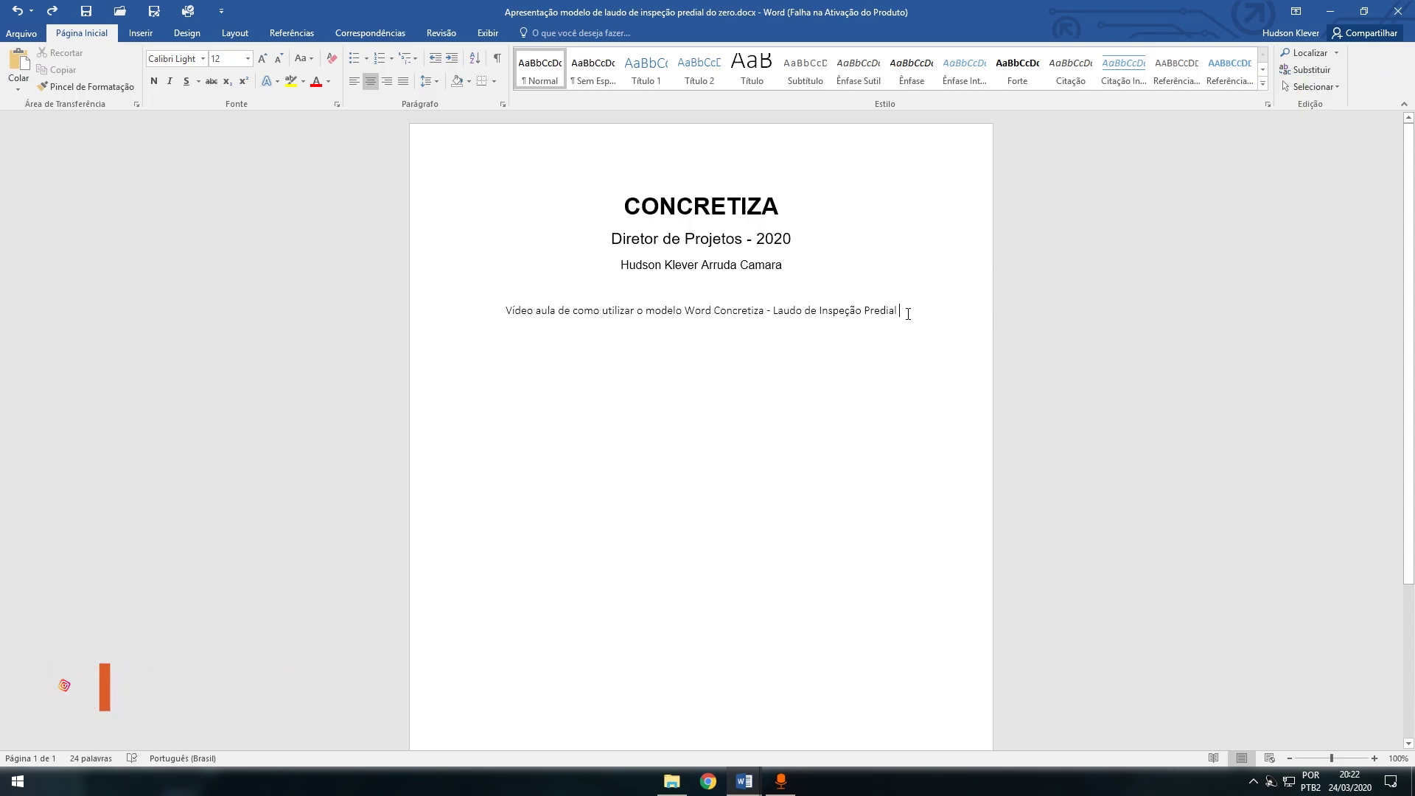
pyautogui.moveTo(774, 310); pyautogui.dragTo(907, 312)
pyautogui.click(907, 313)
pyautogui.click(376, 38)
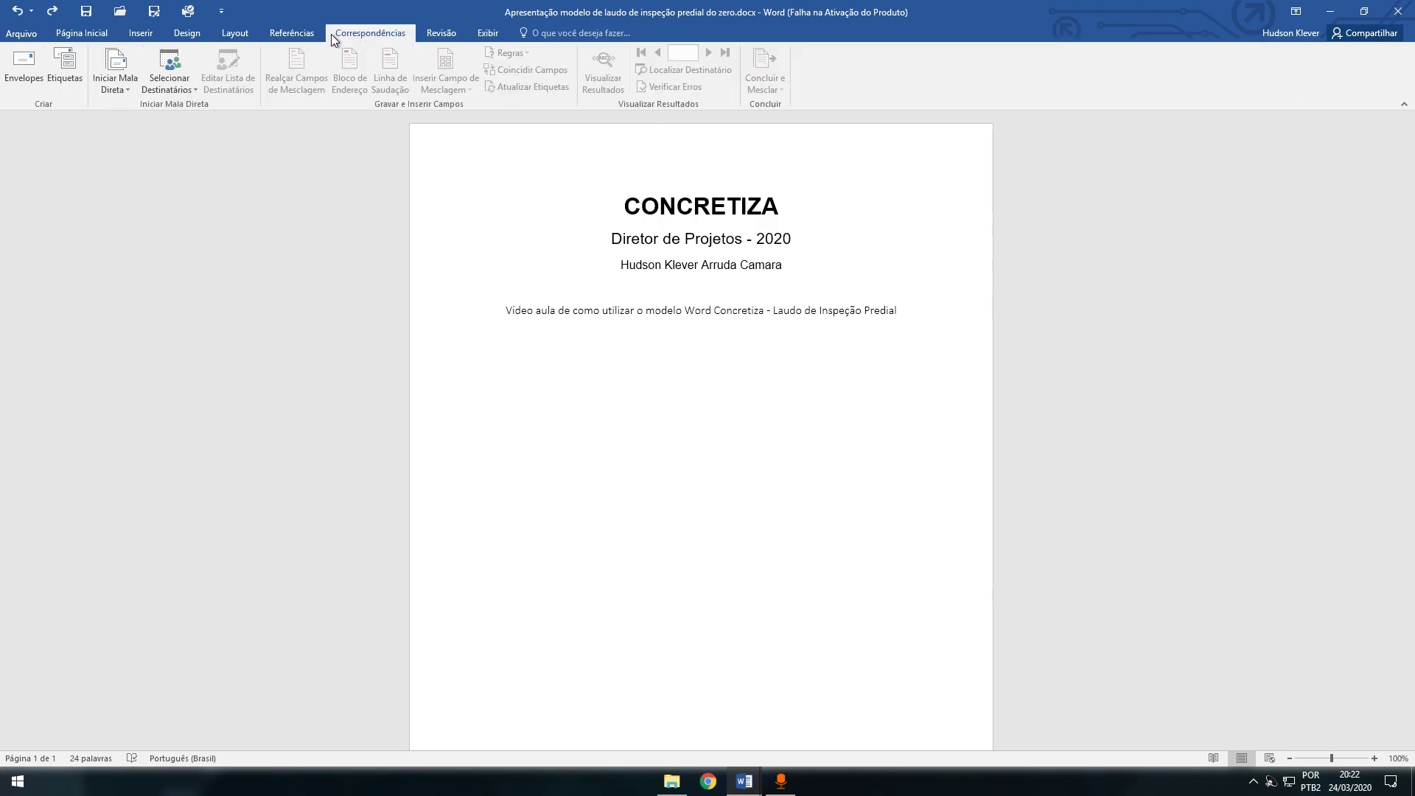
pyautogui.click(312, 34)
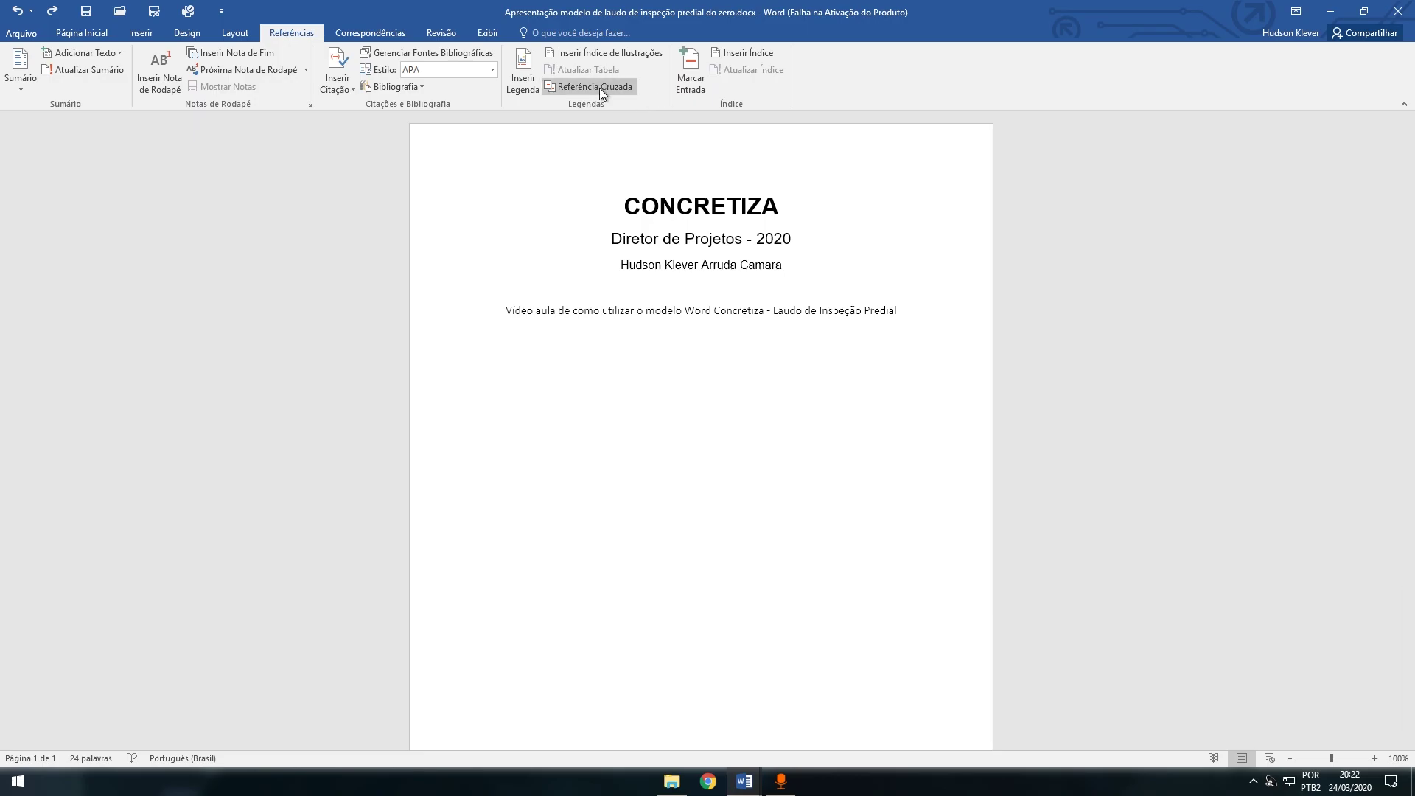
pyautogui.click(95, 37)
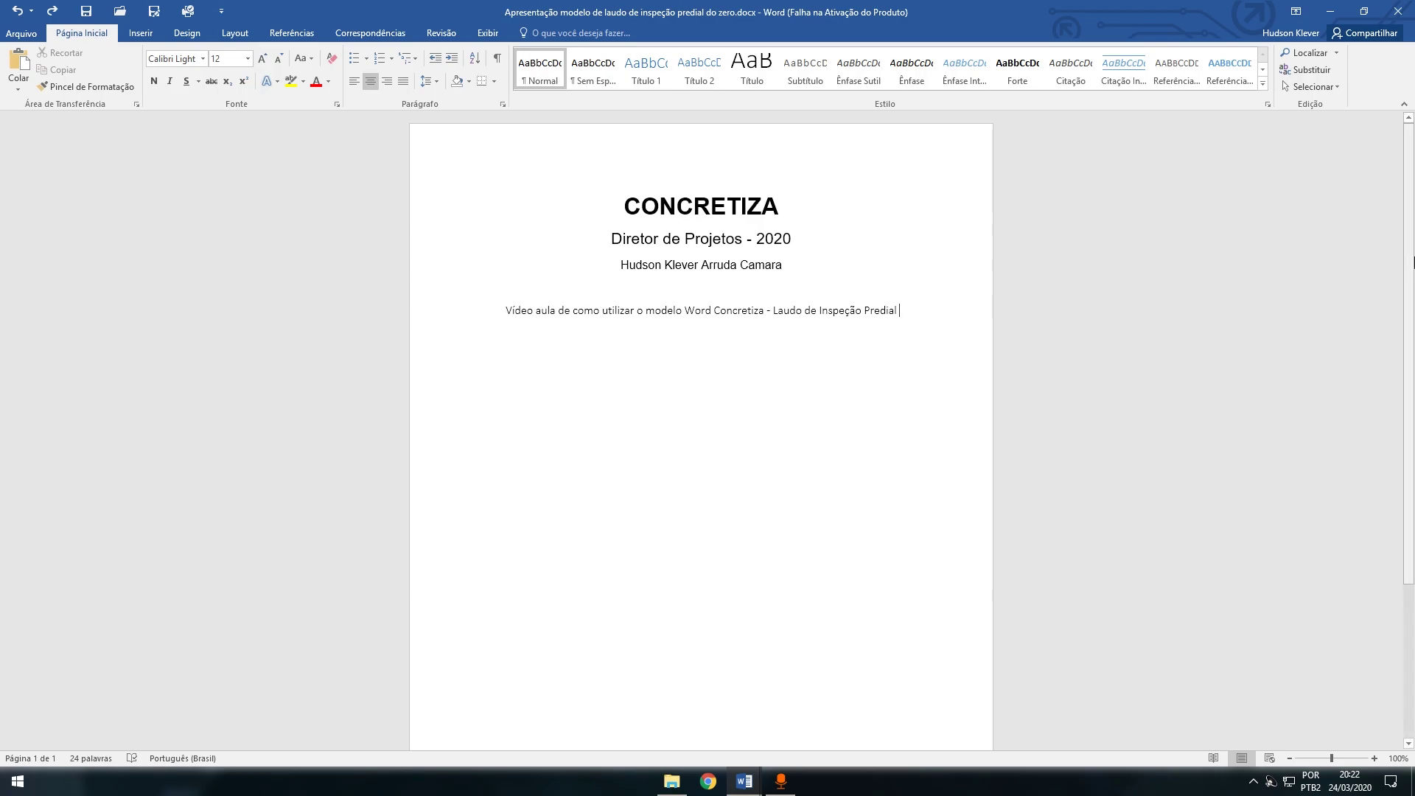
pyautogui.scroll(-4, 1411, 308)
pyautogui.scroll(3, 1342, 316)
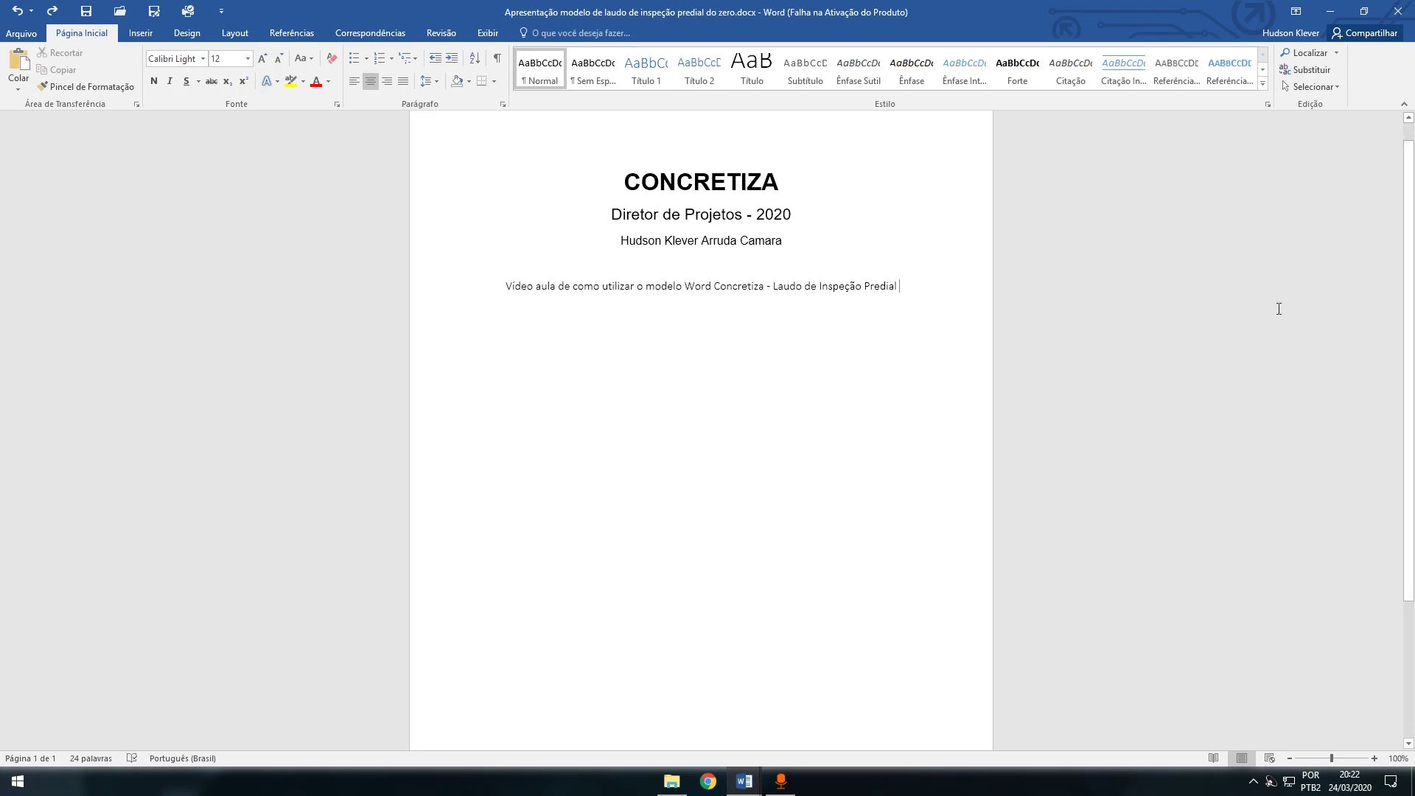
pyautogui.scroll(1, 787, 276)
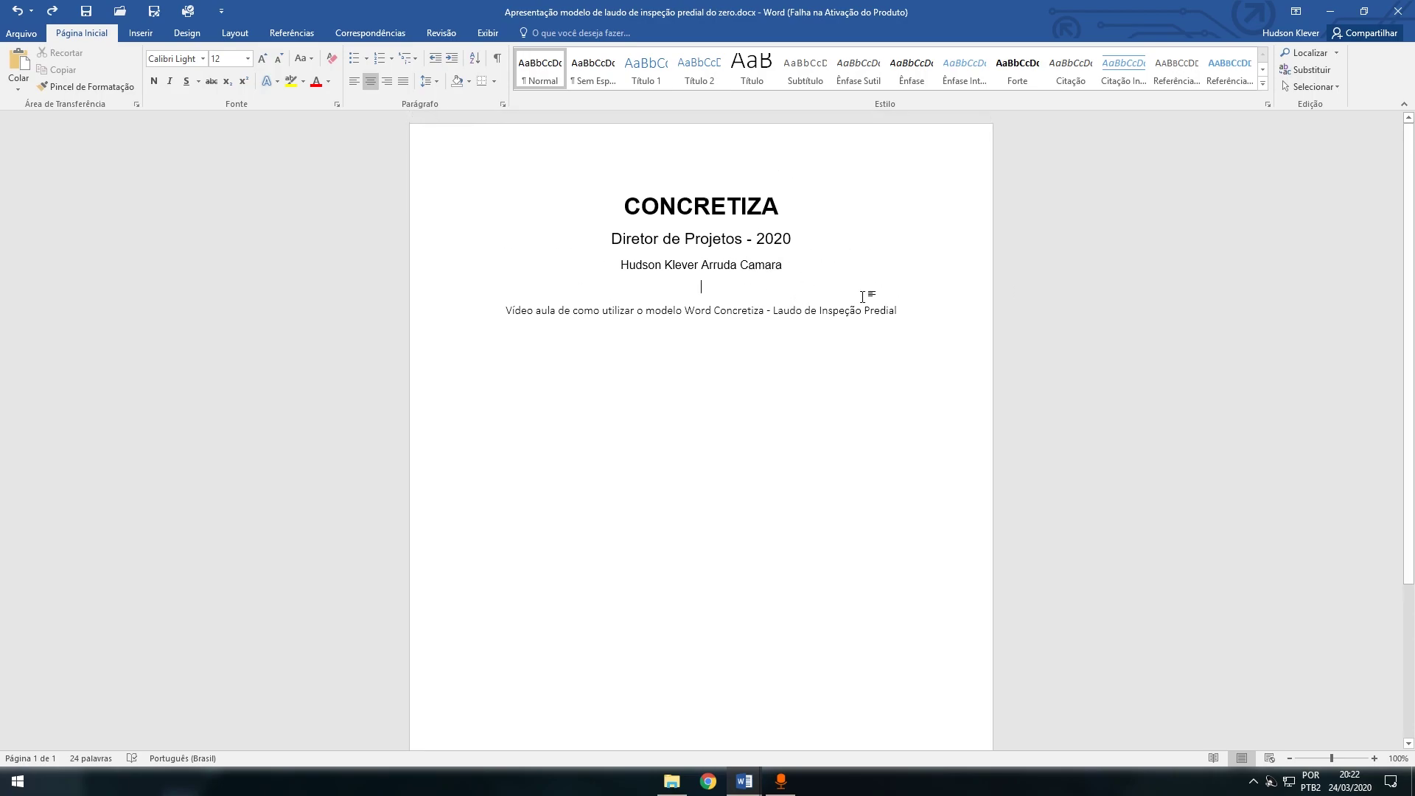
# Examine the font, size and bold formatting of the title lines and the description paragraph
pyautogui.moveTo(910, 313); pyautogui.dragTo(599, 221)
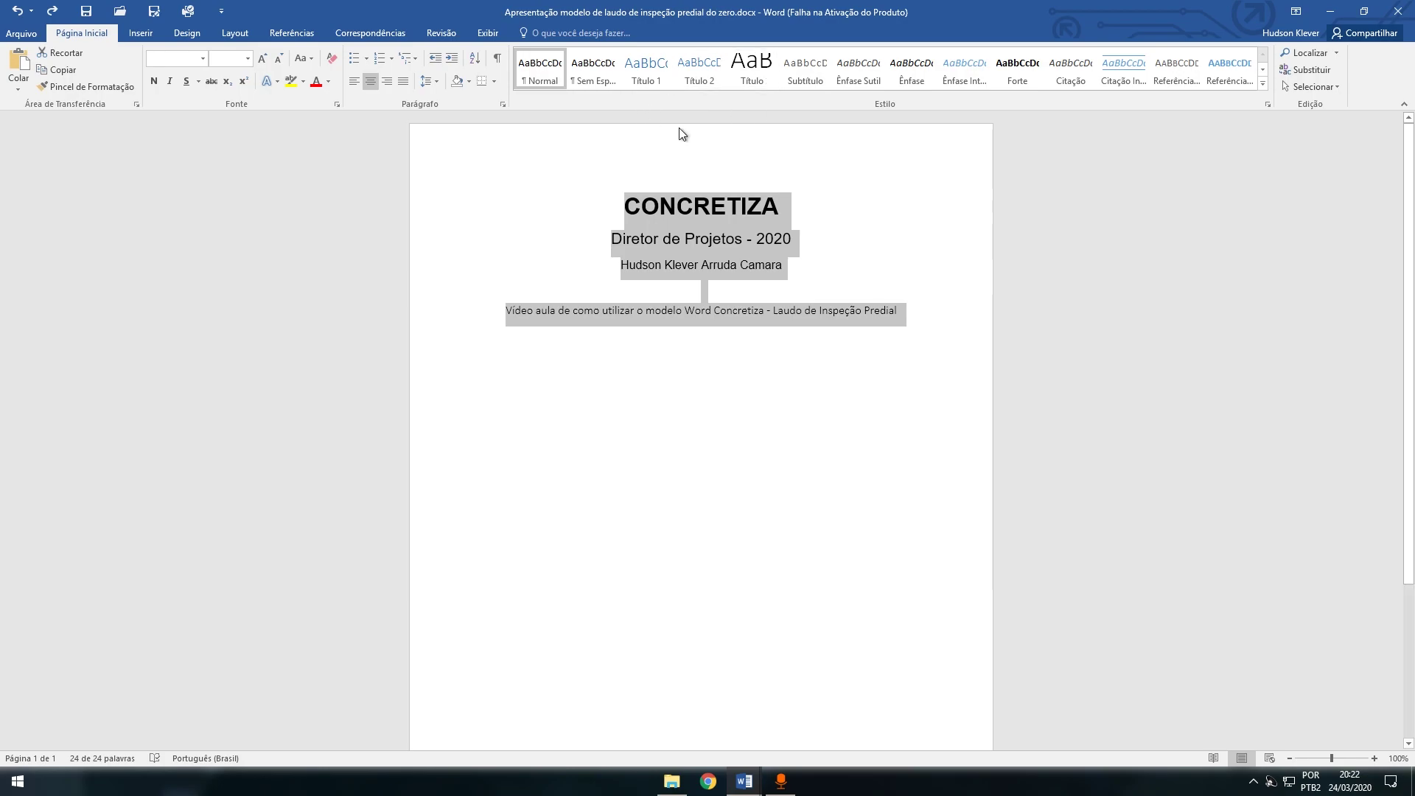
pyautogui.click(918, 314)
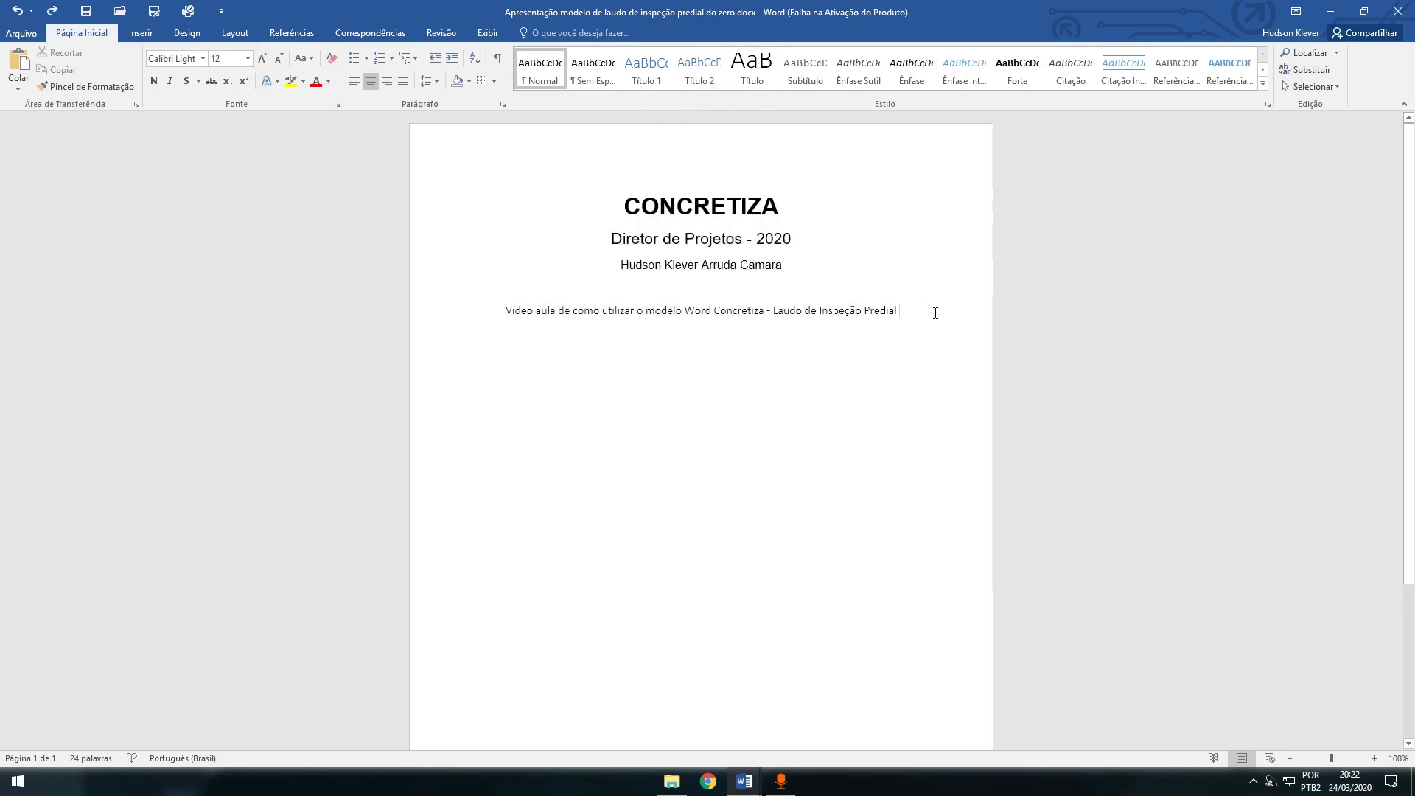
pyautogui.moveTo(817, 310); pyautogui.dragTo(575, 313)
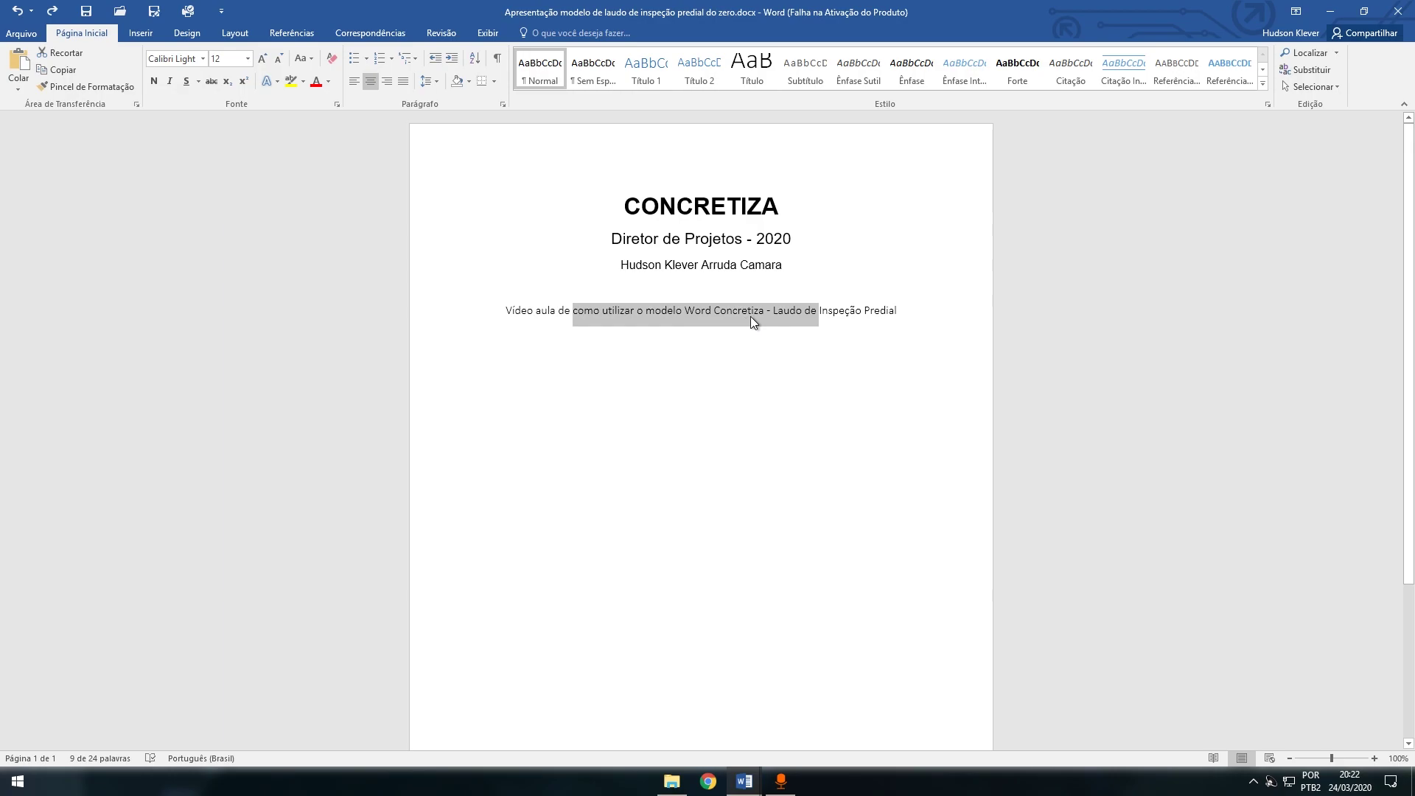
pyautogui.moveTo(911, 313); pyautogui.dragTo(550, 196)
pyautogui.click(711, 239)
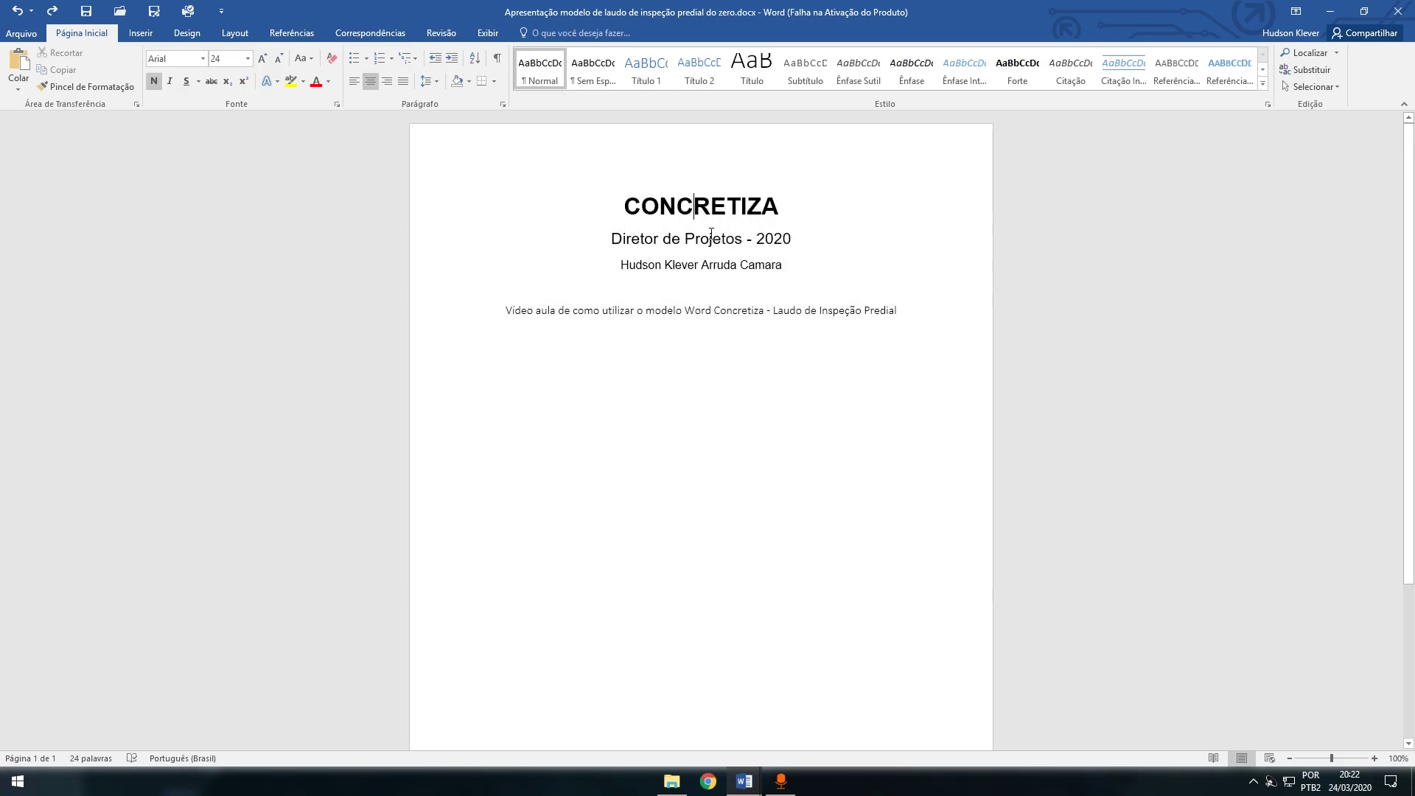
pyautogui.click(702, 308)
pyautogui.click(712, 241)
pyautogui.click(726, 204)
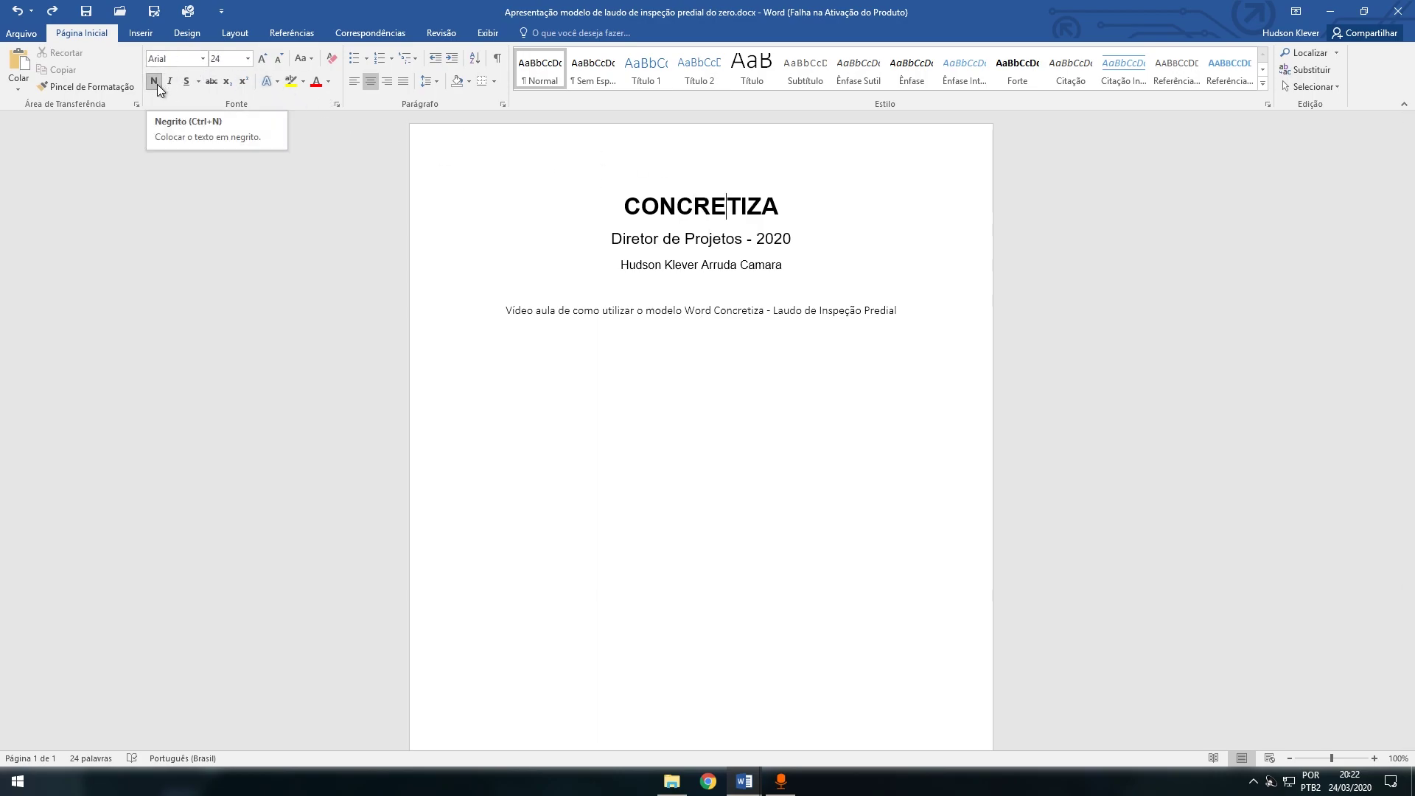
pyautogui.click(726, 238)
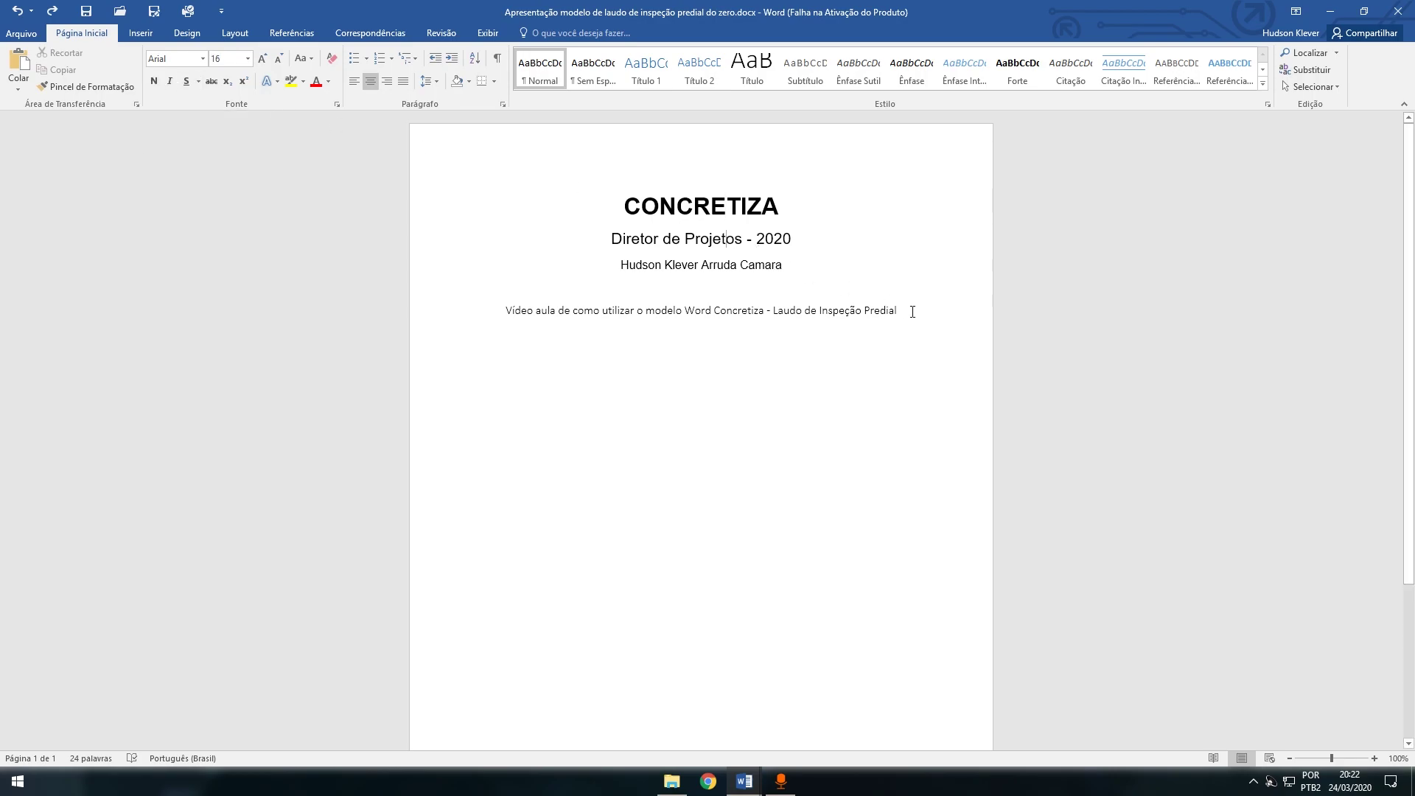
# Select all the text from CONCRETIZA to the description line and preview the gallery styles on it
pyautogui.moveTo(912, 311); pyautogui.dragTo(600, 202)
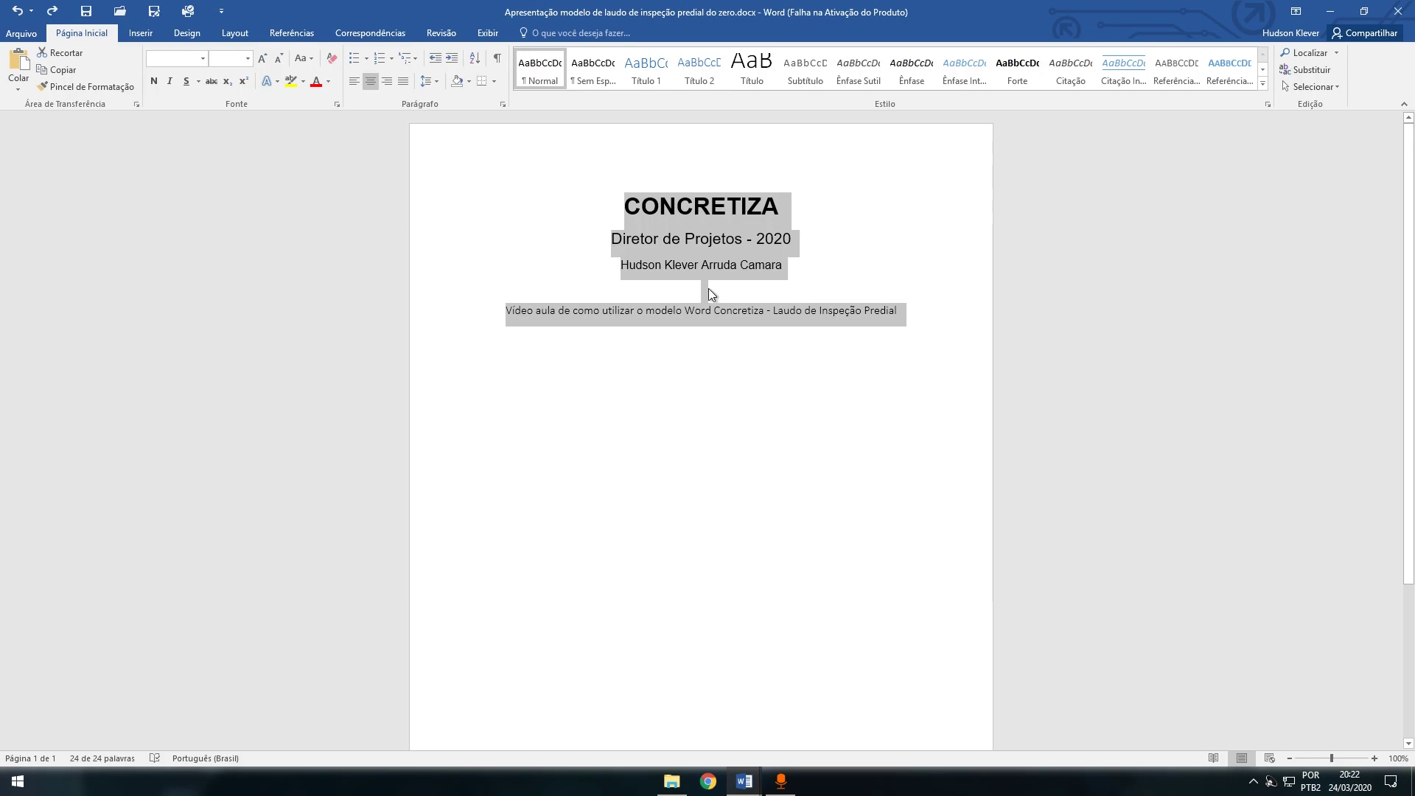
pyautogui.click(541, 75)
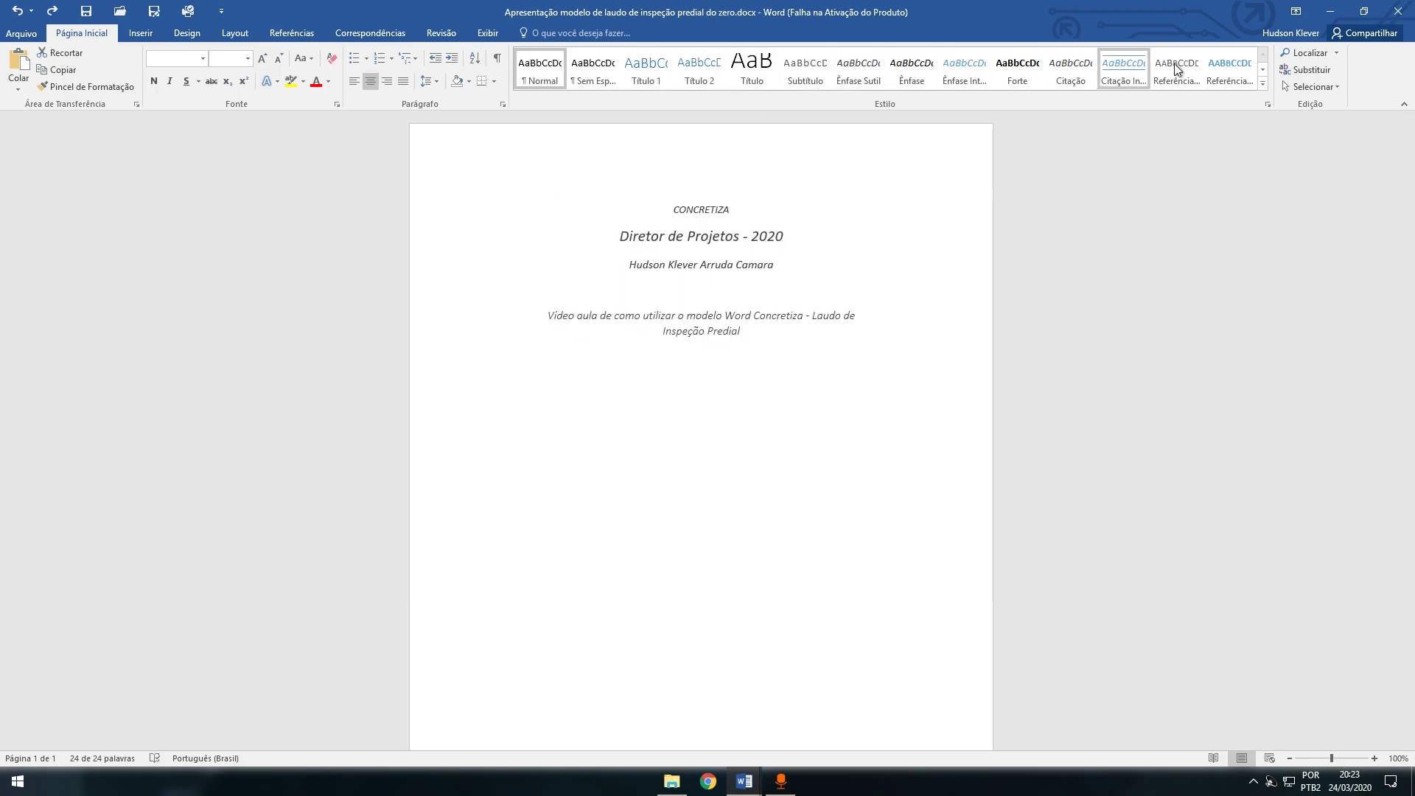
pyautogui.click(1263, 69)
pyautogui.click(1263, 56)
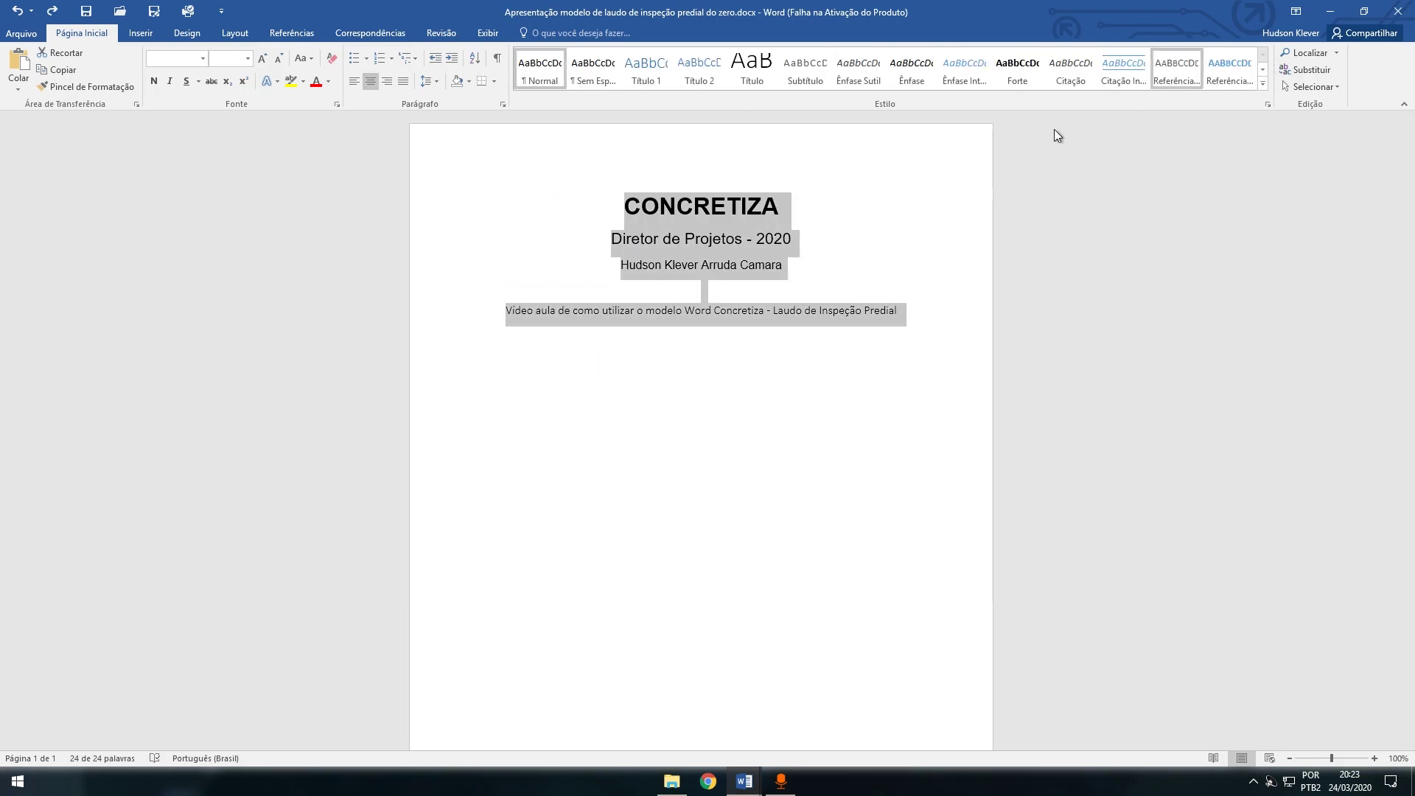
# Switch to the document "Apresentação de modelo de laudo de inspeção predial.docx" and examine its numbered Sumário
pyautogui.moveTo(745, 781)
pyautogui.click(783, 714)
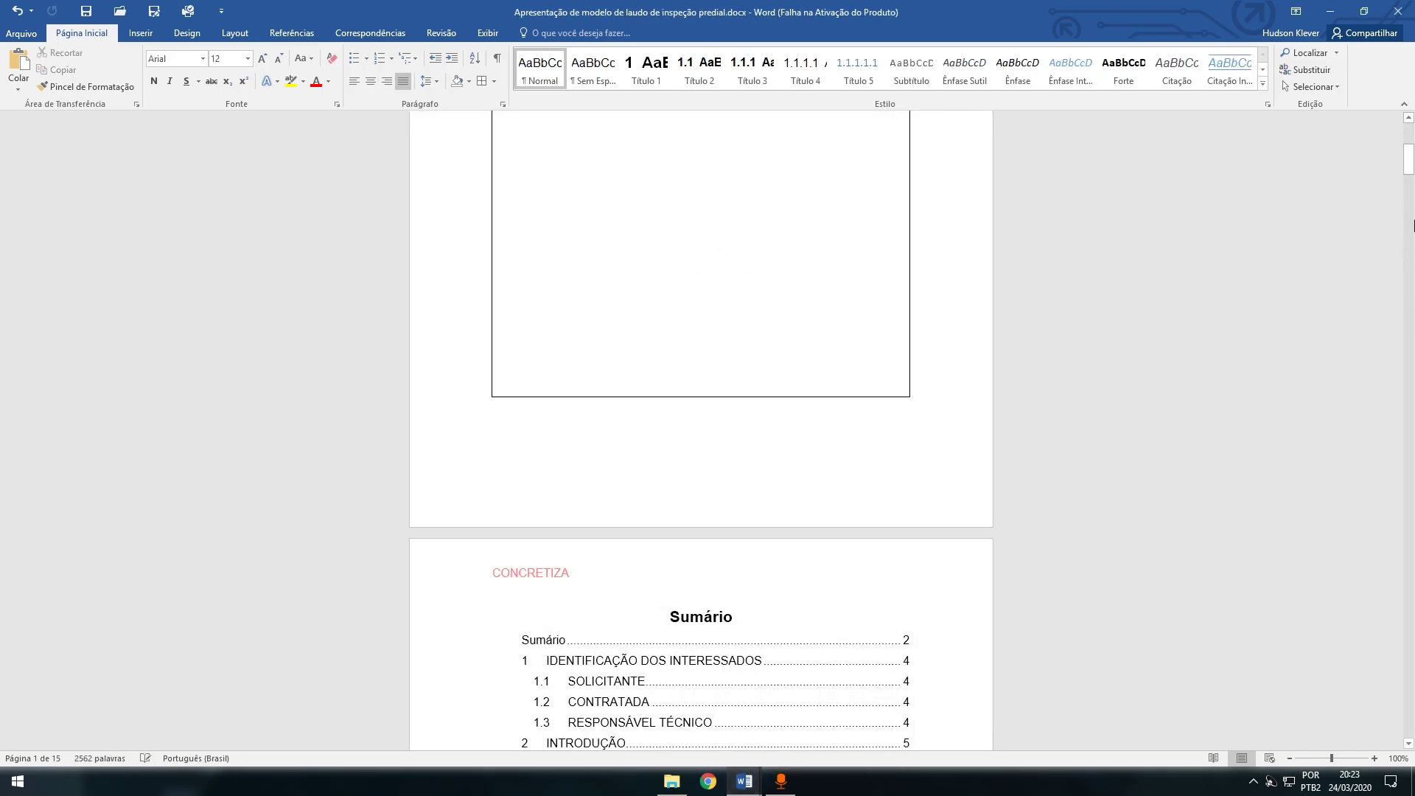
pyautogui.moveTo(1409, 160); pyautogui.dragTo(1410, 179)
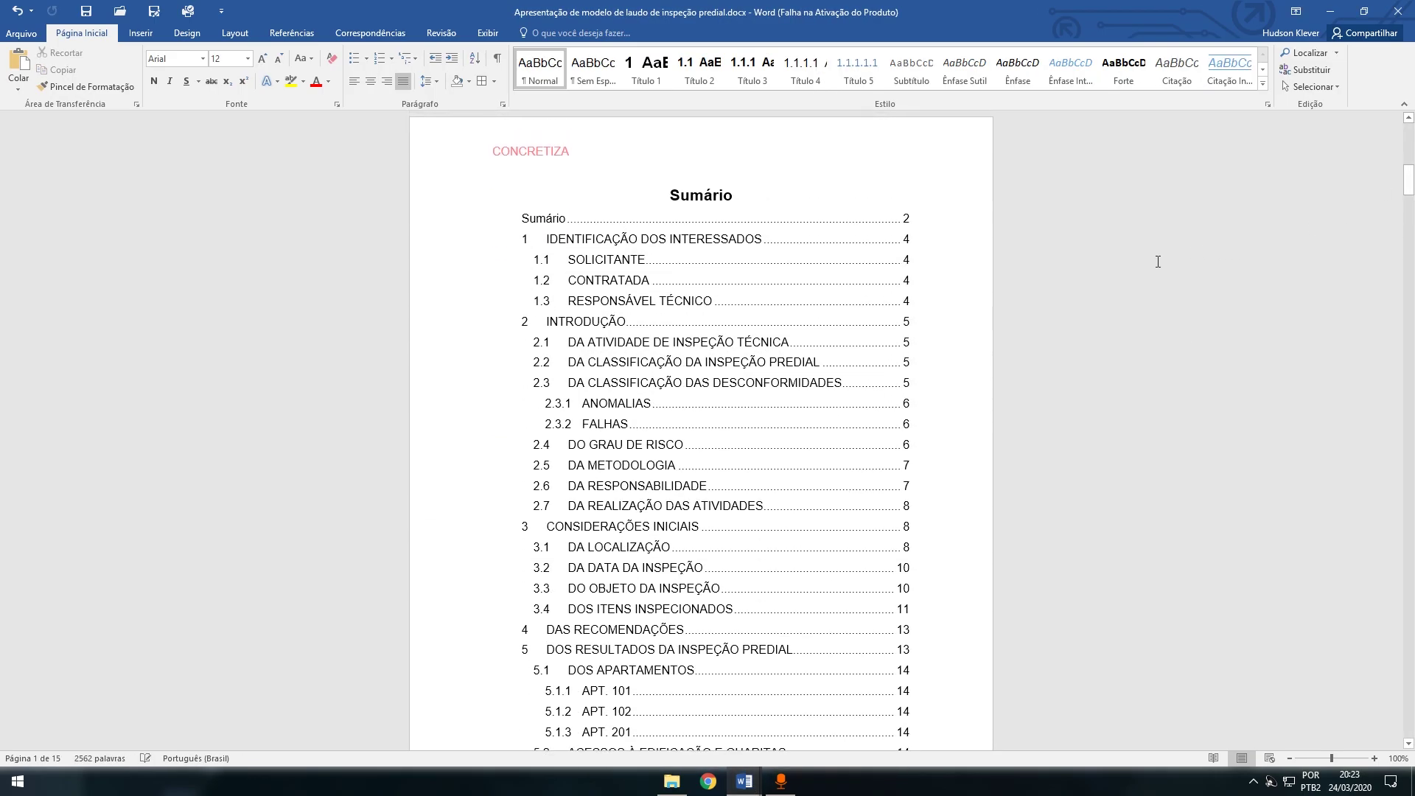
pyautogui.scroll(-20, 810, 368)
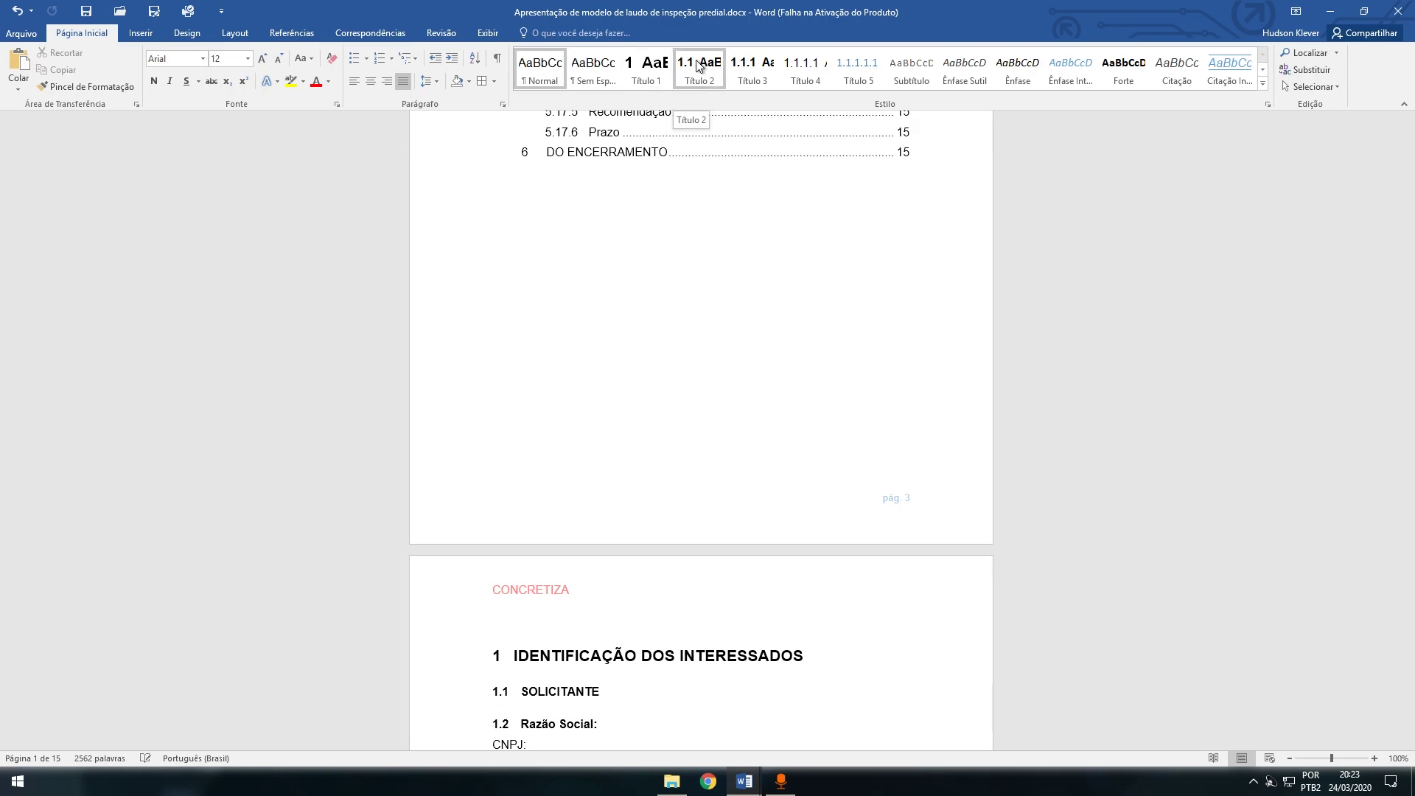
pyautogui.scroll(15, 694, 125)
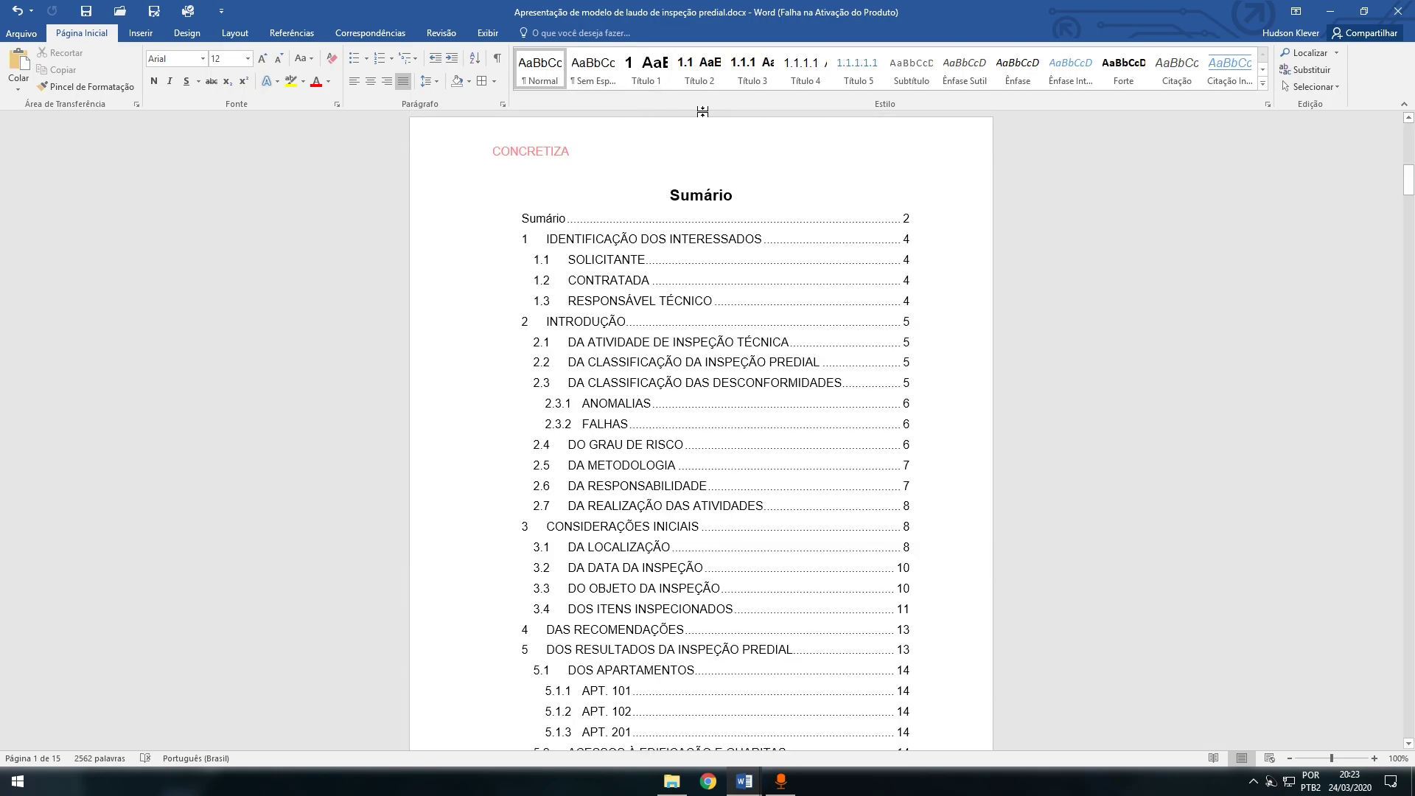
pyautogui.moveTo(1408, 184); pyautogui.dragTo(1409, 219)
pyautogui.click(753, 272)
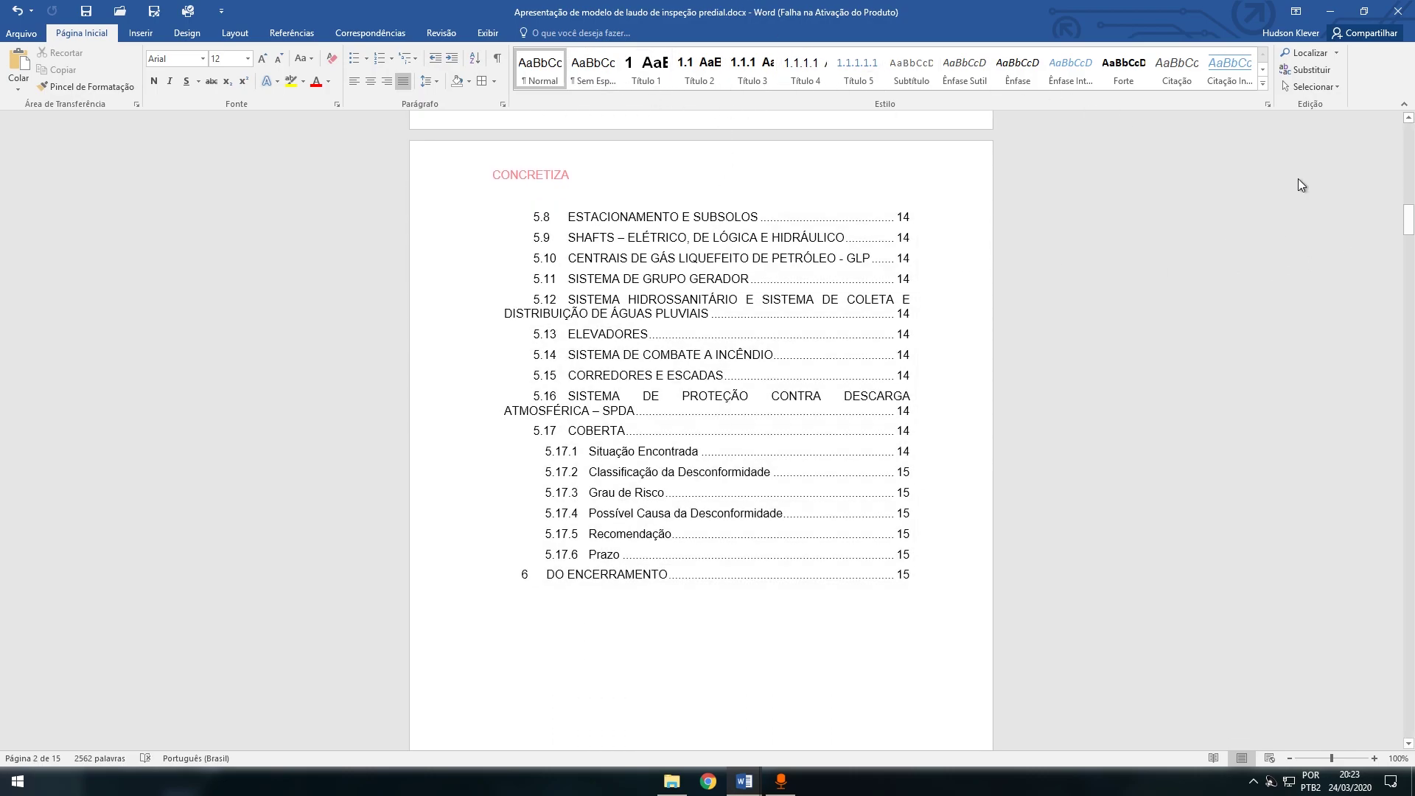
# Go to section 1, IDENTIFICAÇÃO DOS INTERESSADOS, and preview the numbered heading styles on the Razão Social line
pyautogui.click(1409, 218)
pyautogui.moveTo(1409, 219); pyautogui.dragTo(1409, 266)
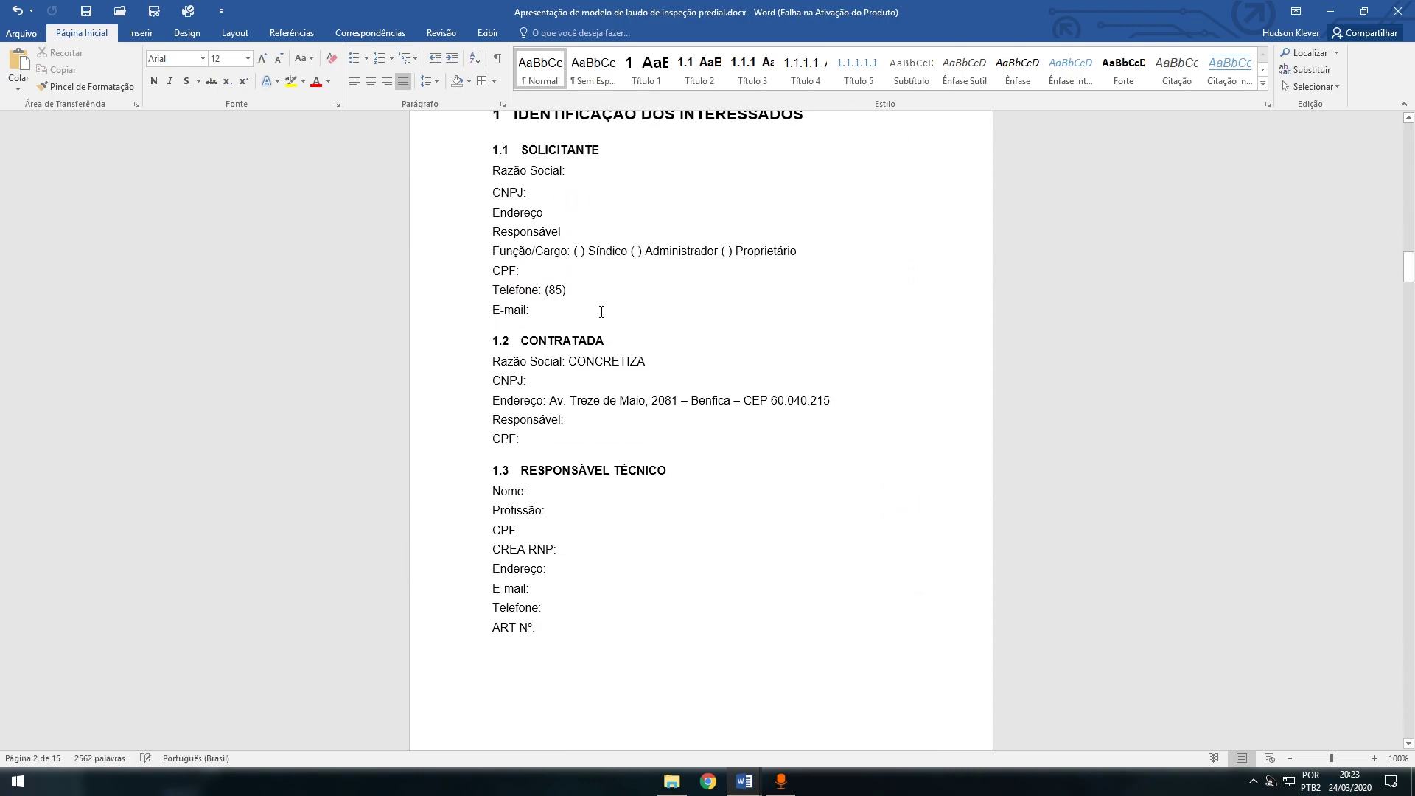
pyautogui.click(556, 68)
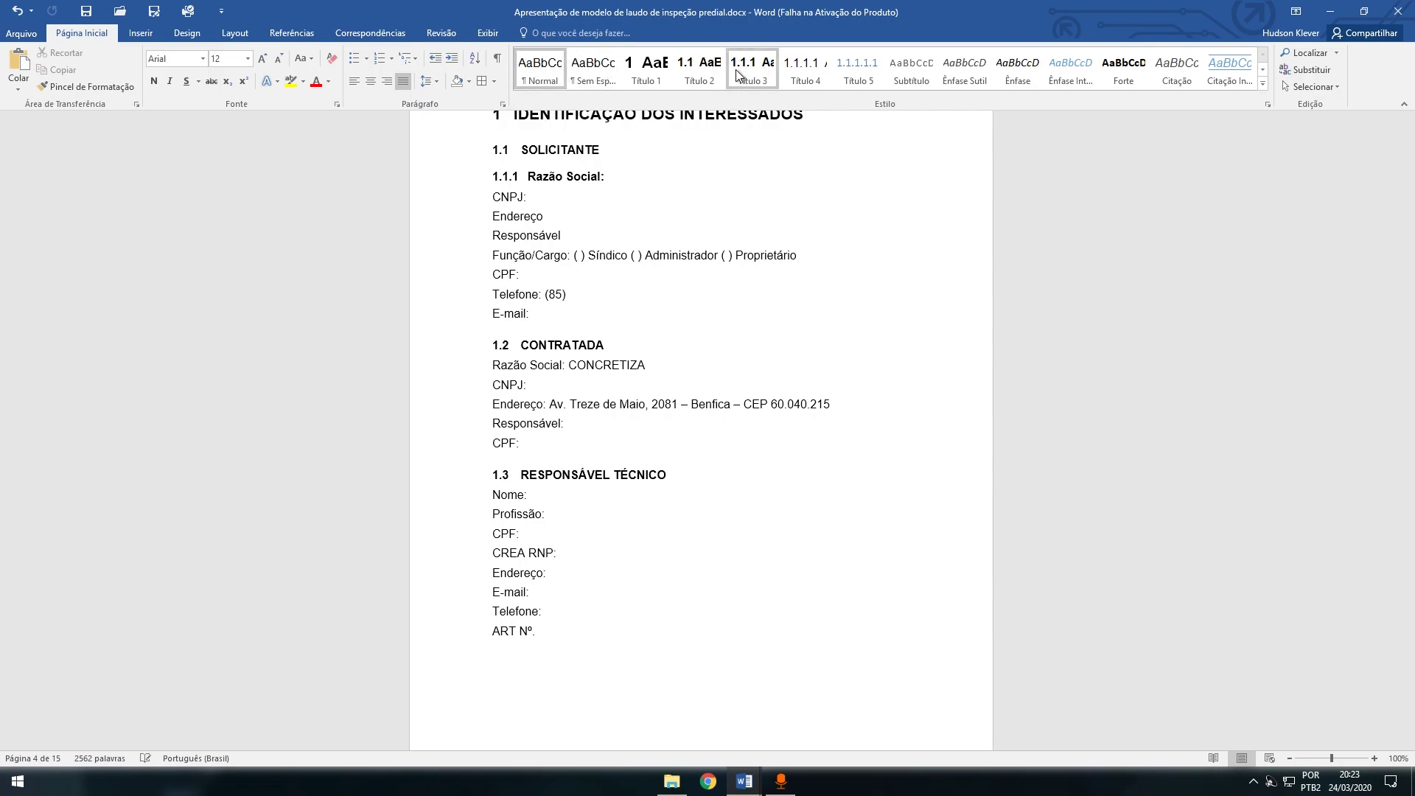
# Compare the style gallery with the one in the "do zero" document, and return to section 1 of the template
pyautogui.moveTo(744, 782)
pyautogui.click(793, 754)
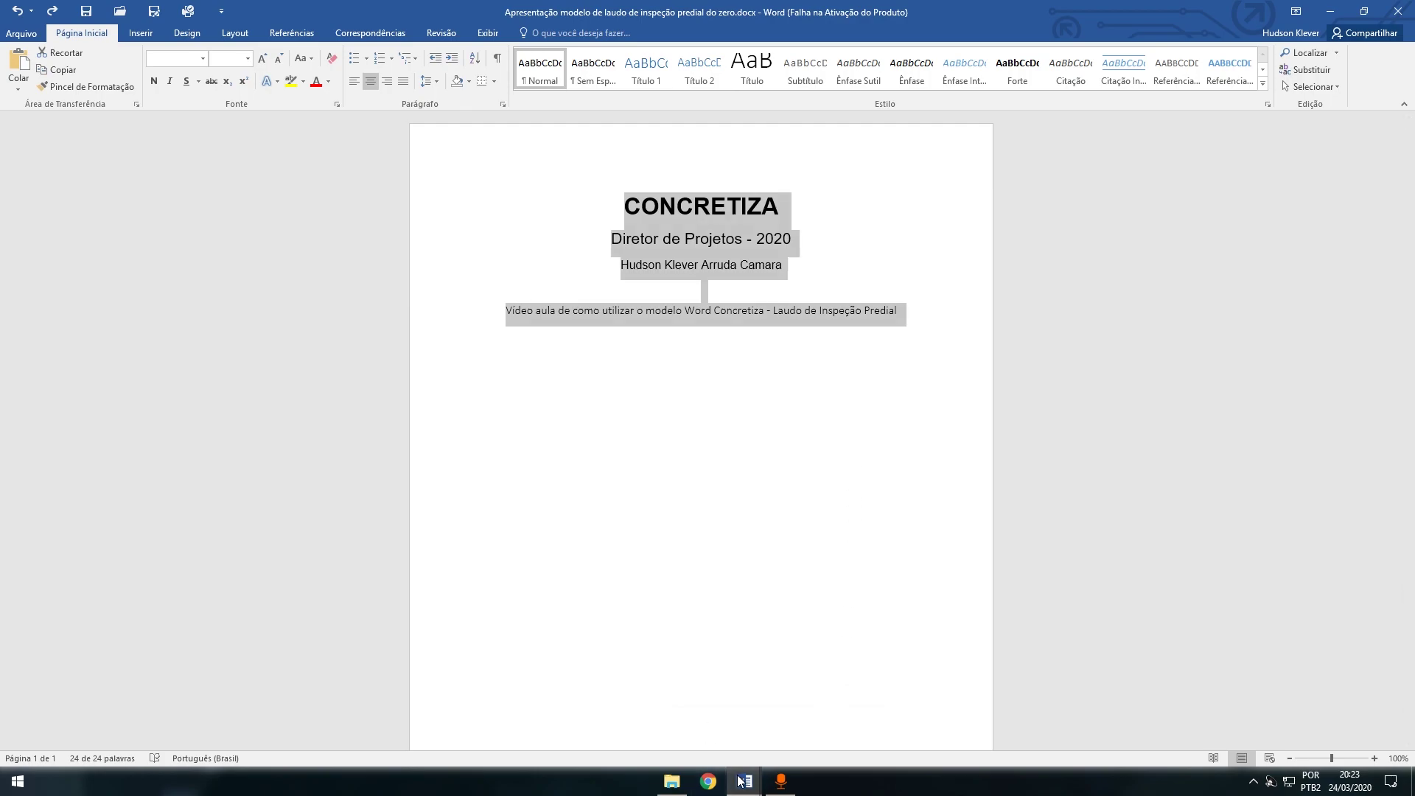
pyautogui.click(706, 725)
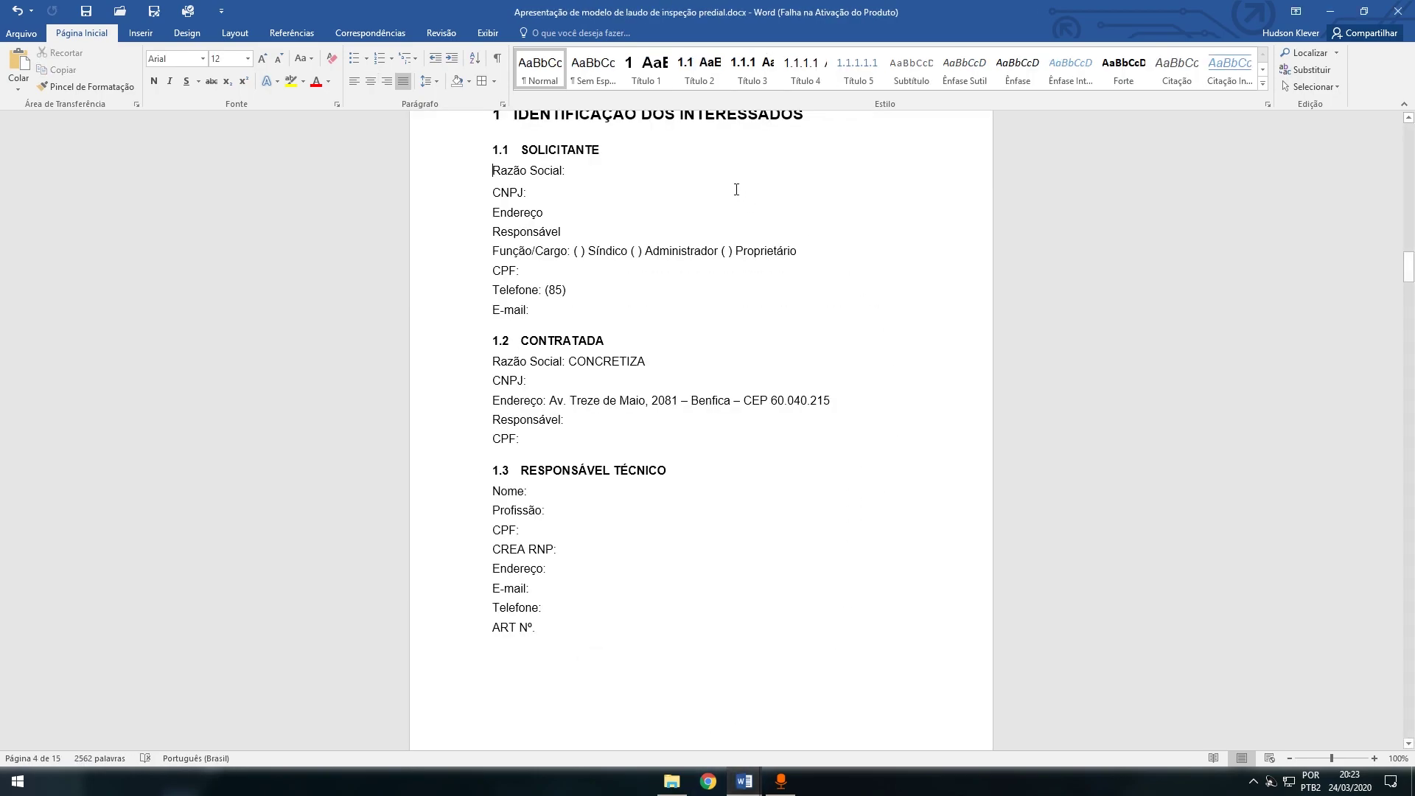
pyautogui.scroll(1, 884, 387)
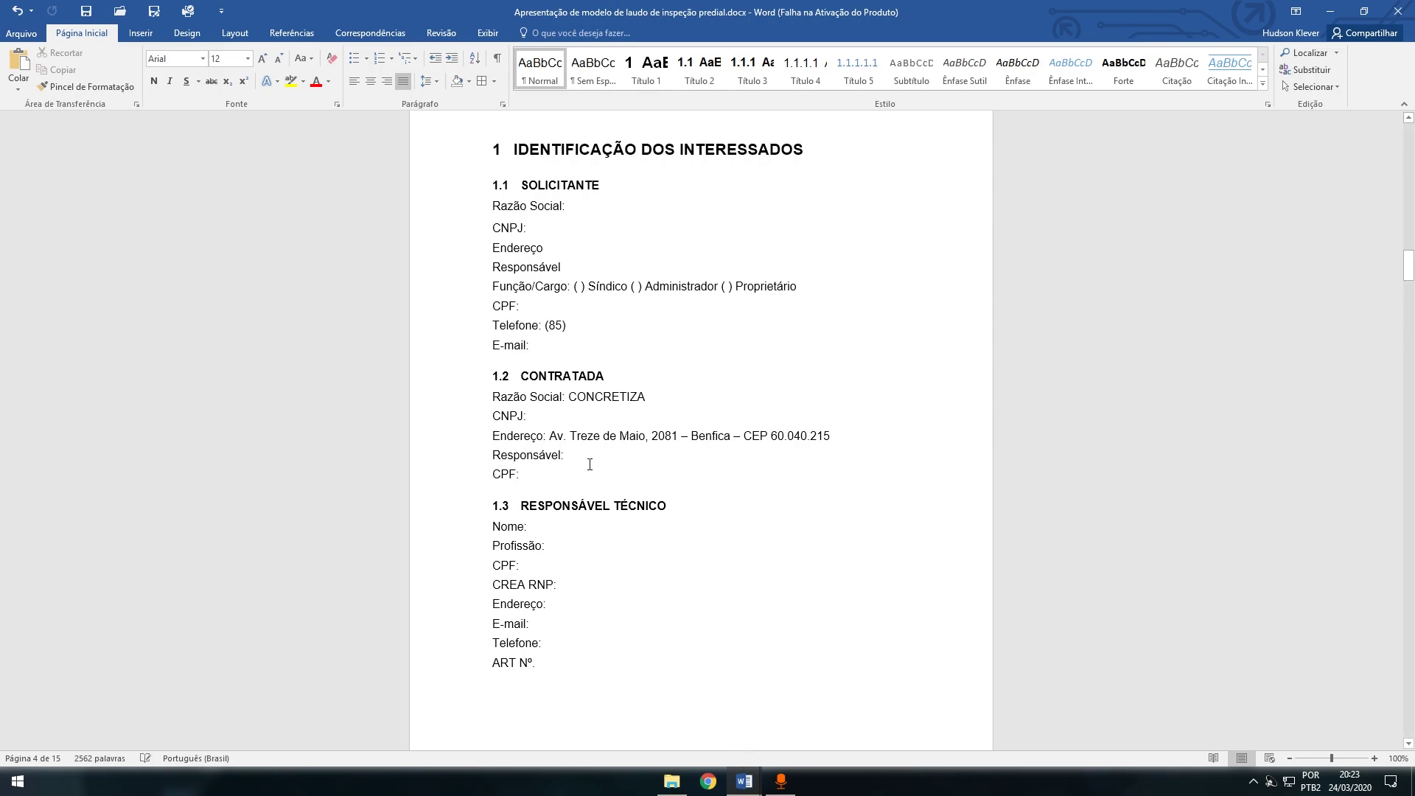
pyautogui.moveTo(1408, 280); pyautogui.dragTo(1408, 277)
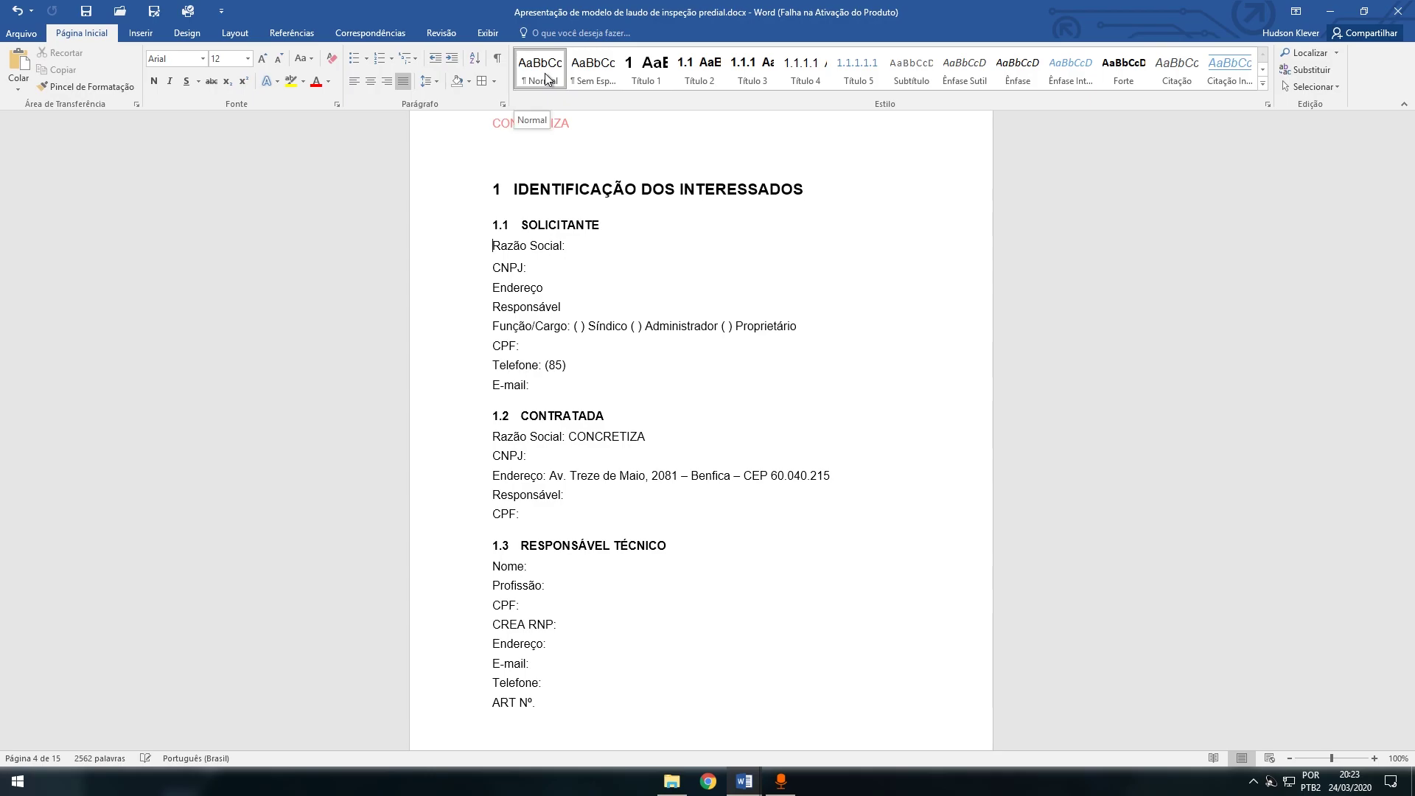
# Go to section 2, INTRODUÇÃO, and select the body paragraphs under heading 2.1 to examine their Normal style
pyautogui.moveTo(1408, 271); pyautogui.dragTo(1408, 312)
pyautogui.moveTo(796, 485); pyautogui.dragTo(531, 217)
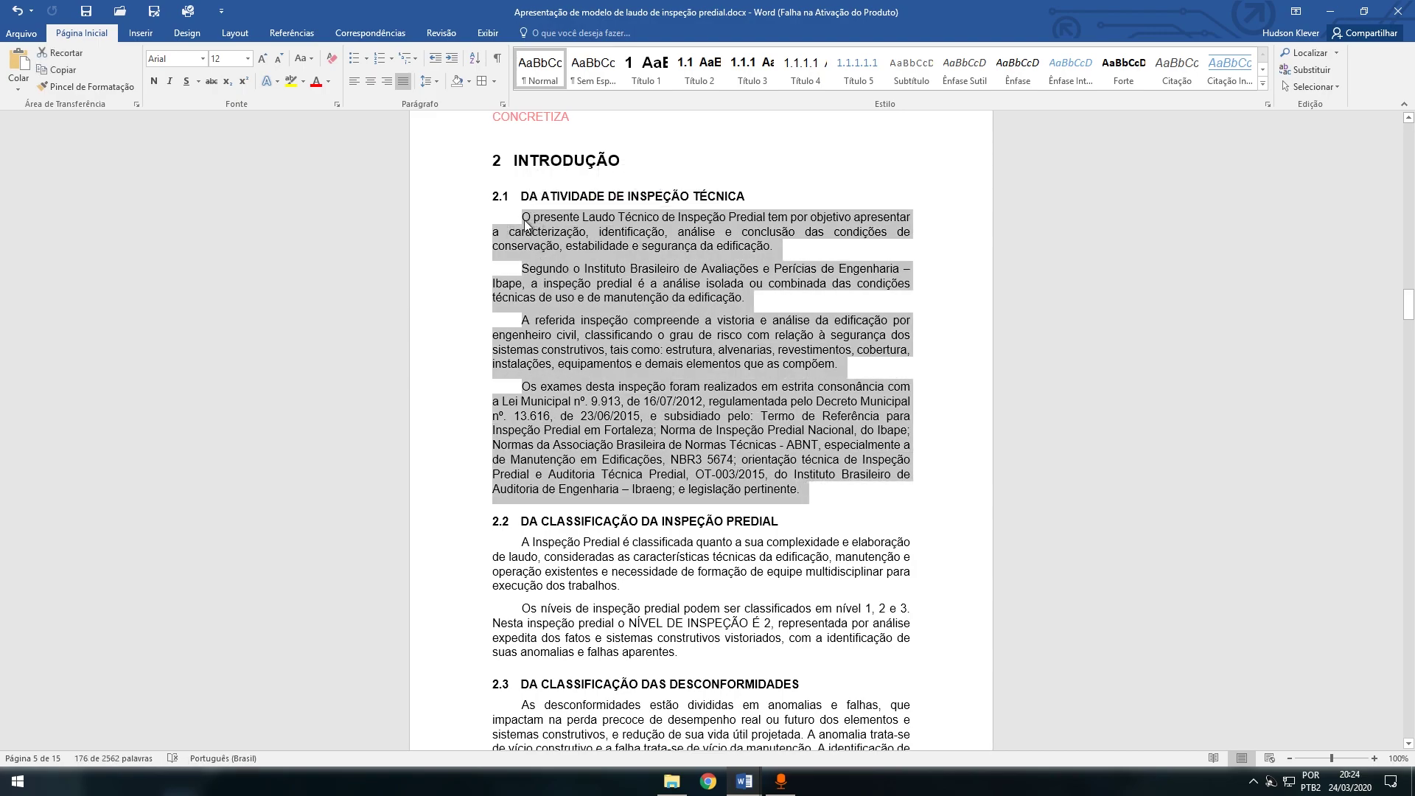
pyautogui.click(564, 268)
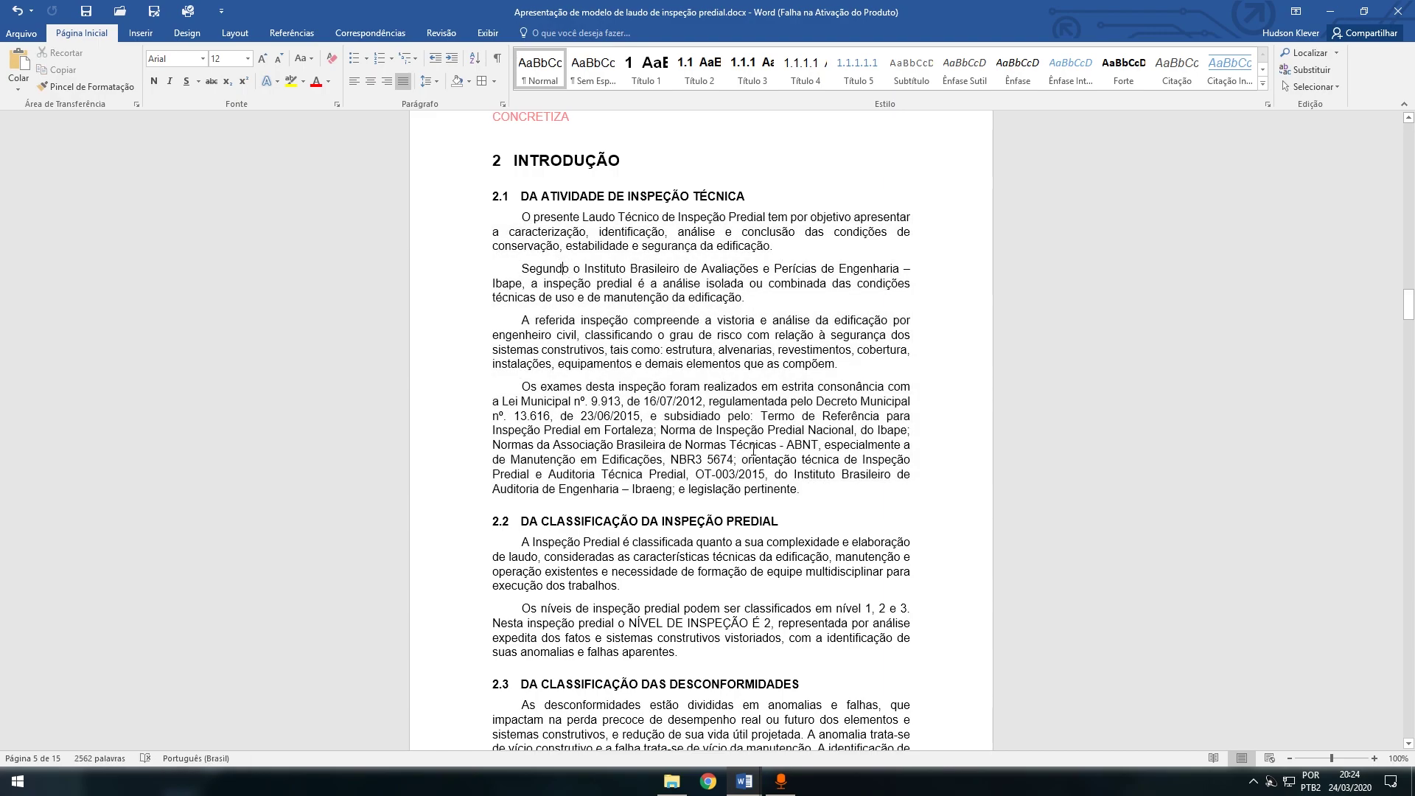
pyautogui.moveTo(817, 493); pyautogui.dragTo(521, 216)
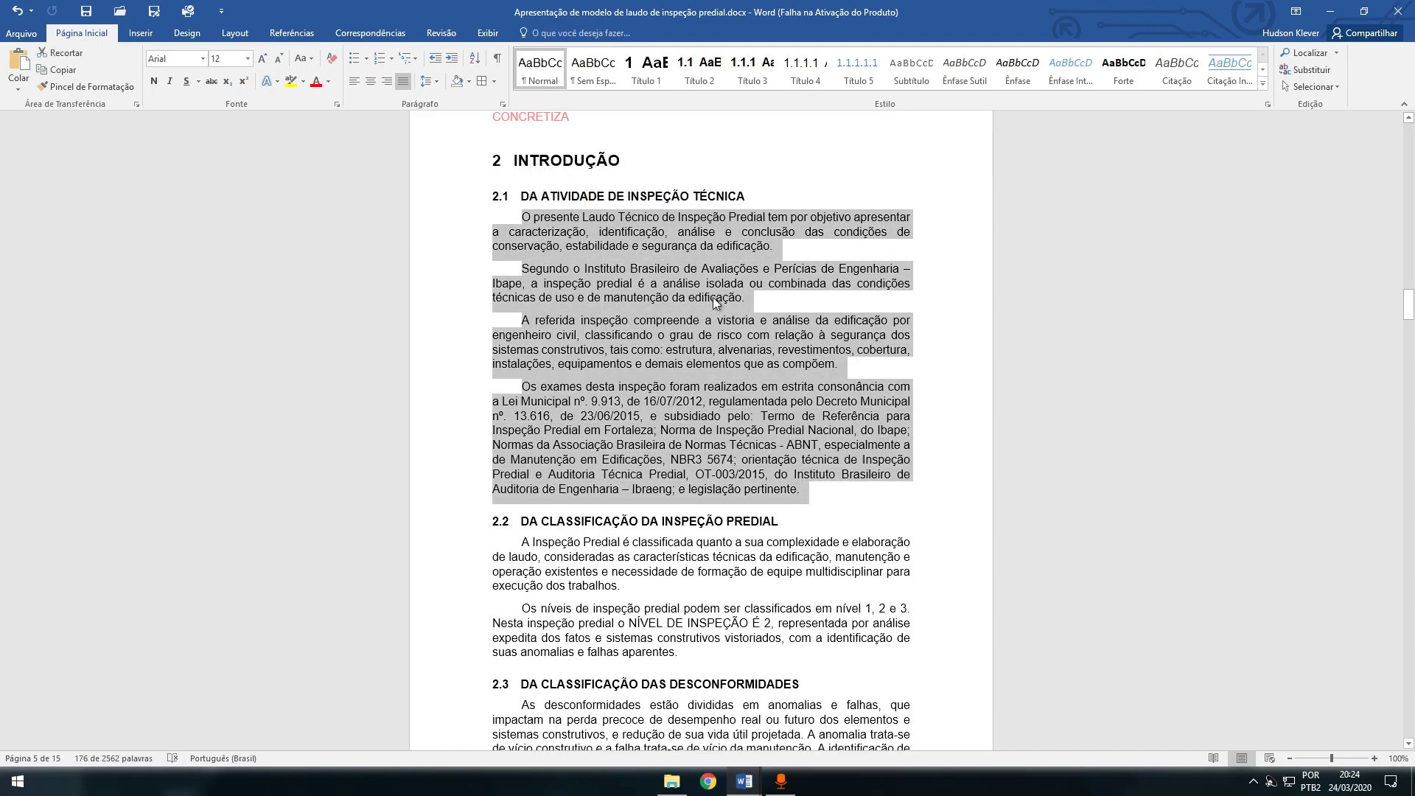
pyautogui.click(782, 489)
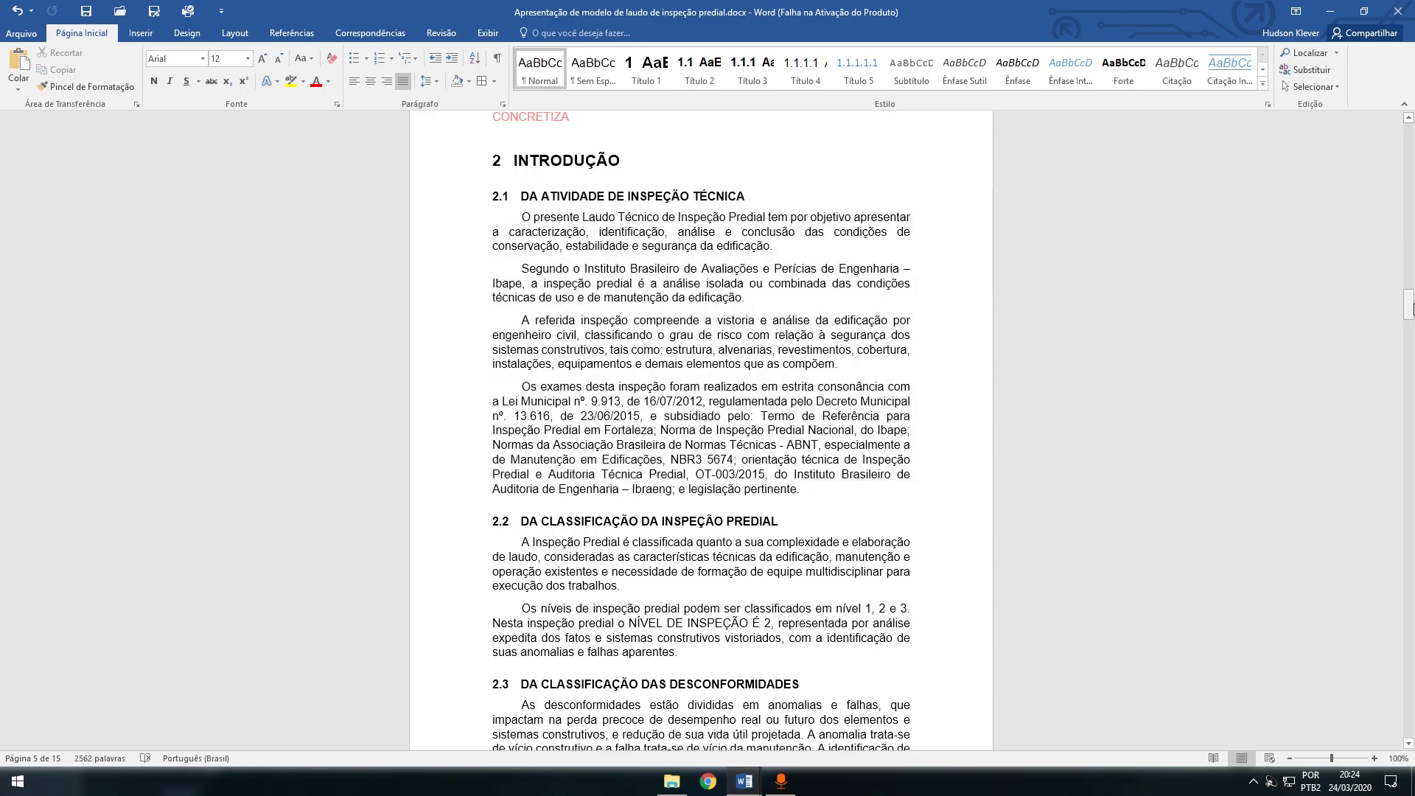
pyautogui.click(1409, 306)
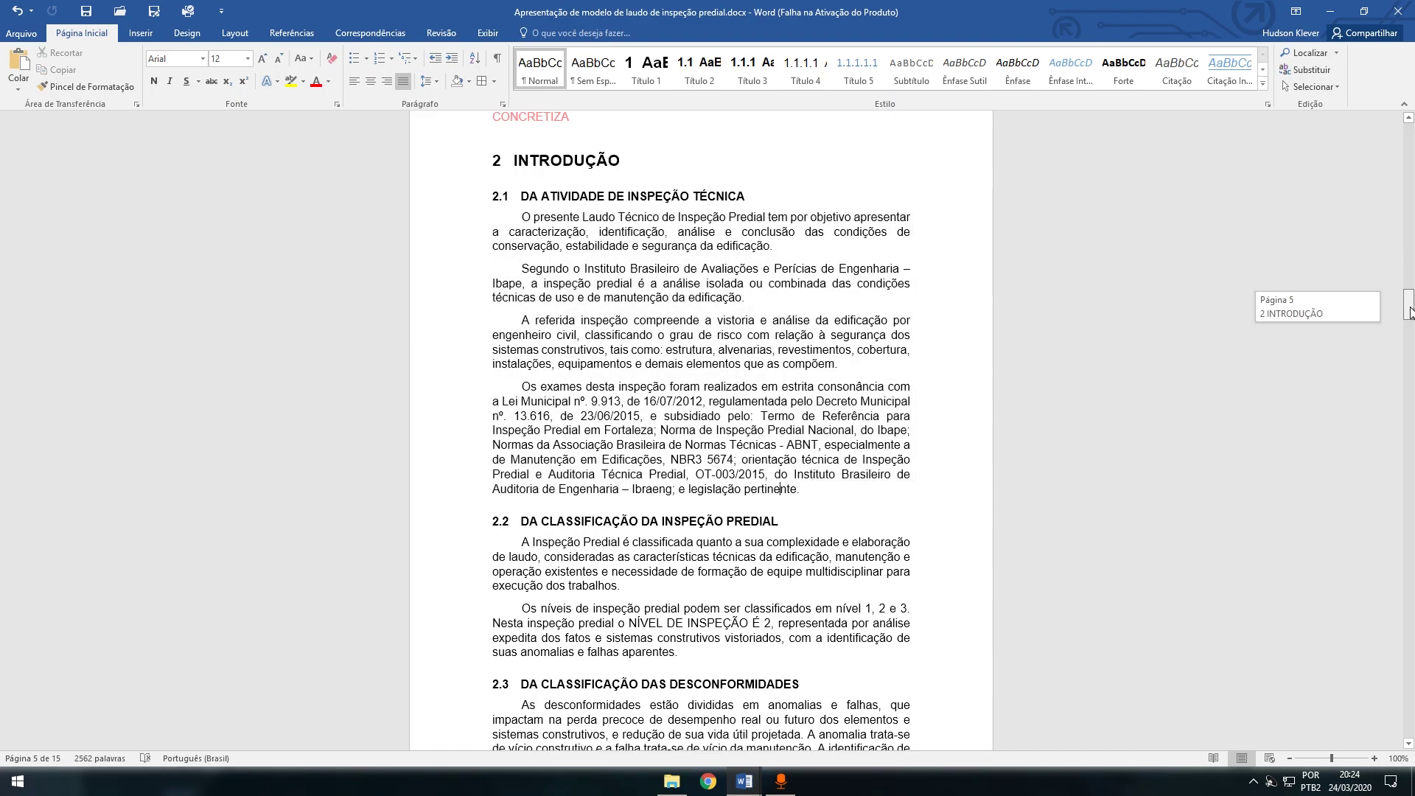
# Open the Normal style for modification and review its font size and colour options
pyautogui.rightClick(535, 75)
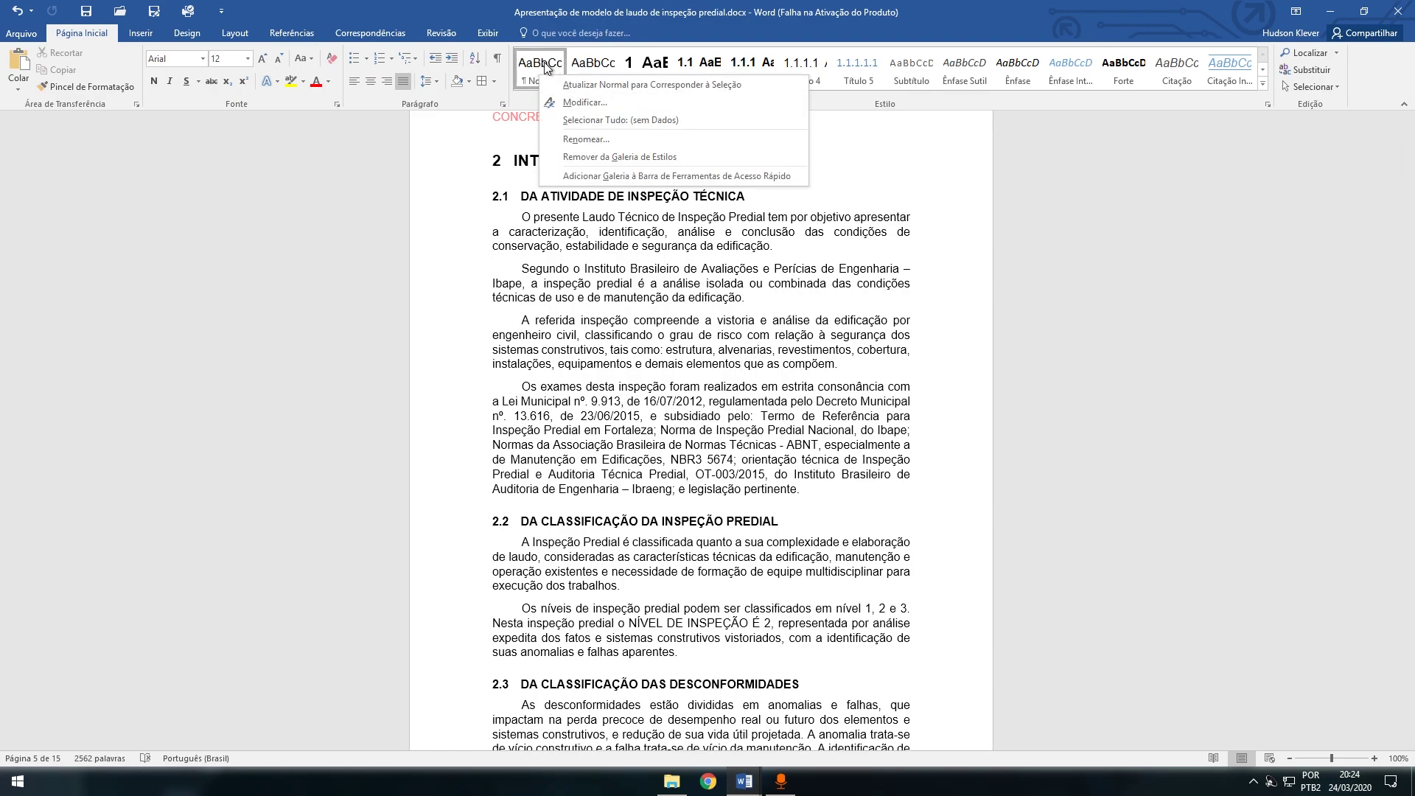
pyautogui.click(578, 102)
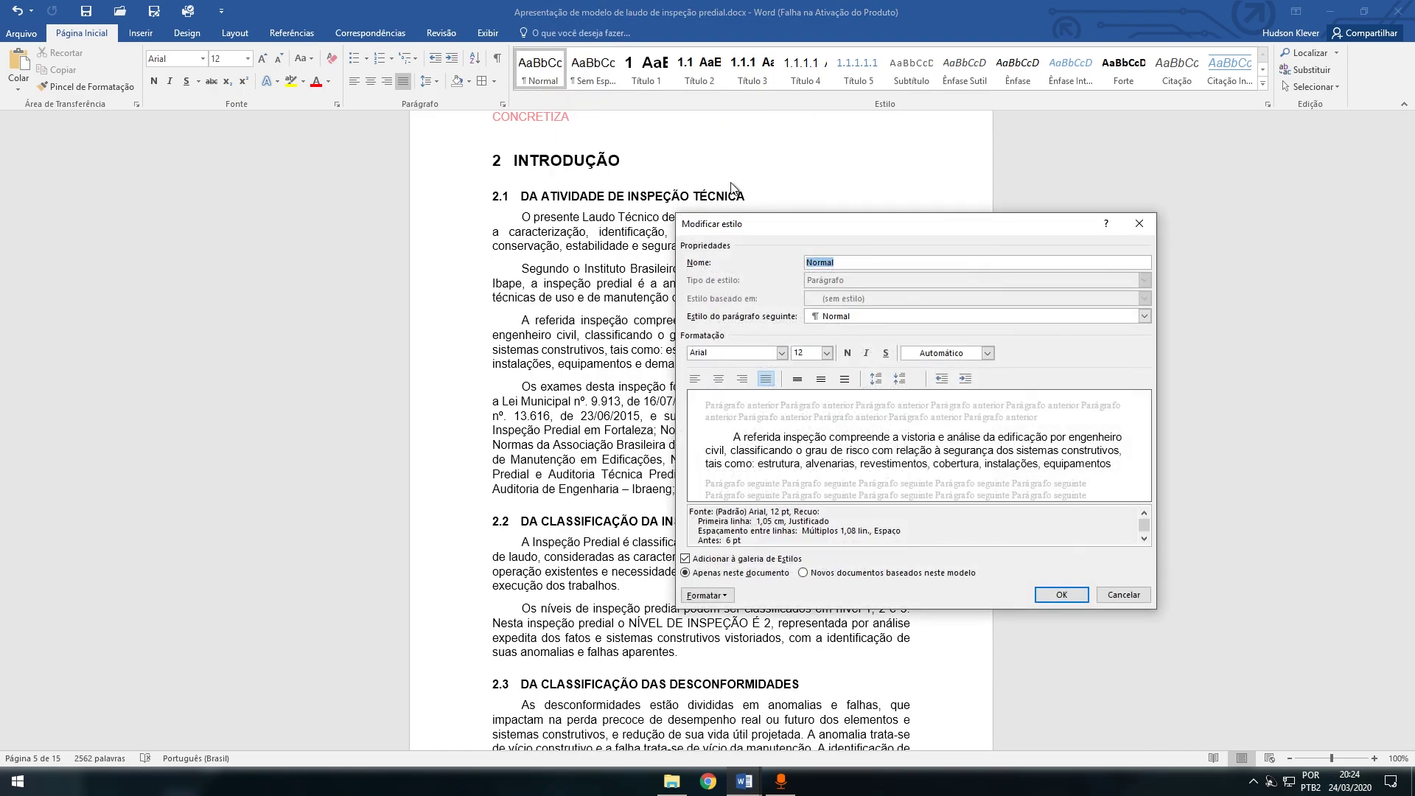
pyautogui.click(879, 284)
pyautogui.click(925, 284)
pyautogui.click(925, 284)
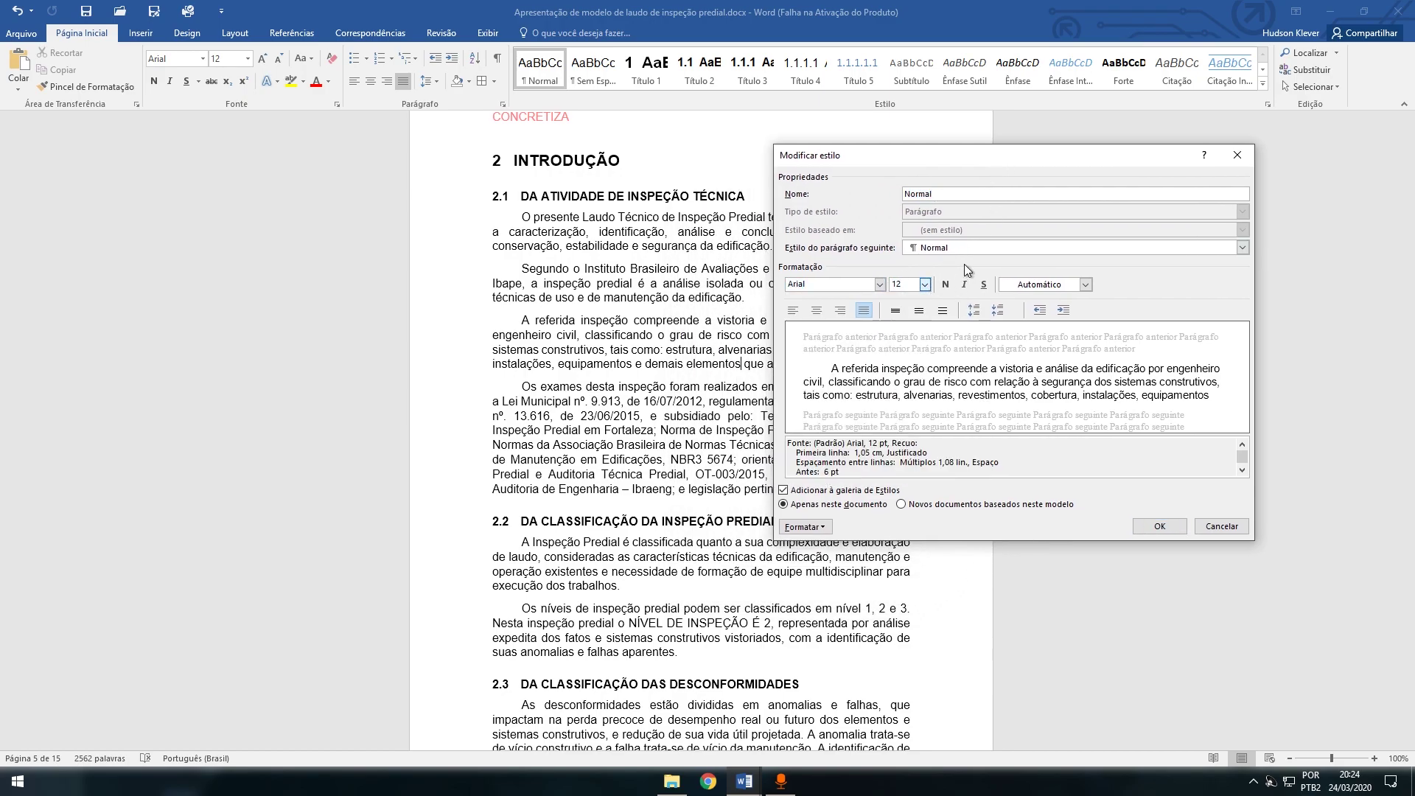
pyautogui.click(1084, 287)
pyautogui.click(1085, 287)
# Open the Normal style's paragraph settings and review the special indent options, keeping Primeira linha selected
pyautogui.click(807, 526)
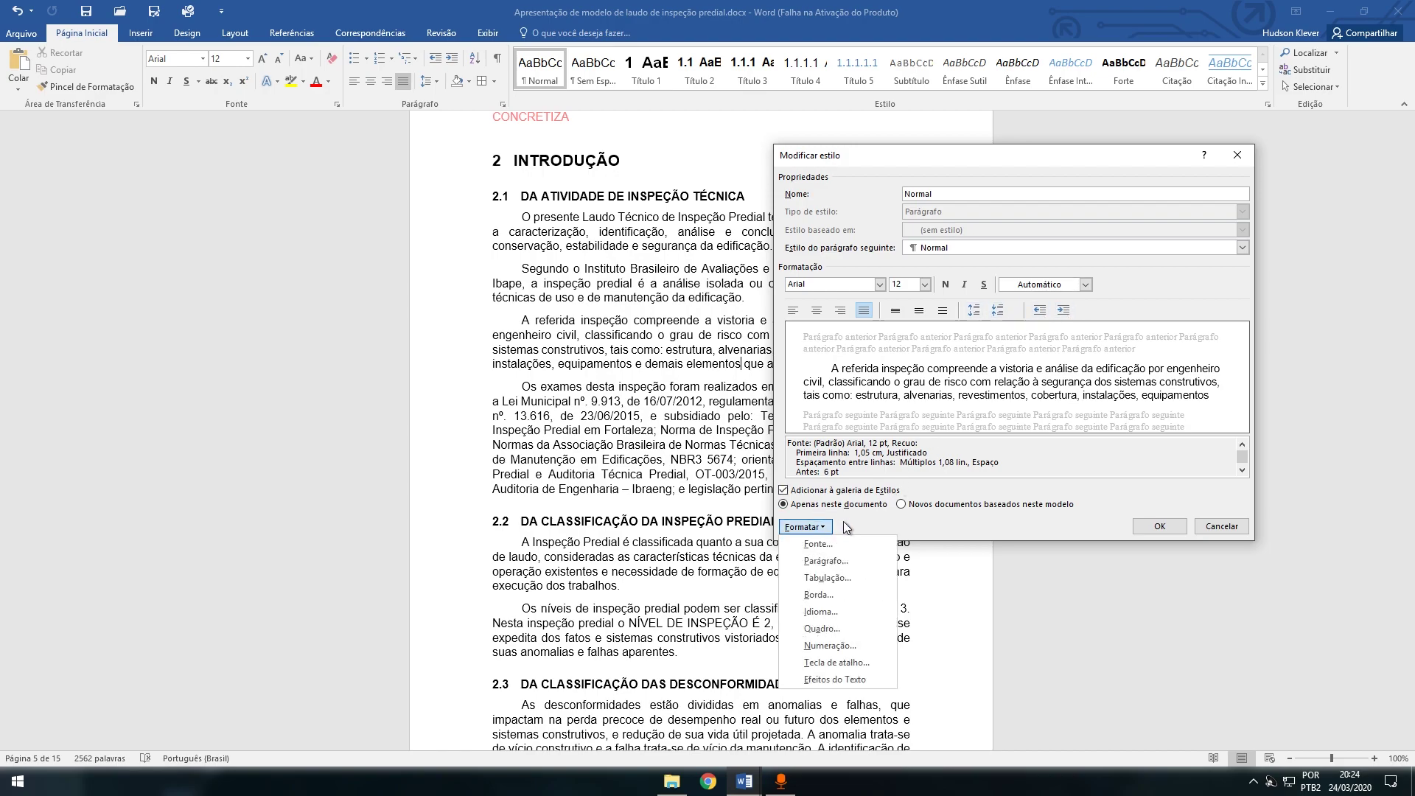
pyautogui.click(833, 562)
pyautogui.moveTo(935, 113); pyautogui.dragTo(1022, 149)
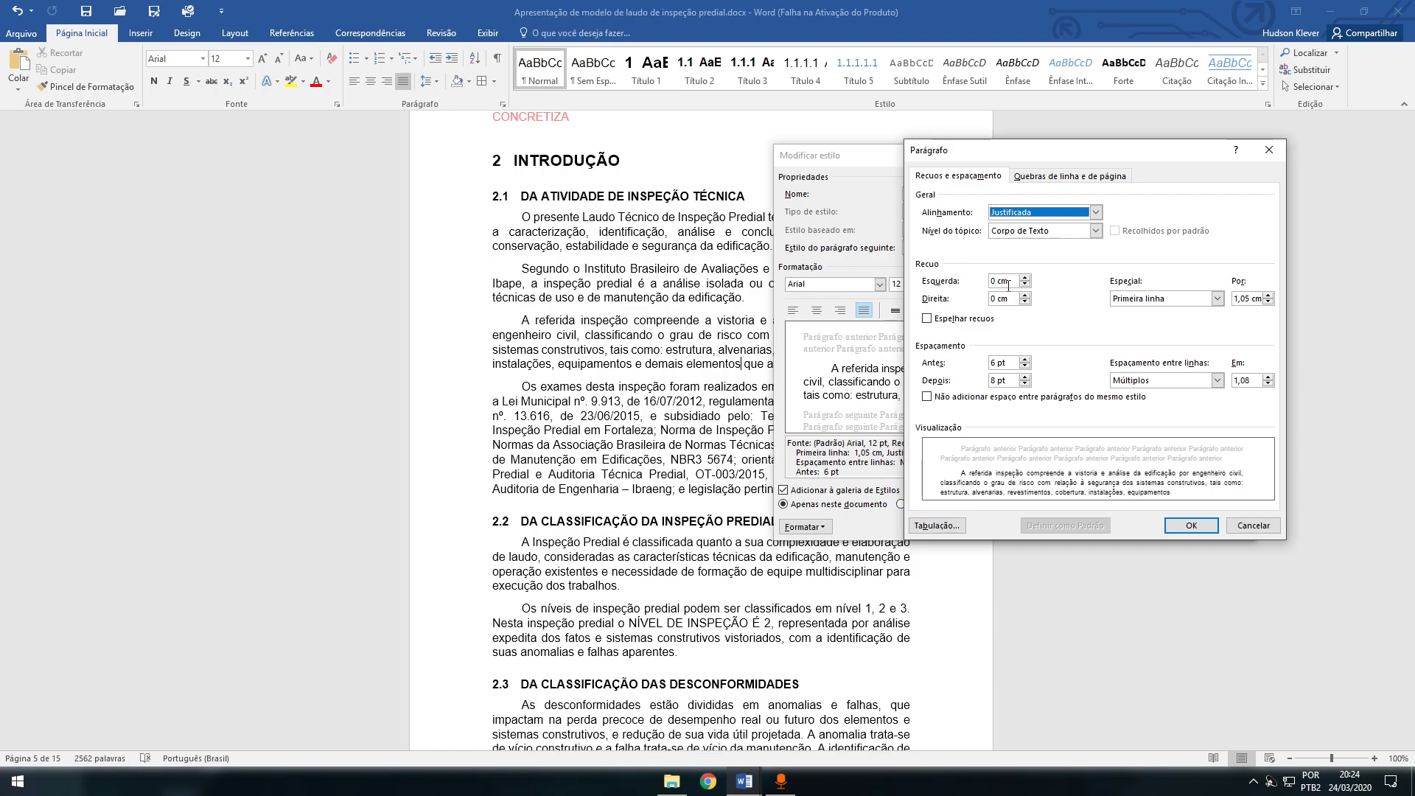
pyautogui.click(1199, 303)
pyautogui.click(1200, 302)
pyautogui.click(1201, 305)
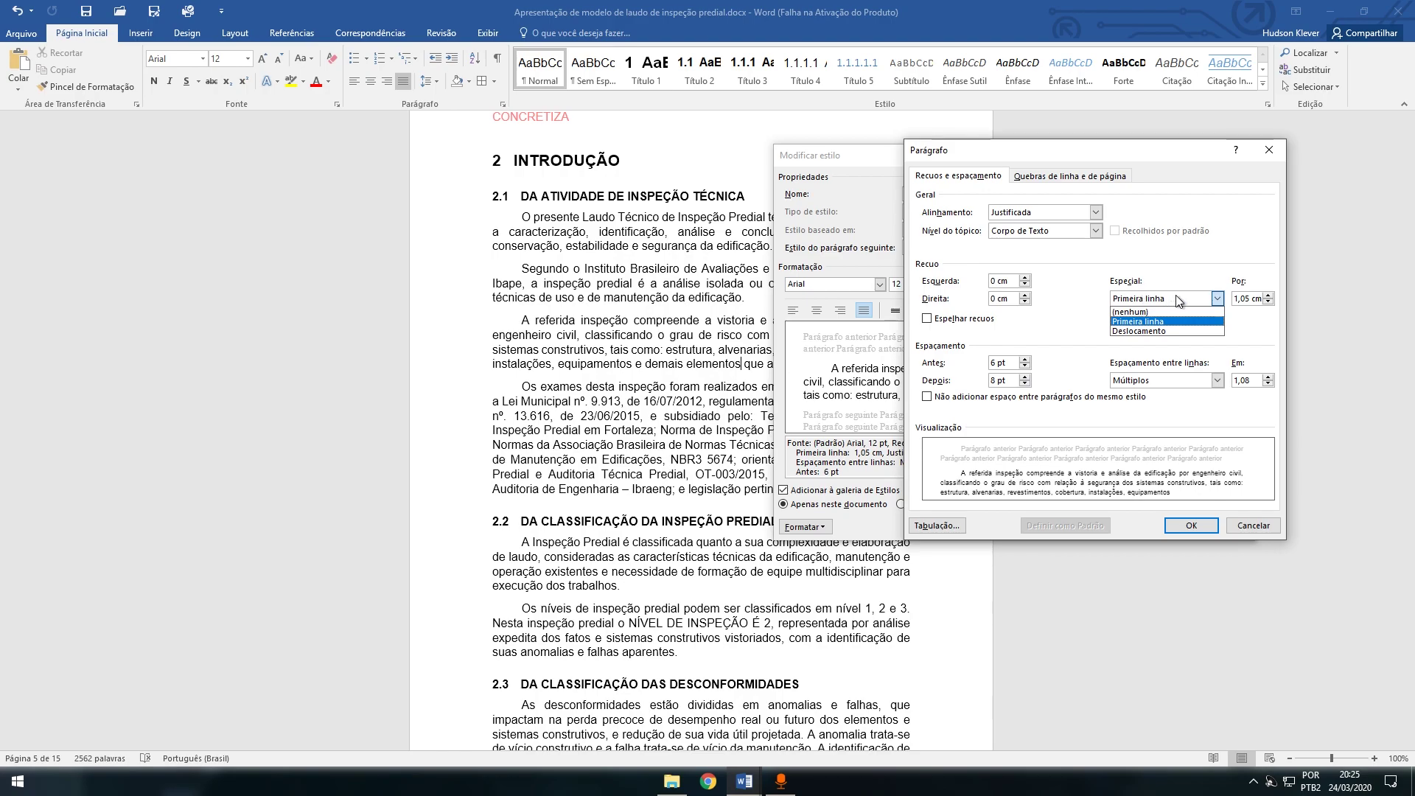
pyautogui.click(1149, 321)
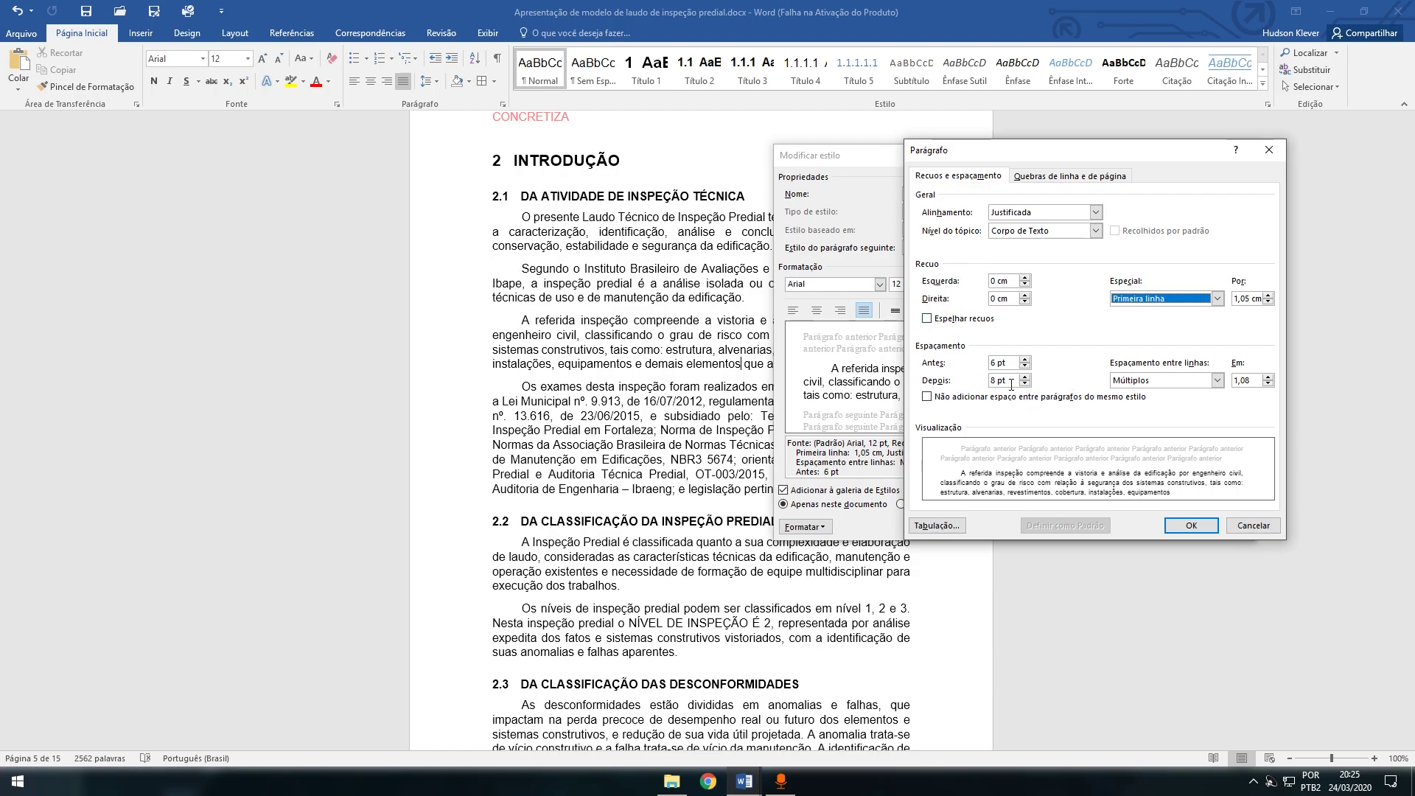
# Review the Normal style's spacing before and after paragraphs, and accept the style definition
pyautogui.click(997, 362)
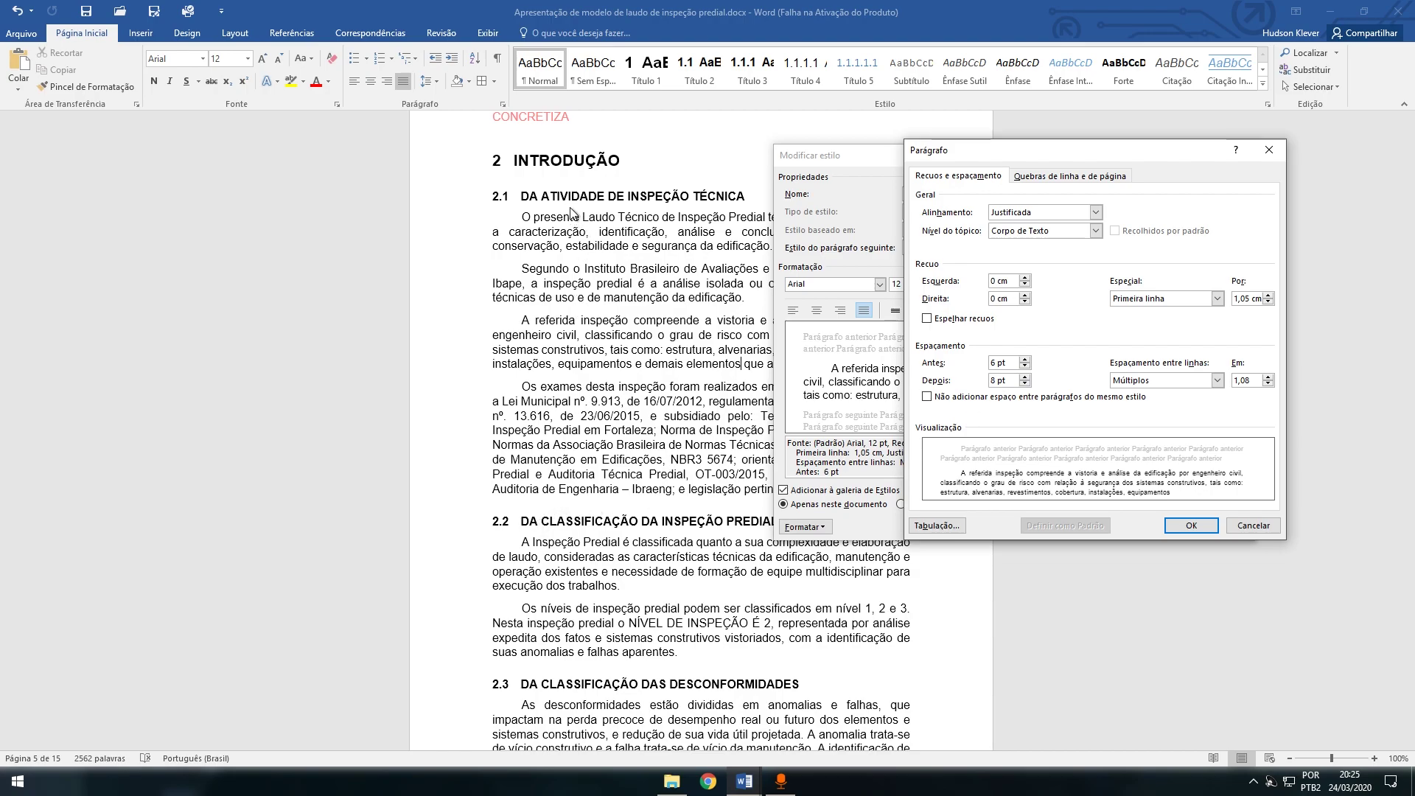
pyautogui.click(1198, 527)
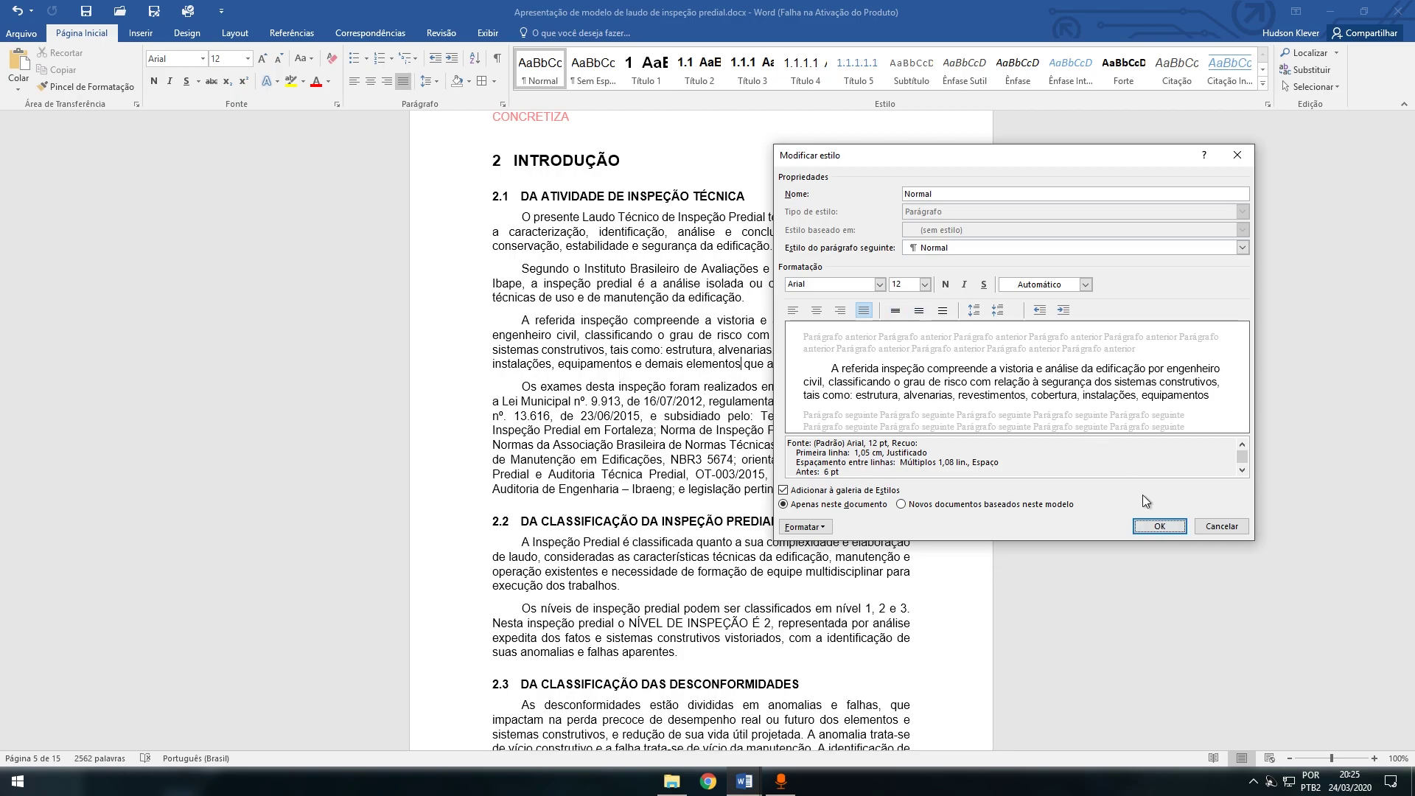
pyautogui.click(1164, 529)
# Return to section 1, IDENTIFICAÇÃO DOS INTERESSADOS, and open the paragraph settings of the Sem Espaçamento style for modification
pyautogui.moveTo(1408, 309); pyautogui.dragTo(1409, 301)
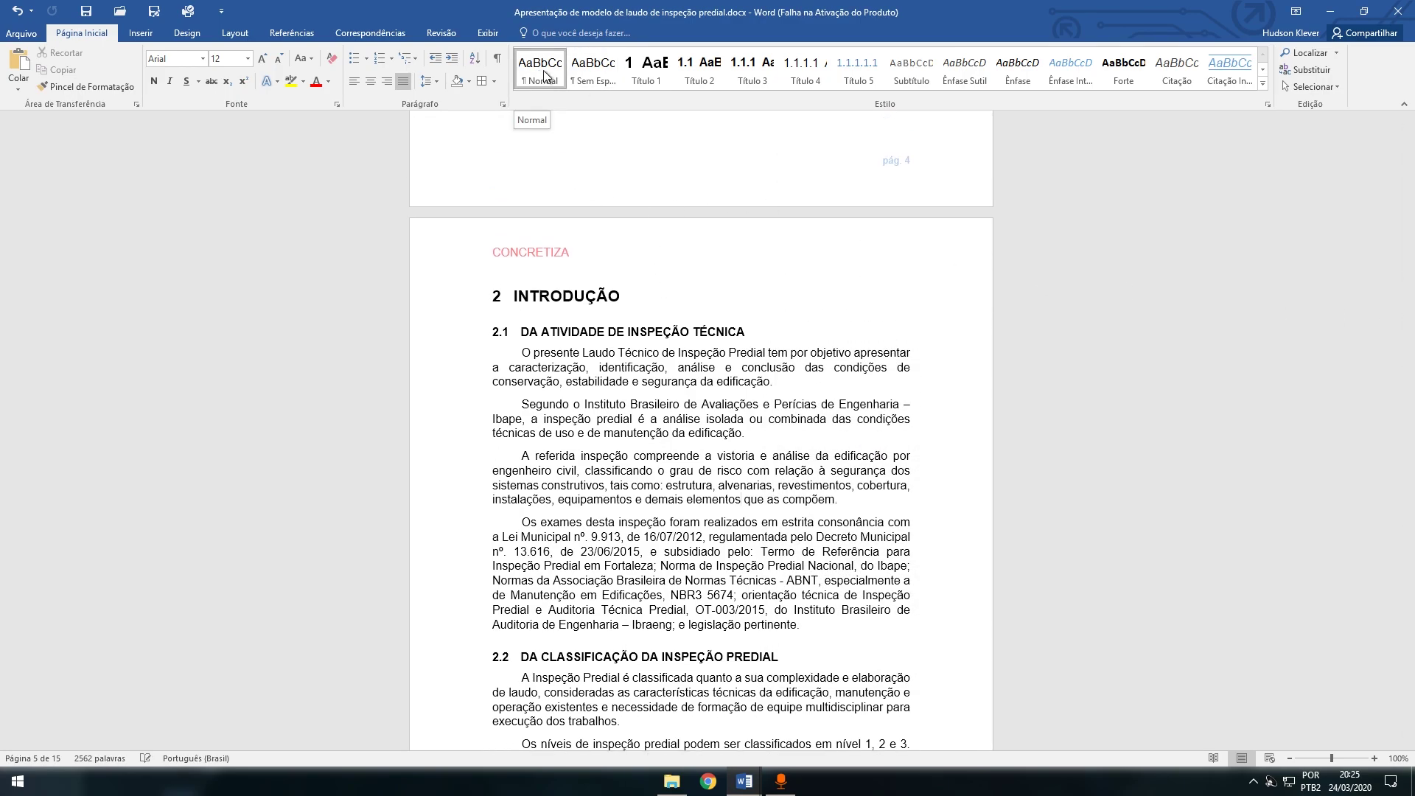
pyautogui.moveTo(1408, 296); pyautogui.dragTo(1408, 269)
pyautogui.scroll(2, 519, 186)
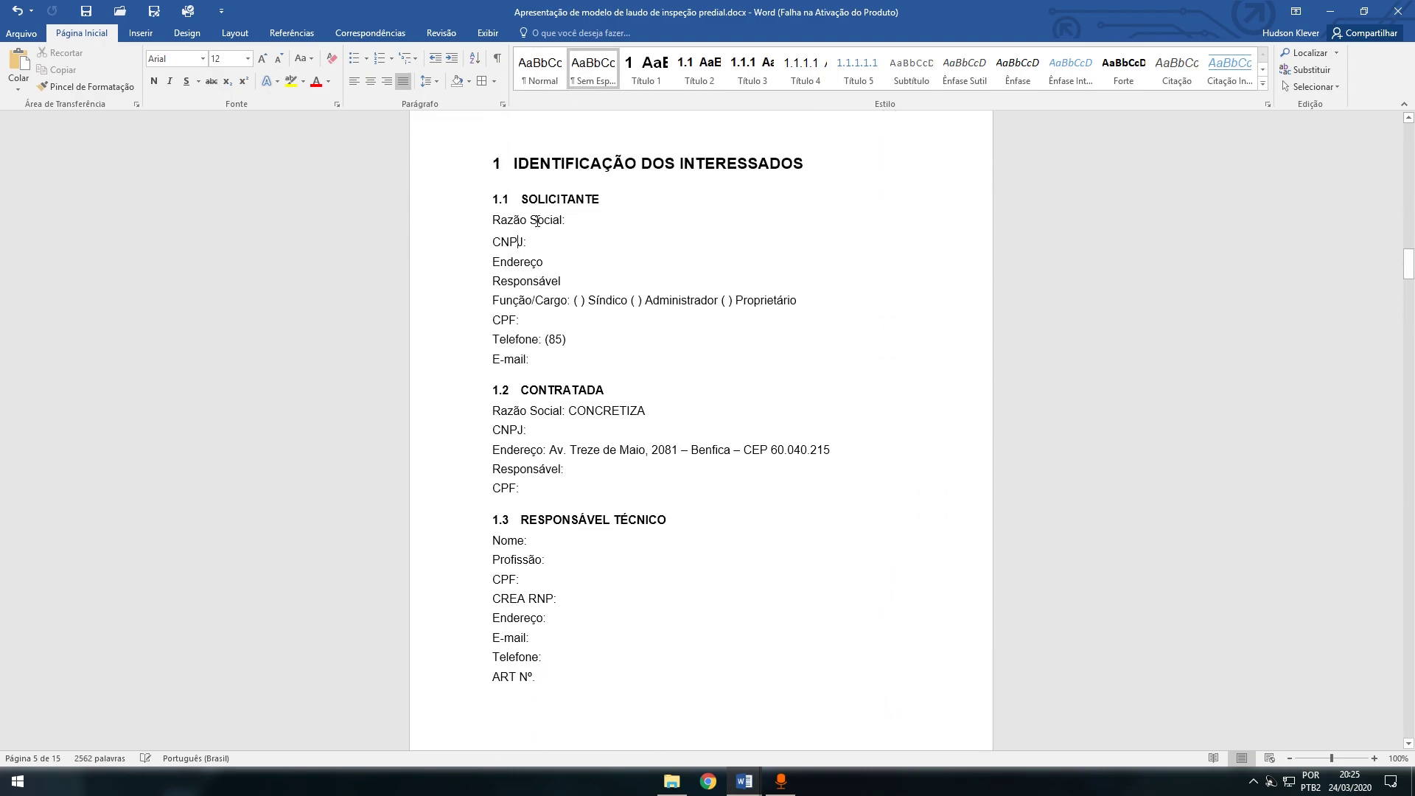
pyautogui.click(592, 80)
pyautogui.rightClick(592, 80)
pyautogui.click(662, 101)
pyautogui.click(823, 525)
pyautogui.click(826, 562)
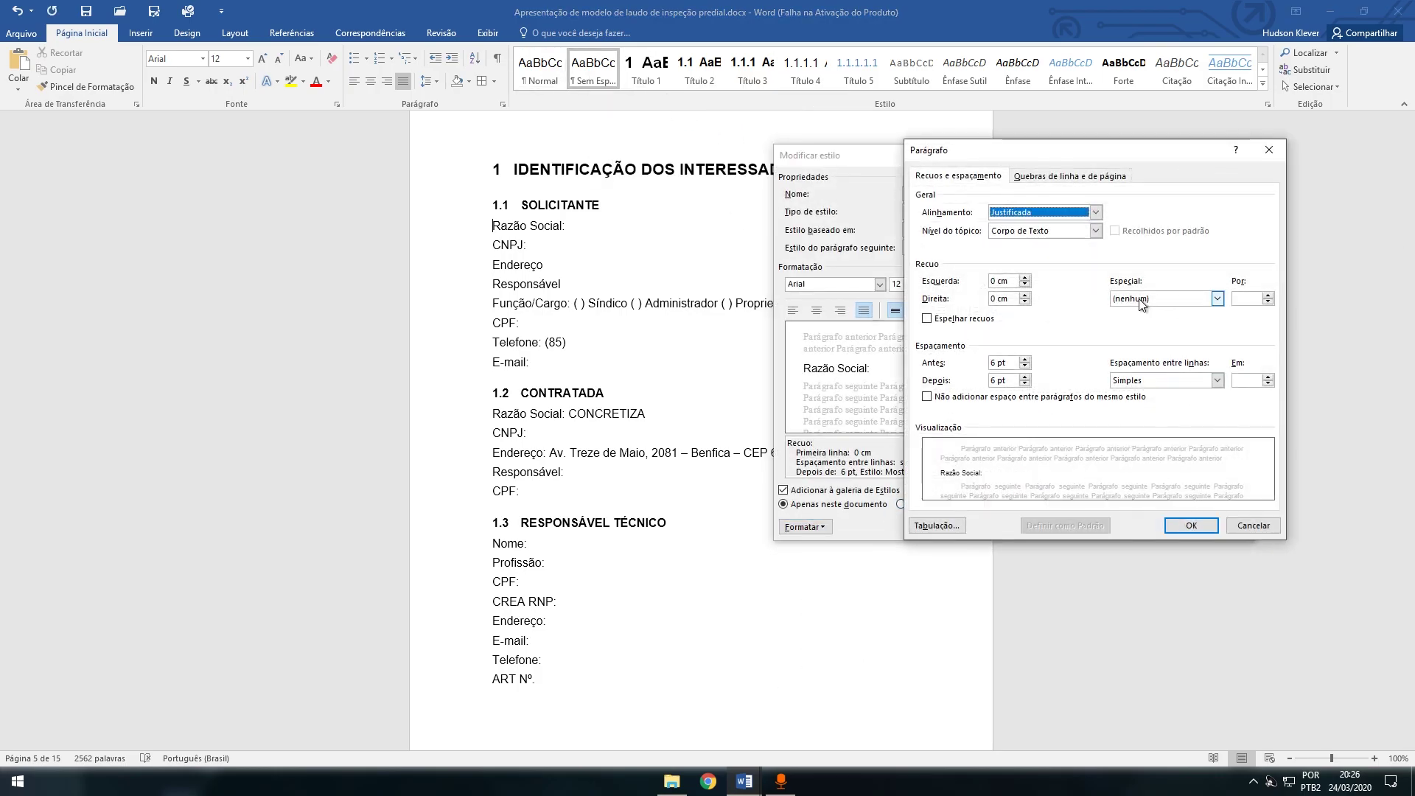
# Review the Sem Espaçamento style's spacing before and after paragraphs, and accept the style definition
pyautogui.click(994, 363)
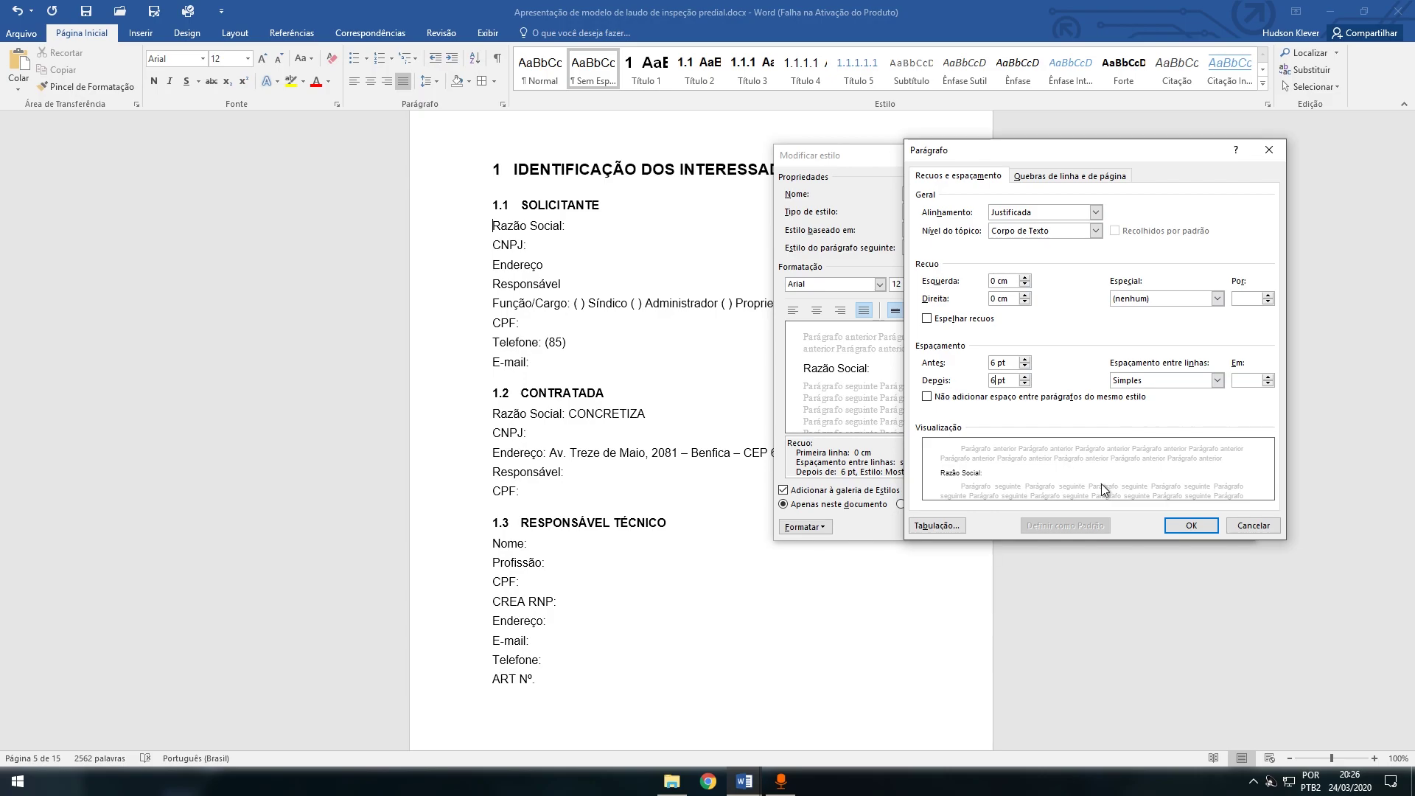
pyautogui.click(1181, 524)
pyautogui.click(1160, 530)
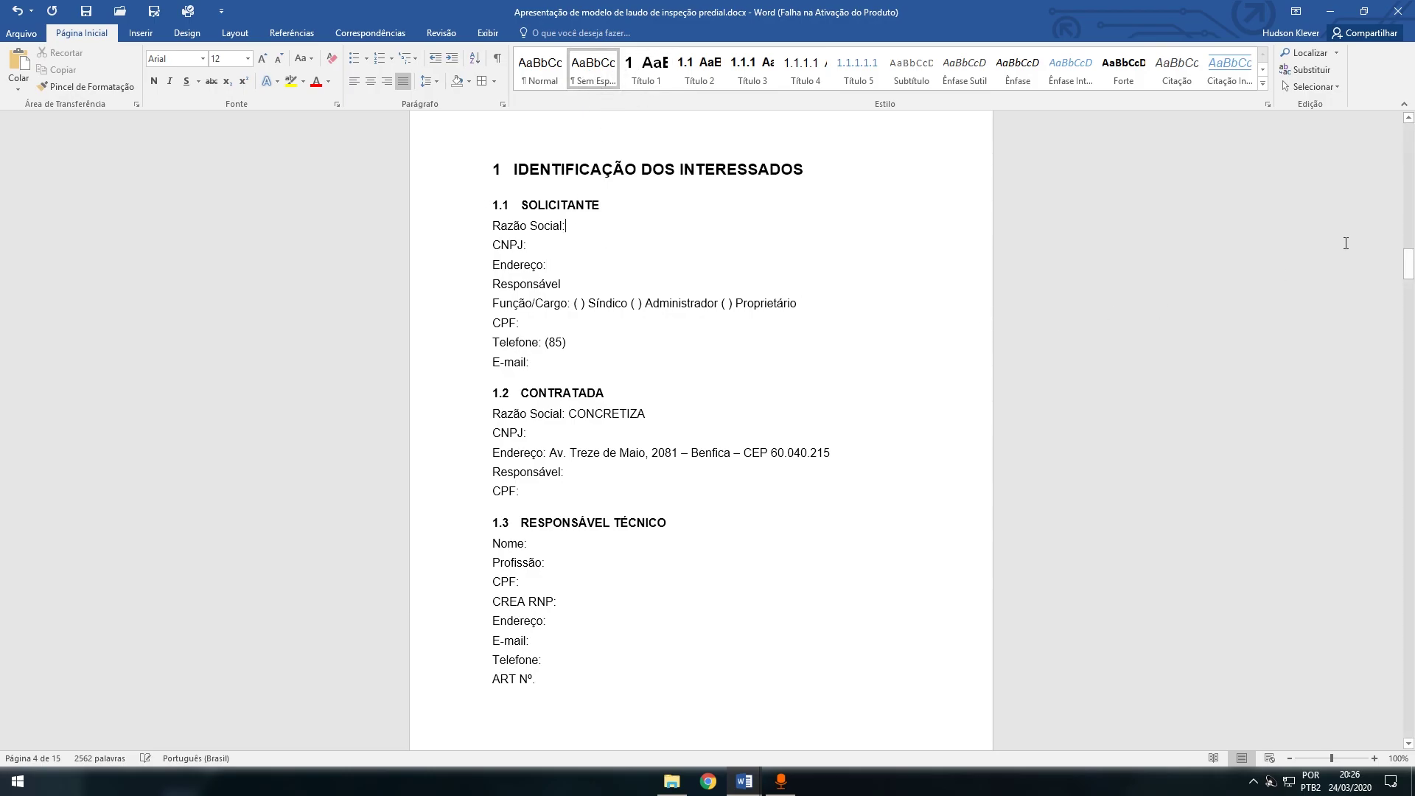
# Select the identification lines from Razão Social under 1.1 to Telefone under 1.3 to examine their style
pyautogui.moveTo(1411, 261); pyautogui.dragTo(1411, 265)
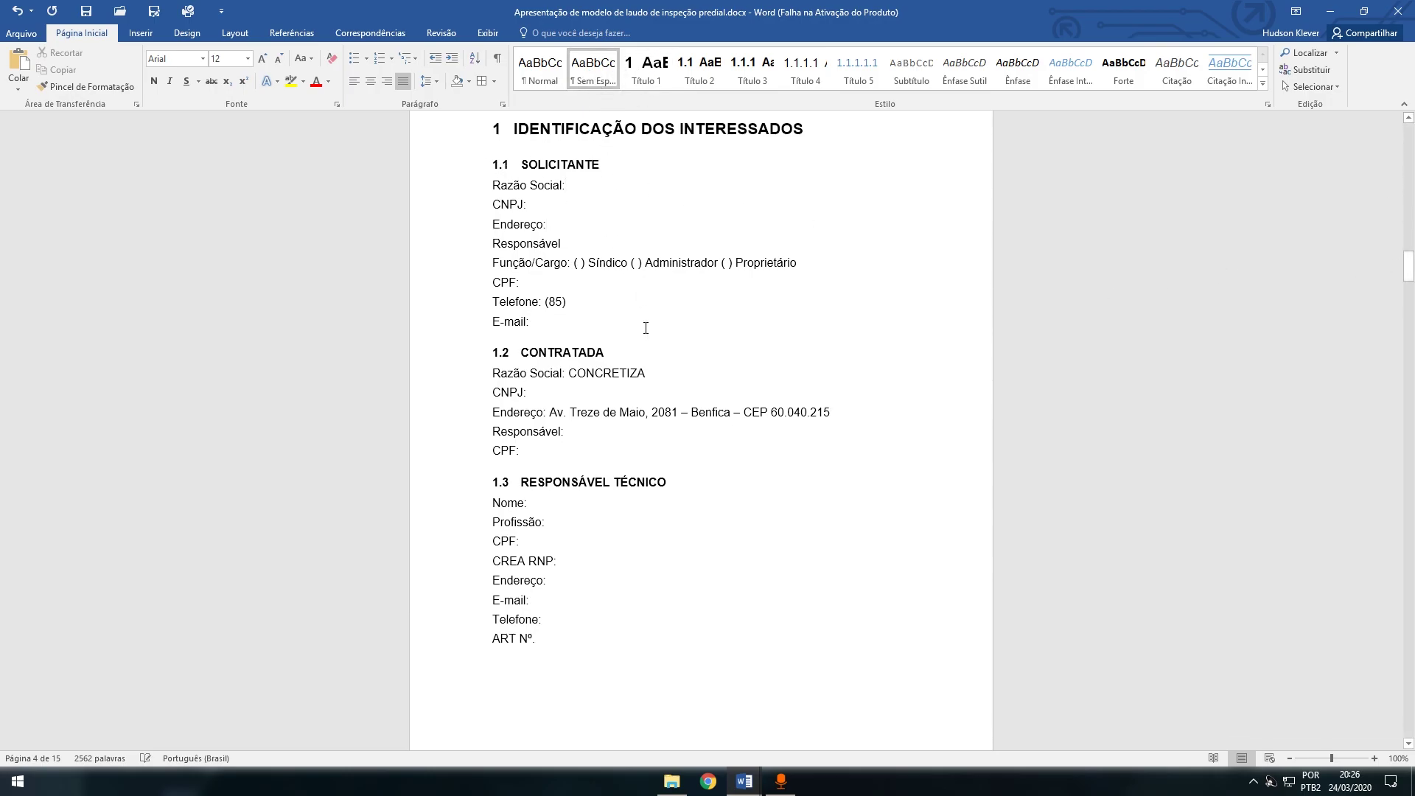
pyautogui.moveTo(594, 619); pyautogui.dragTo(490, 185)
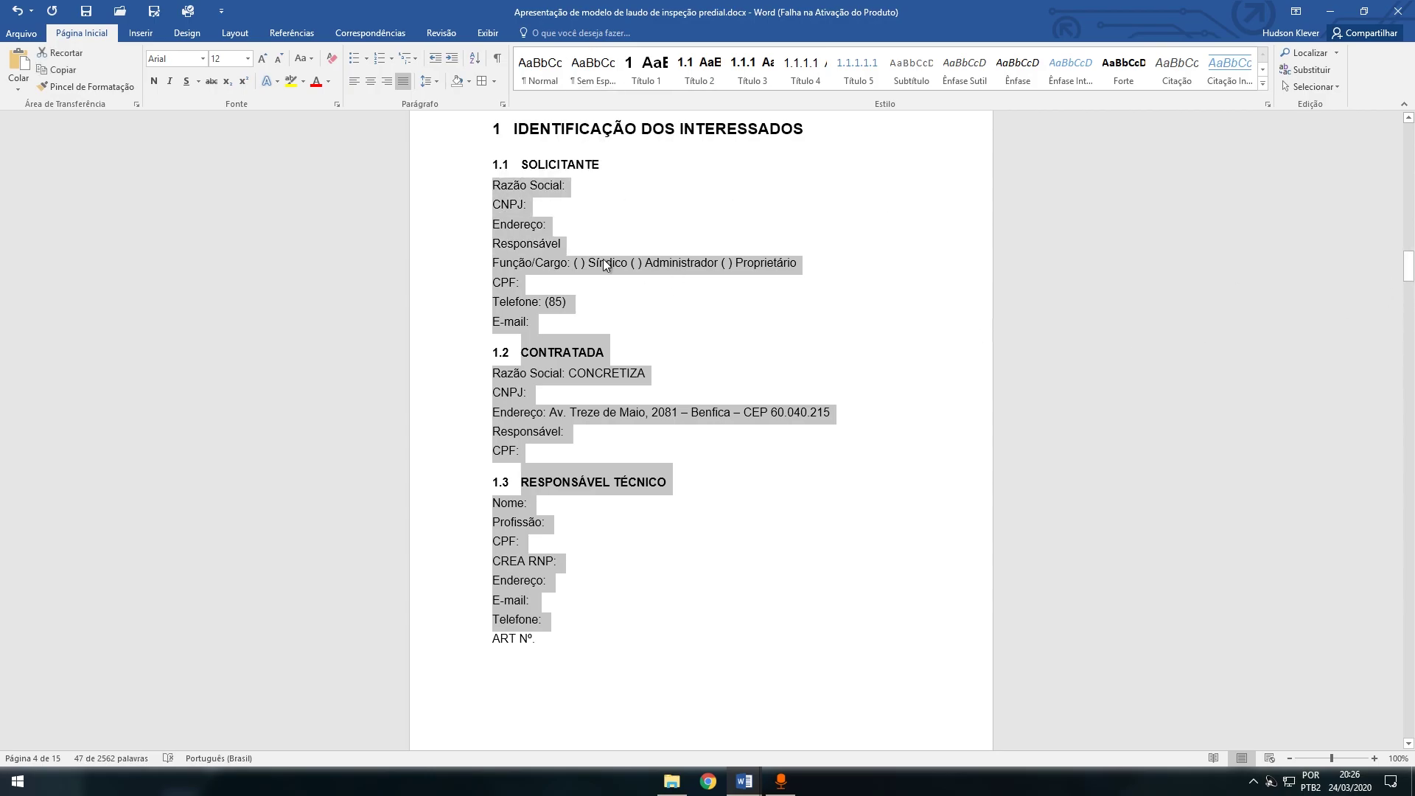
pyautogui.click(627, 204)
# Examine the Título 1 style at the section 1 heading, IDENTIFICAÇÃO DOS INTERESSADOS
pyautogui.moveTo(1408, 262); pyautogui.dragTo(1275, 243)
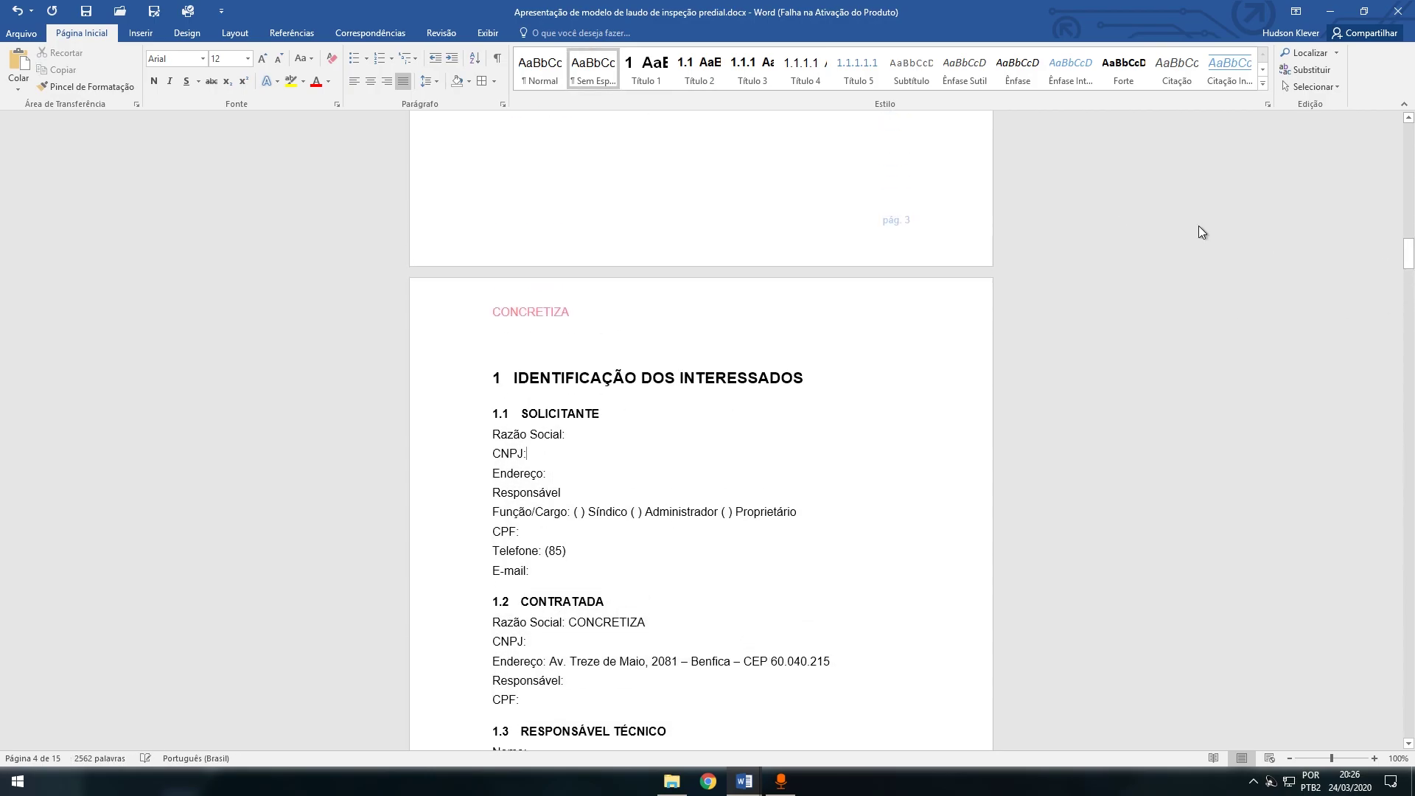
pyautogui.click(763, 376)
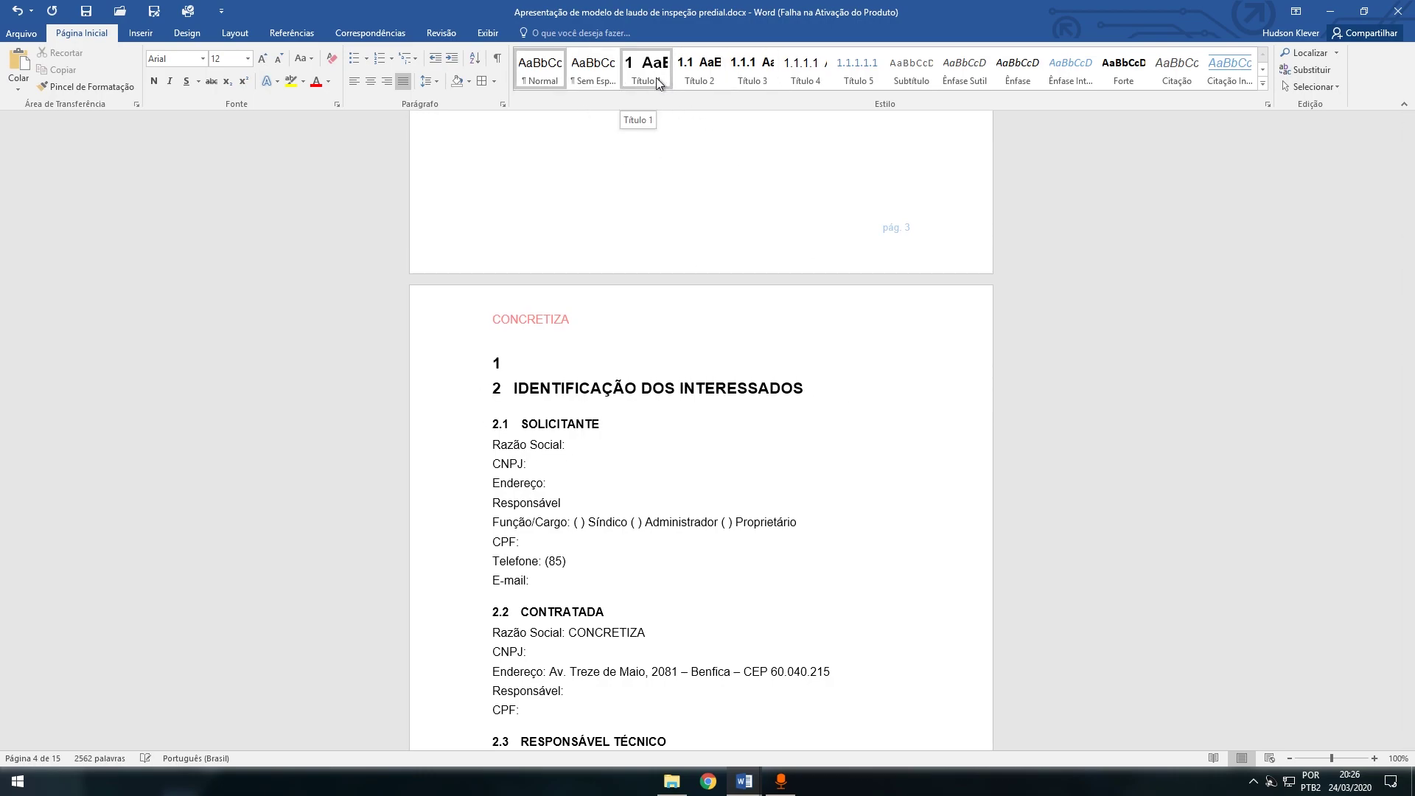
pyautogui.click(652, 386)
# Go to the Sumário and examine how its entries follow the numbered heading levels
pyautogui.moveTo(1409, 258)
pyautogui.mouseDown()
pyautogui.moveTo(1410, 175)
pyautogui.moveTo(1410, 191)
pyautogui.mouseUp()
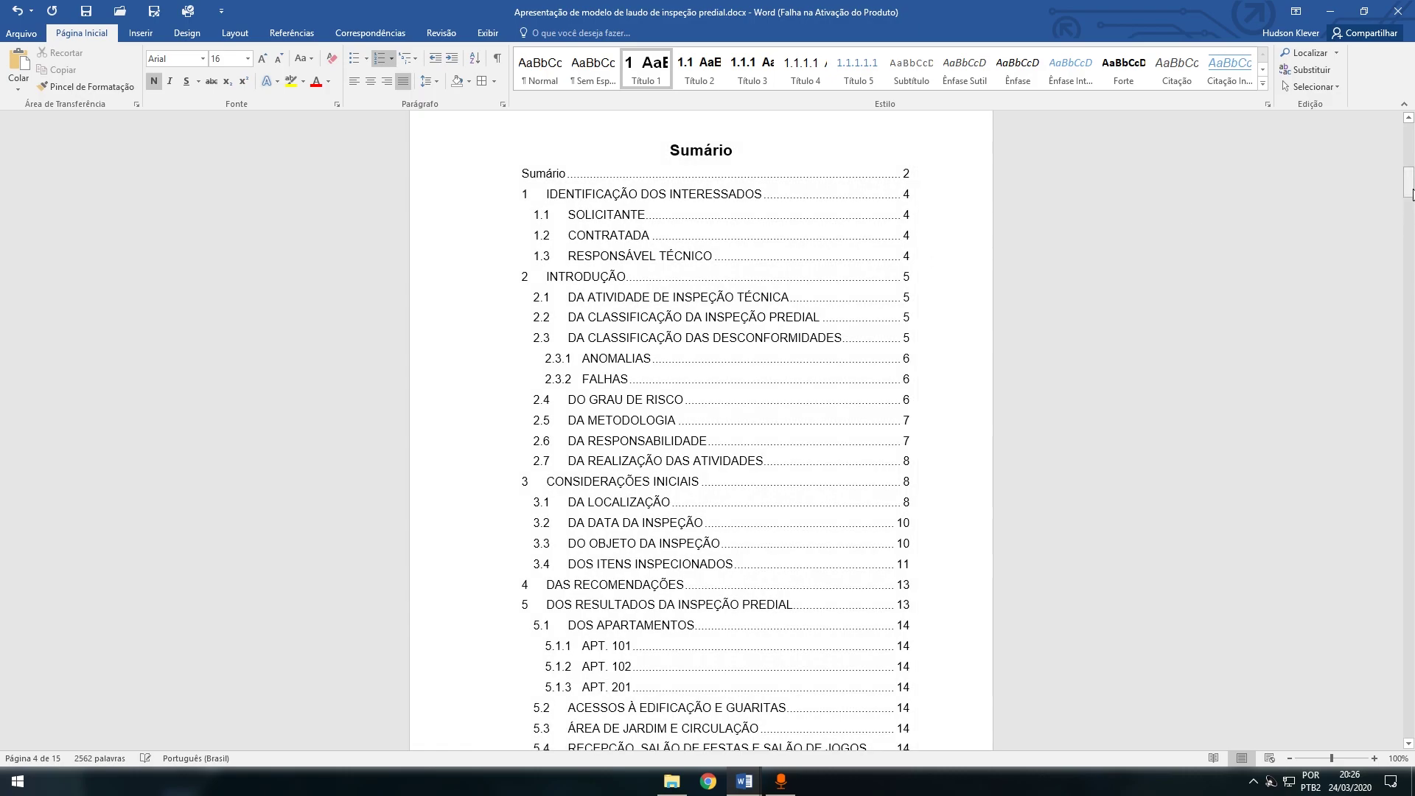
pyautogui.moveTo(1411, 193); pyautogui.dragTo(1411, 204)
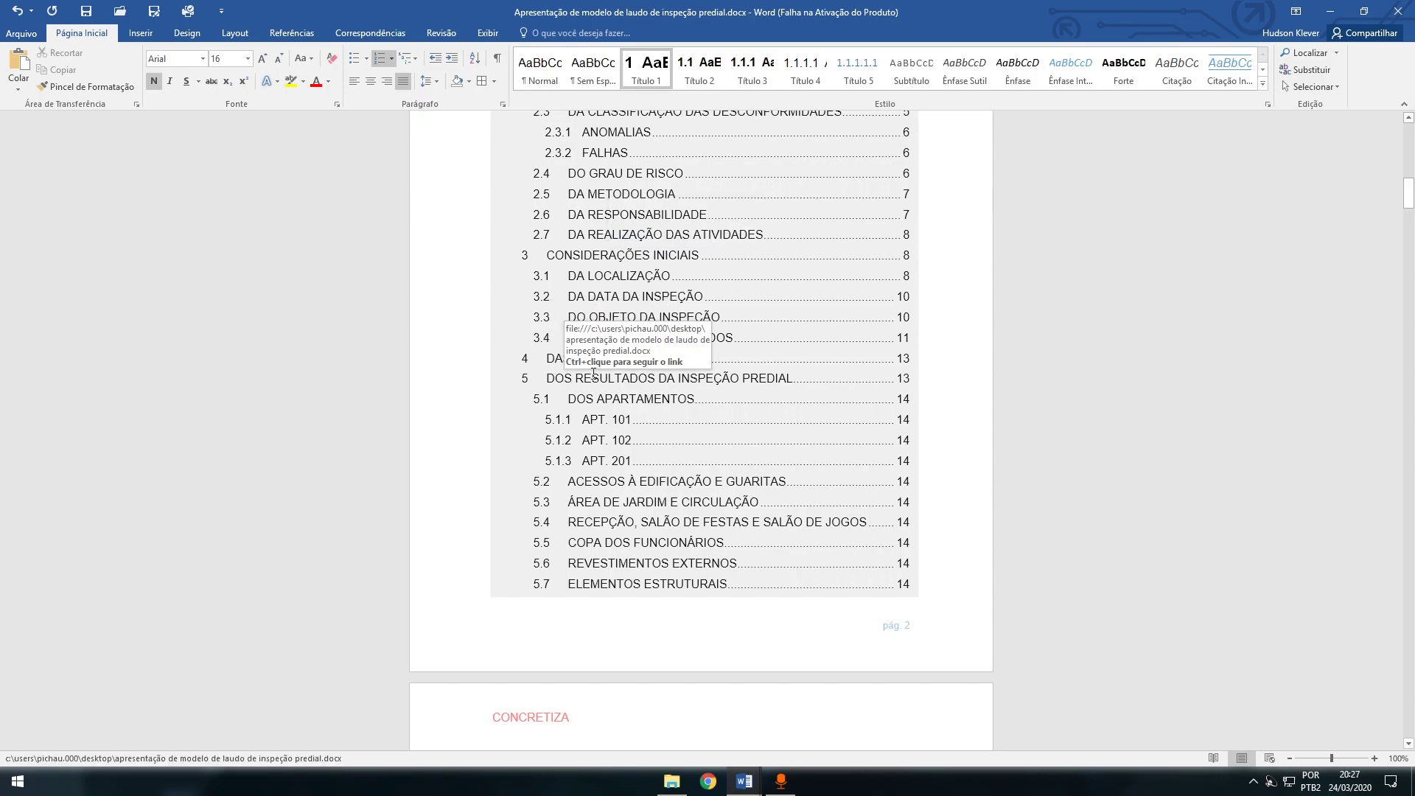
pyautogui.scroll(-1, 773, 265)
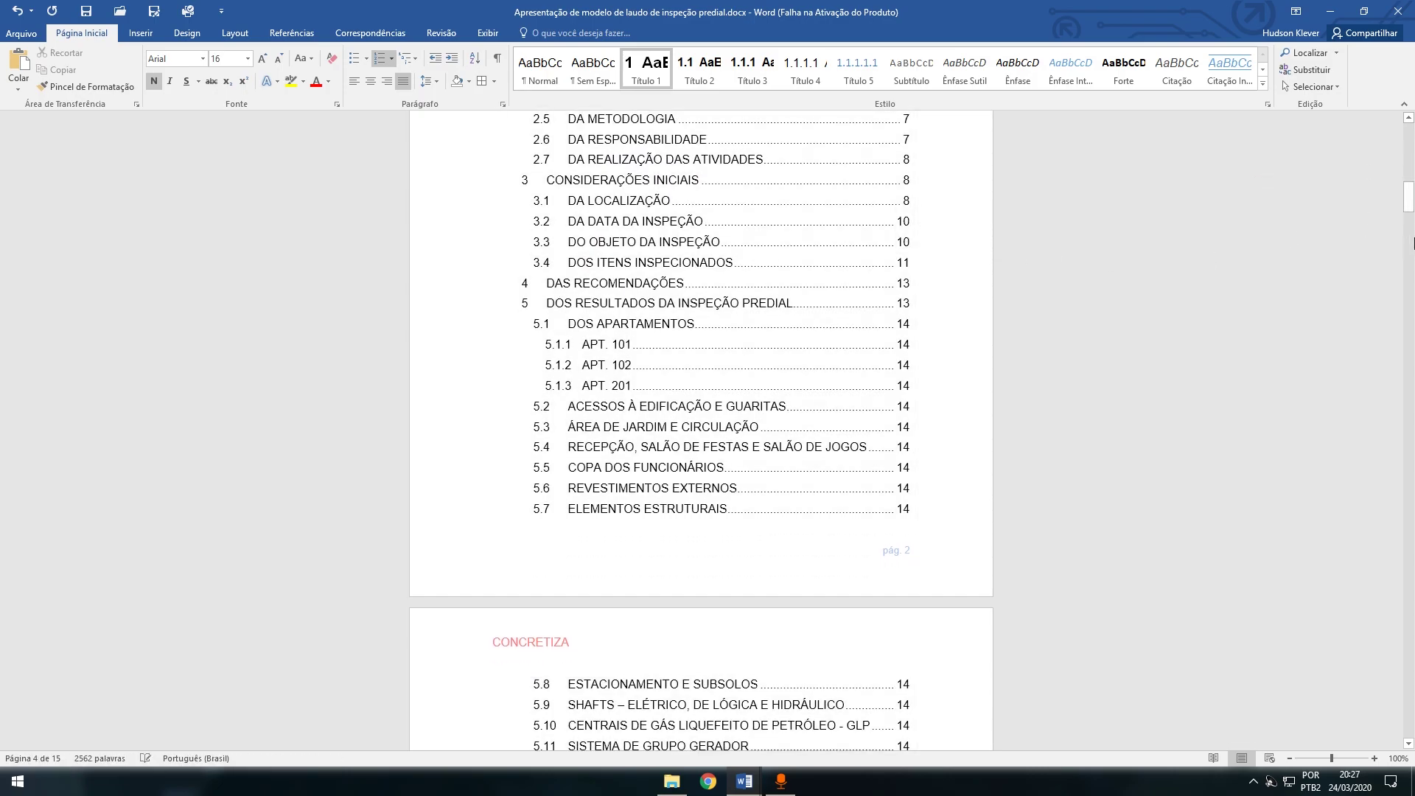
pyautogui.moveTo(1408, 201); pyautogui.dragTo(1408, 181)
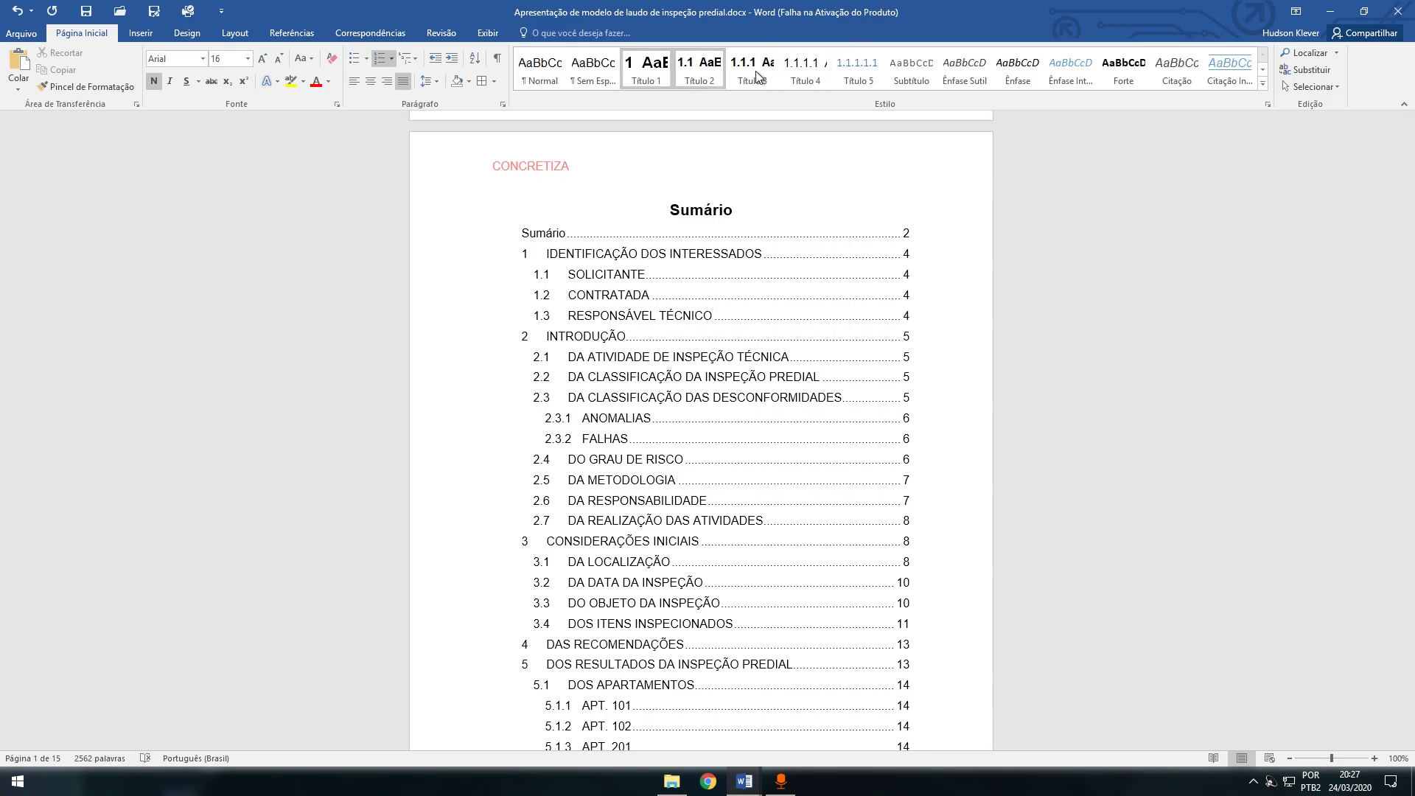
# Switch to the "do zero" document to compare its heading styles with those of the template
pyautogui.moveTo(744, 781)
pyautogui.click(798, 727)
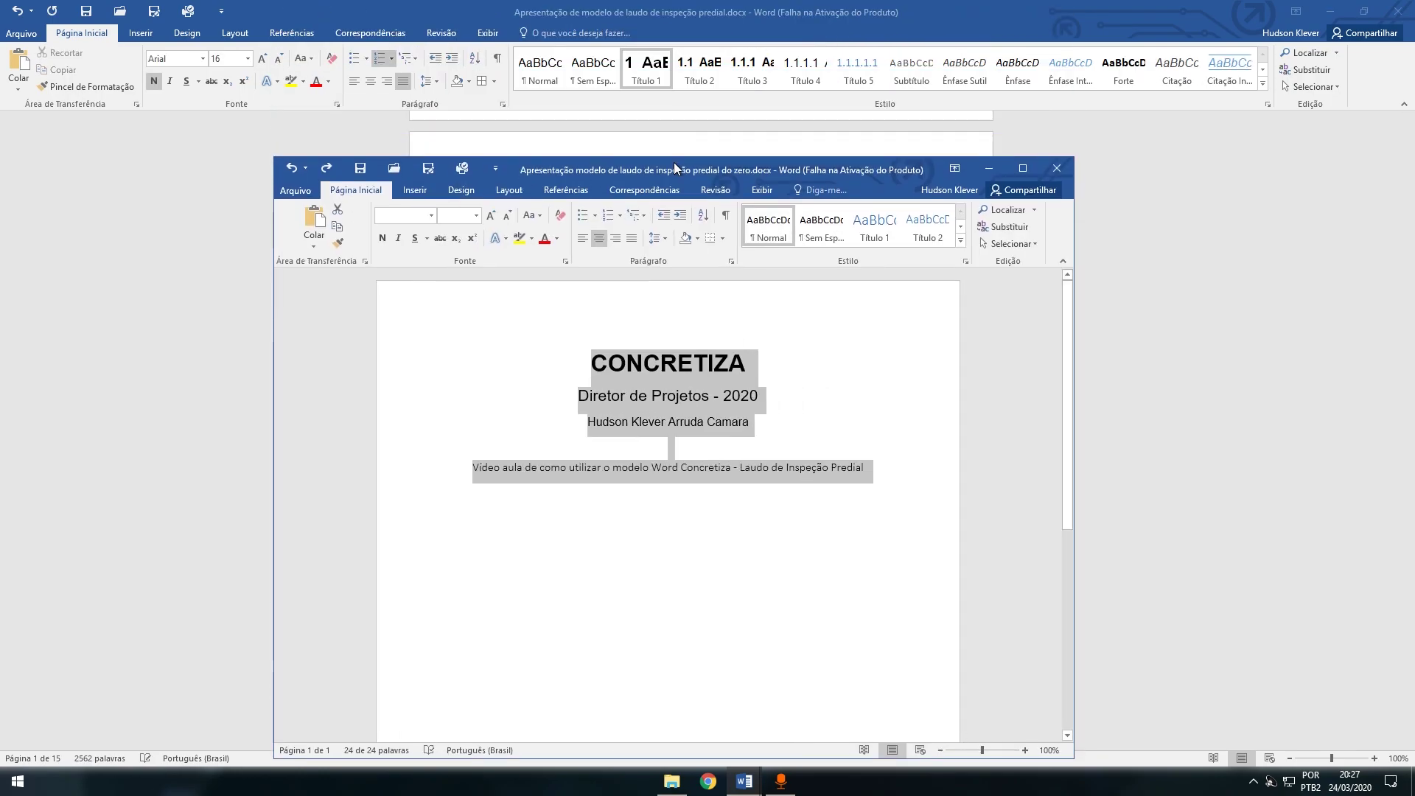
pyautogui.click(1014, 203)
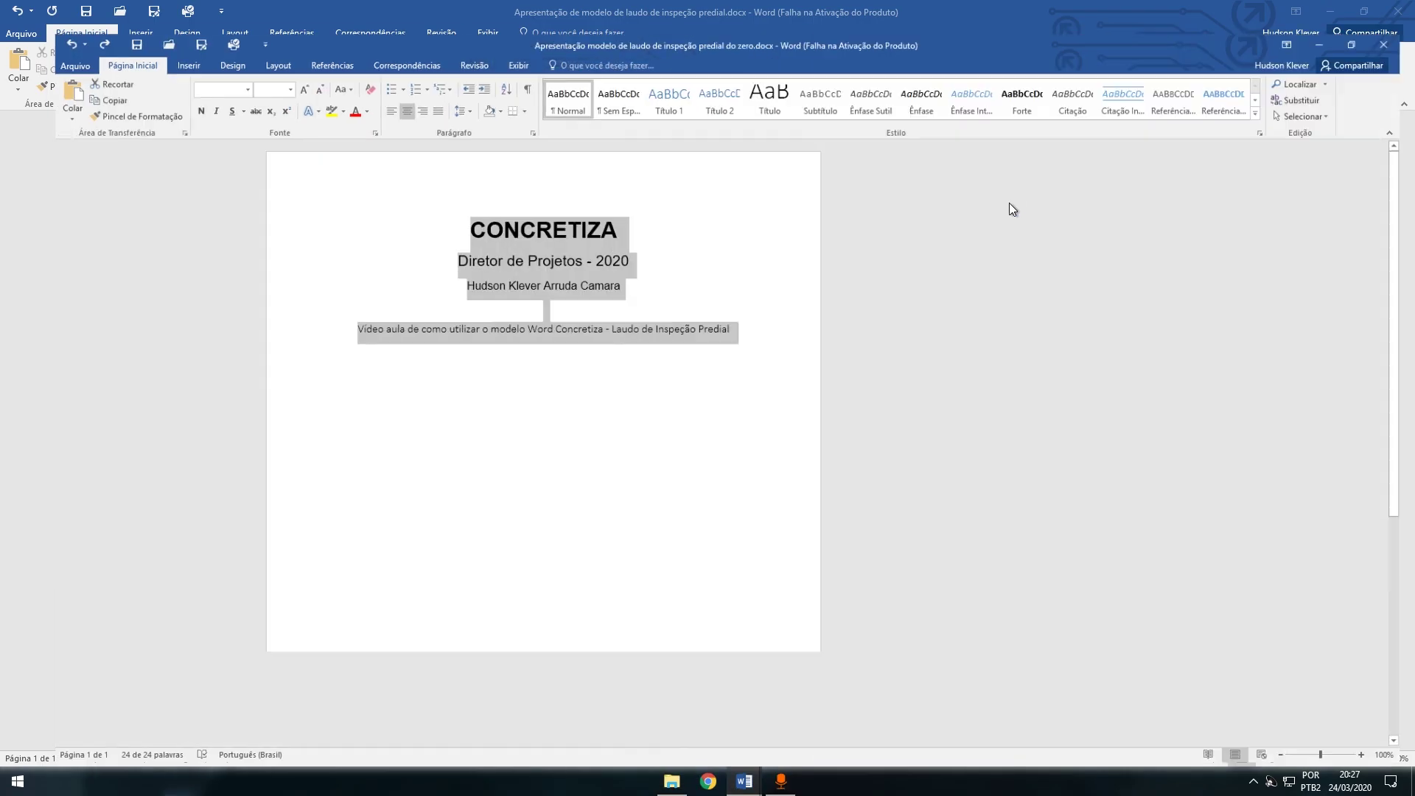
# Apply the Título 2 style to the selected text and view its definition without changing it
pyautogui.click(687, 74)
pyautogui.rightClick(714, 80)
pyautogui.click(775, 108)
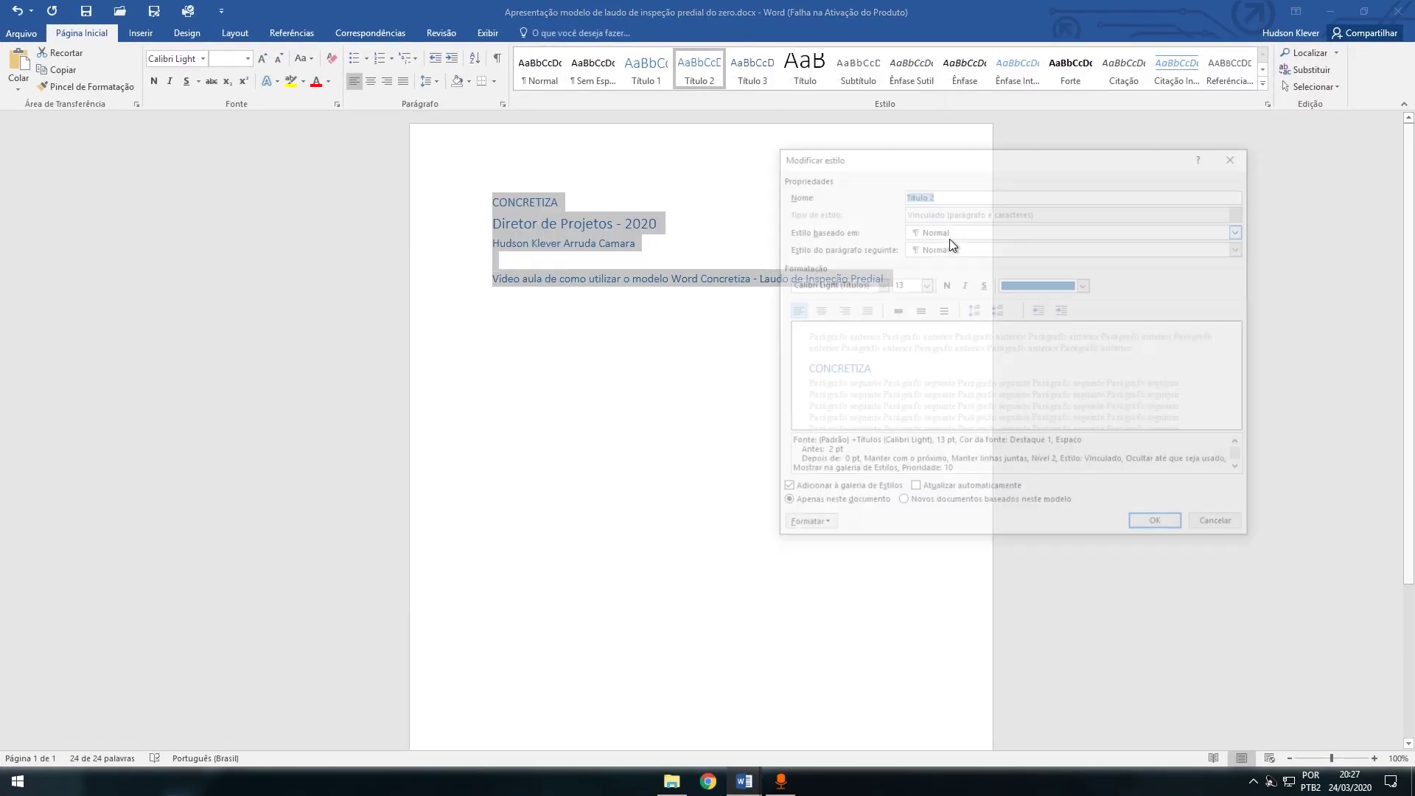
pyautogui.click(1221, 526)
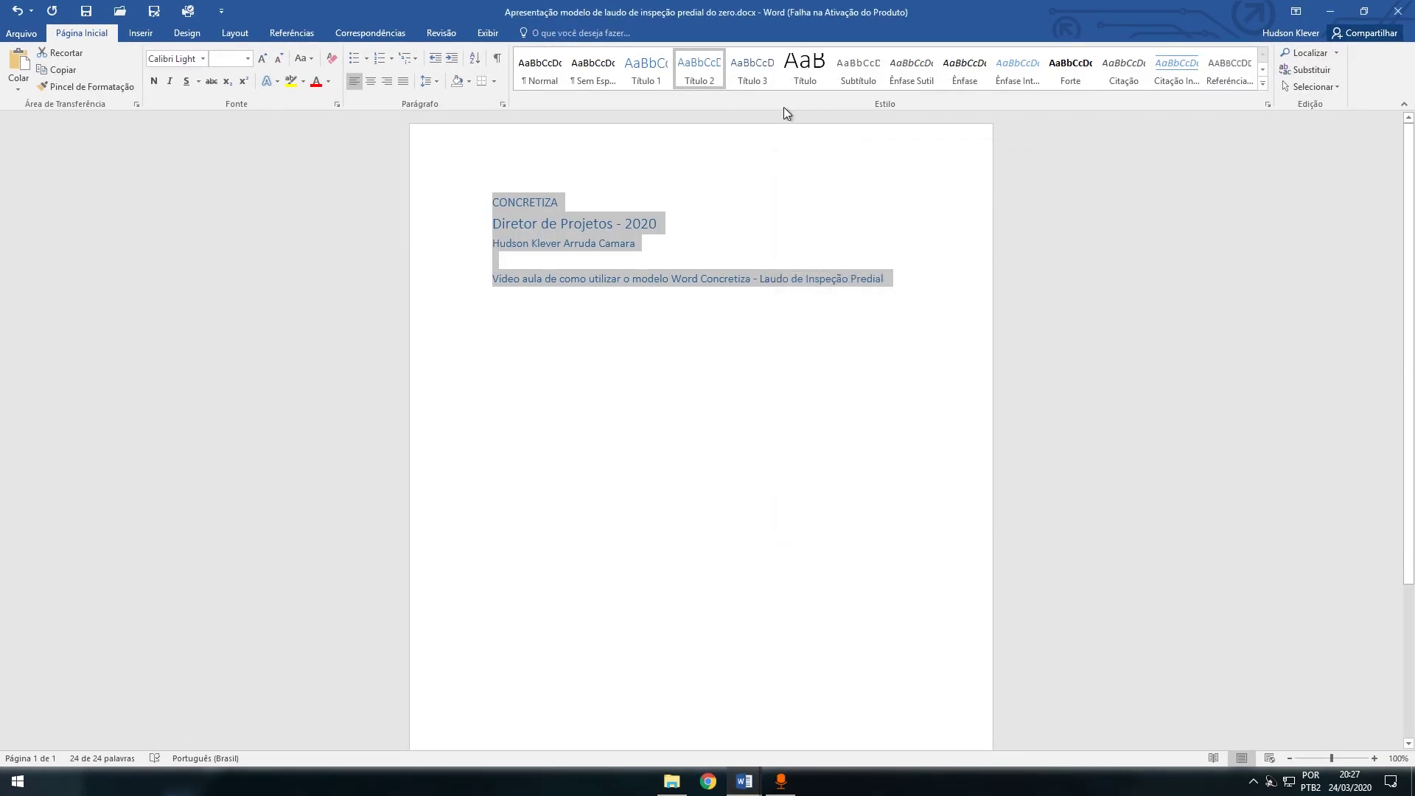
# Apply the Título 3 style to the selected text and view its definition without changing it
pyautogui.click(763, 73)
pyautogui.rightClick(763, 72)
pyautogui.click(858, 134)
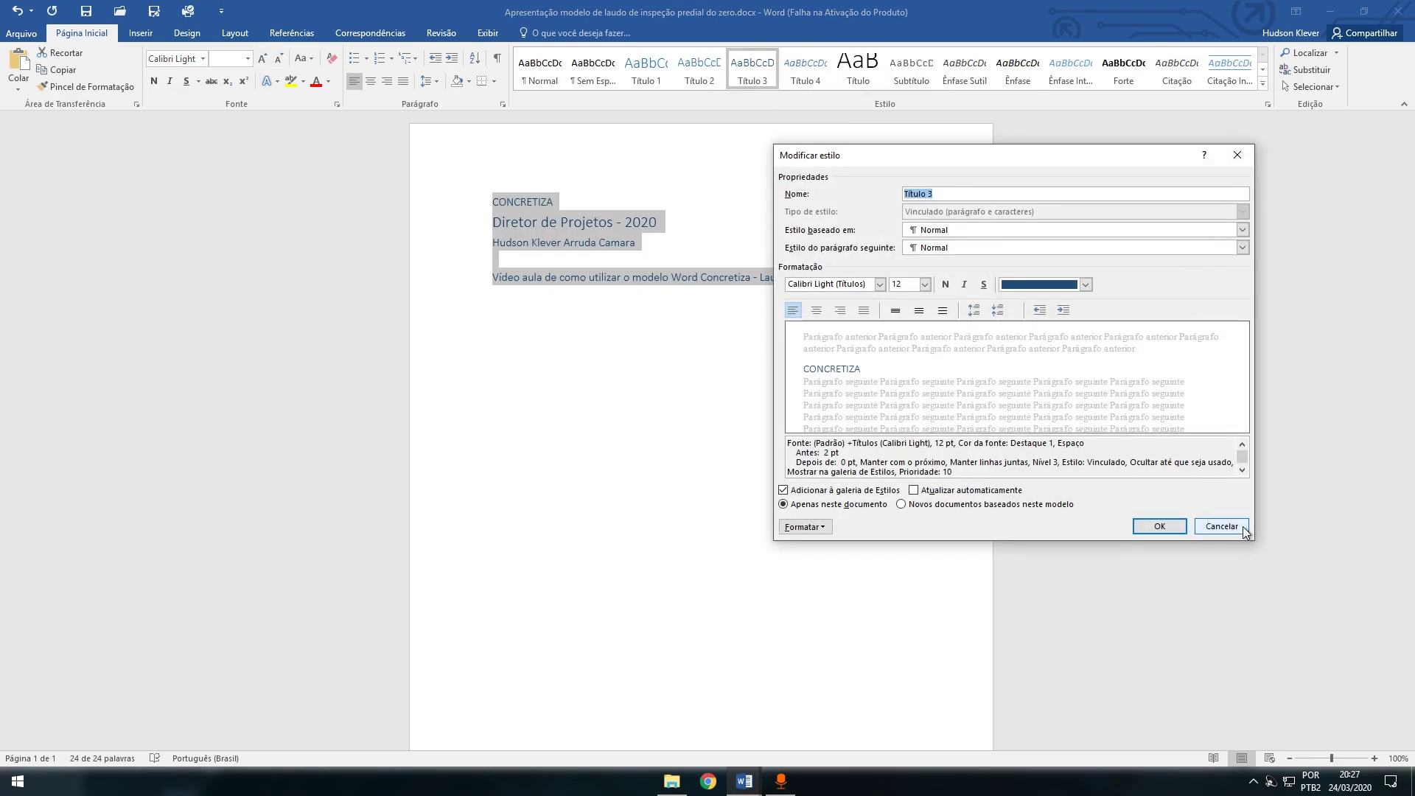
pyautogui.press('Escape')
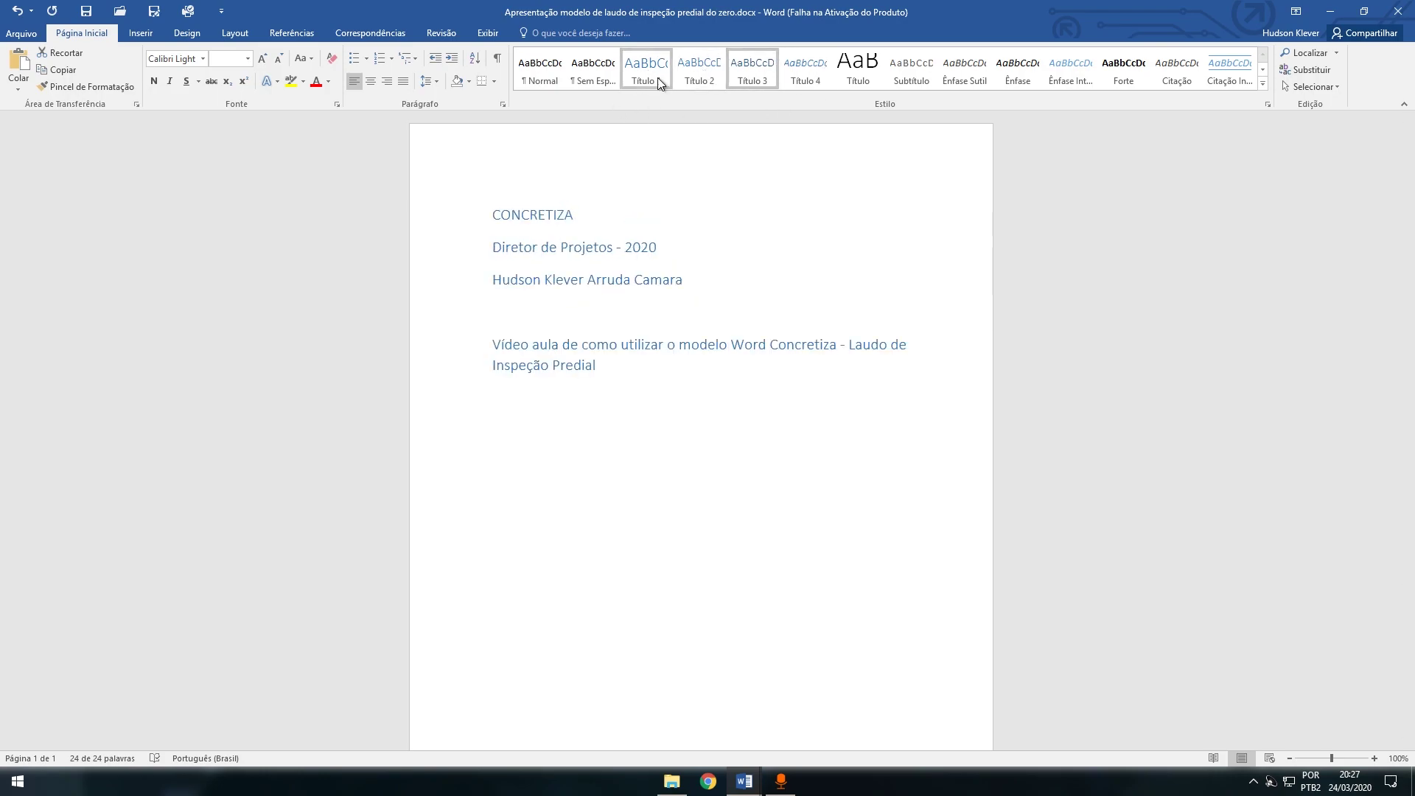
pyautogui.click(732, 63)
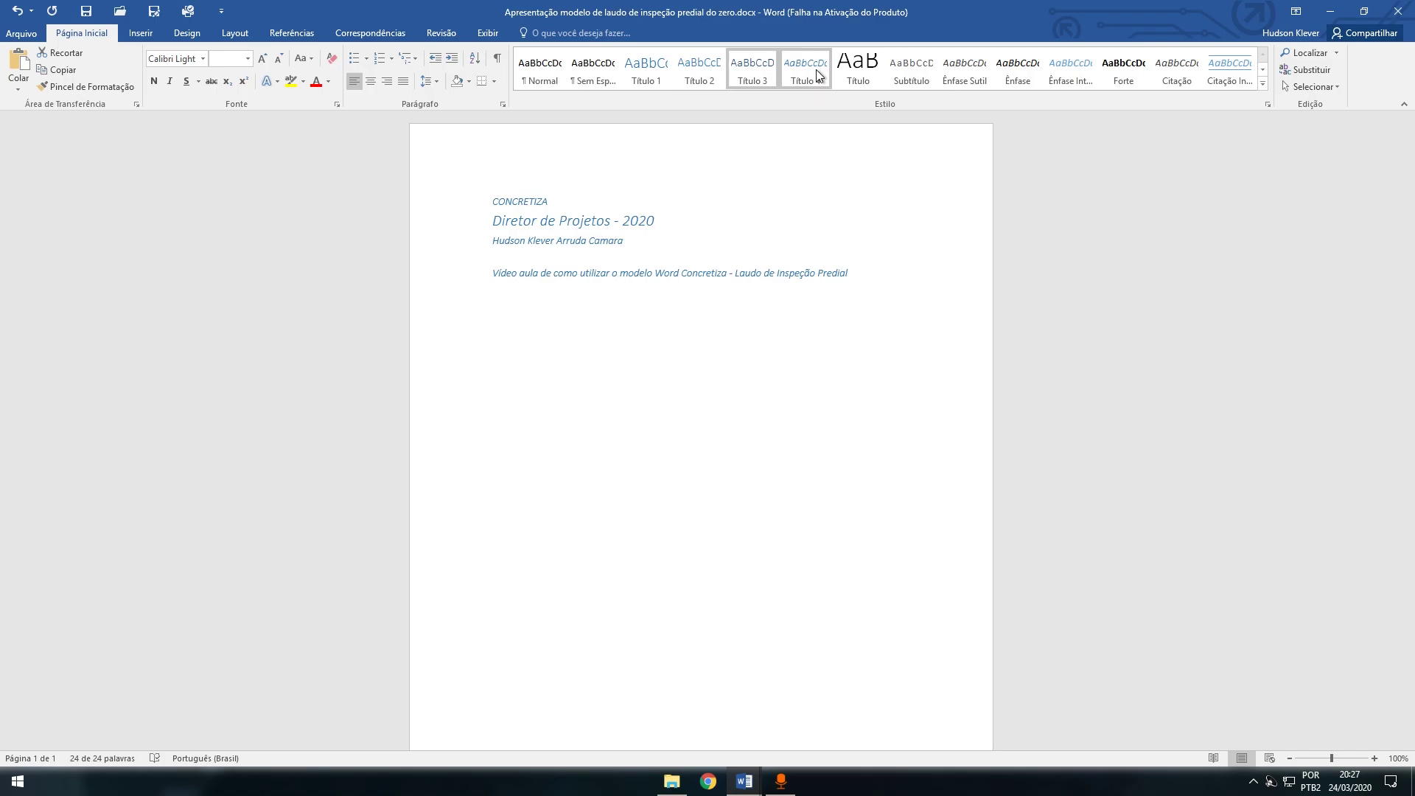
# Return to the template document and examine the third-level entries under 5.1 DOS APARTAMENTOS in the Sumário
pyautogui.doubleClick(830, 27)
pyautogui.click(821, 2)
pyautogui.moveTo(1407, 180); pyautogui.dragTo(1408, 190)
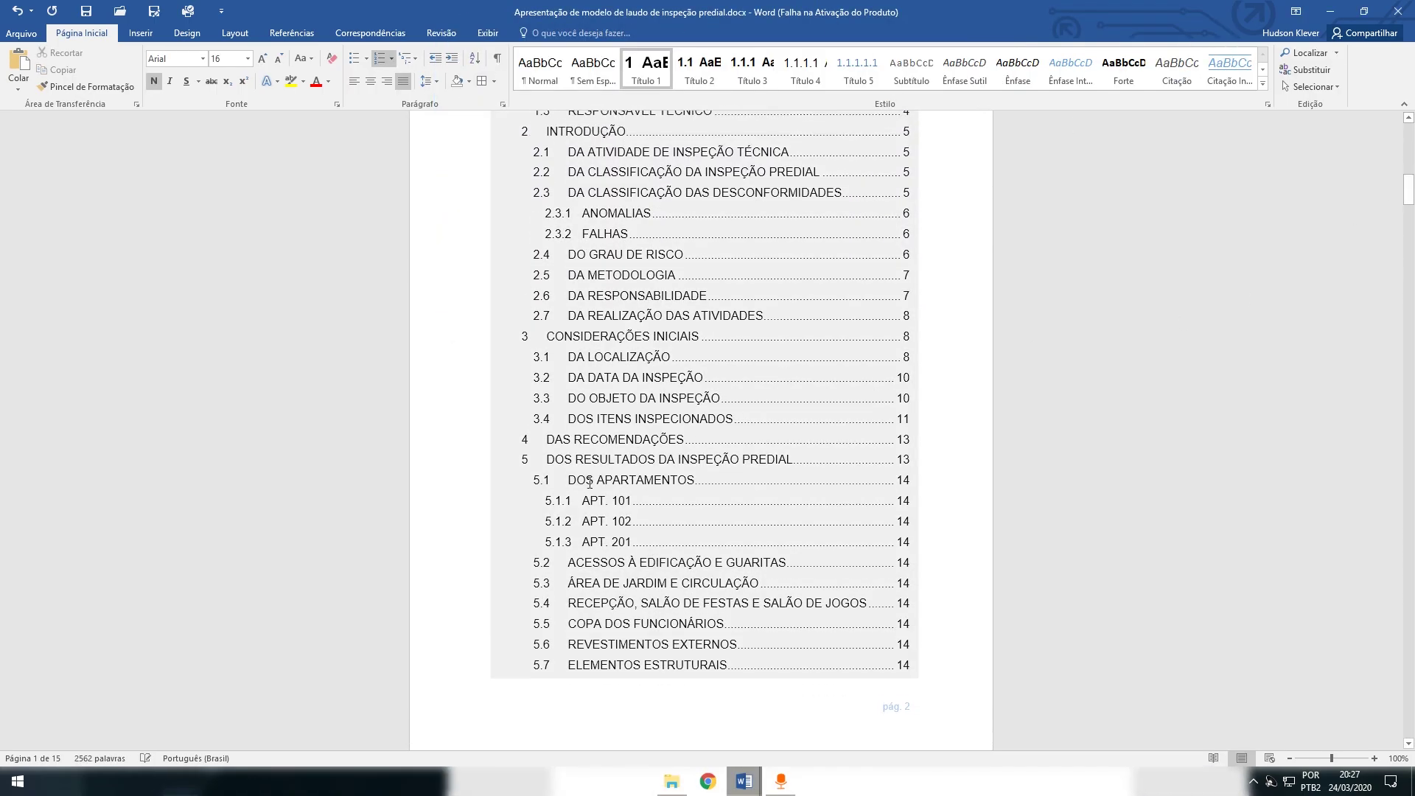
pyautogui.scroll(2, 556, 501)
pyautogui.scroll(-2, 546, 499)
pyautogui.click(564, 501)
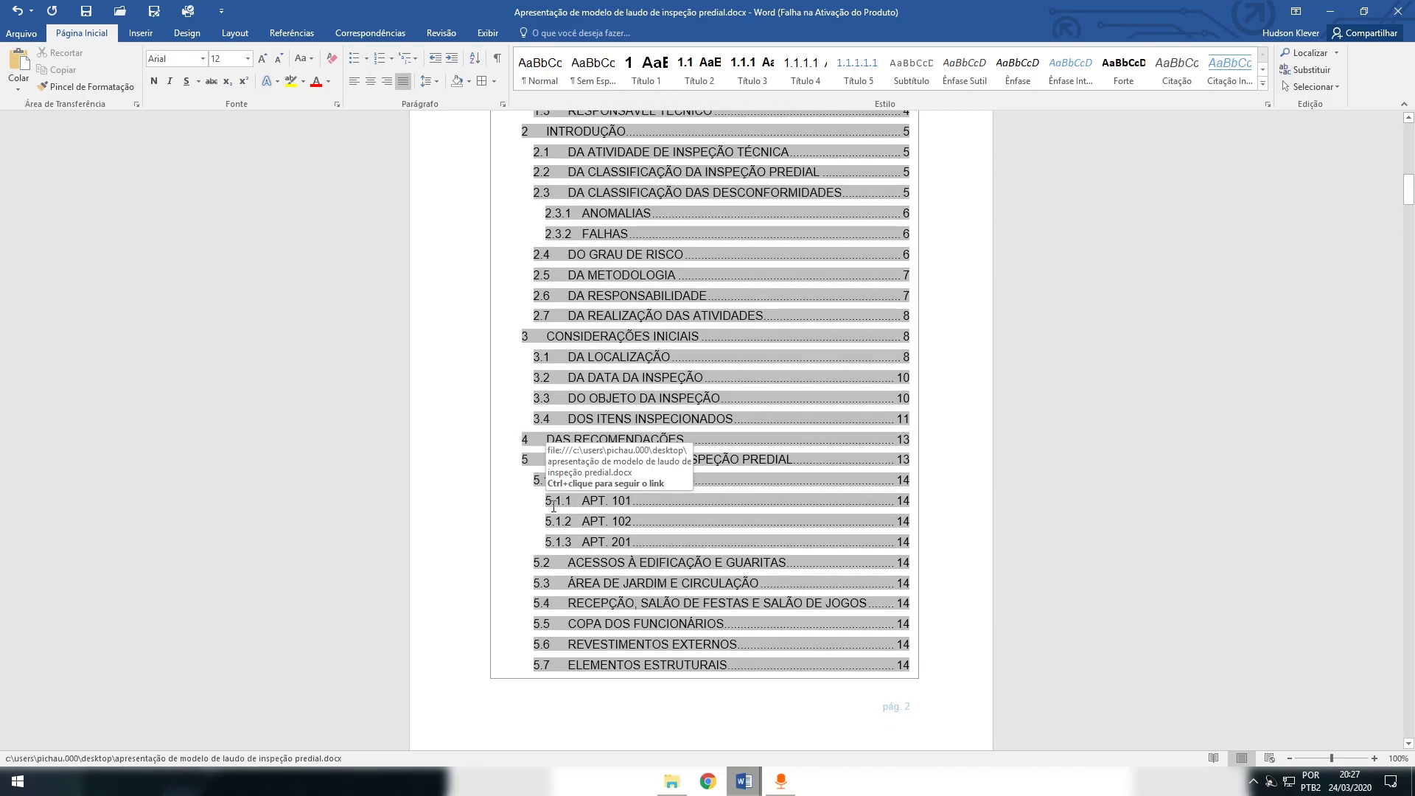
# Go to 2.3.1 ANOMALIAS, examine the Título 4 style of its numbered items, and place the cursor in the Exógena item
pyautogui.moveTo(1409, 197); pyautogui.dragTo(1410, 335)
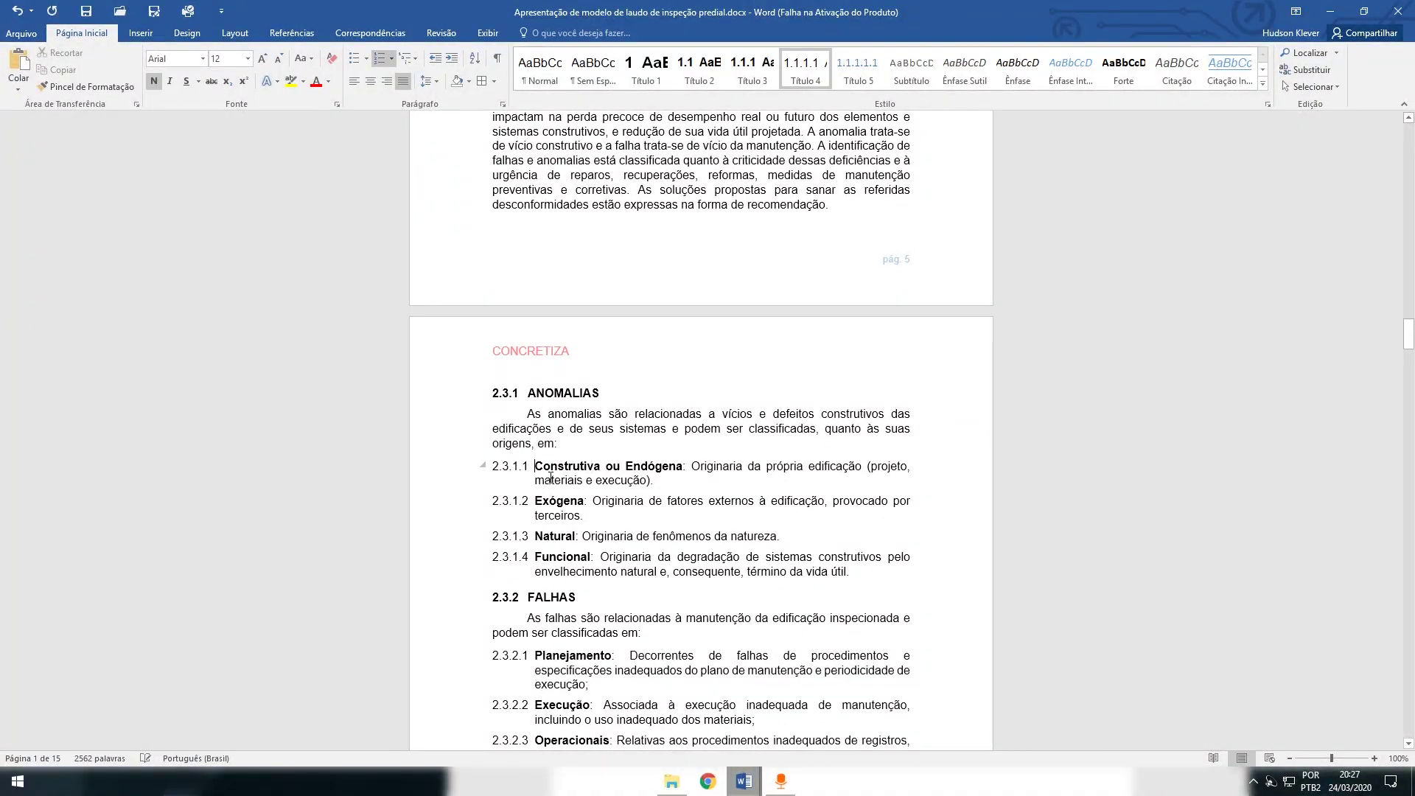
pyautogui.click(596, 395)
pyautogui.click(605, 497)
pyautogui.moveTo(691, 466); pyautogui.dragTo(787, 558)
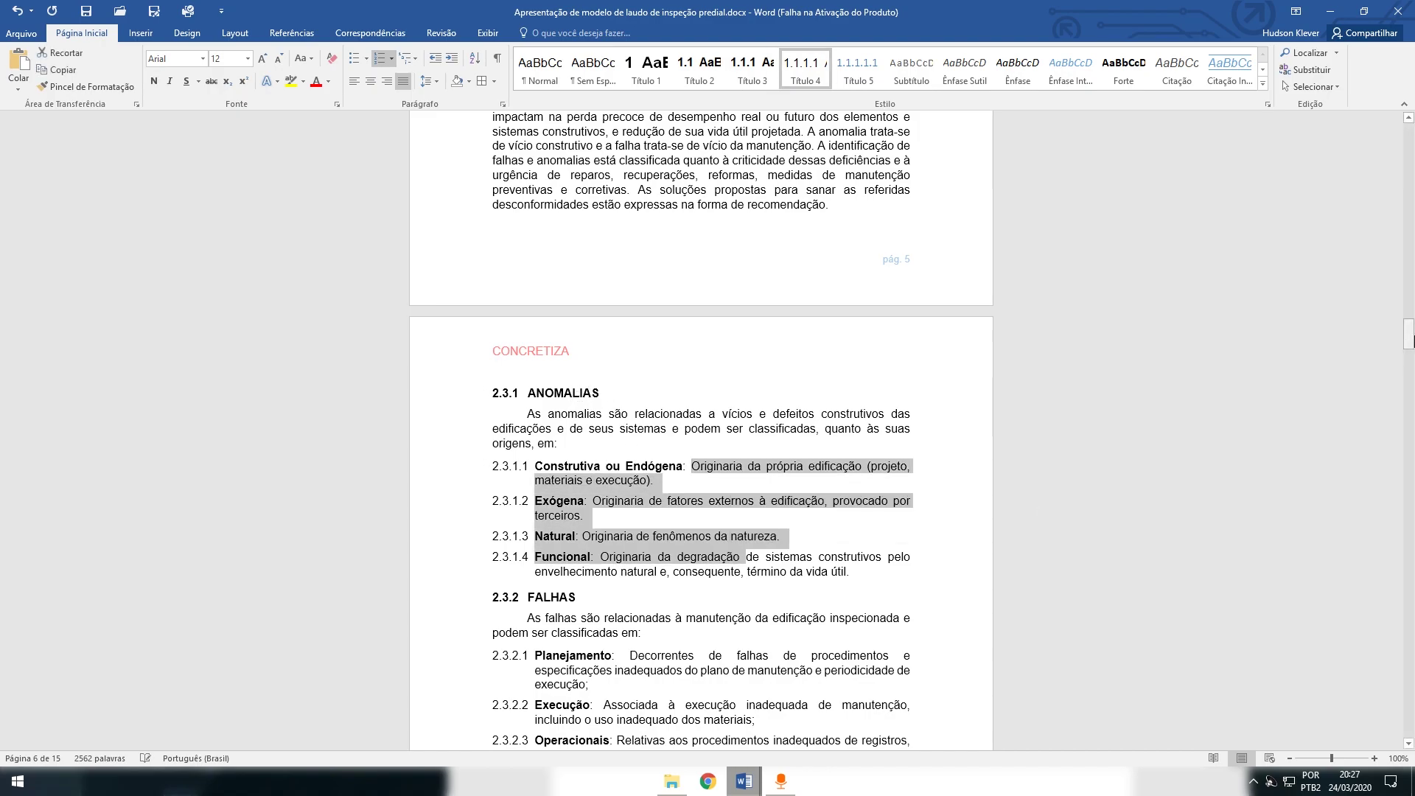
pyautogui.click(546, 516)
# Switch to the "do zero" document and look through all the styles available in its style gallery
pyautogui.moveTo(1408, 333); pyautogui.dragTo(1408, 230)
pyautogui.moveTo(743, 781)
pyautogui.click(807, 719)
pyautogui.click(1197, 358)
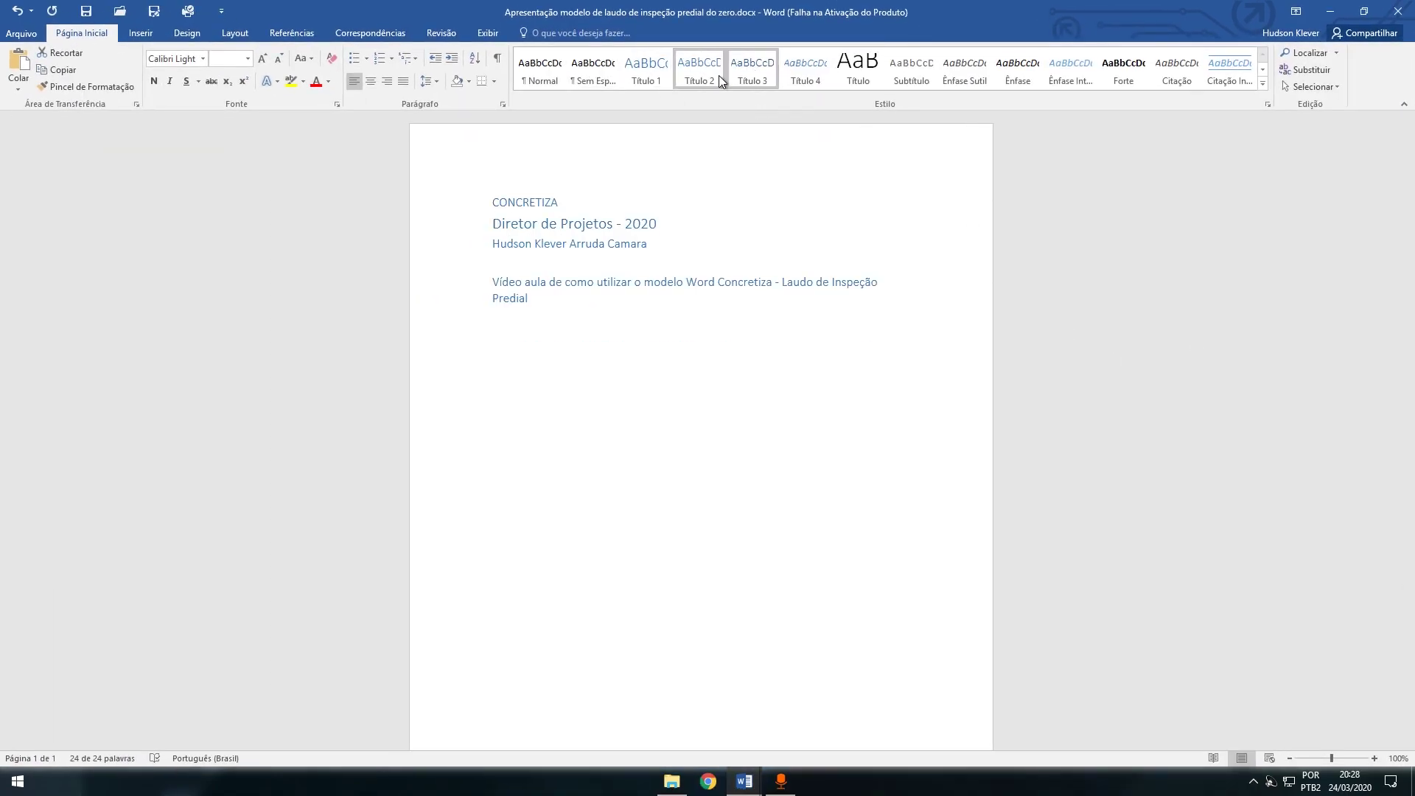
pyautogui.click(1263, 70)
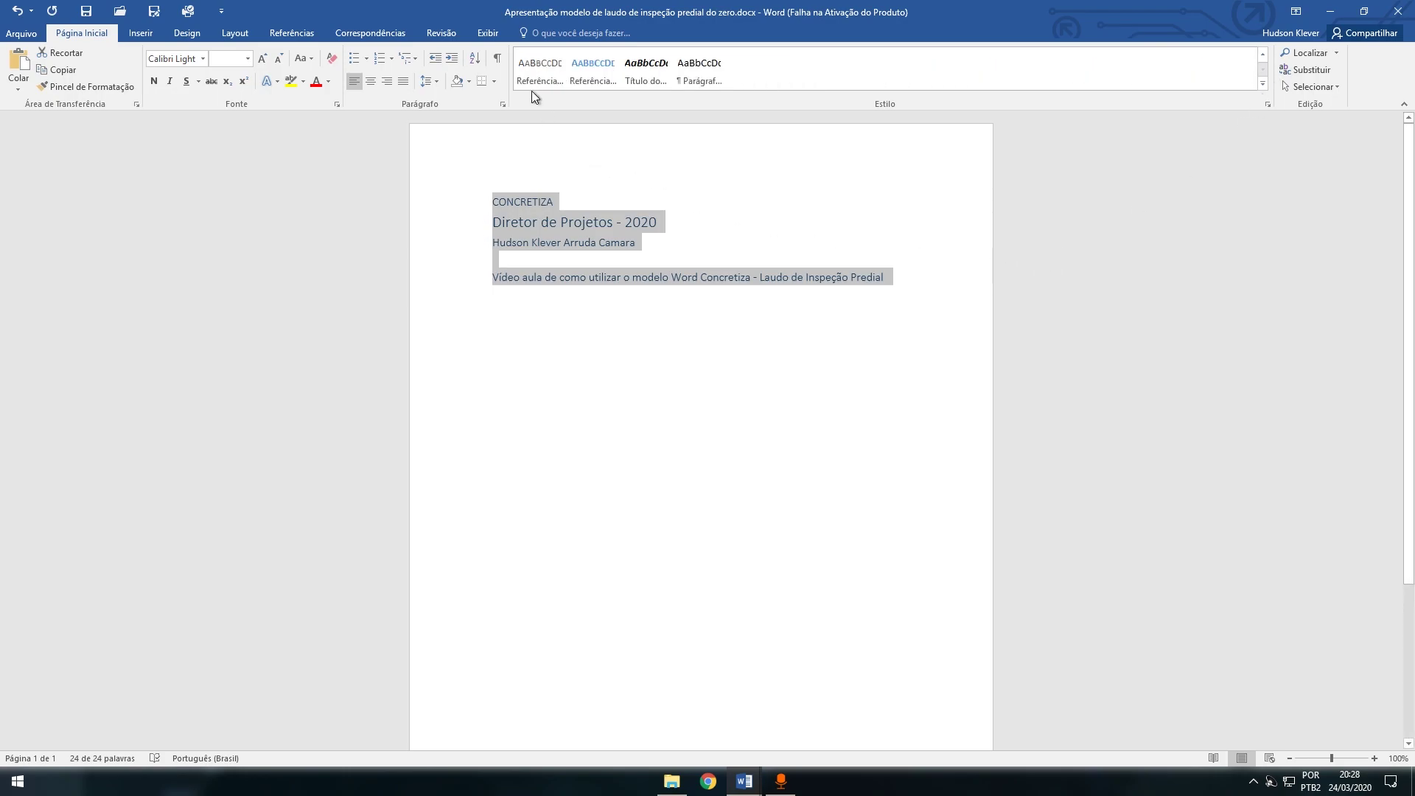
pyautogui.click(1263, 54)
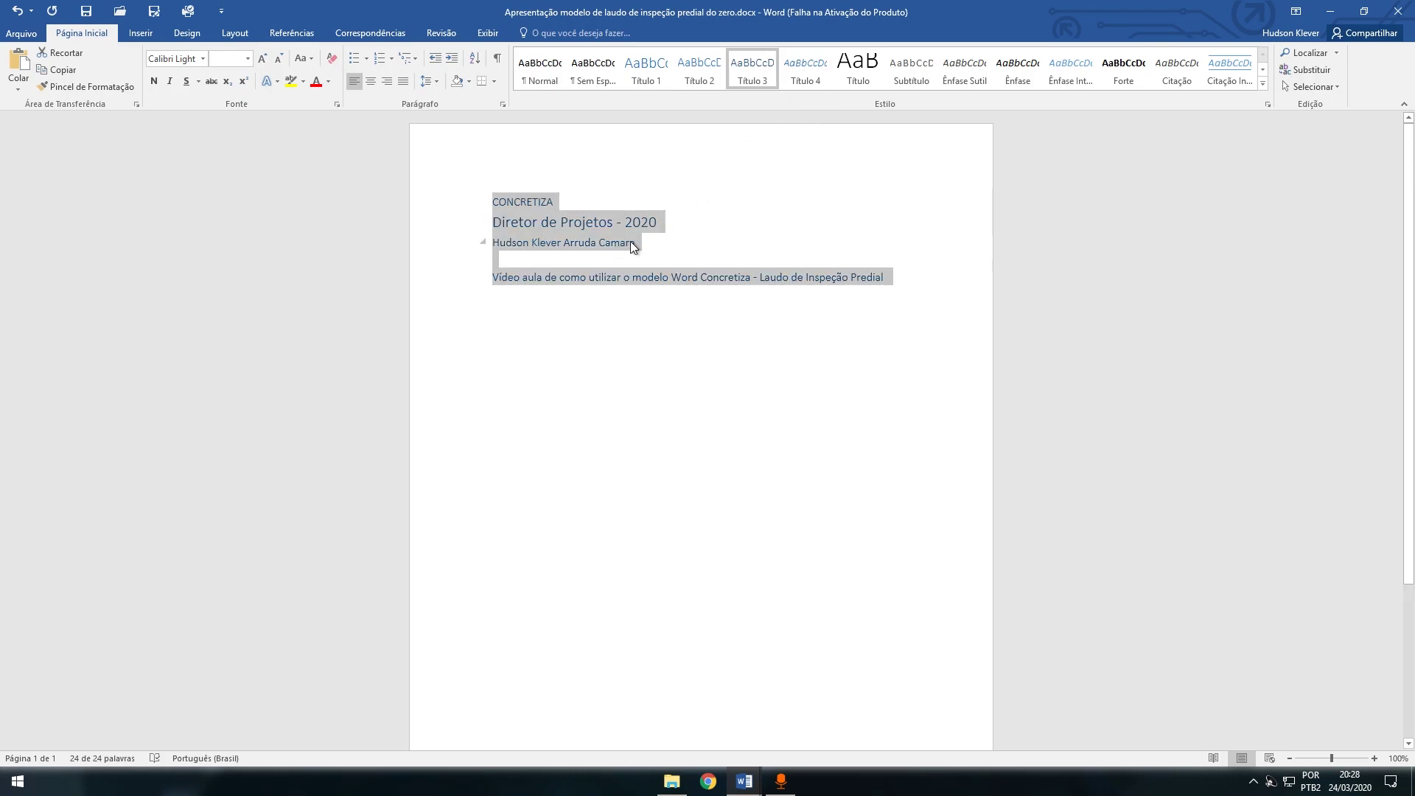
# Deselect the text in the "do zero" document and return to the template document
pyautogui.click(902, 286)
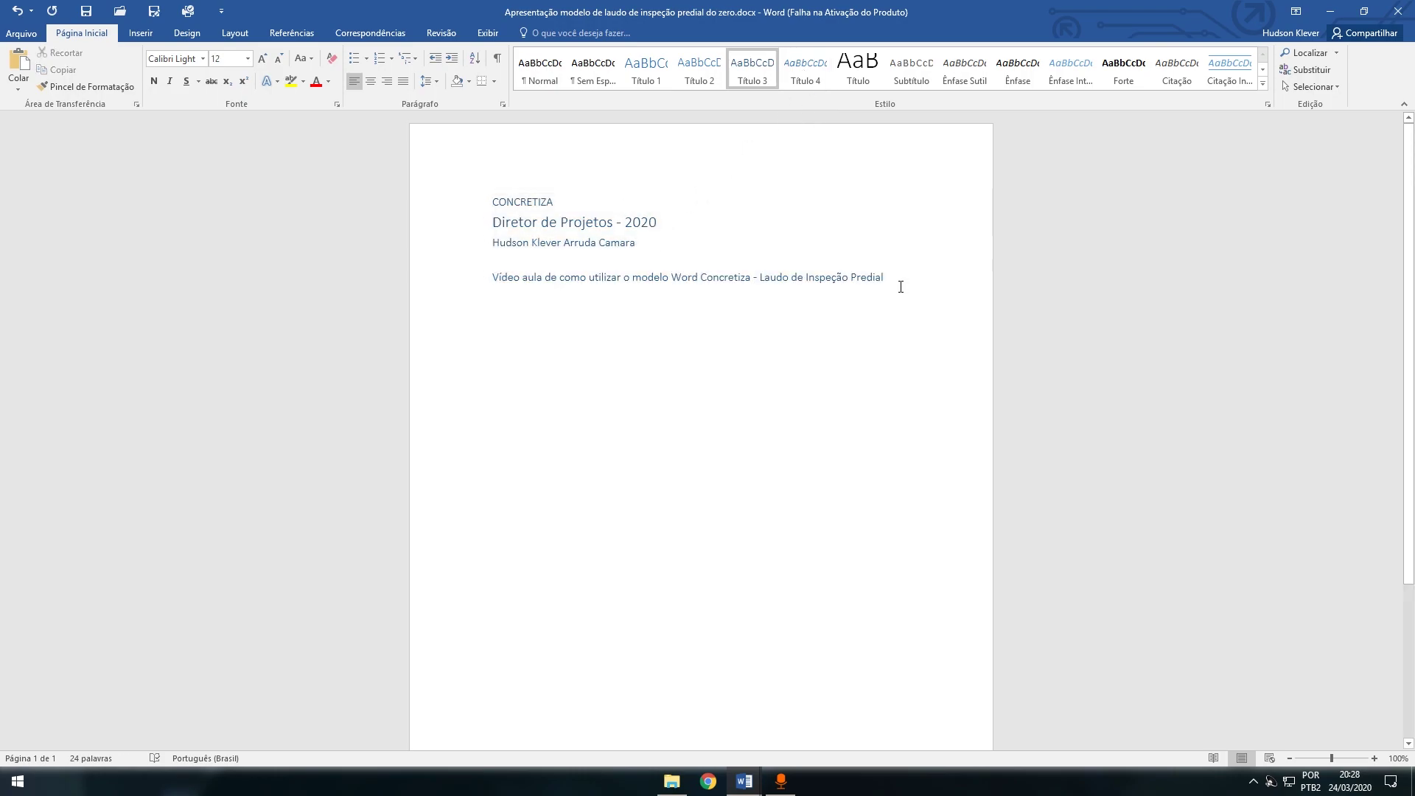
pyautogui.press('super+Down')
pyautogui.press('super+Down')
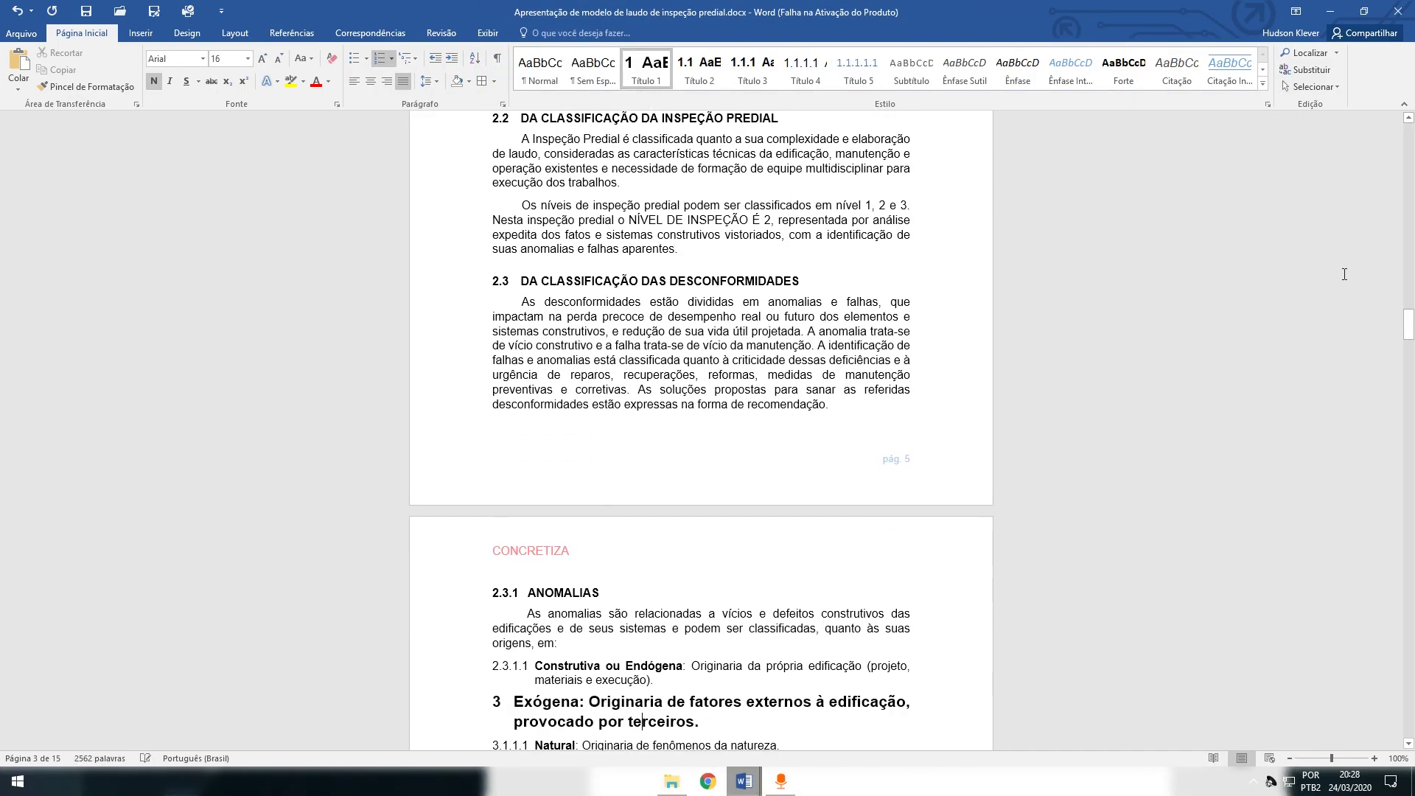
# Examine the paragraph indents and spacing of the Título 1 style and accept its settings as they are
pyautogui.rightClick(644, 62)
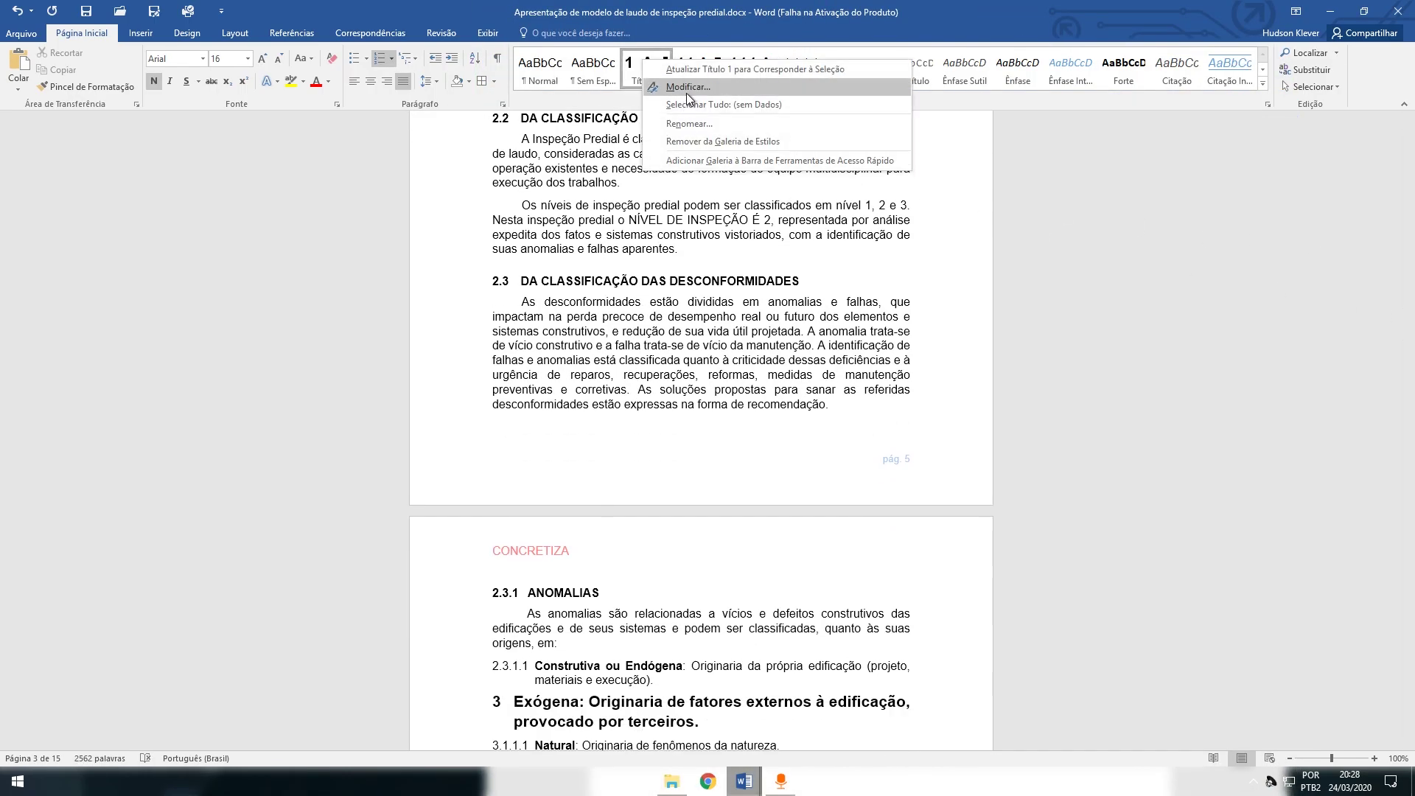
pyautogui.click(687, 89)
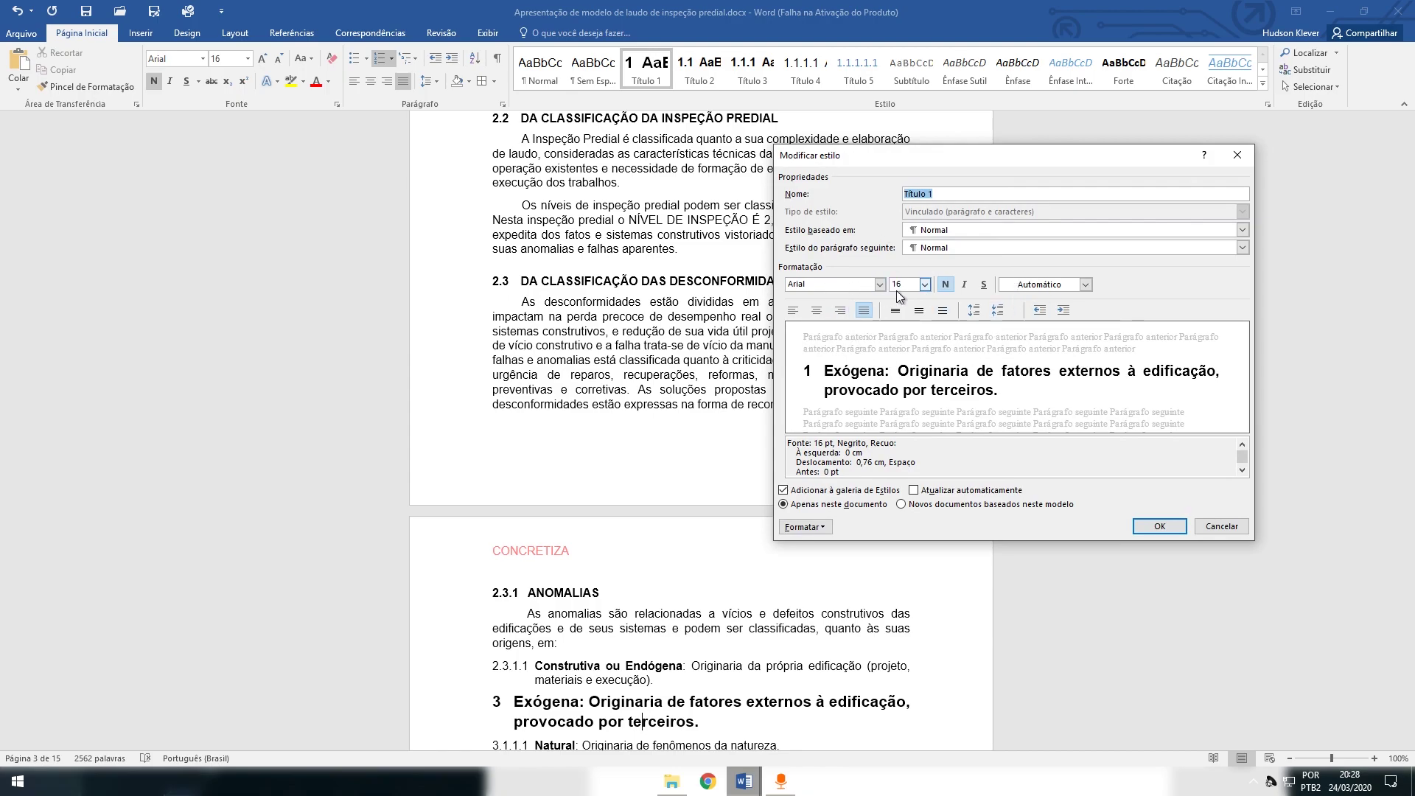
pyautogui.click(805, 526)
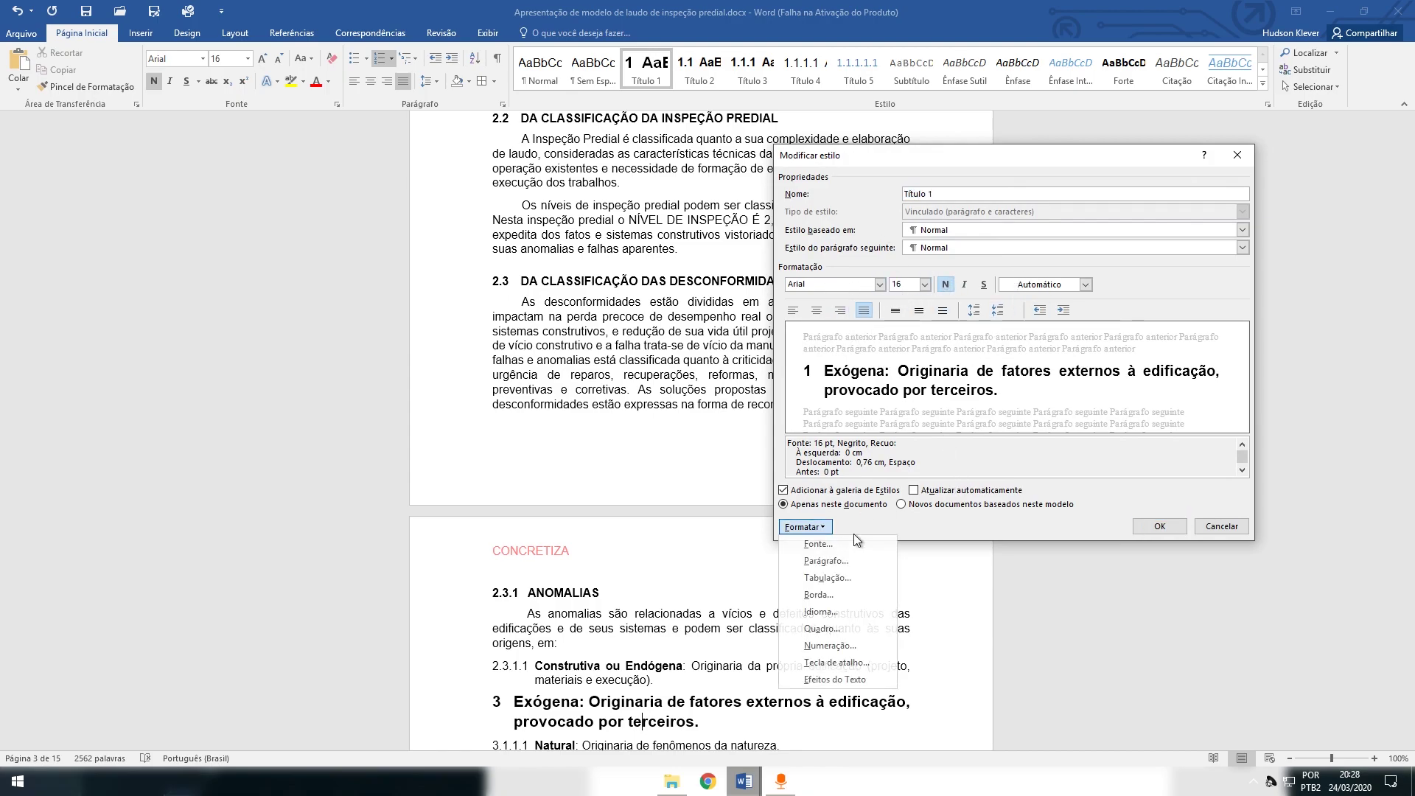
pyautogui.click(828, 561)
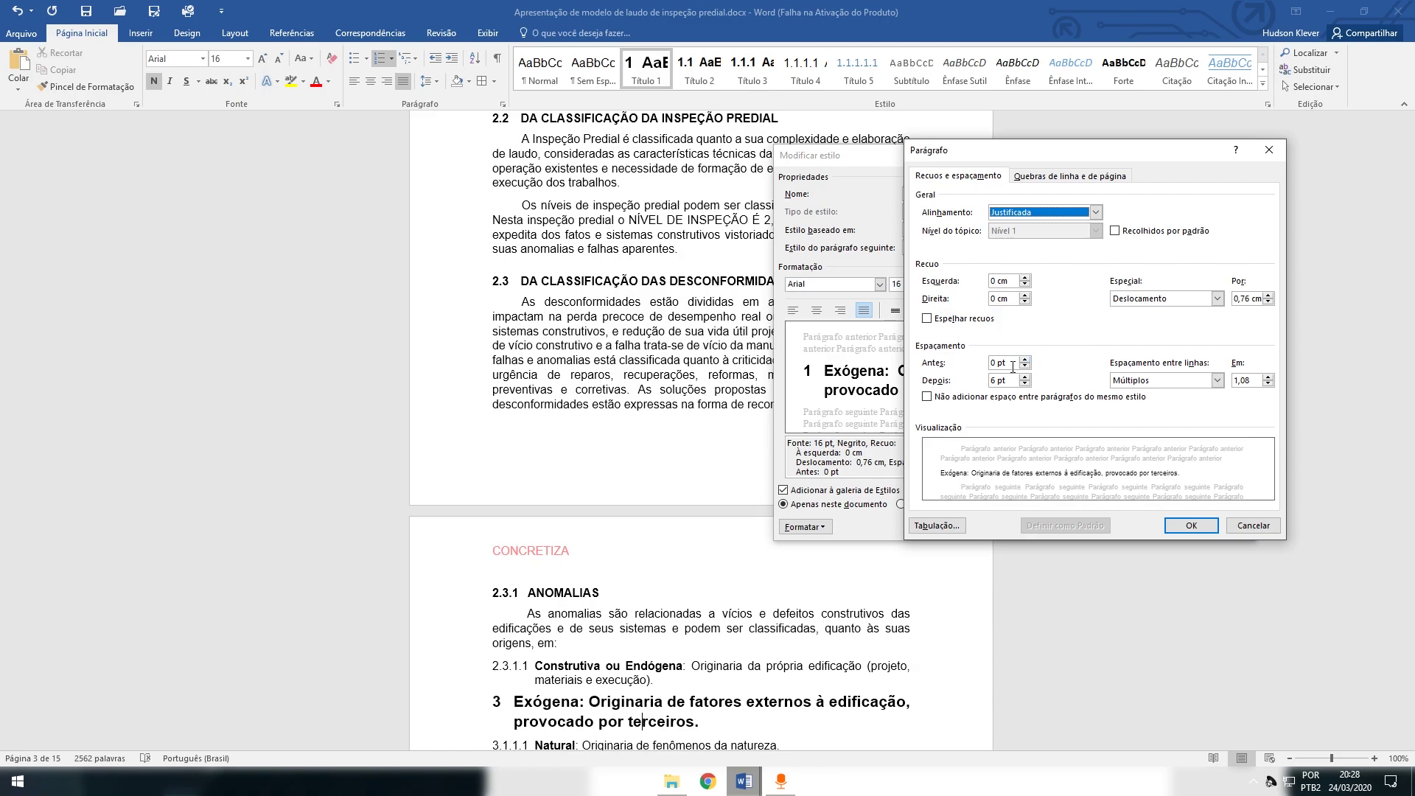
pyautogui.click(1191, 524)
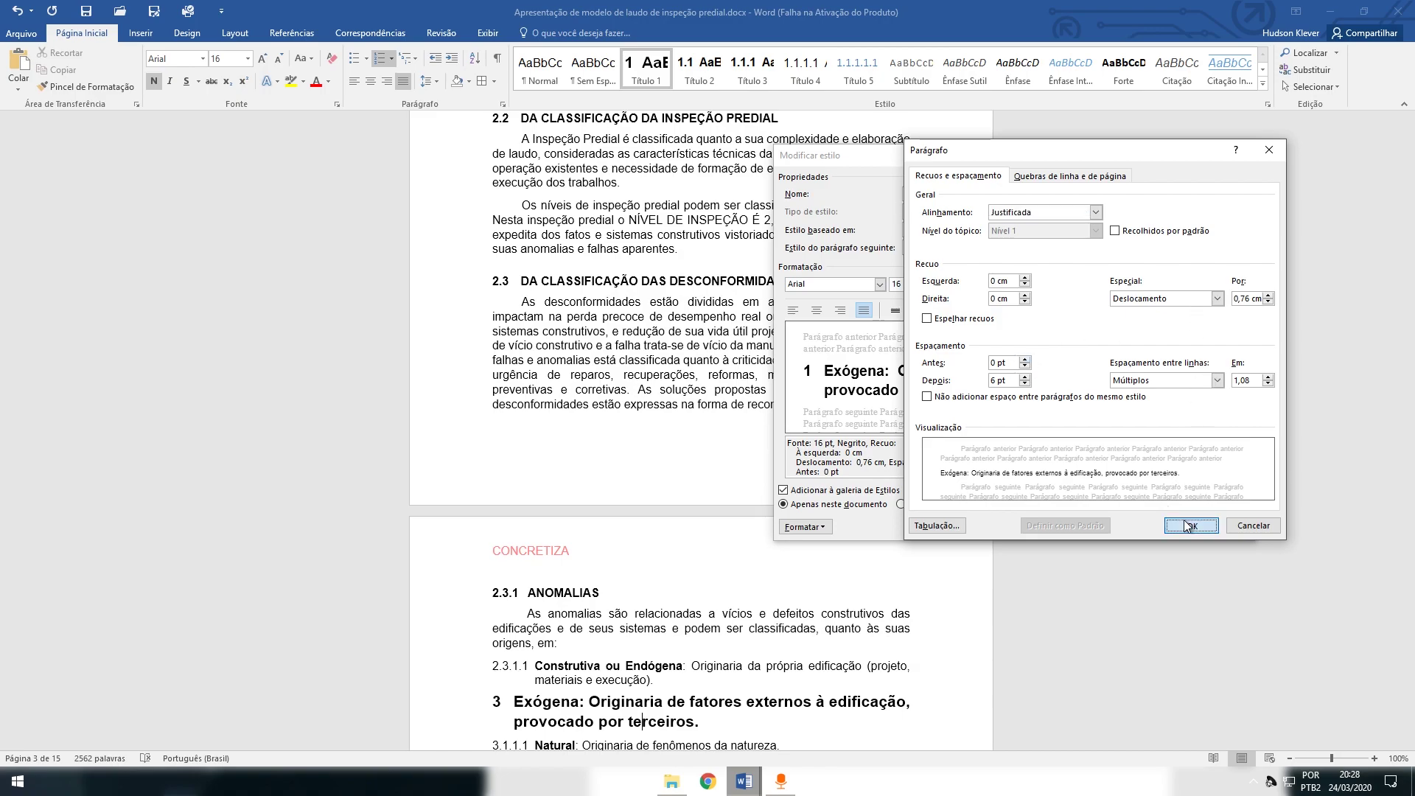
pyautogui.click(1159, 529)
# Examine the paragraph indents and spacing of the Título 2 style and accept its settings as they are
pyautogui.rightClick(700, 70)
pyautogui.click(803, 103)
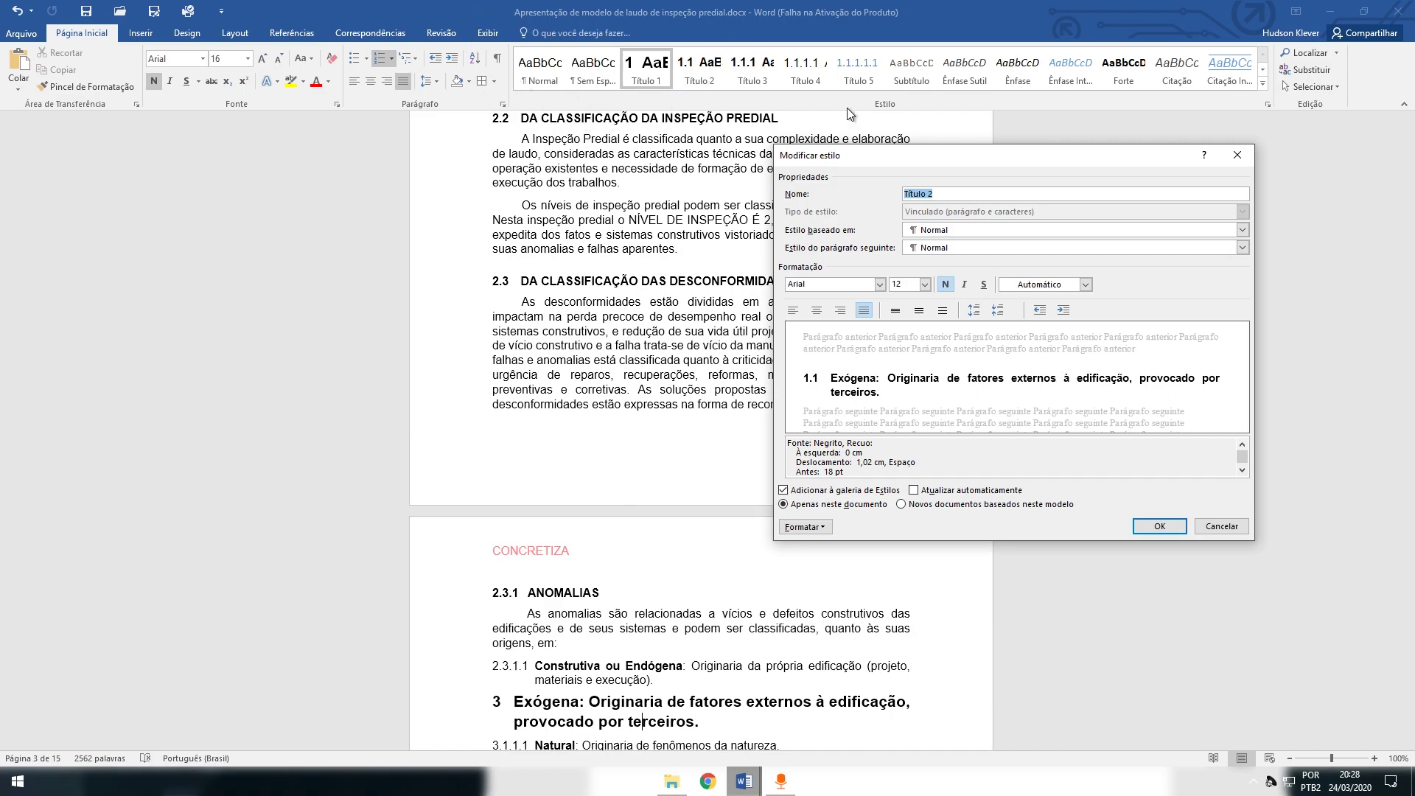
pyautogui.click(805, 526)
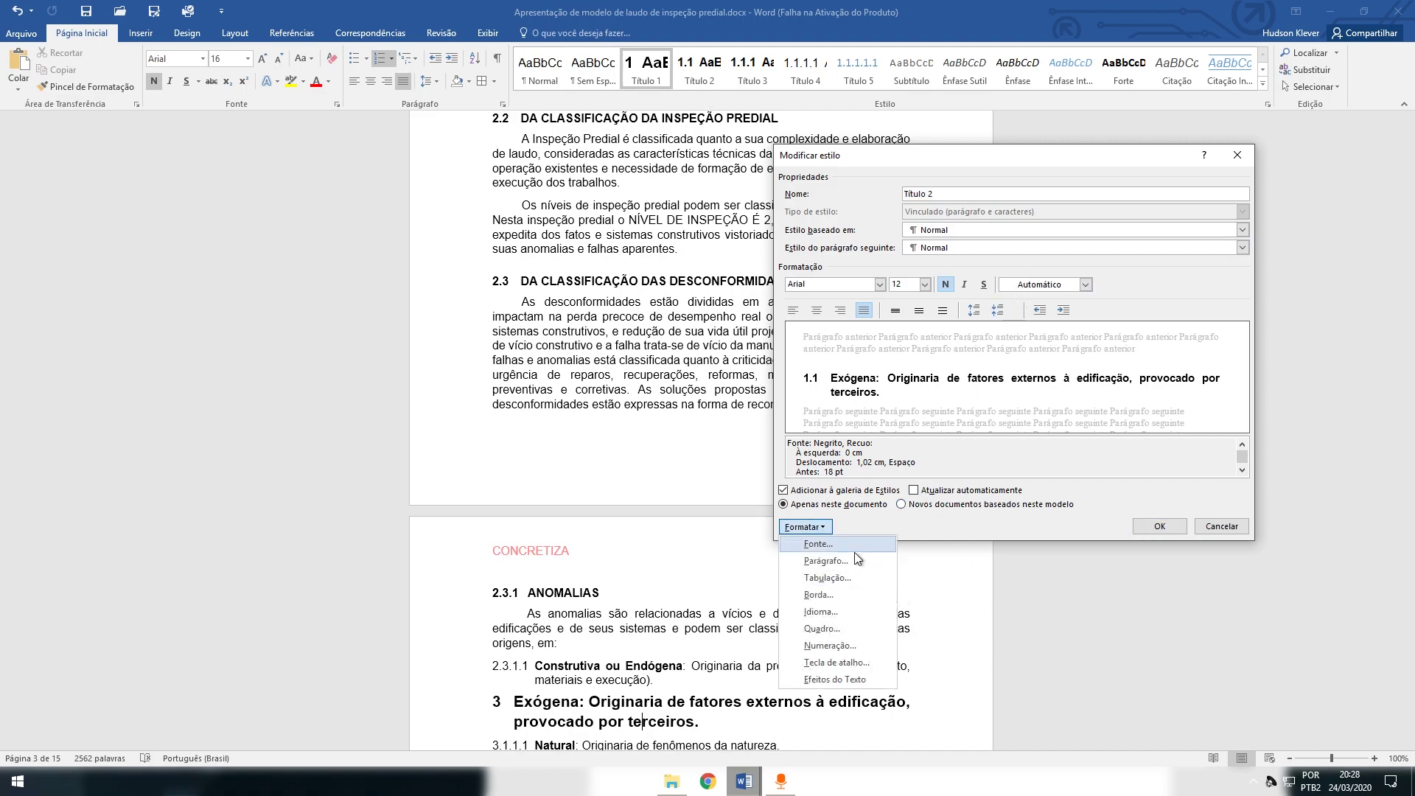
pyautogui.click(833, 561)
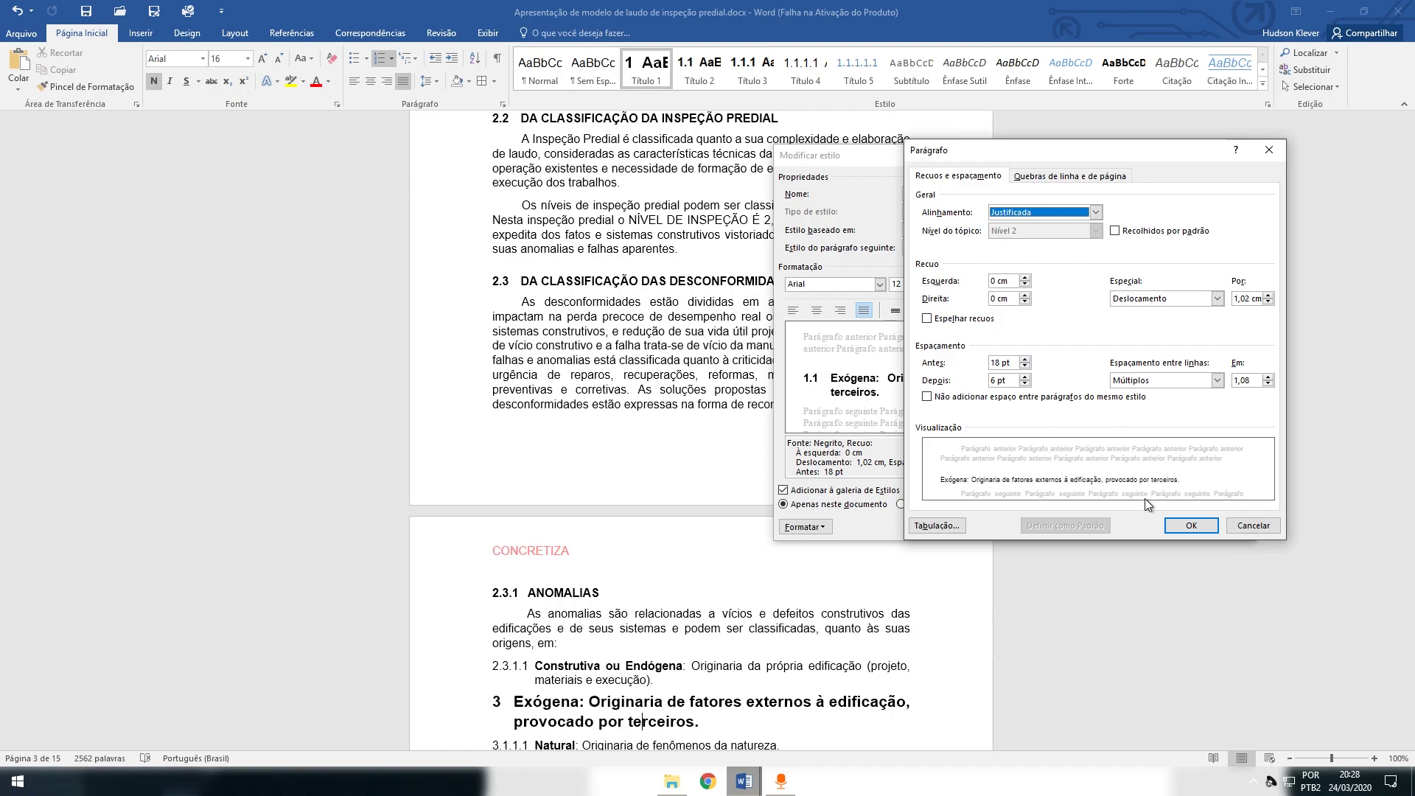
pyautogui.click(1179, 527)
pyautogui.click(1160, 527)
# Examine the paragraph indents and spacing of the Título 3 style and accept its settings as they are
pyautogui.rightClick(771, 72)
pyautogui.click(914, 89)
pyautogui.click(805, 526)
pyautogui.click(855, 563)
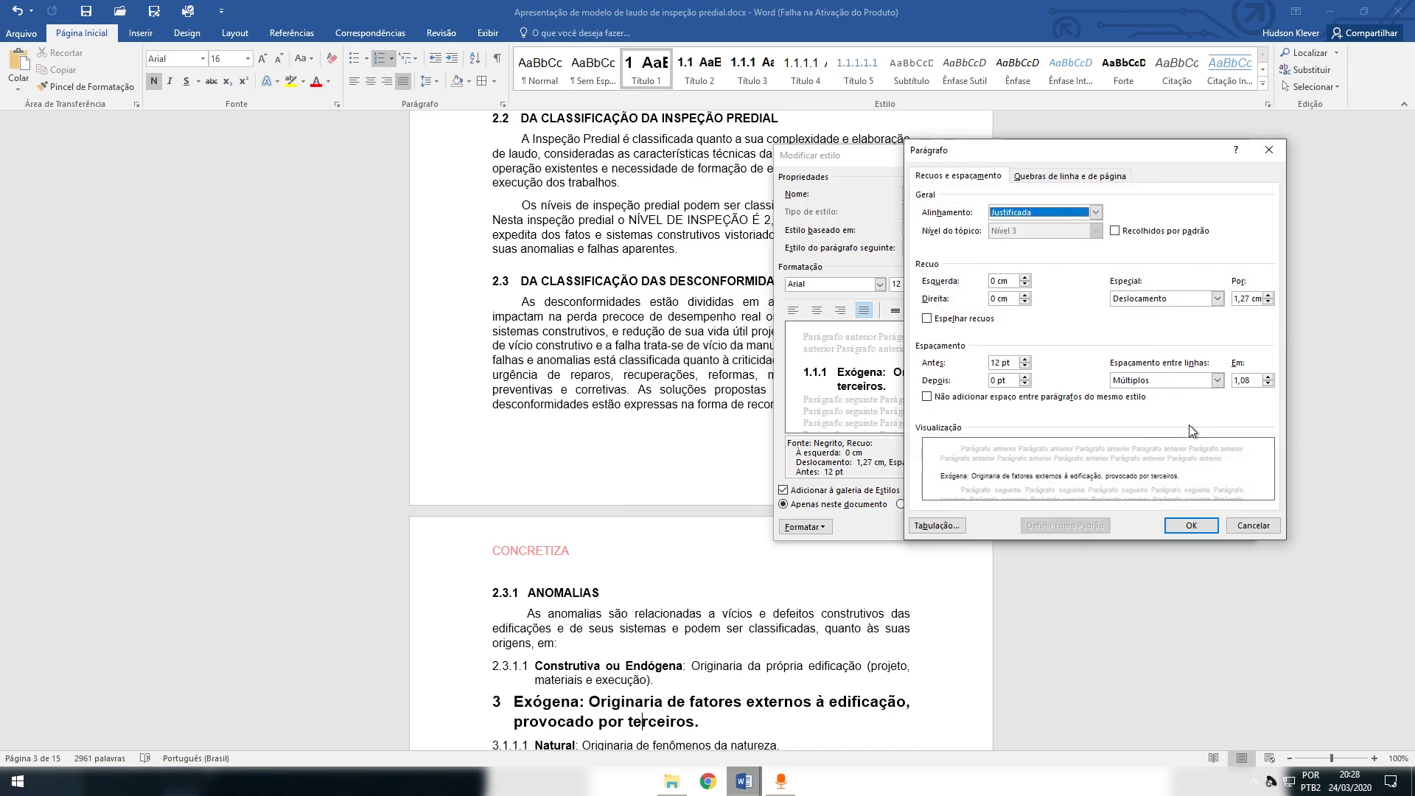
pyautogui.click(1191, 524)
pyautogui.click(1160, 528)
# Examine the paragraph indents and spacing of the Título 4 style and accept its settings as they are
pyautogui.rightClick(821, 71)
pyautogui.click(914, 94)
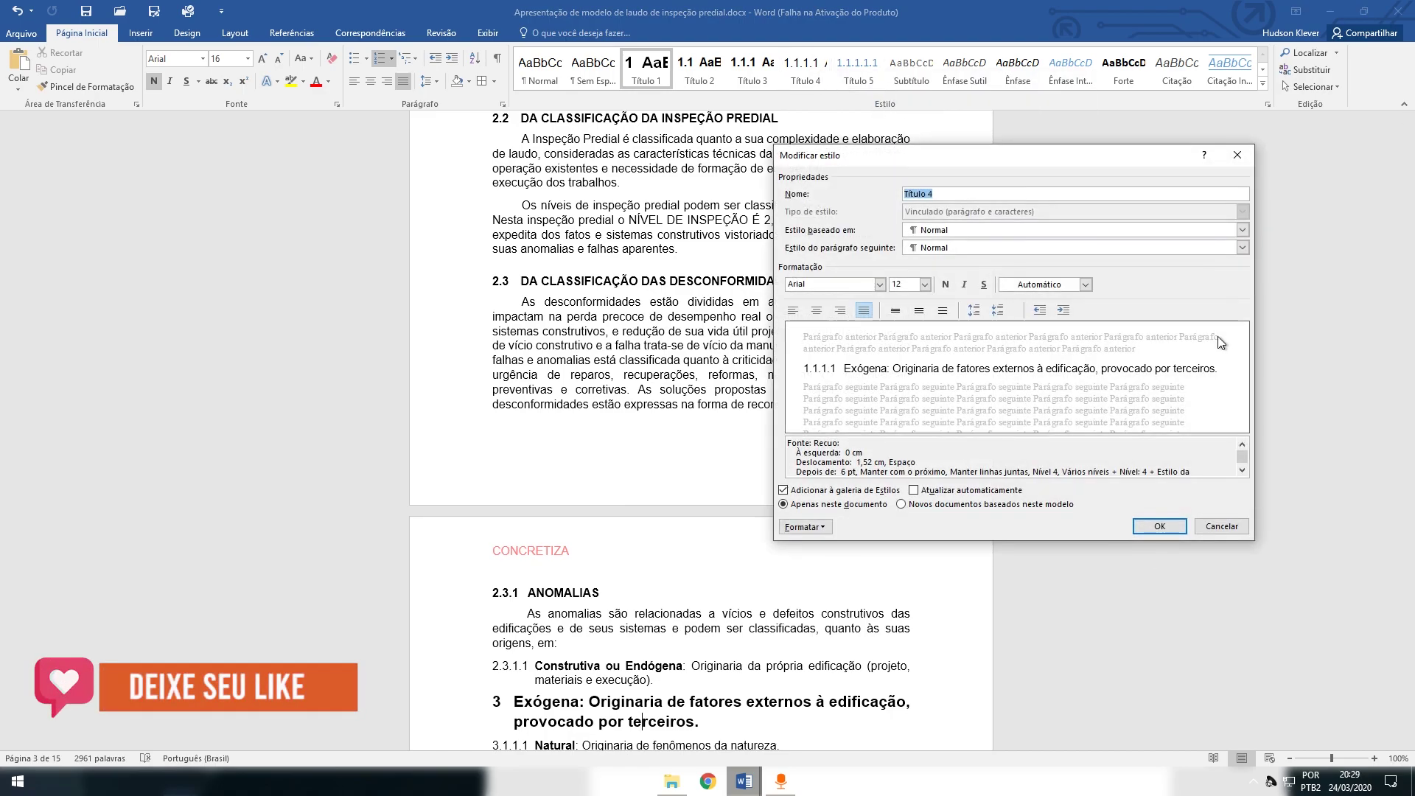
pyautogui.click(818, 526)
pyautogui.click(856, 561)
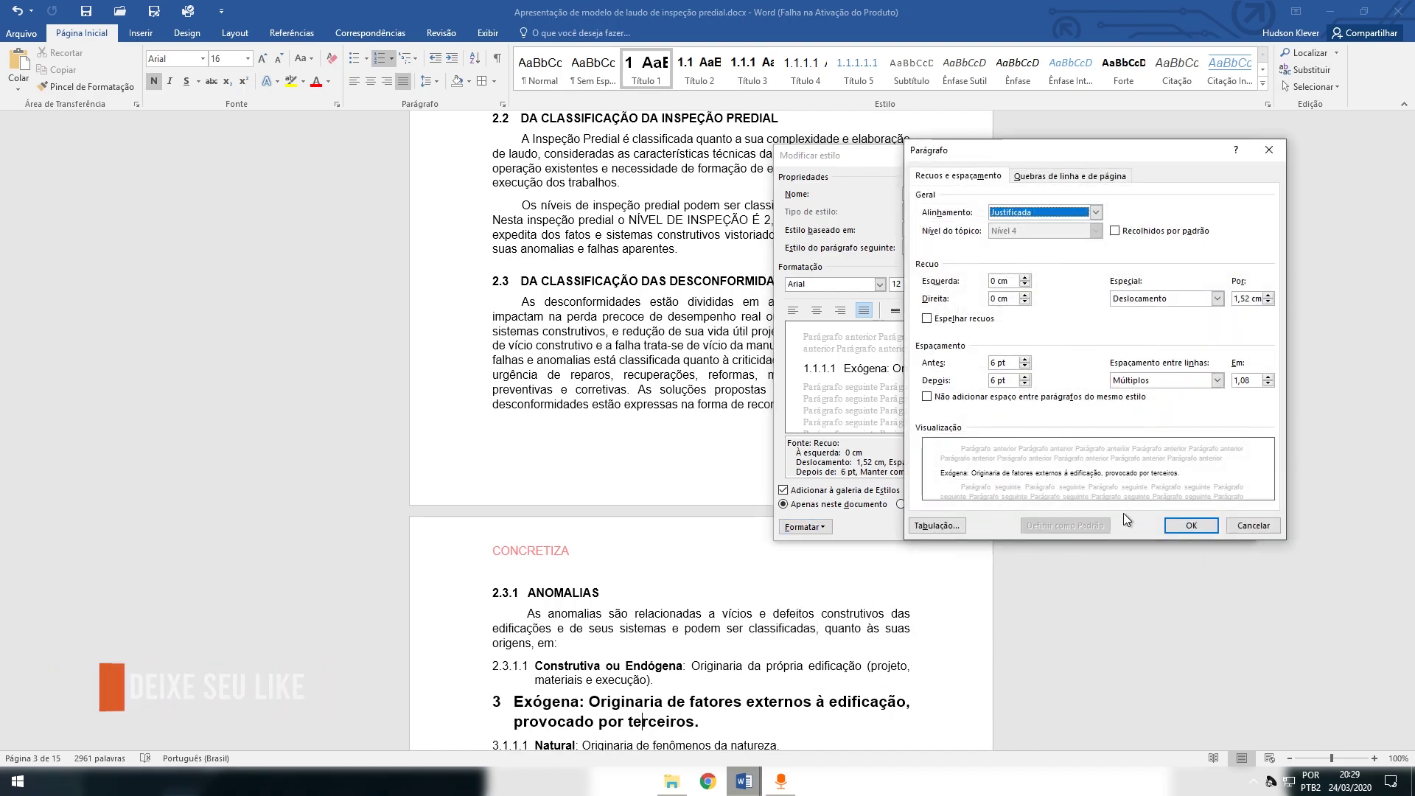
pyautogui.click(1179, 526)
pyautogui.click(1160, 529)
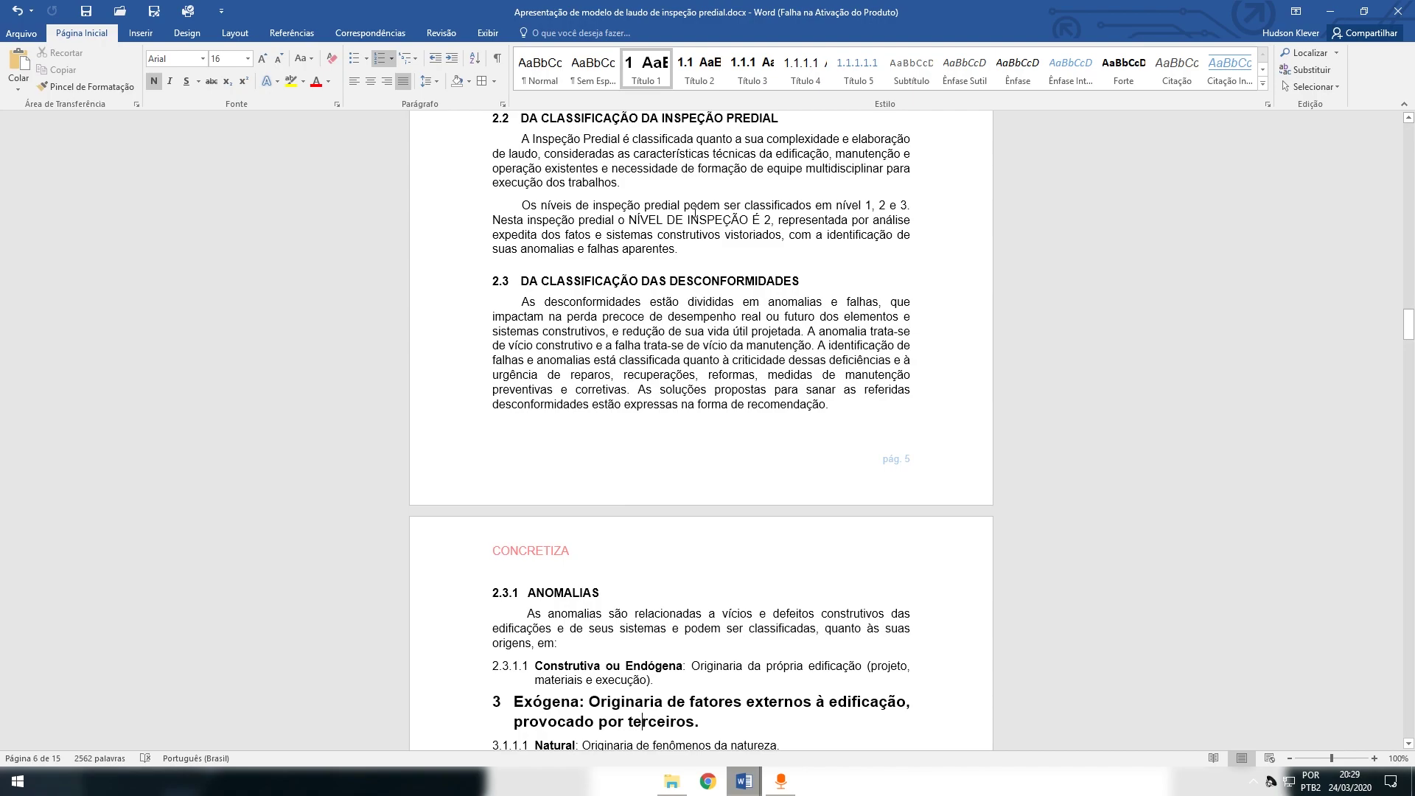
# Check which style the Planejamento item under FALHAS uses and return to the INTRODUÇÃO section
pyautogui.scroll(-10, 600, 382)
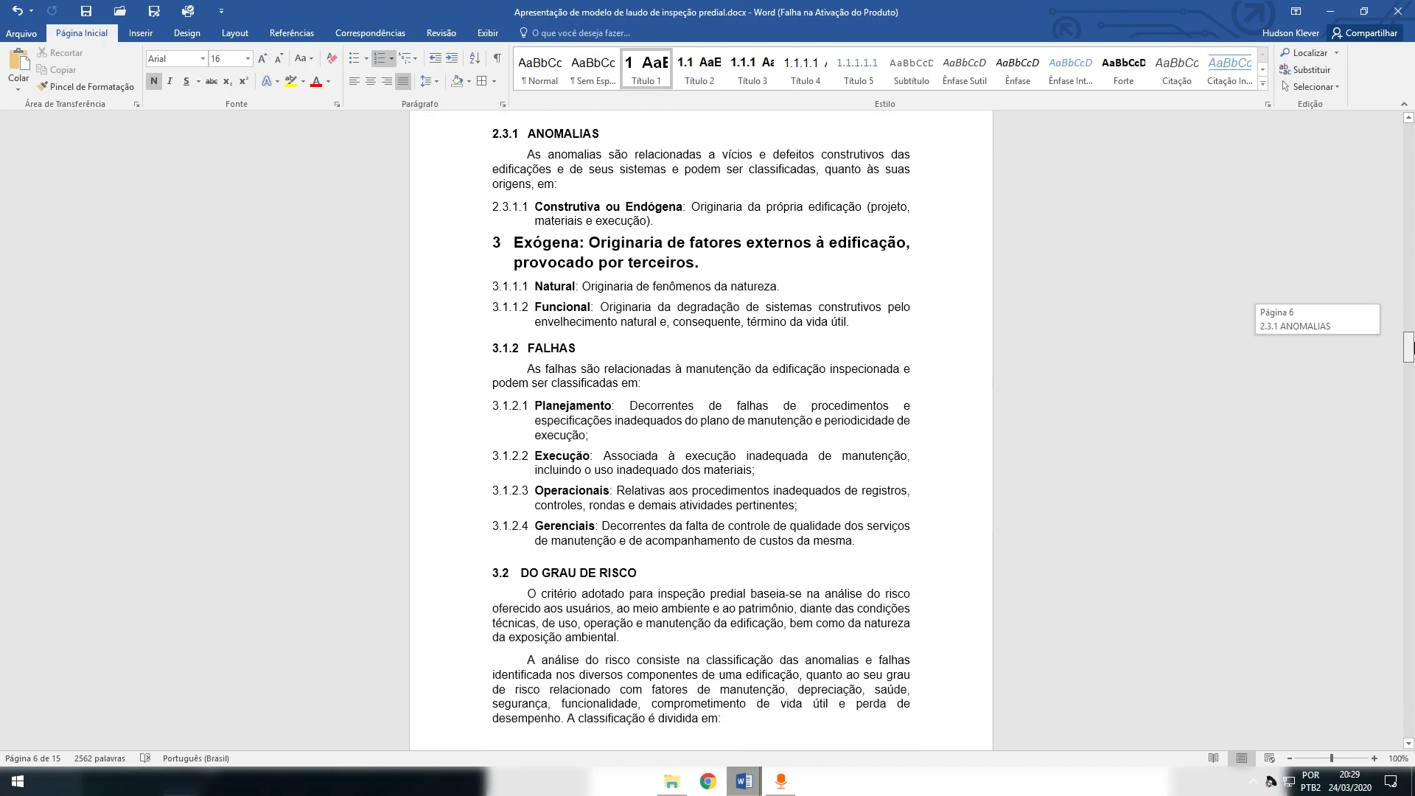
pyautogui.click(624, 422)
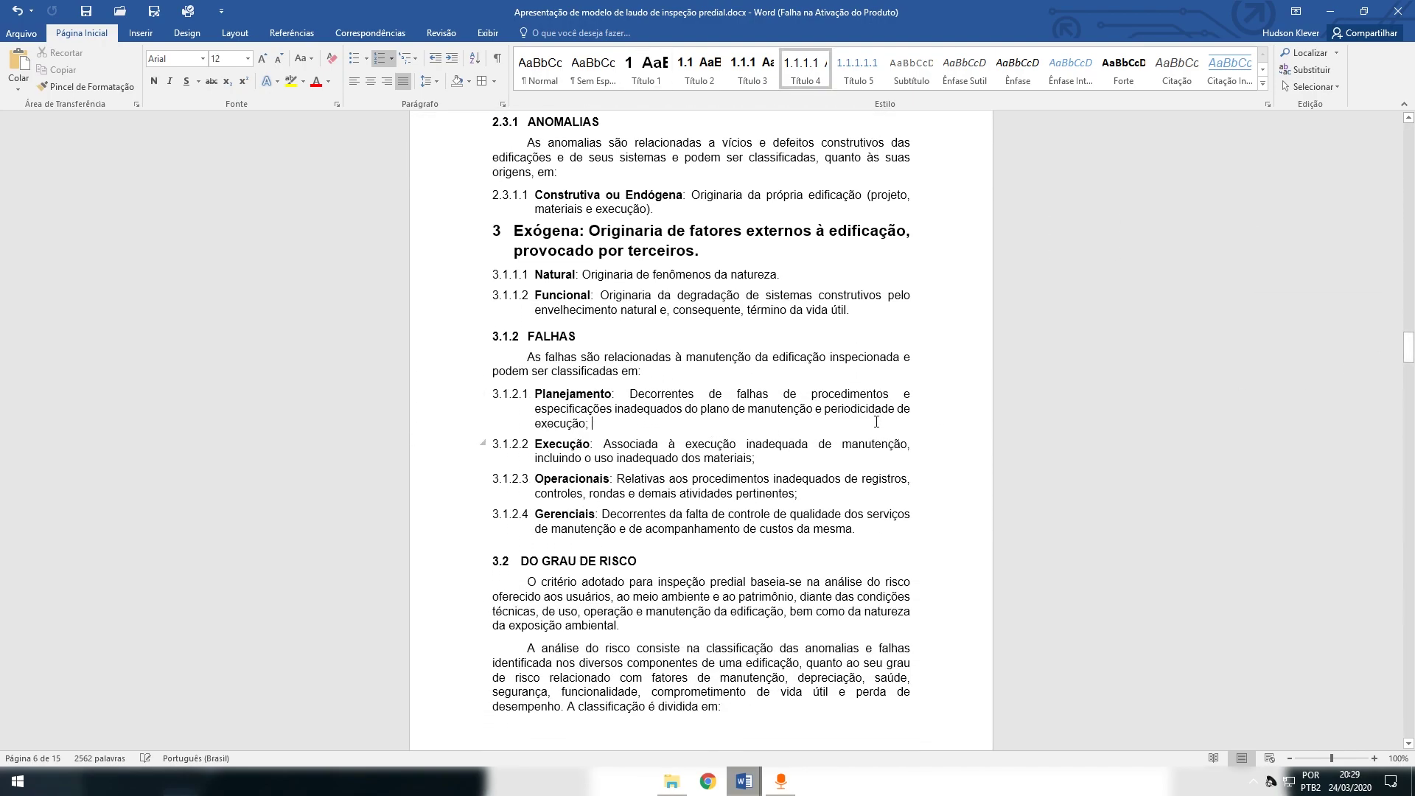
pyautogui.scroll(20, 789, 477)
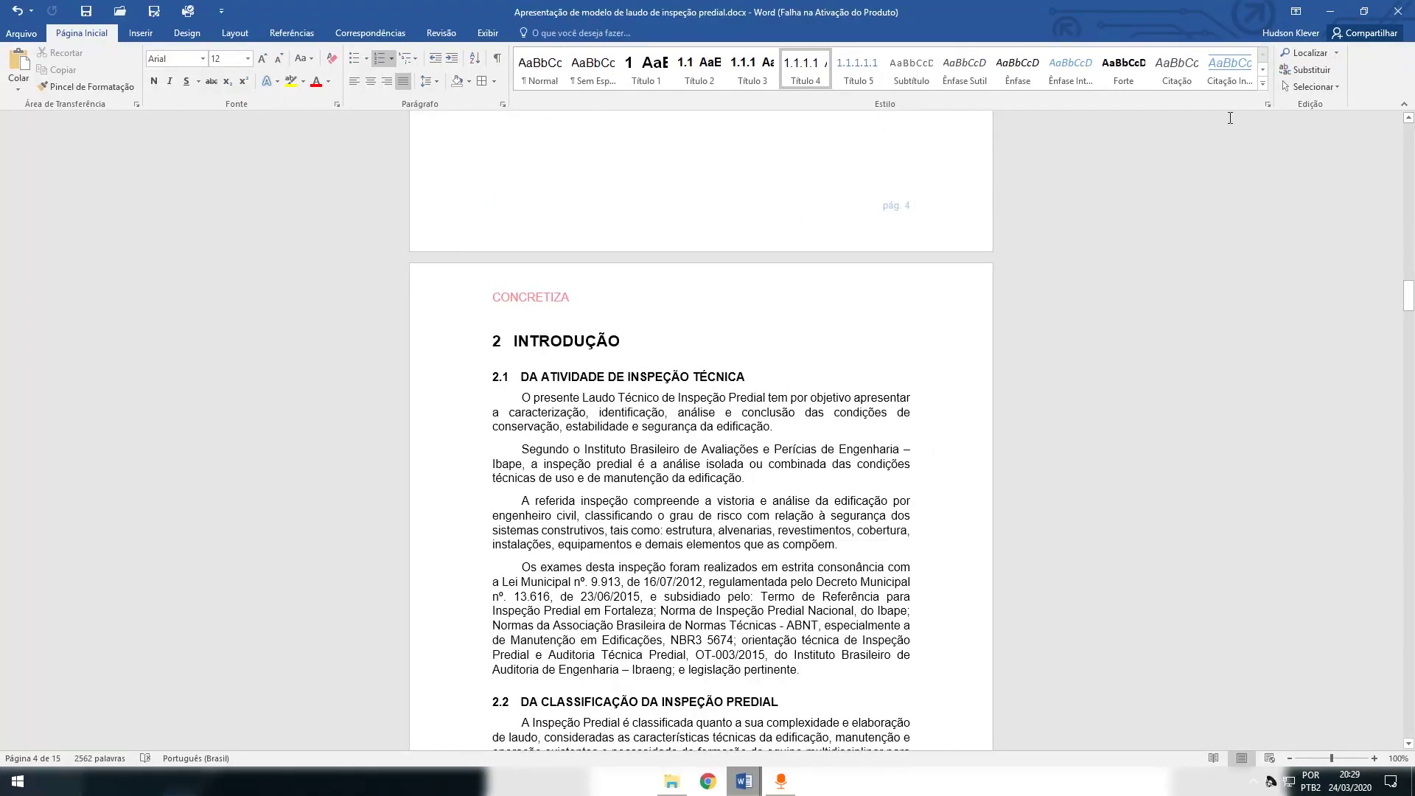
# Show the last styles of the style gallery and examine the caption "Figura 2 Localização no mapa" below the map
pyautogui.click(1263, 71)
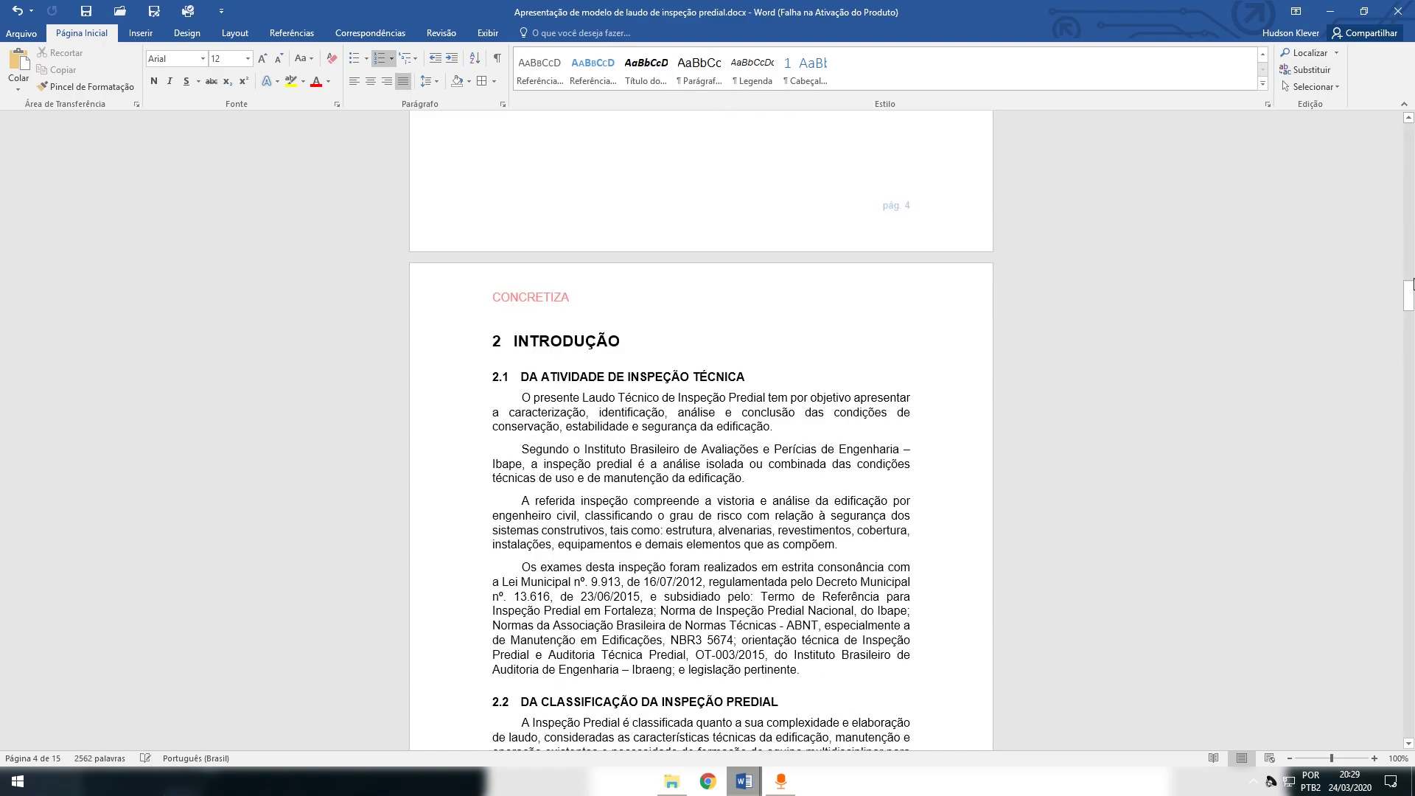
pyautogui.scroll(-15, 1074, 154)
pyautogui.moveTo(1403, 339); pyautogui.dragTo(1408, 463)
pyautogui.scroll(6, 986, 370)
pyautogui.scroll(-7, 986, 371)
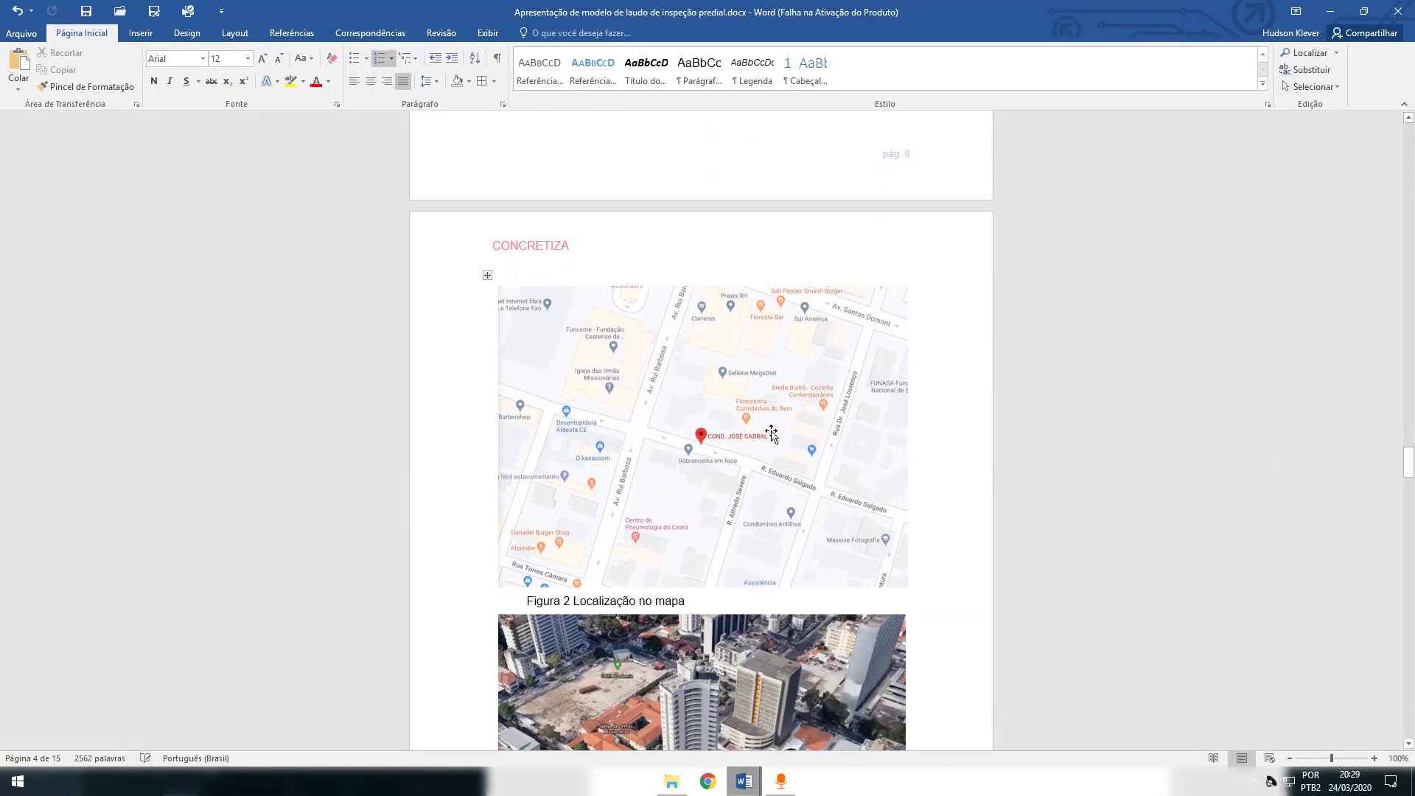
pyautogui.click(678, 605)
pyautogui.moveTo(685, 602); pyautogui.dragTo(526, 601)
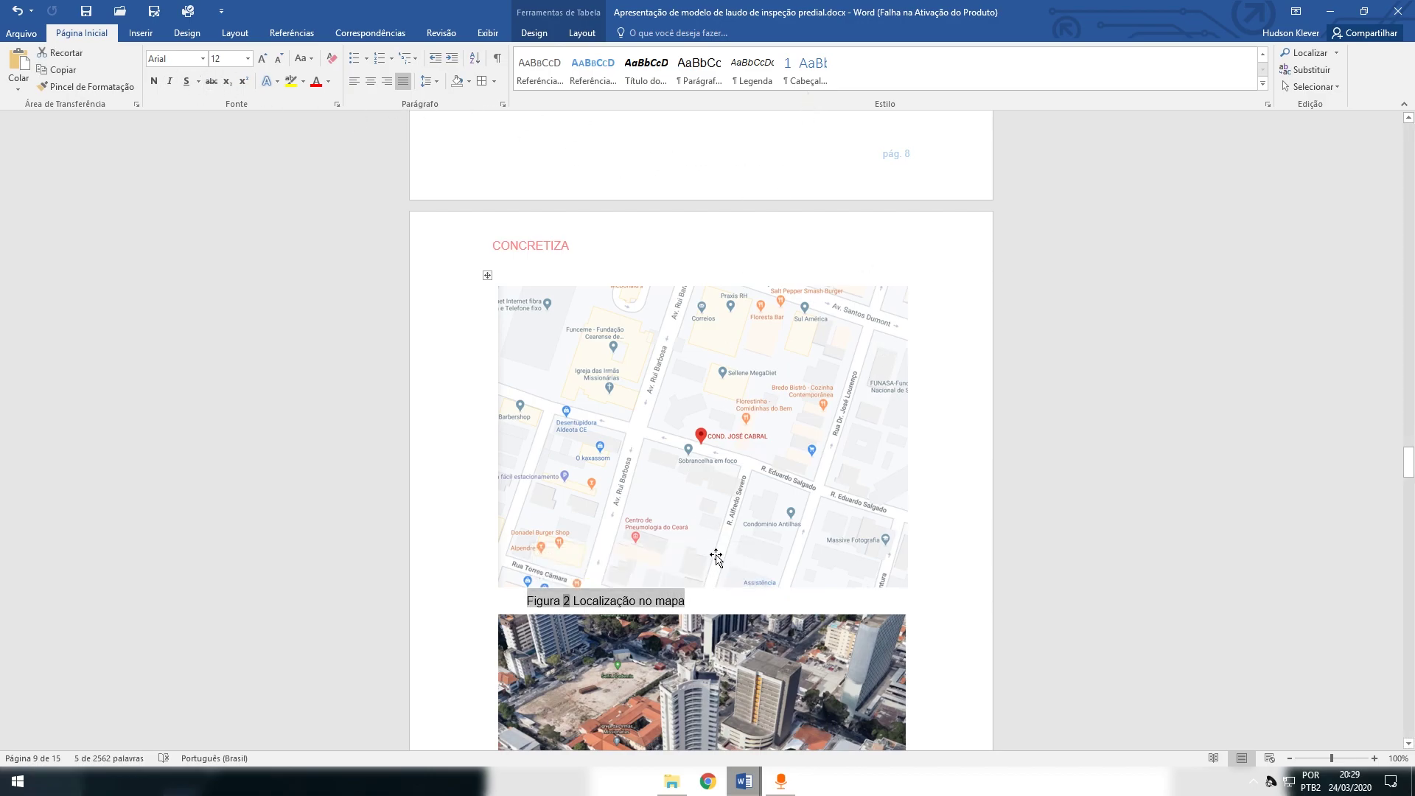
pyautogui.click(688, 602)
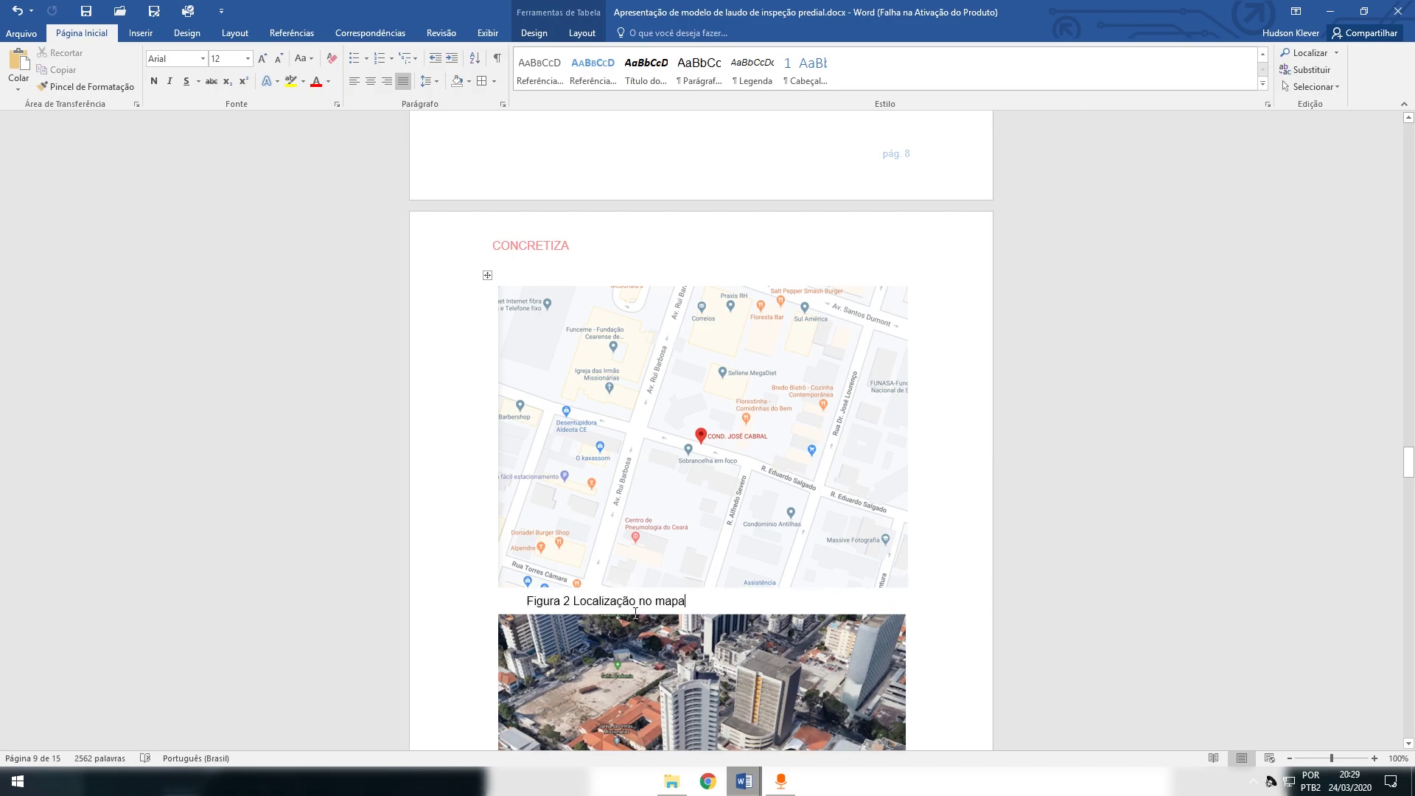
pyautogui.click(592, 602)
pyautogui.click(520, 604)
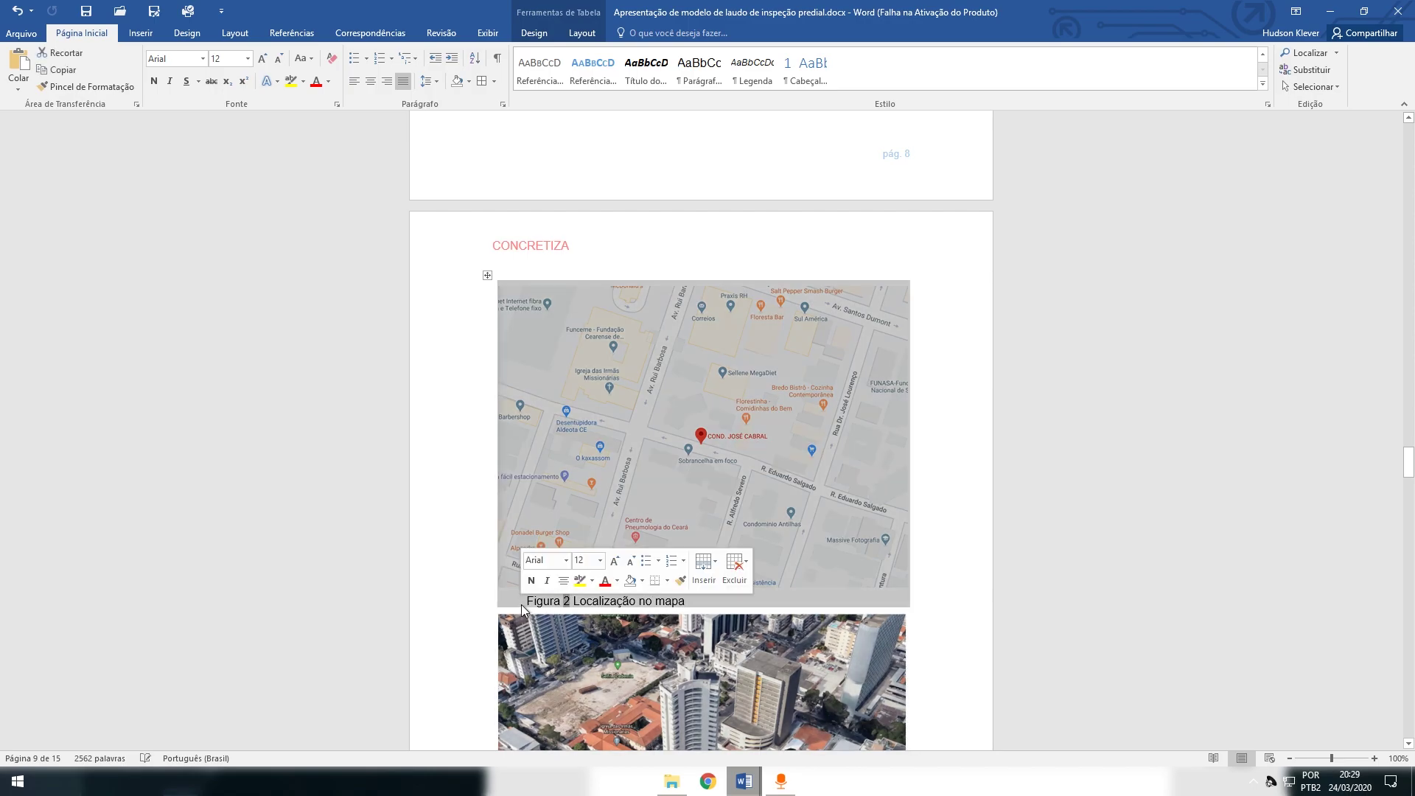
pyautogui.click(595, 603)
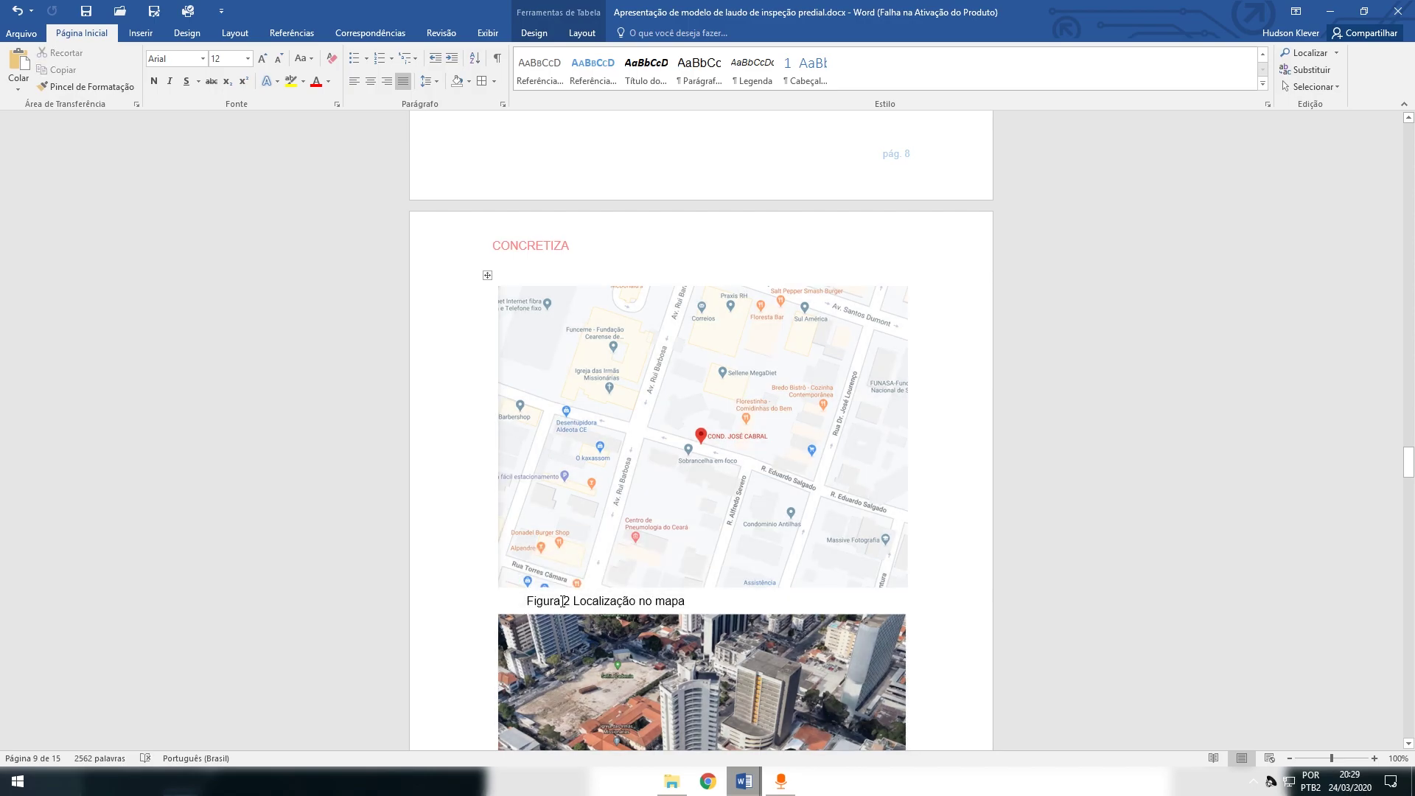
# Go back to the Sumário, look through its numbered entries and leave the table of contents
pyautogui.moveTo(1409, 464); pyautogui.dragTo(1409, 184)
pyautogui.click(713, 301)
pyautogui.scroll(-1, 734, 351)
pyautogui.scroll(-18, 733, 350)
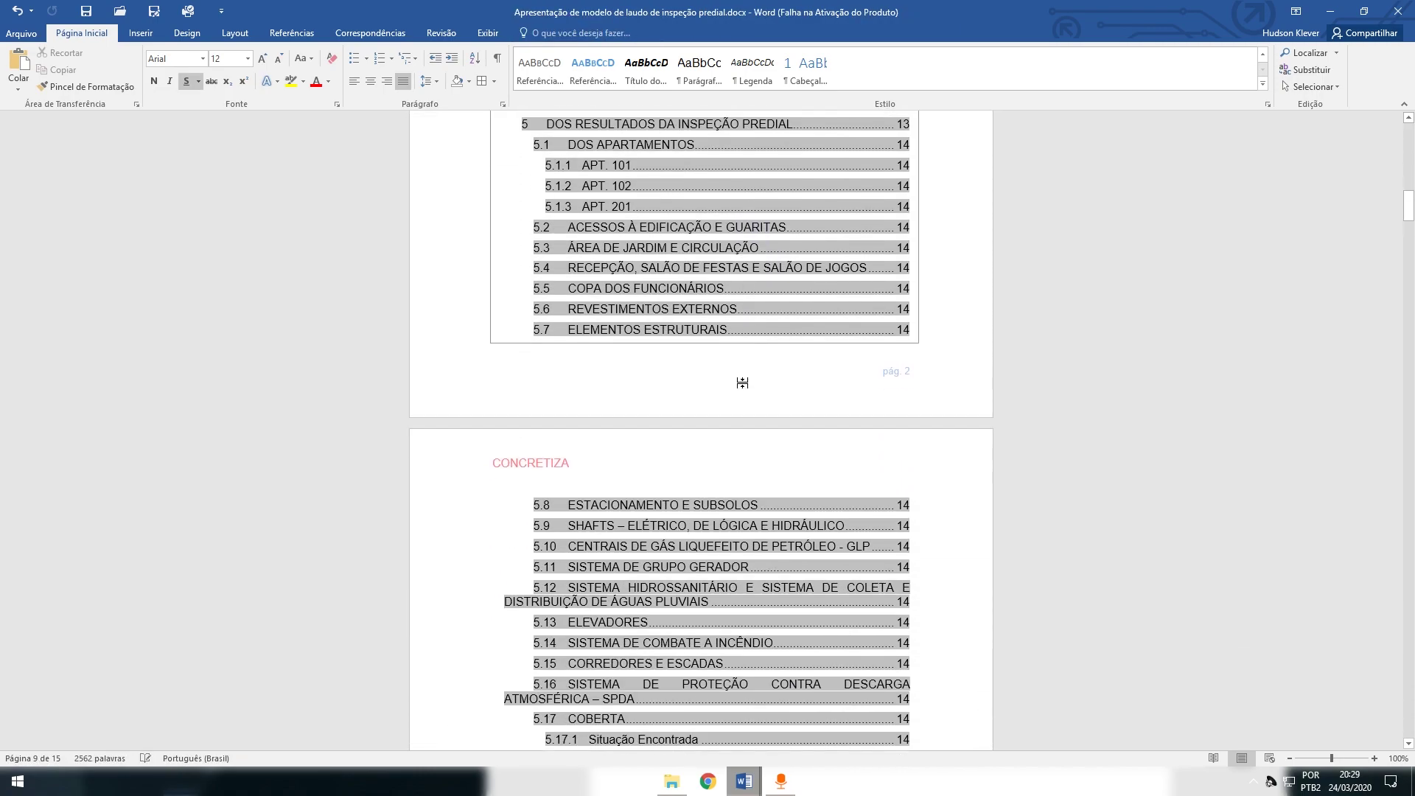
pyautogui.scroll(15, 743, 383)
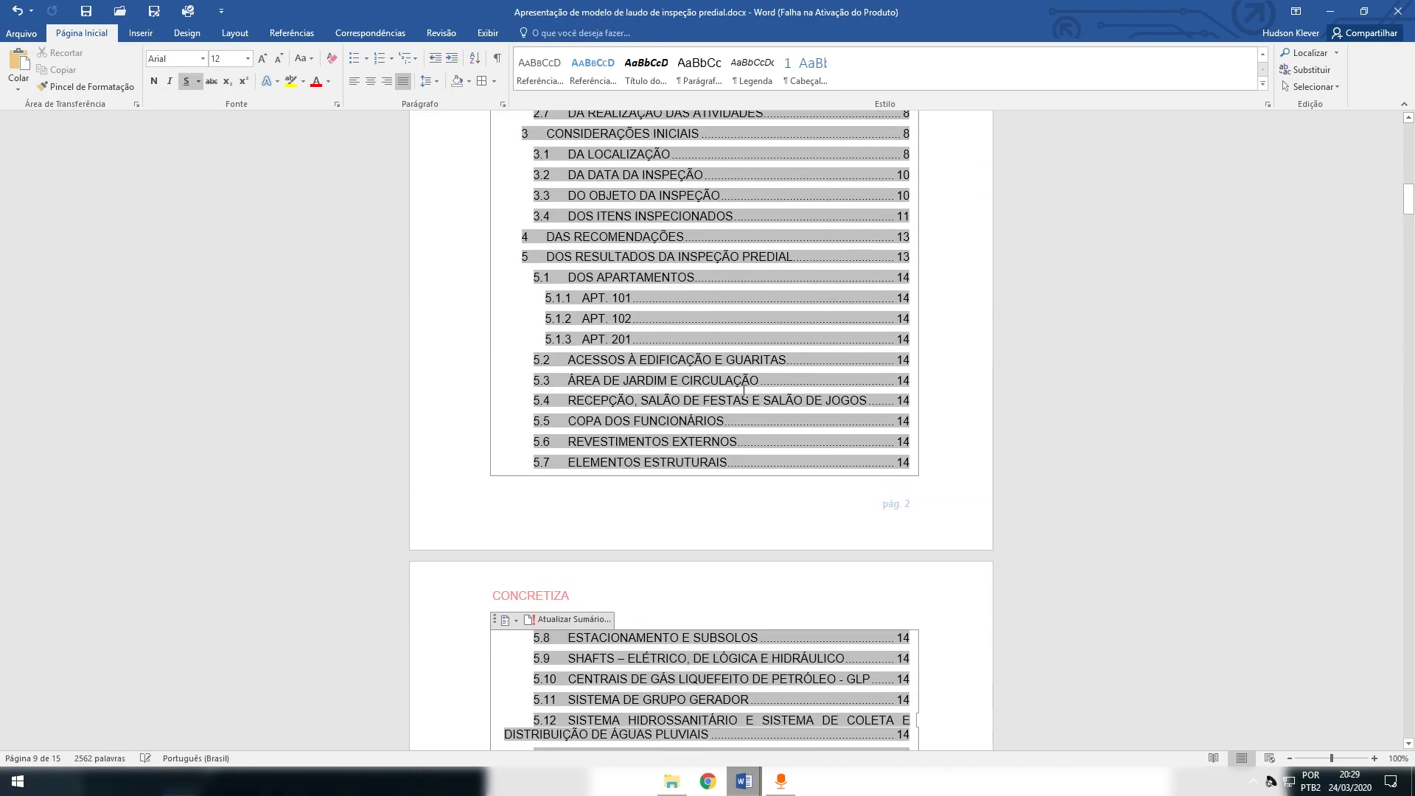
pyautogui.moveTo(1409, 204); pyautogui.dragTo(1409, 193)
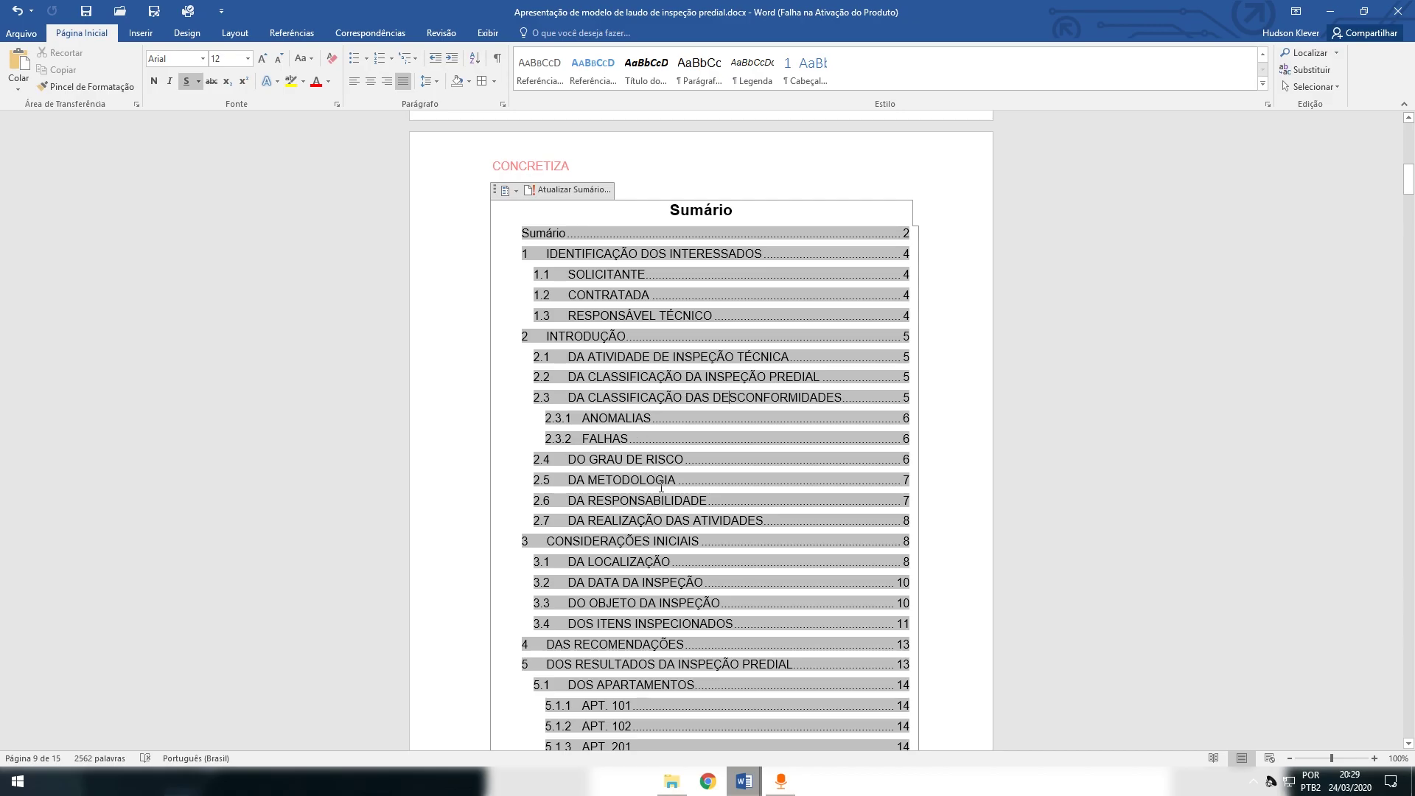
pyautogui.click(1112, 315)
# Go to the flowchart in DA REALIZAÇÃO DAS ATIVIDADES and examine the Legenda style of its Figura 1 caption
pyautogui.moveTo(1408, 193); pyautogui.dragTo(1405, 426)
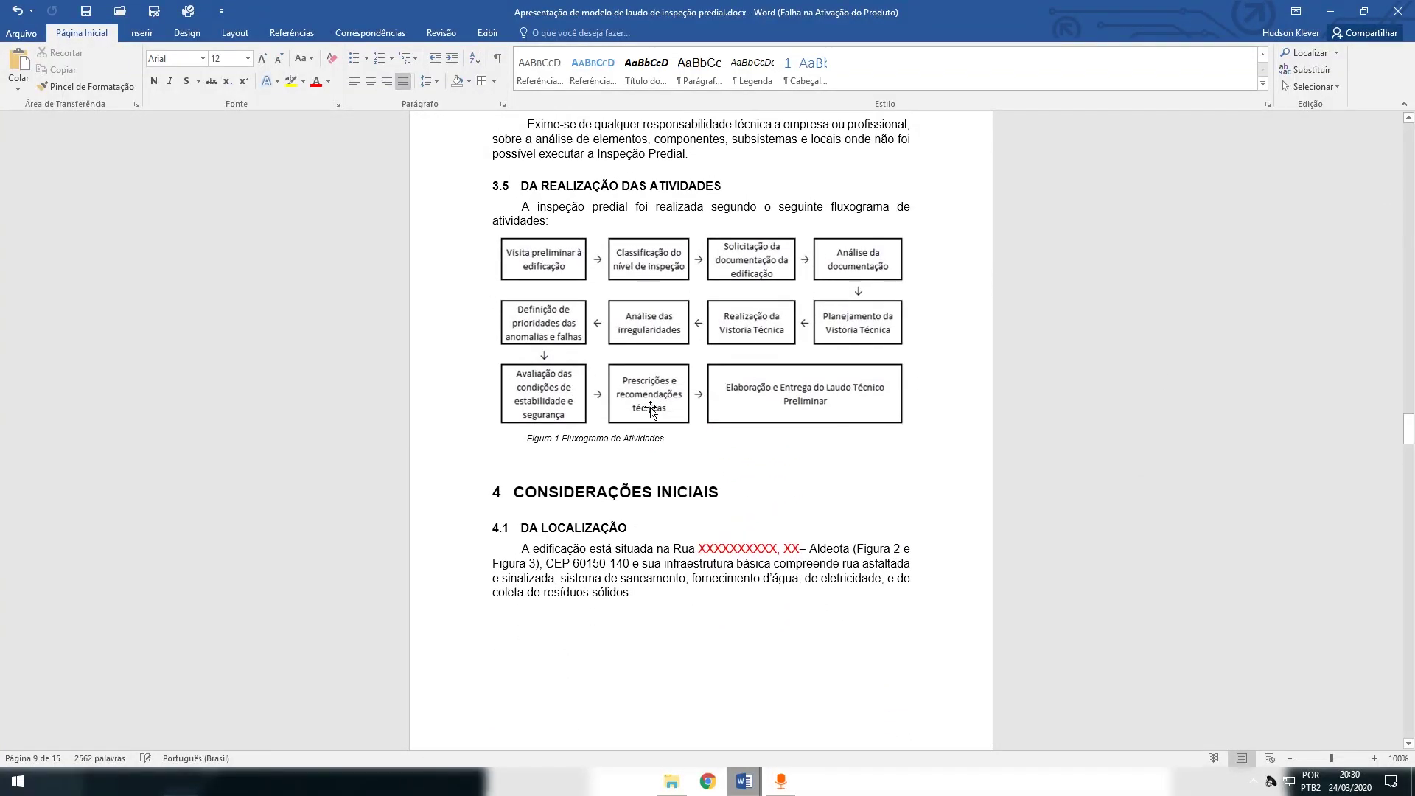
pyautogui.click(609, 439)
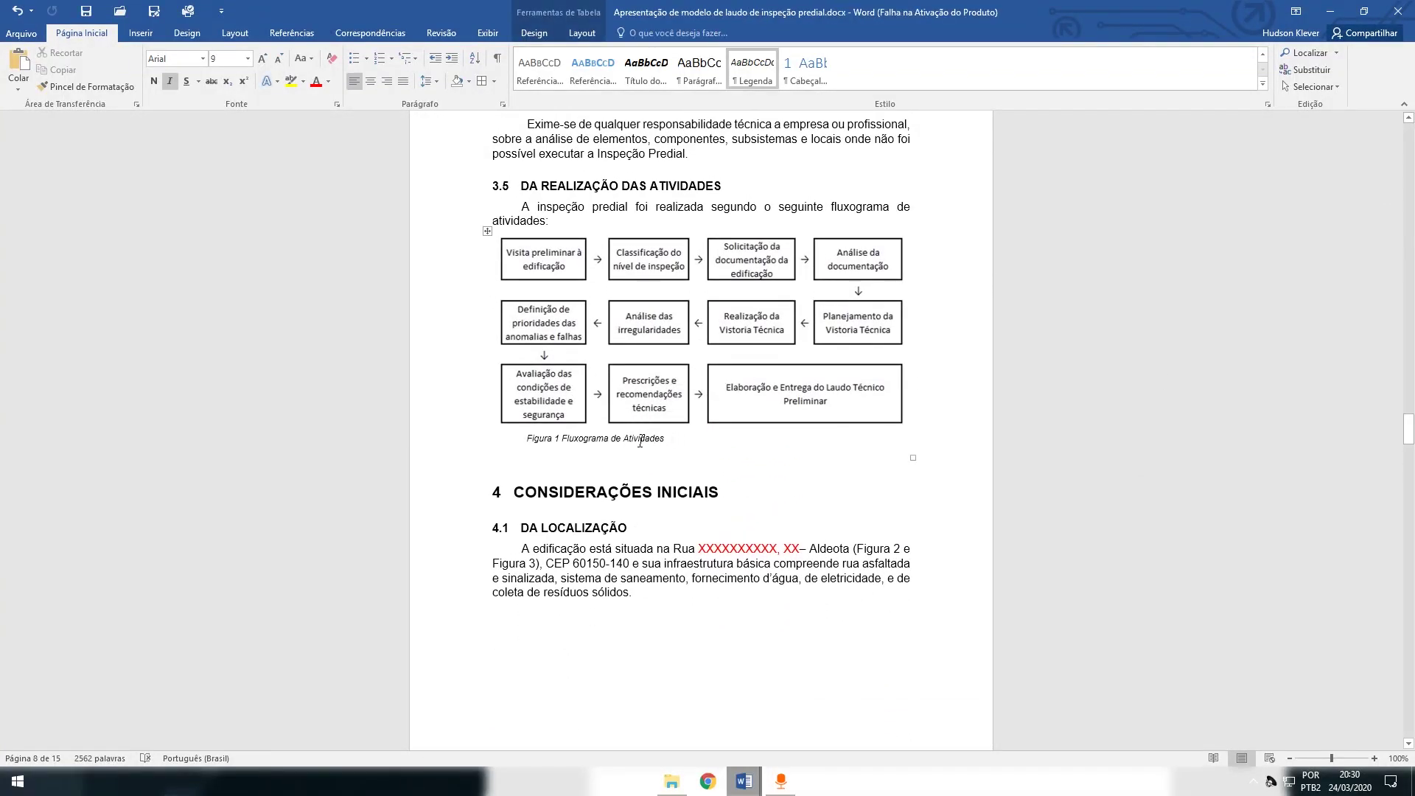
pyautogui.moveTo(522, 437); pyautogui.dragTo(665, 440)
pyautogui.click(554, 440)
pyautogui.click(554, 439)
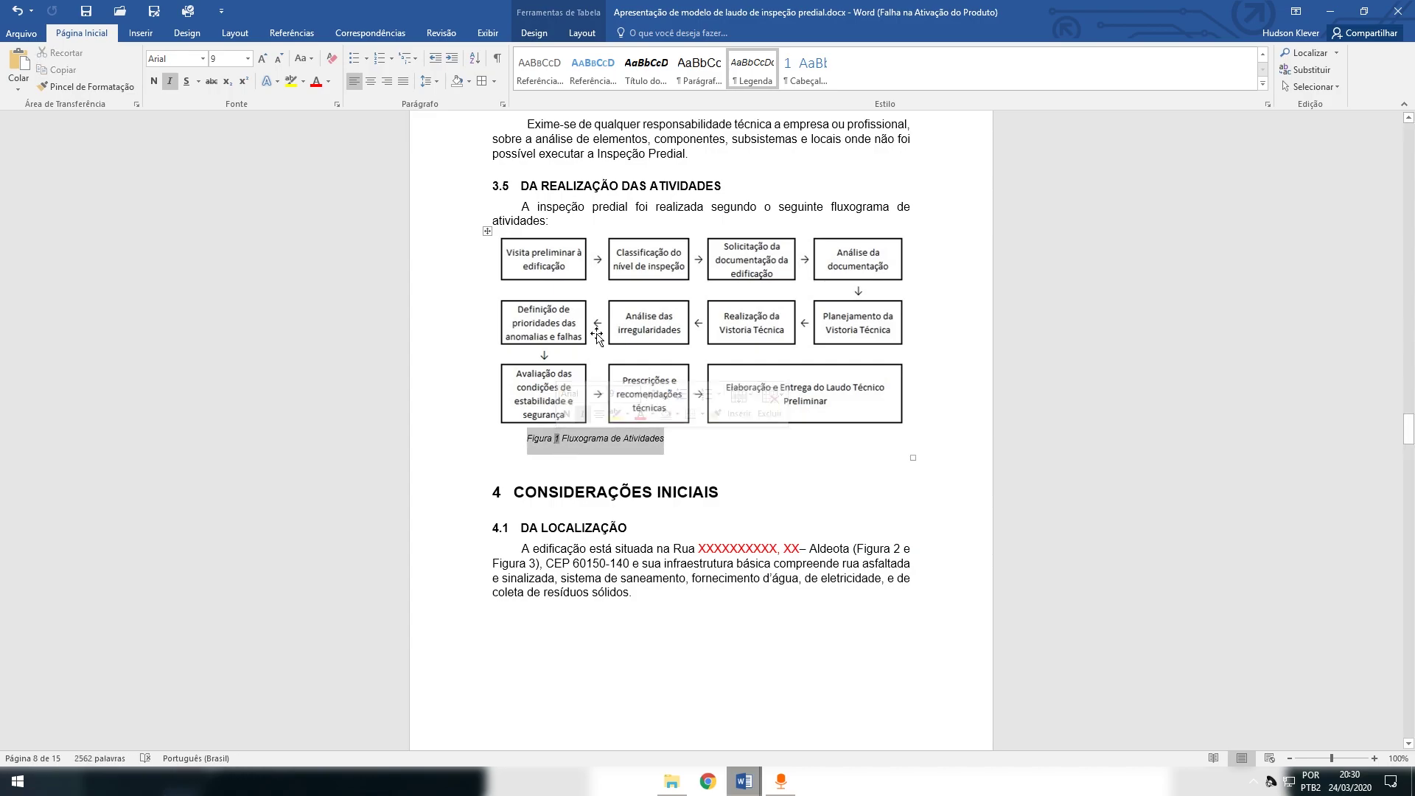
# Select the activity flowchart image, view it within its page and deselect it
pyautogui.click(698, 306)
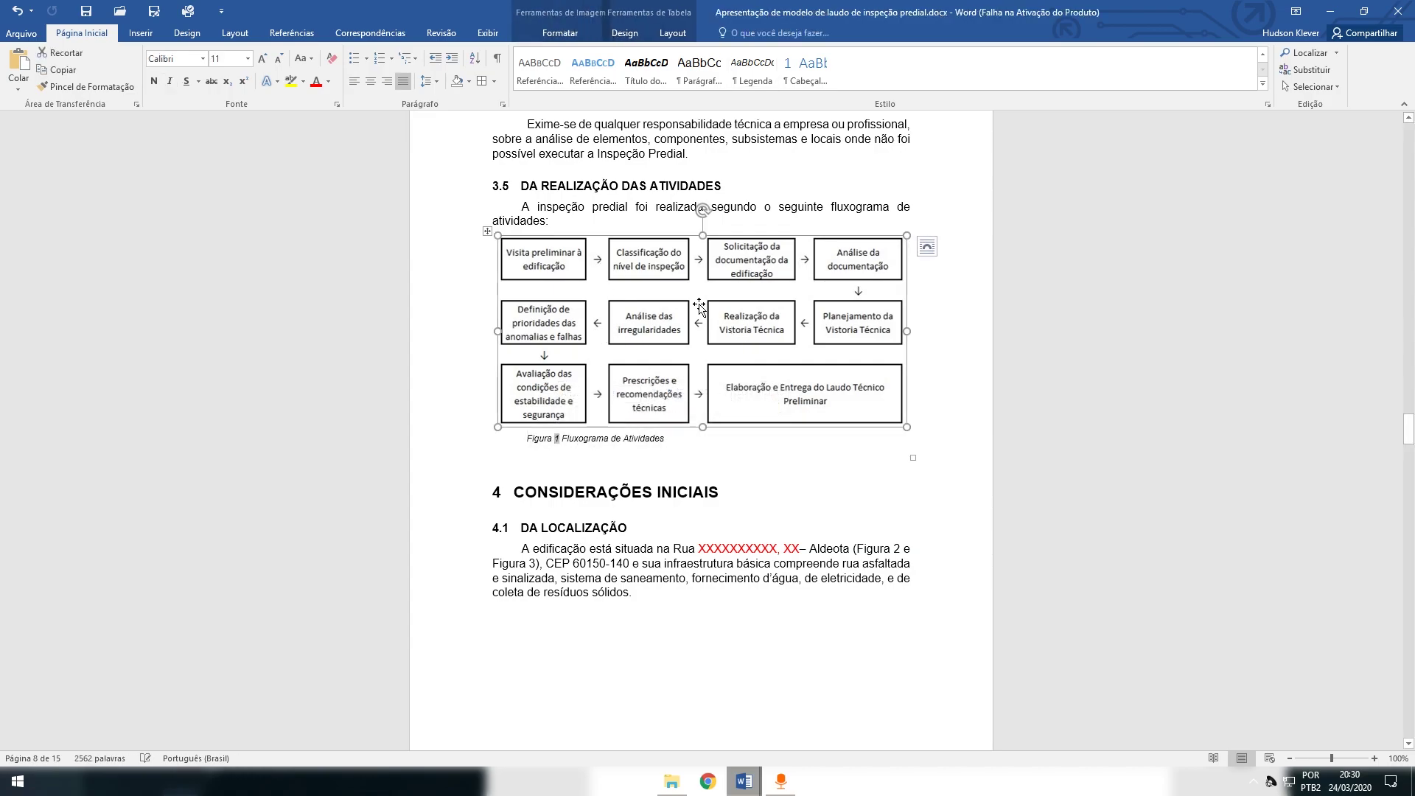
pyautogui.click(1408, 429)
pyautogui.moveTo(1408, 430); pyautogui.dragTo(1408, 419)
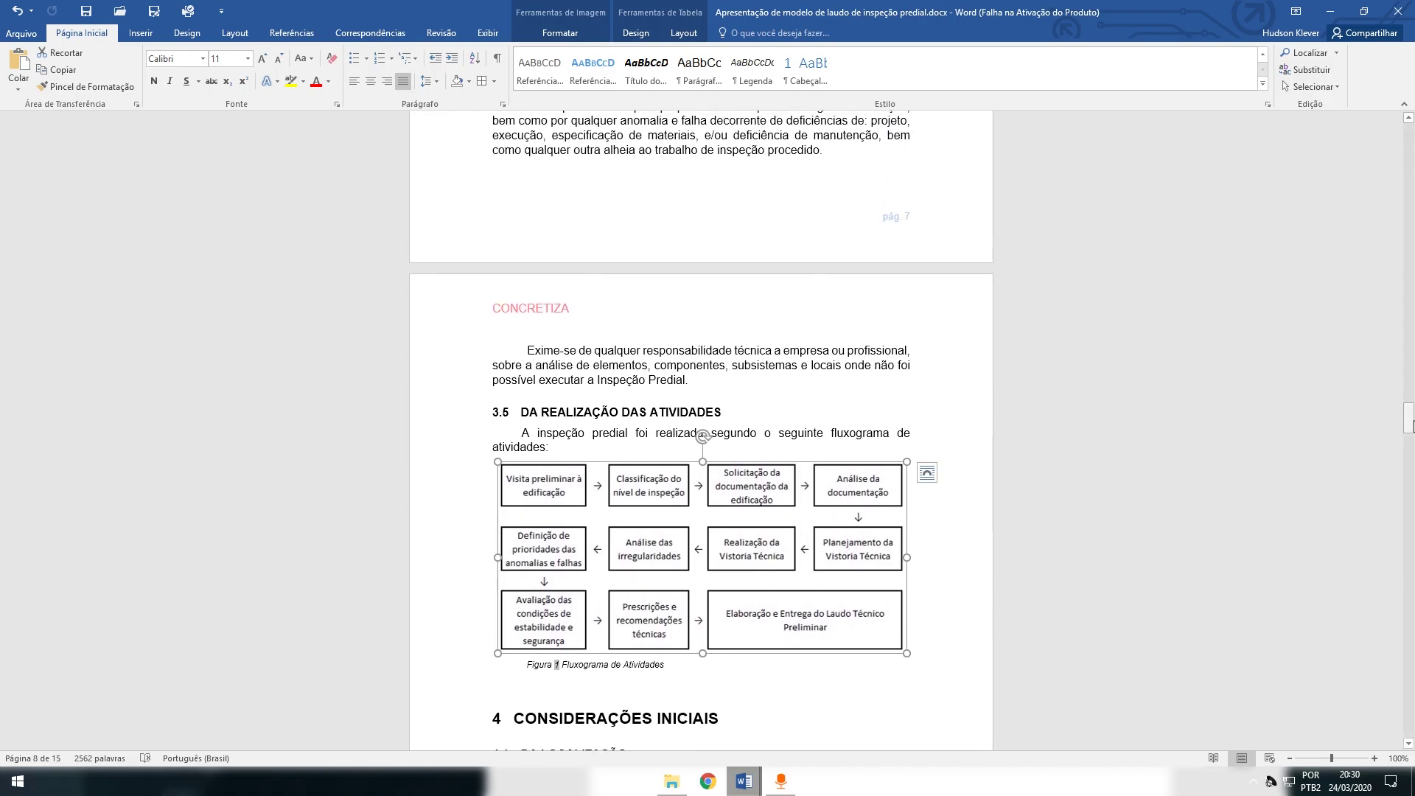
pyautogui.click(815, 443)
# Go to page 9 and examine the table holding the map and satellite images with their Figura 2 and Figura 3 captions
pyautogui.moveTo(1408, 419); pyautogui.dragTo(1406, 464)
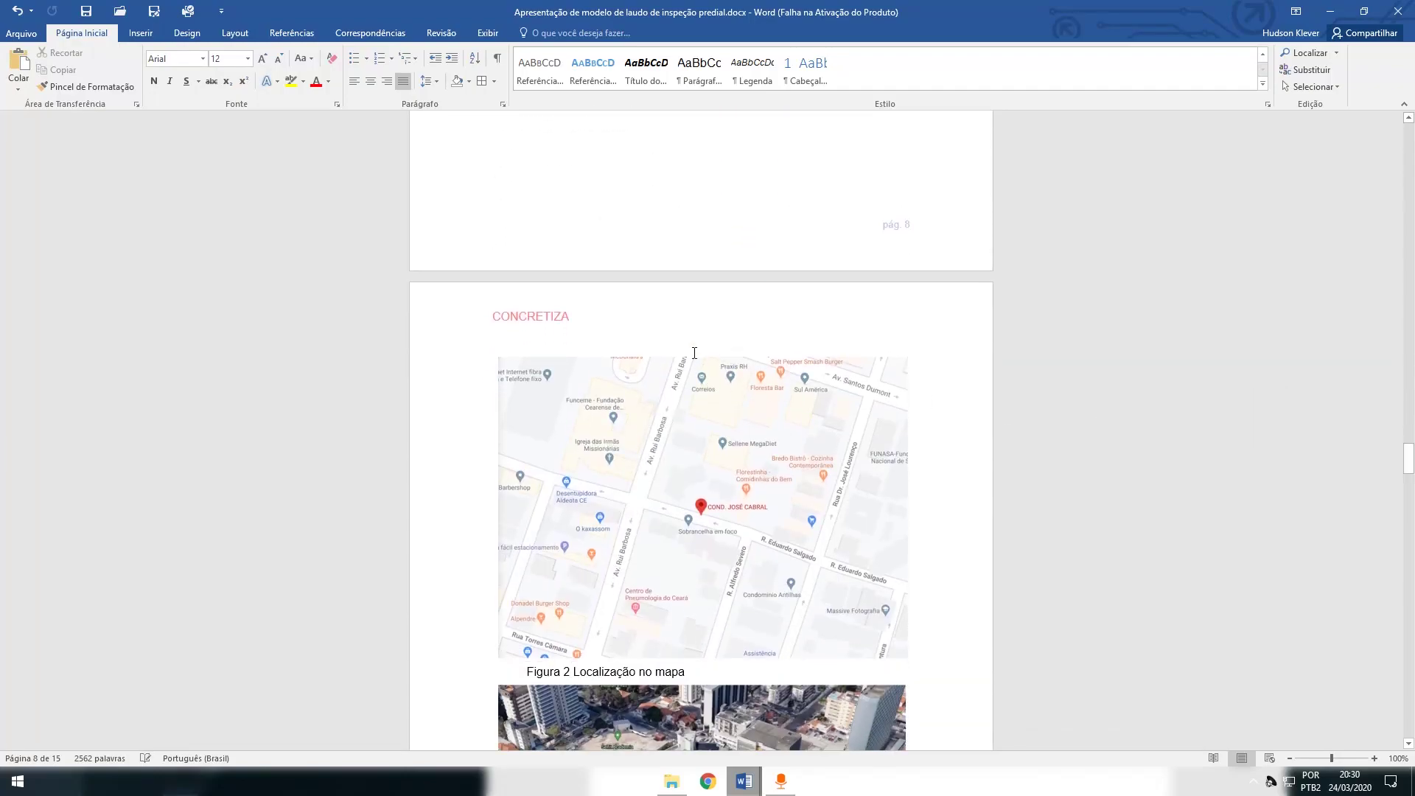
pyautogui.click(699, 367)
pyautogui.scroll(-4, 785, 416)
pyautogui.scroll(-12, 785, 419)
pyautogui.scroll(-6, 788, 413)
pyautogui.scroll(14, 786, 413)
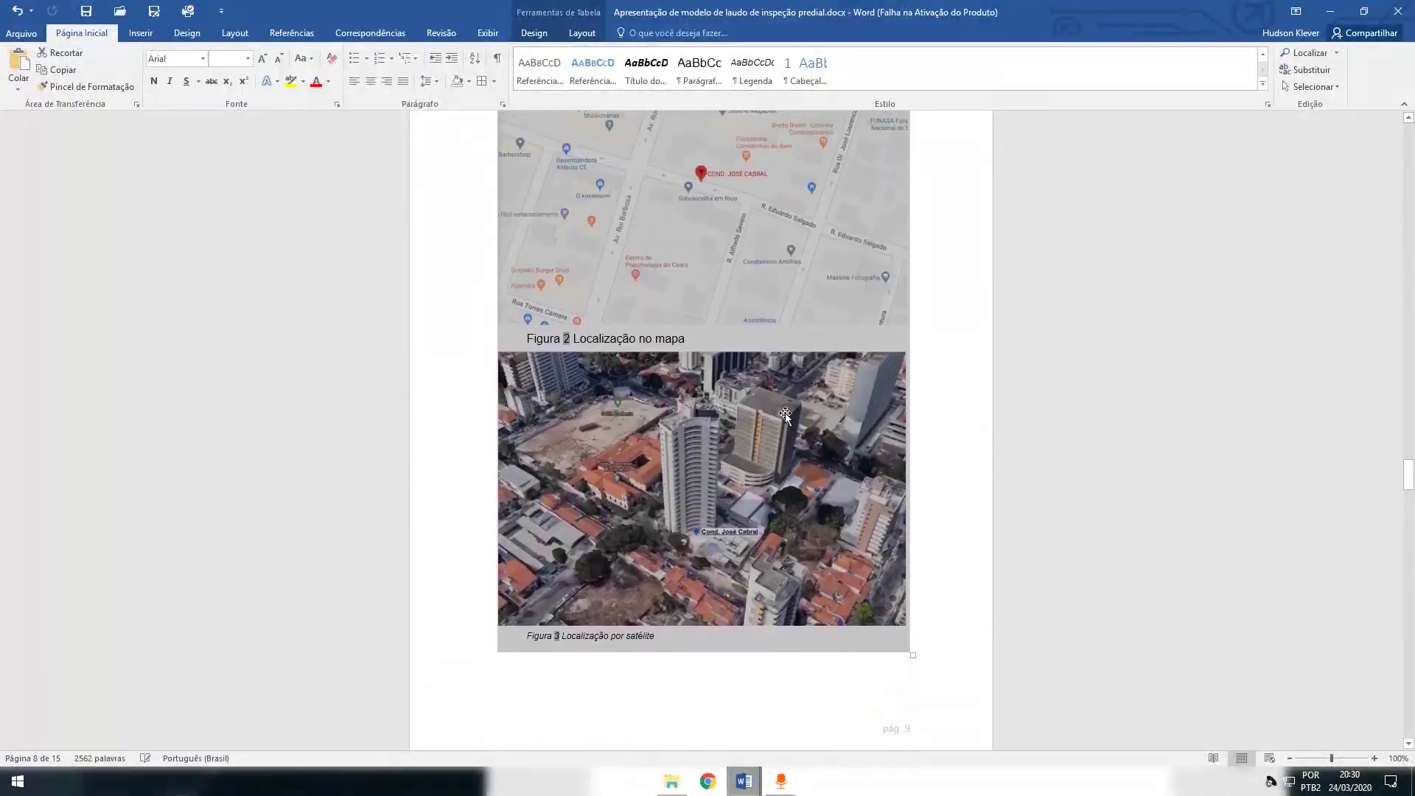
pyautogui.scroll(1, 785, 413)
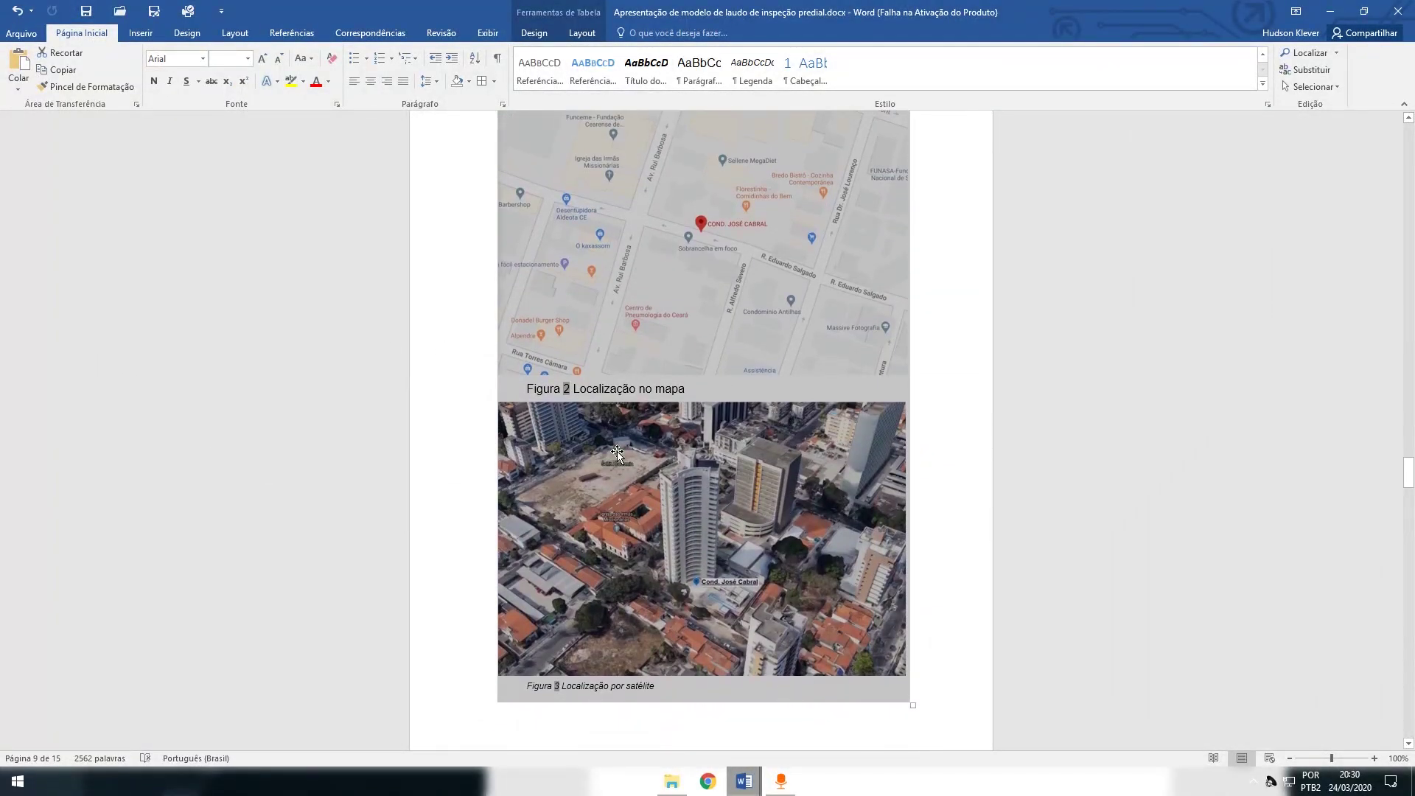
pyautogui.scroll(2, 623, 448)
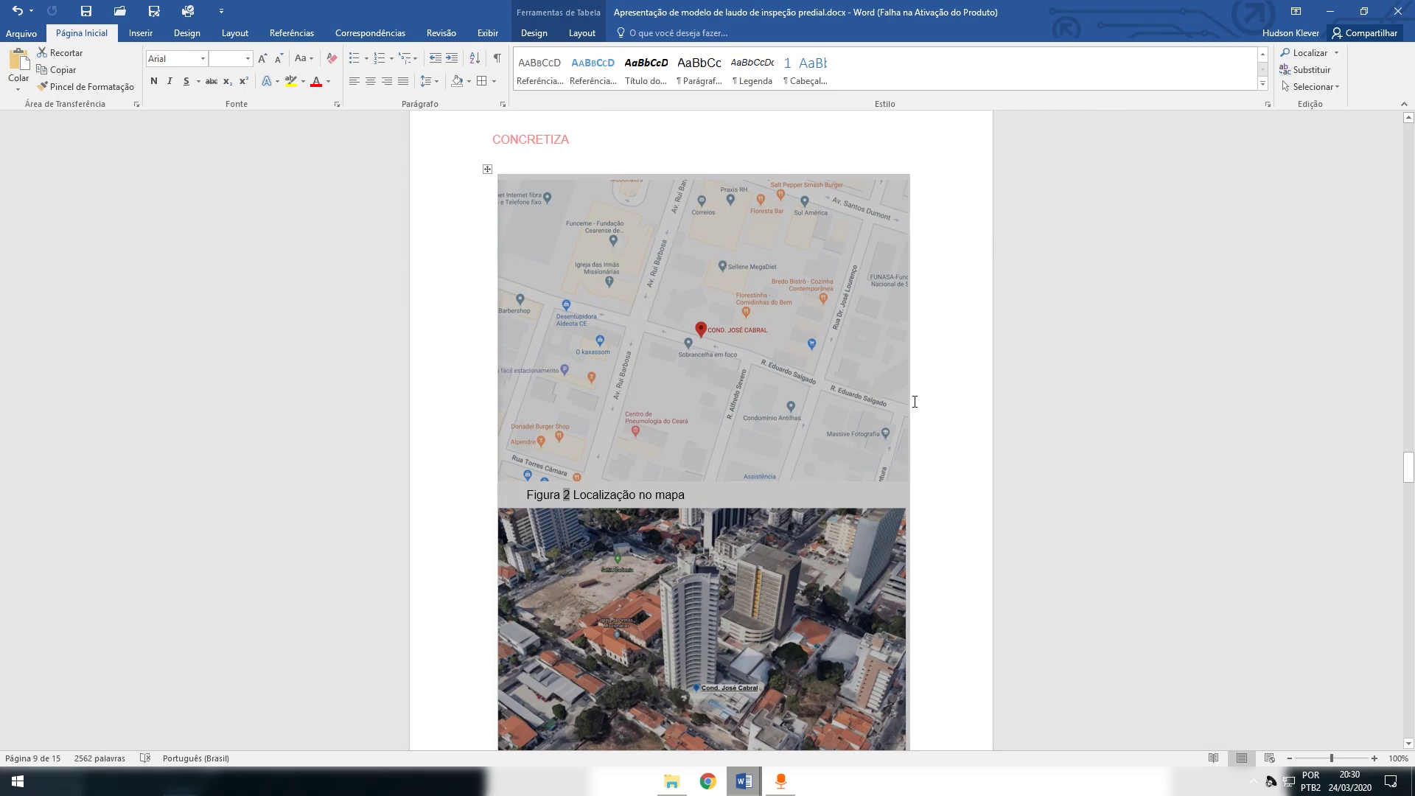
# Select the satellite image above the Figura 3 caption and open its layout options
pyautogui.scroll(-8, 915, 401)
pyautogui.scroll(5, 914, 401)
pyautogui.click(901, 271)
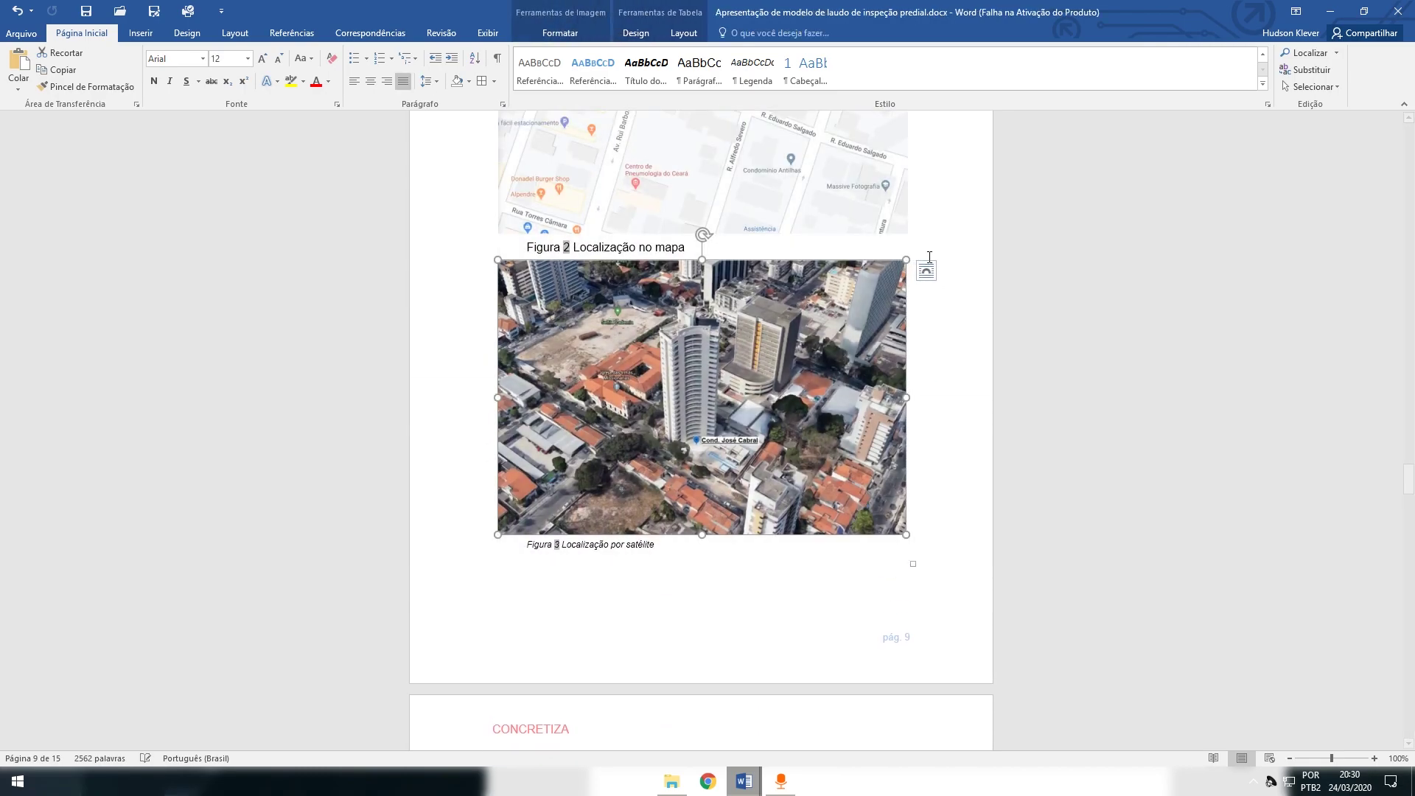
pyautogui.click(926, 271)
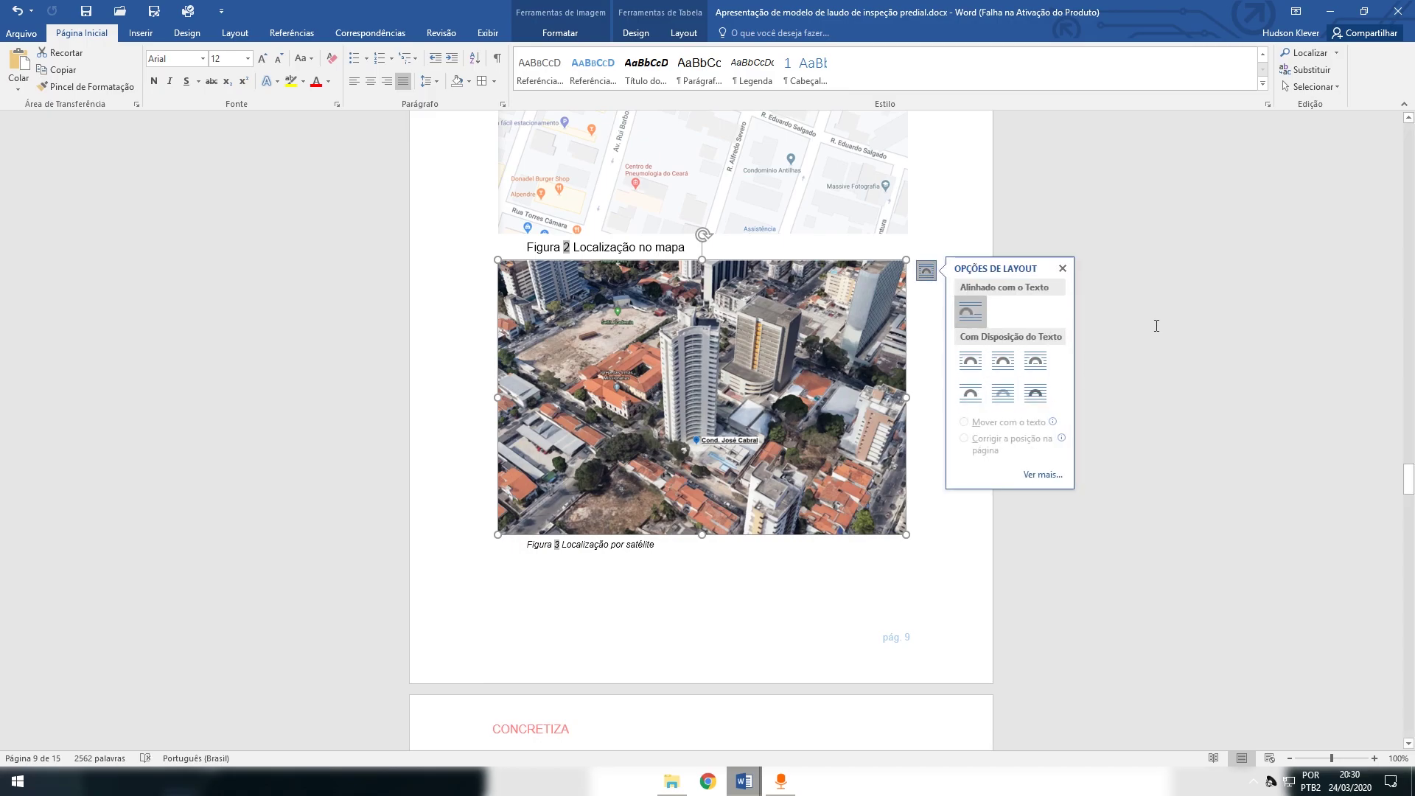
# Deselect the satellite image and insert a run of blank lines between the Figura 1 caption and the 4 CONSIDERAÇÕES INICIAIS heading
pyautogui.click(1156, 326)
pyautogui.scroll(-6, 1010, 521)
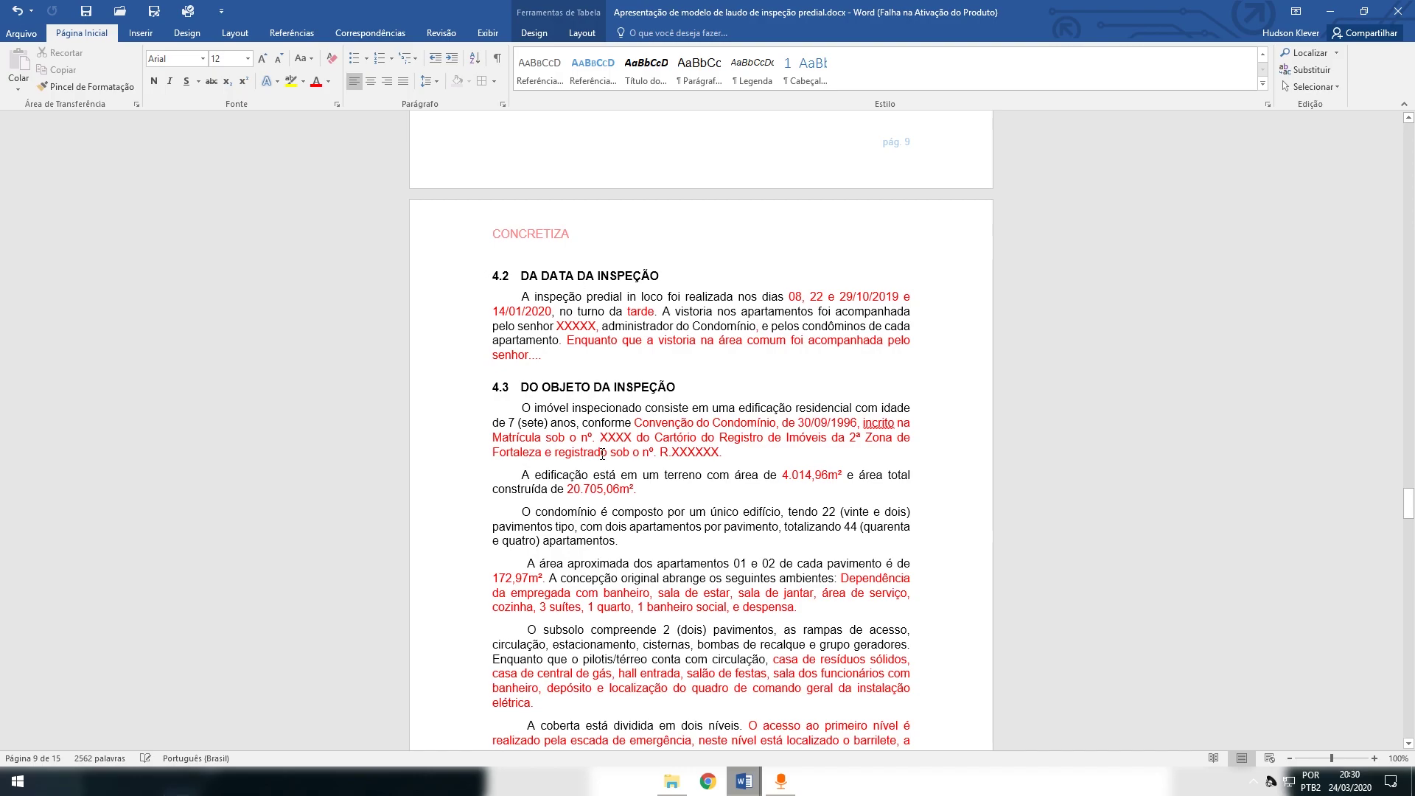
pyautogui.scroll(4, 620, 440)
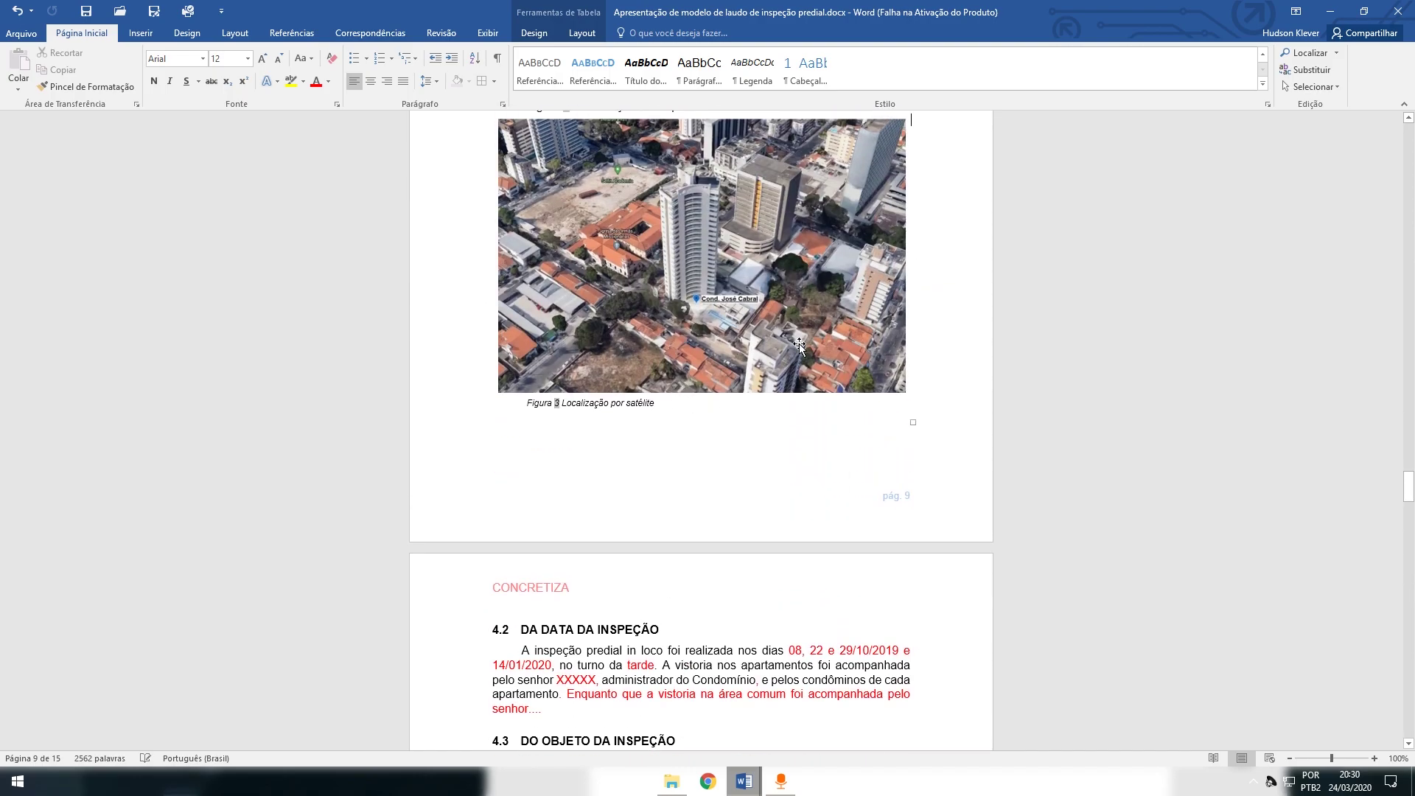
pyautogui.scroll(5, 711, 308)
pyautogui.scroll(7, 698, 306)
pyautogui.click(697, 367)
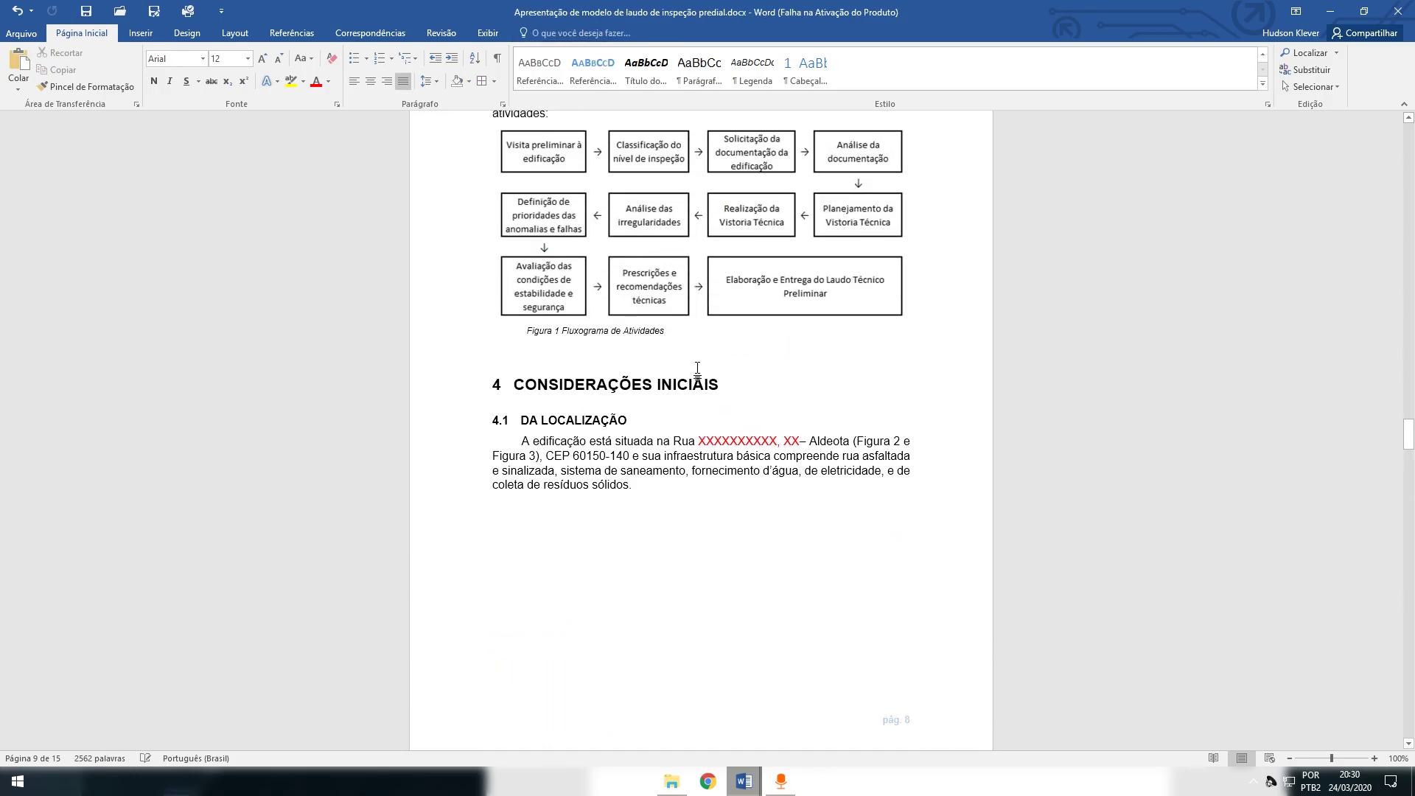
pyautogui.press('Return')
pyautogui.press('Return')
pyautogui.press('Return')
pyautogui.press('Return')
pyautogui.press('Return')
pyautogui.press('Return')
pyautogui.press('Return')
pyautogui.press('Return')
pyautogui.press('Return')
pyautogui.press('Return')
pyautogui.press('Return')
pyautogui.press('Return')
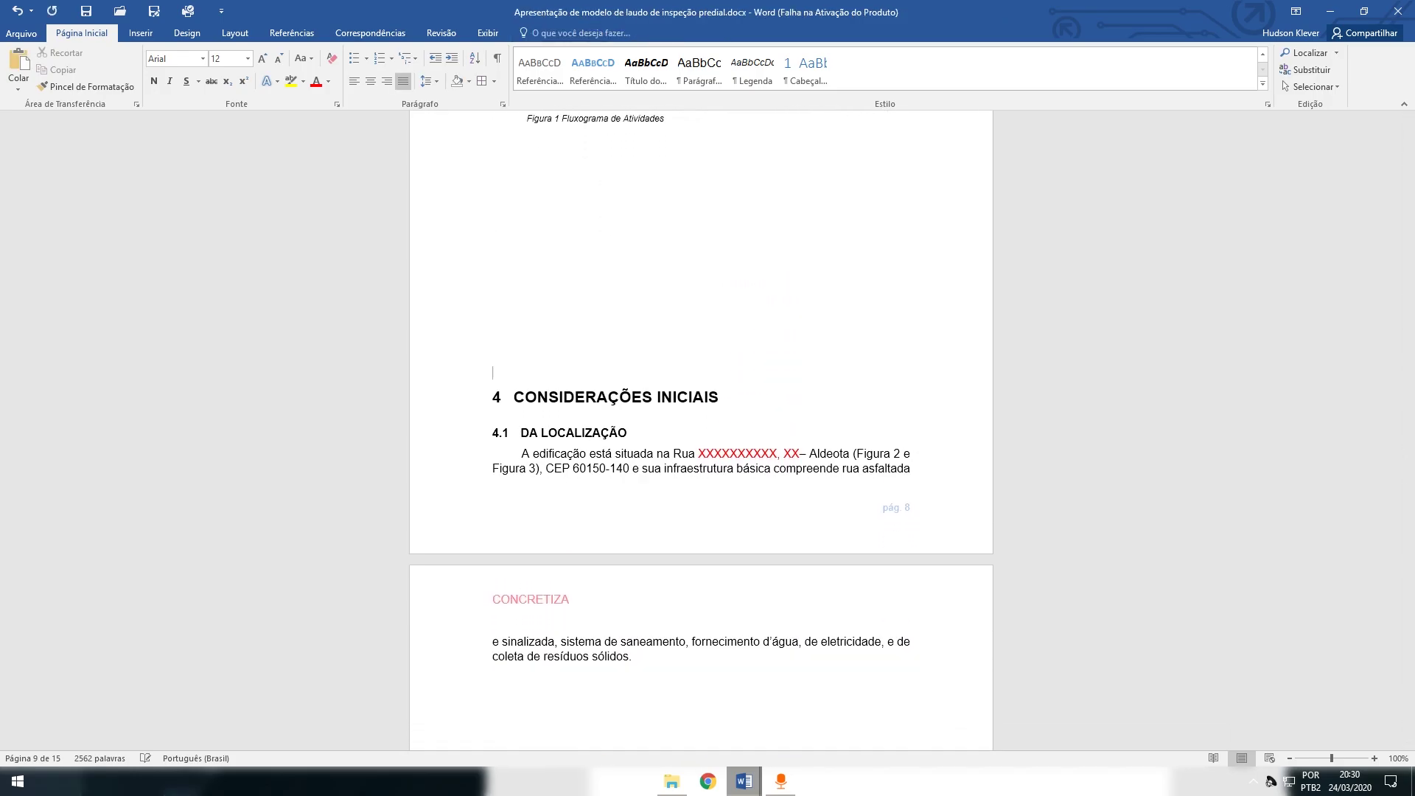
# Examine how the 4.1 DA LOCALIZAÇÃO paragraph and the map and satellite images are distributed across pages 8 to 10
pyautogui.scroll(-13, 663, 366)
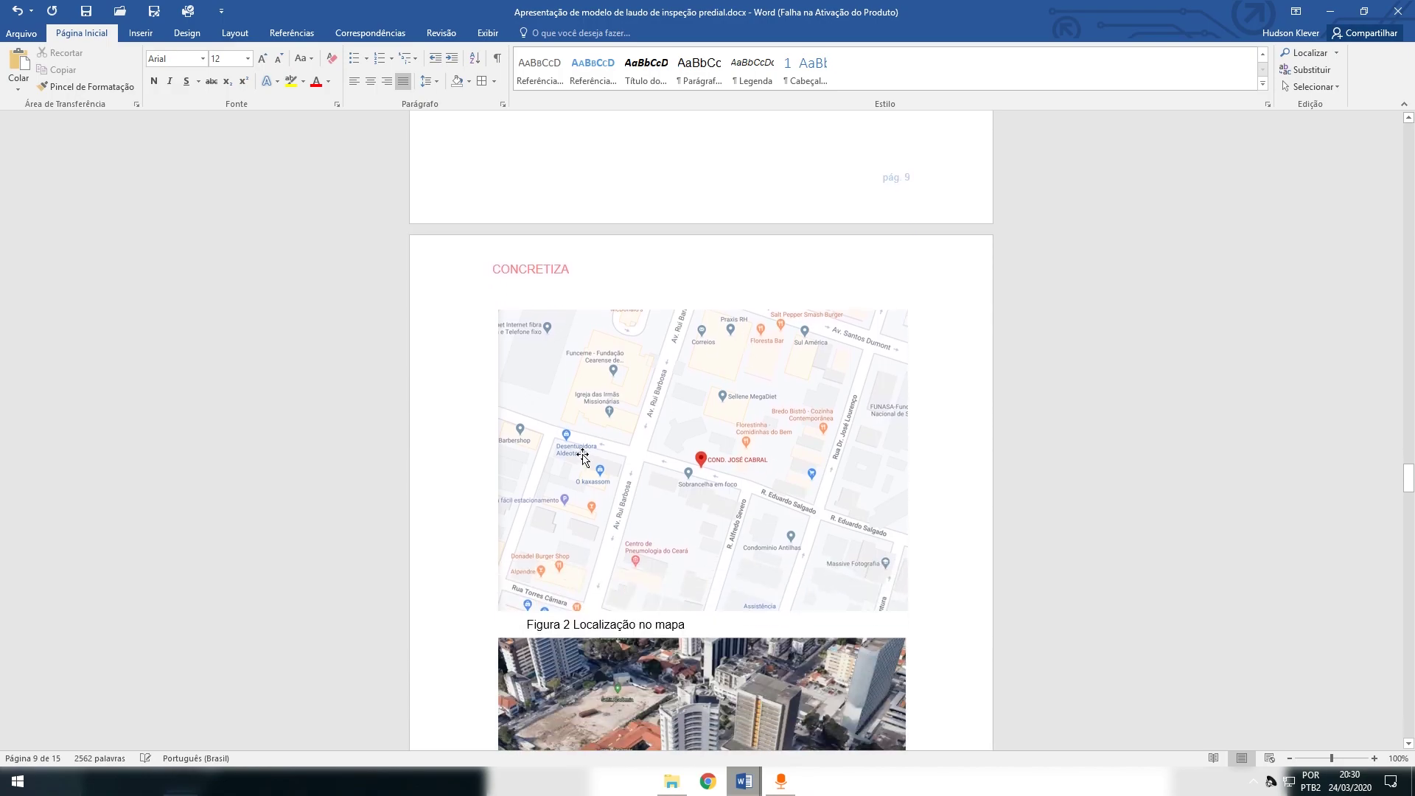
pyautogui.scroll(-2, 607, 454)
pyautogui.scroll(2, 687, 527)
pyautogui.scroll(8, 687, 527)
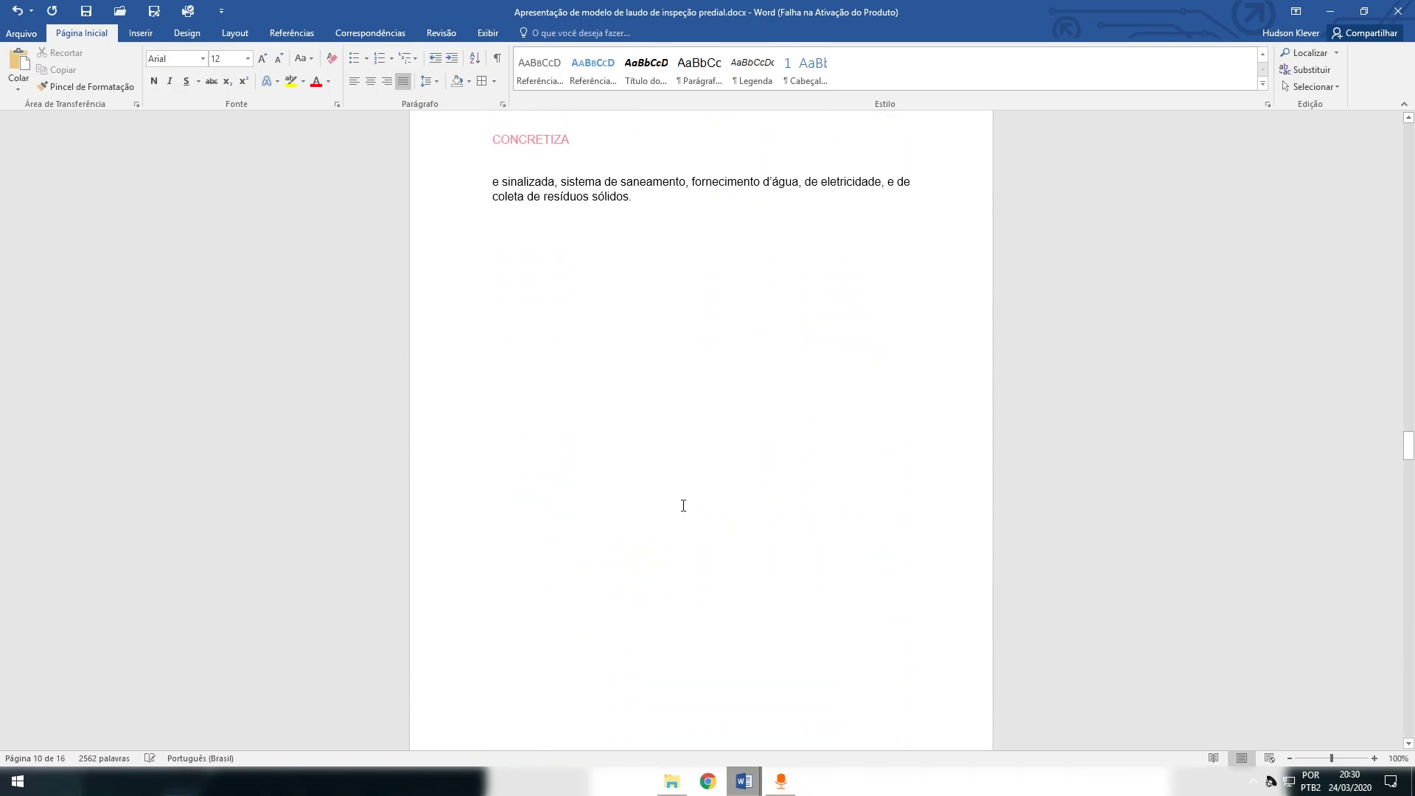
pyautogui.scroll(-3, 678, 486)
pyautogui.scroll(4, 666, 461)
pyautogui.scroll(5, 709, 483)
pyautogui.scroll(-2, 563, 336)
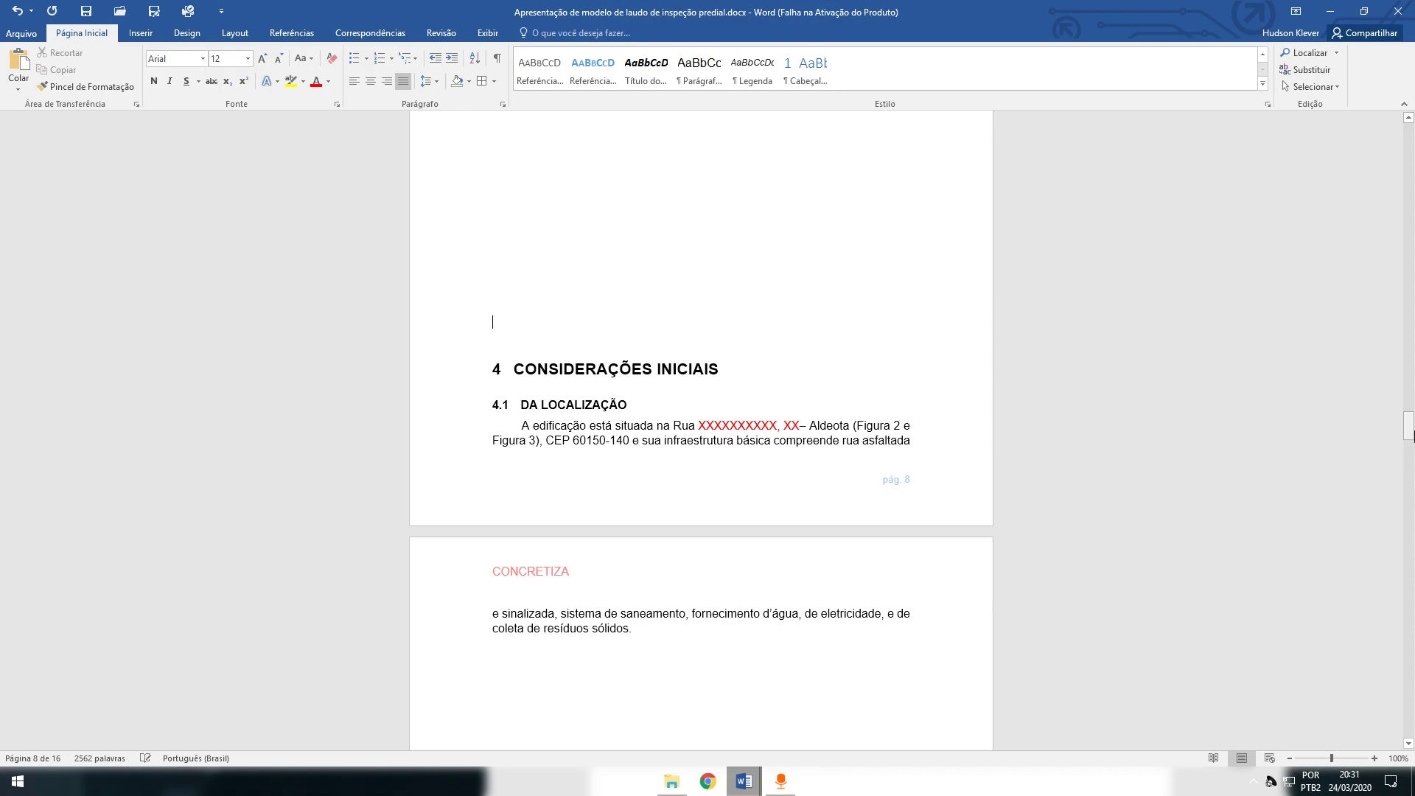
# Delete the extra blank lines above the 4 CONSIDERAÇÕES INICIAIS heading
pyautogui.press('BackSpace')
pyautogui.press('BackSpace')
pyautogui.press('BackSpace')
pyautogui.press('BackSpace')
pyautogui.press('BackSpace')
pyautogui.press('BackSpace')
pyautogui.press('BackSpace')
pyautogui.press('BackSpace')
pyautogui.press('BackSpace')
pyautogui.press('BackSpace')
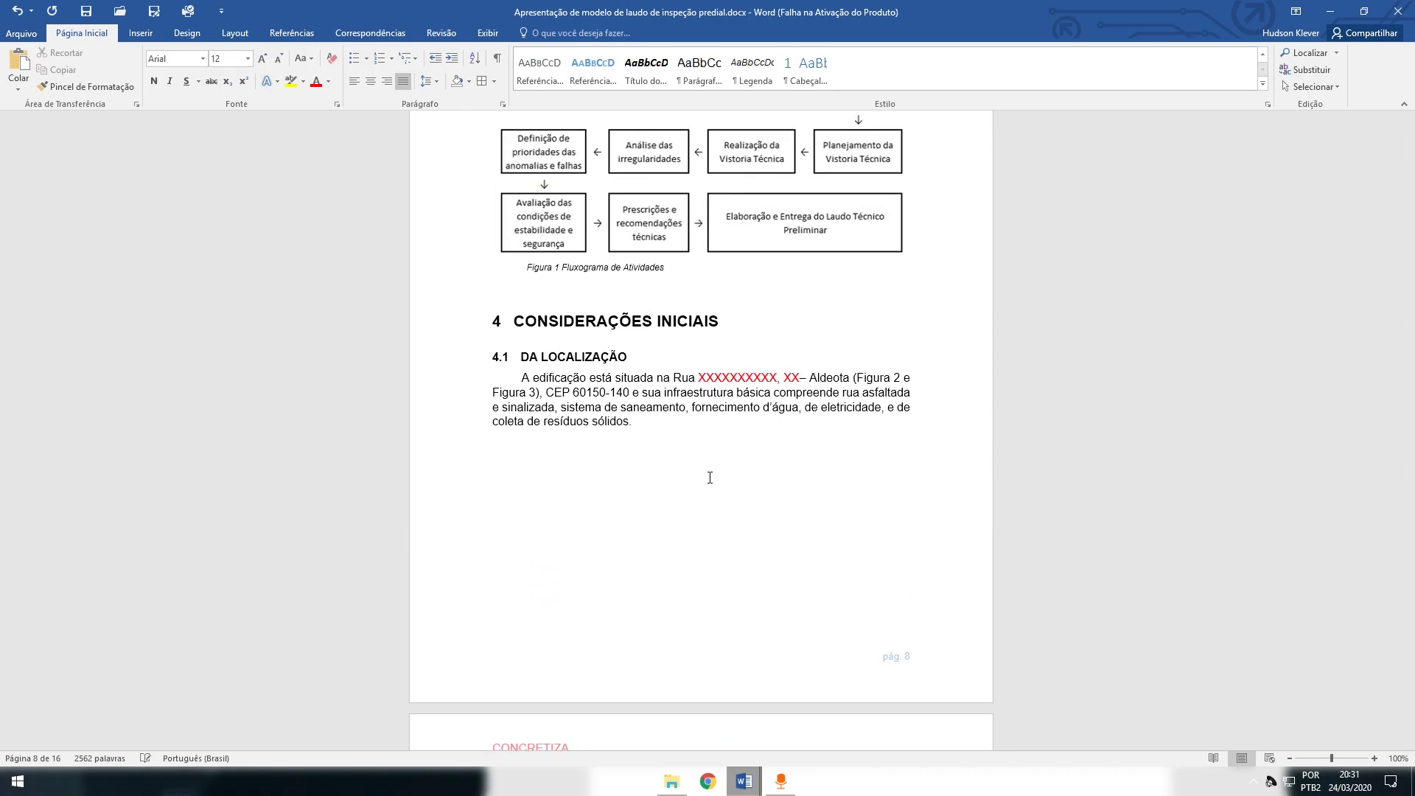
# Add an empty paragraph at the end of the 4.1 DA LOCALIZAÇÃO text on page 8
pyautogui.scroll(-7, 711, 472)
pyautogui.click(733, 453)
pyautogui.scroll(-3, 1009, 530)
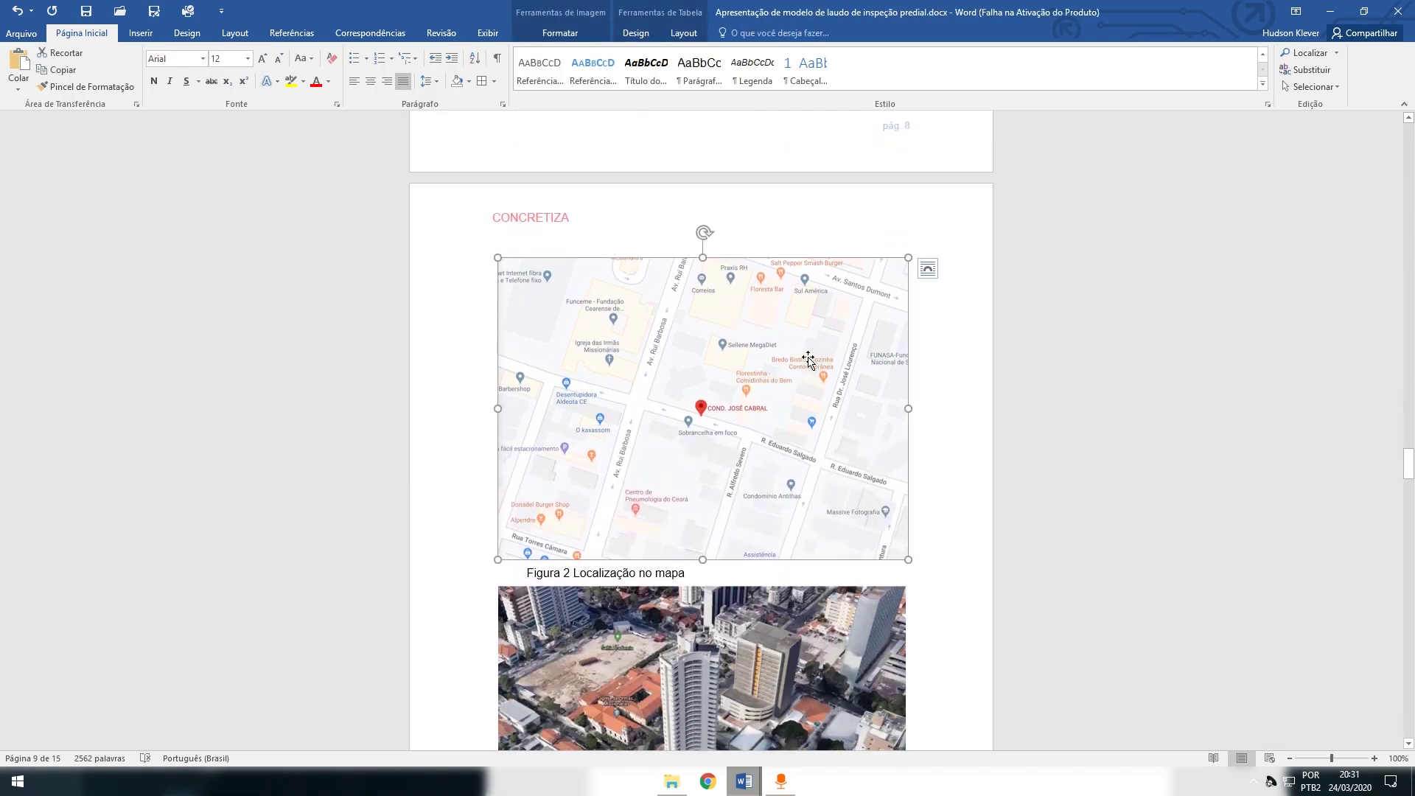
pyautogui.scroll(5, 780, 375)
pyautogui.click(560, 138)
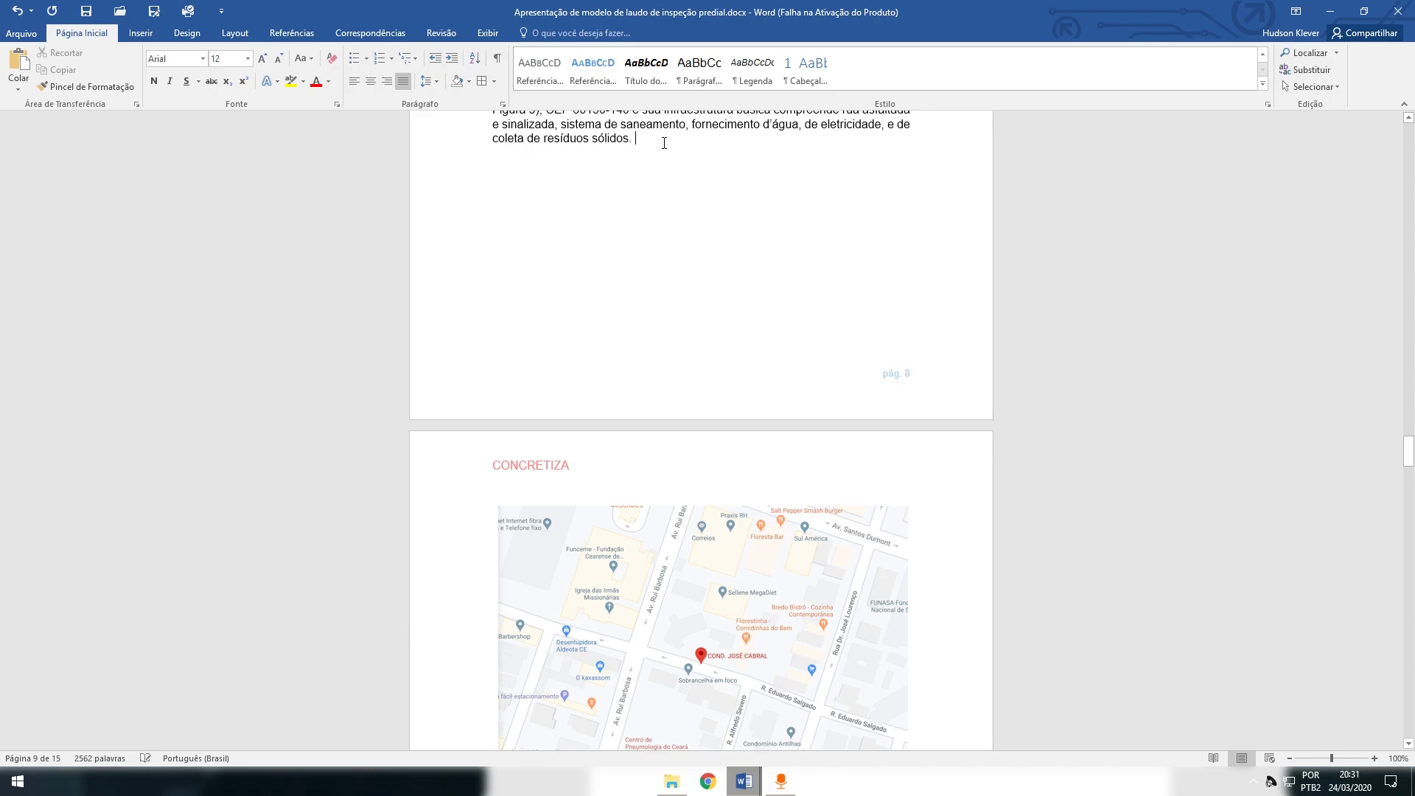
pyautogui.press('Return')
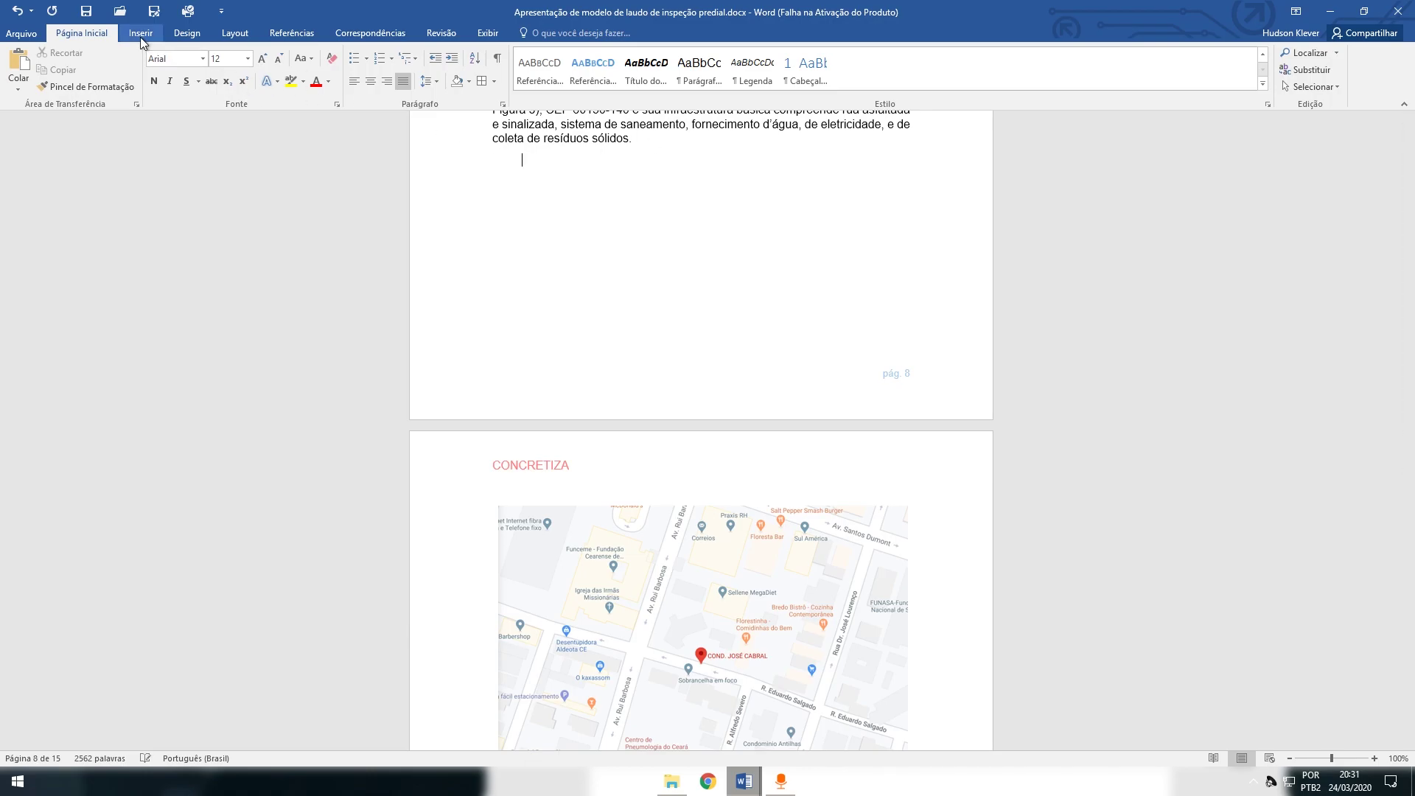
# Insert a table with one column and one row, auto-fitted to the window, in the new paragraph and remember its dimensions for new tables
pyautogui.click(140, 33)
pyautogui.click(154, 88)
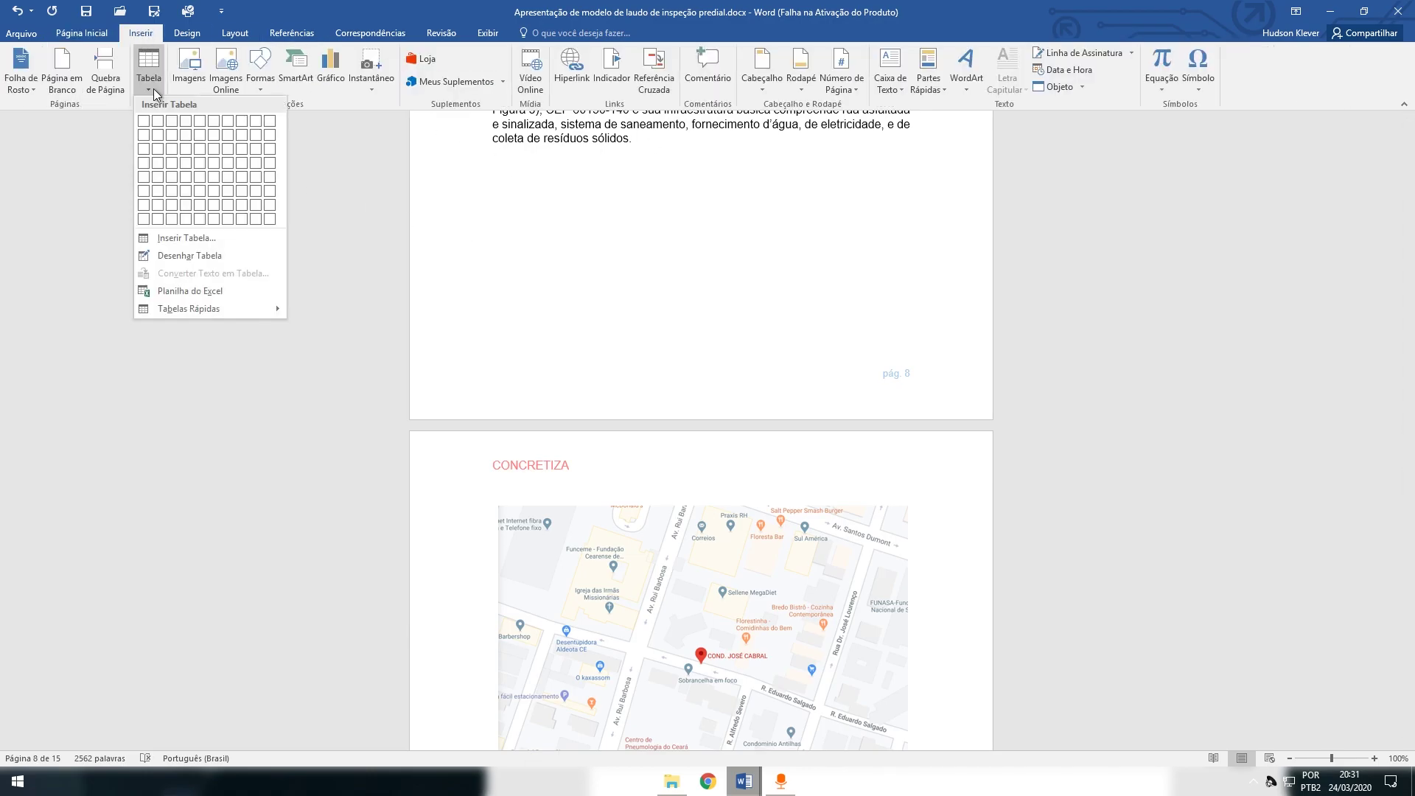
pyautogui.click(216, 243)
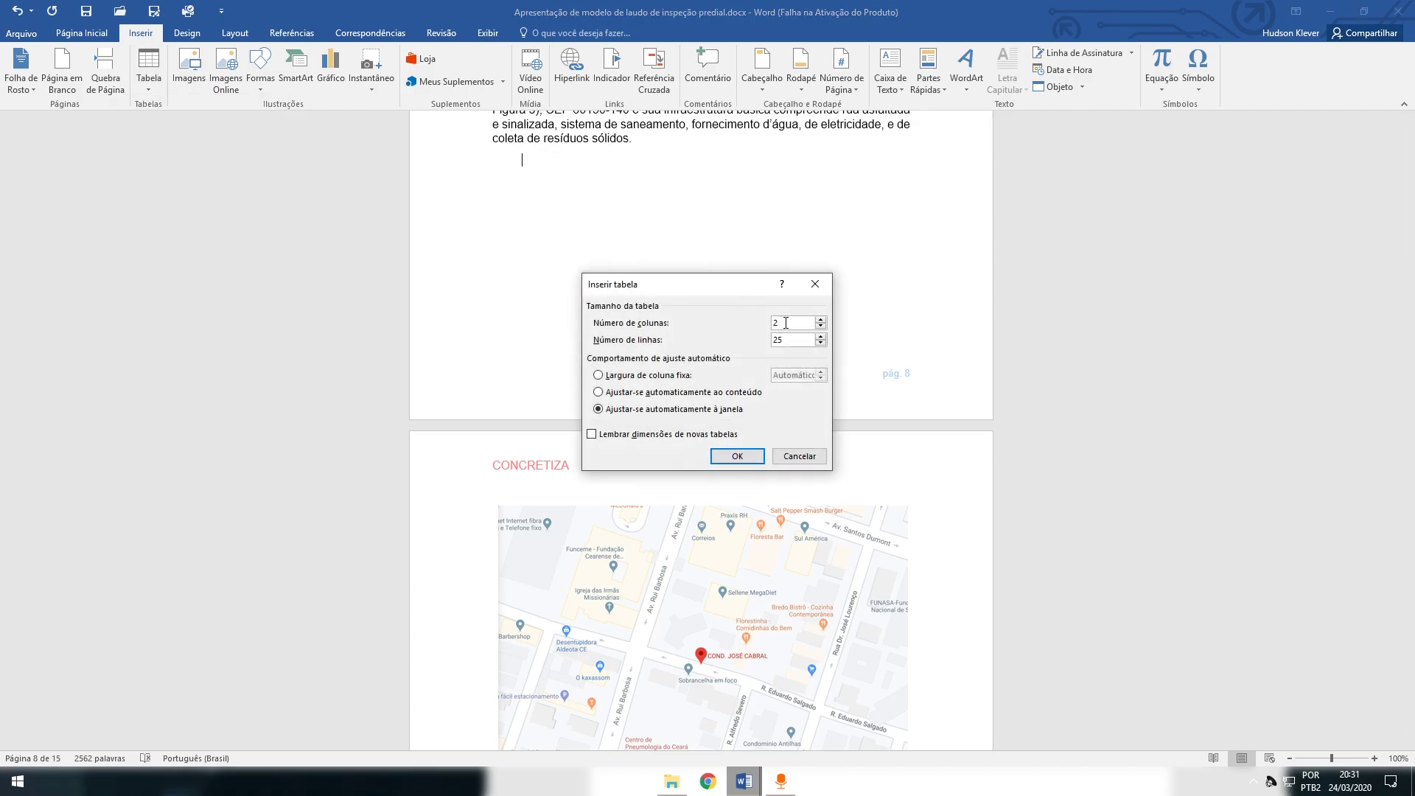
pyautogui.press('BackSpace')
pyautogui.write('1')
pyautogui.press('Tab')
pyautogui.click(607, 437)
pyautogui.click(737, 456)
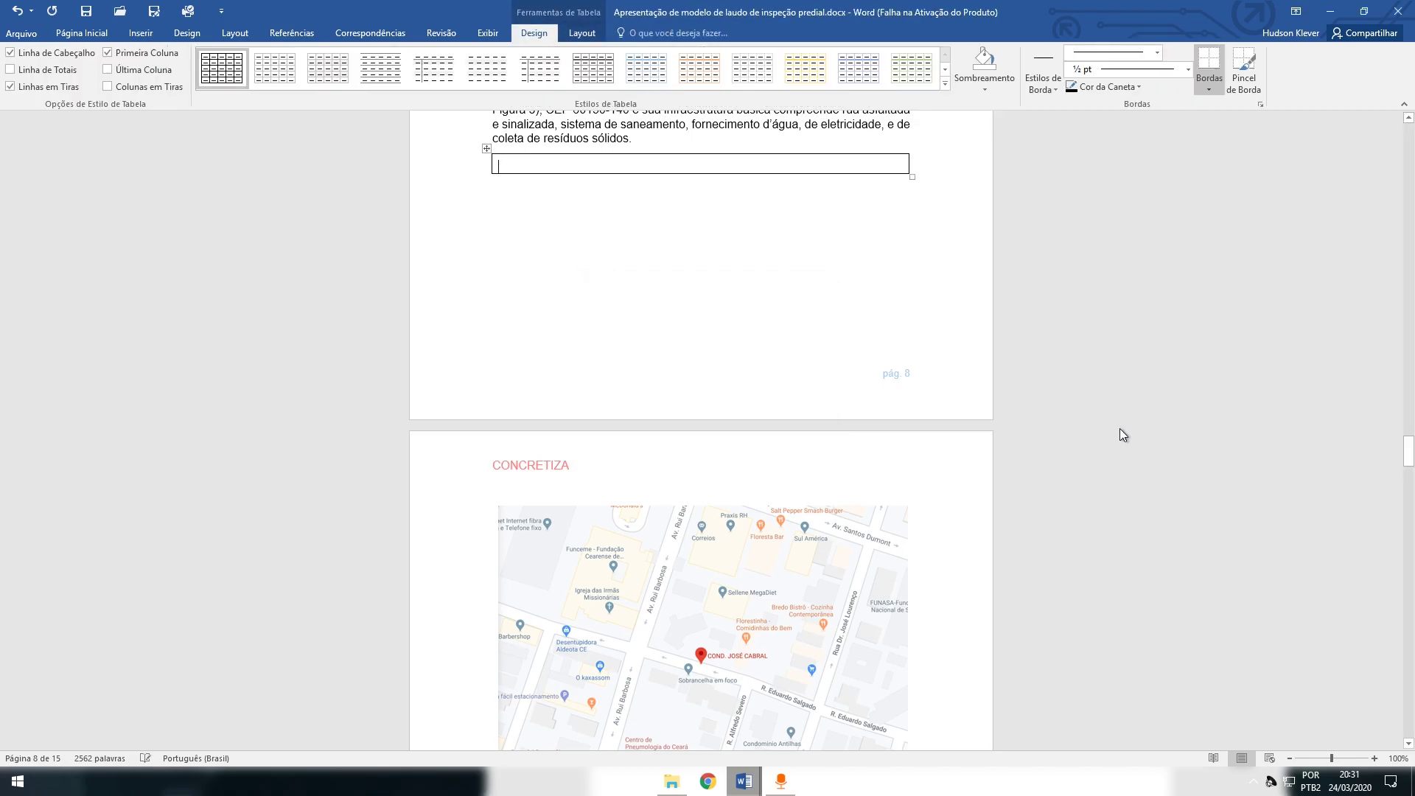
# Copy the map image above the Figura 2 caption into the new single-cell table and review its placement
pyautogui.scroll(2, 1120, 427)
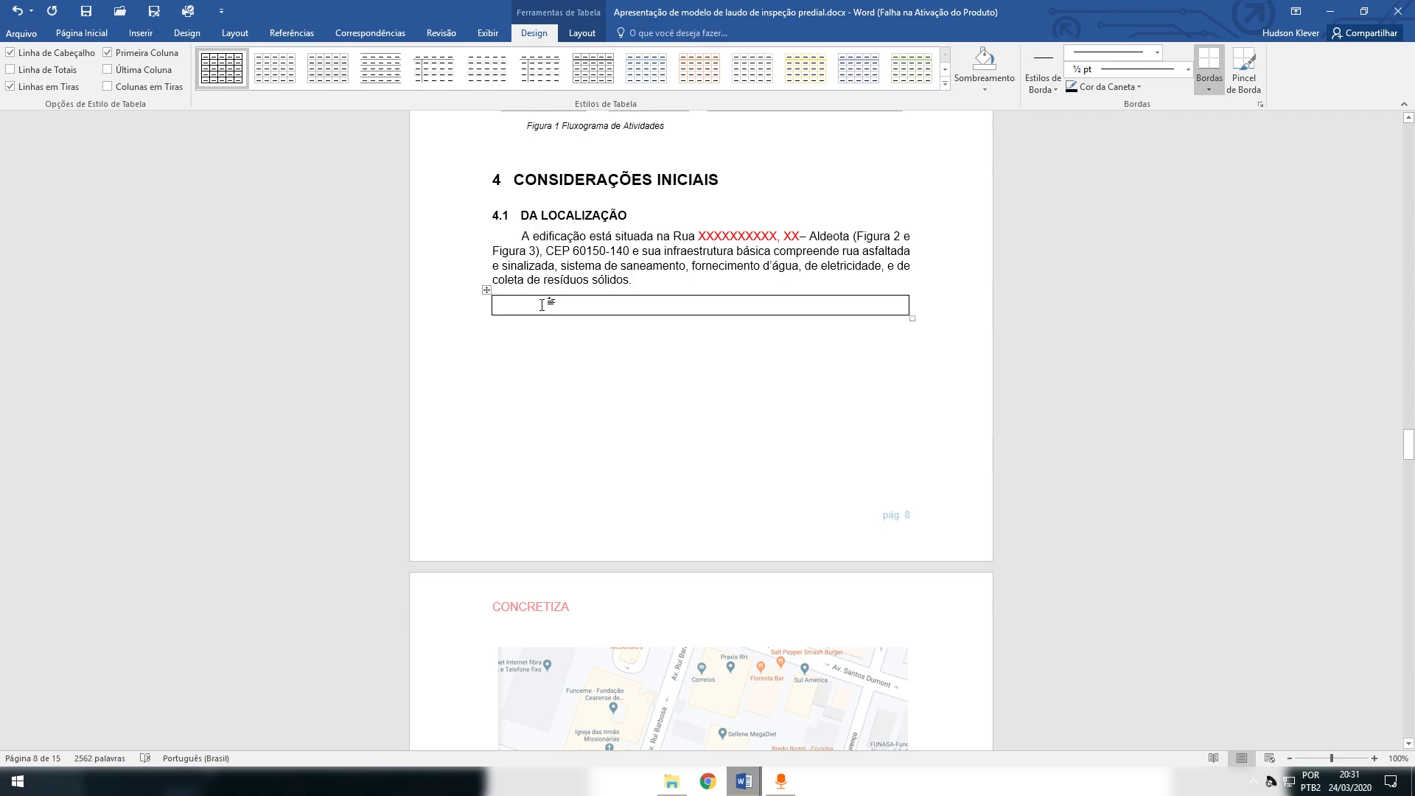
pyautogui.scroll(-4, 542, 305)
pyautogui.click(646, 437)
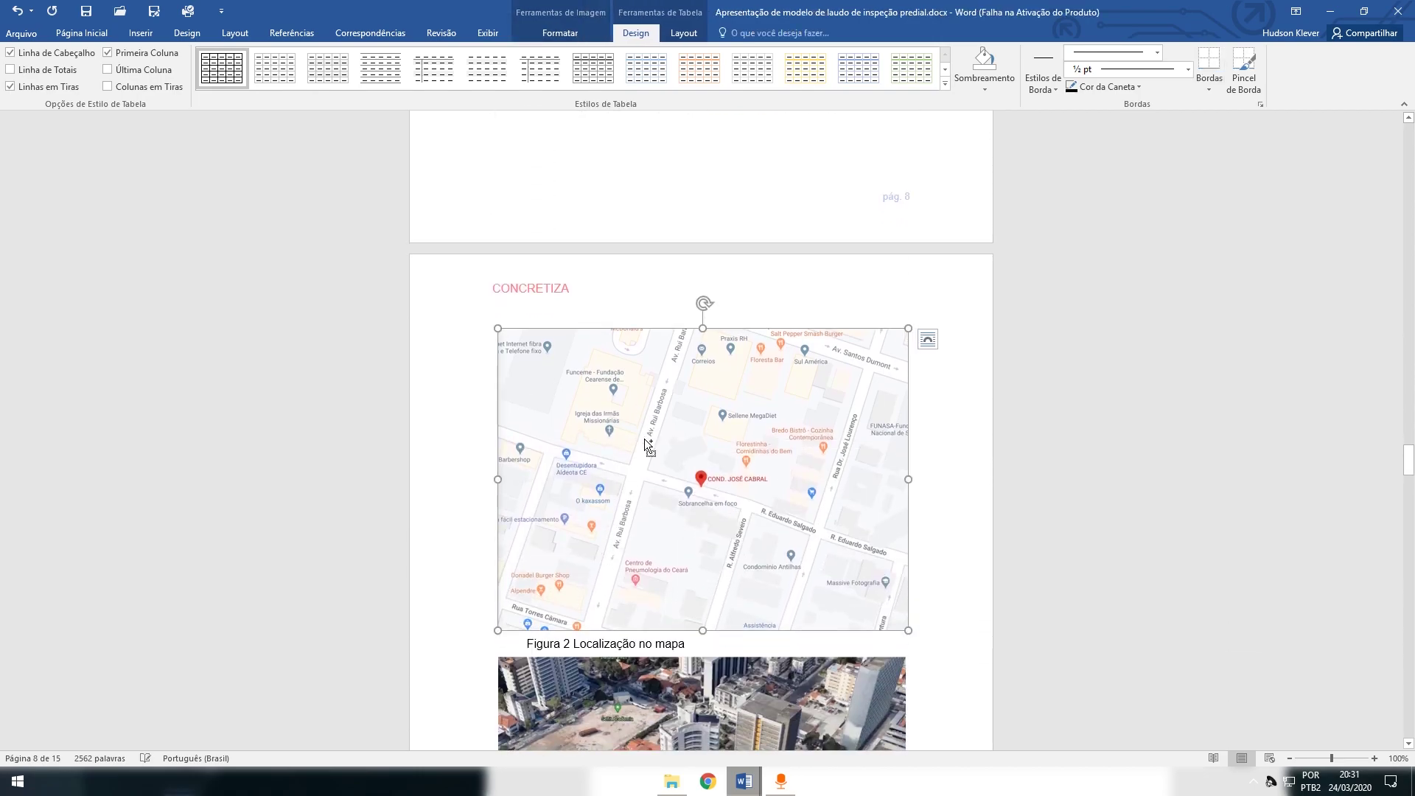
pyautogui.scroll(4, 644, 439)
pyautogui.click(581, 273)
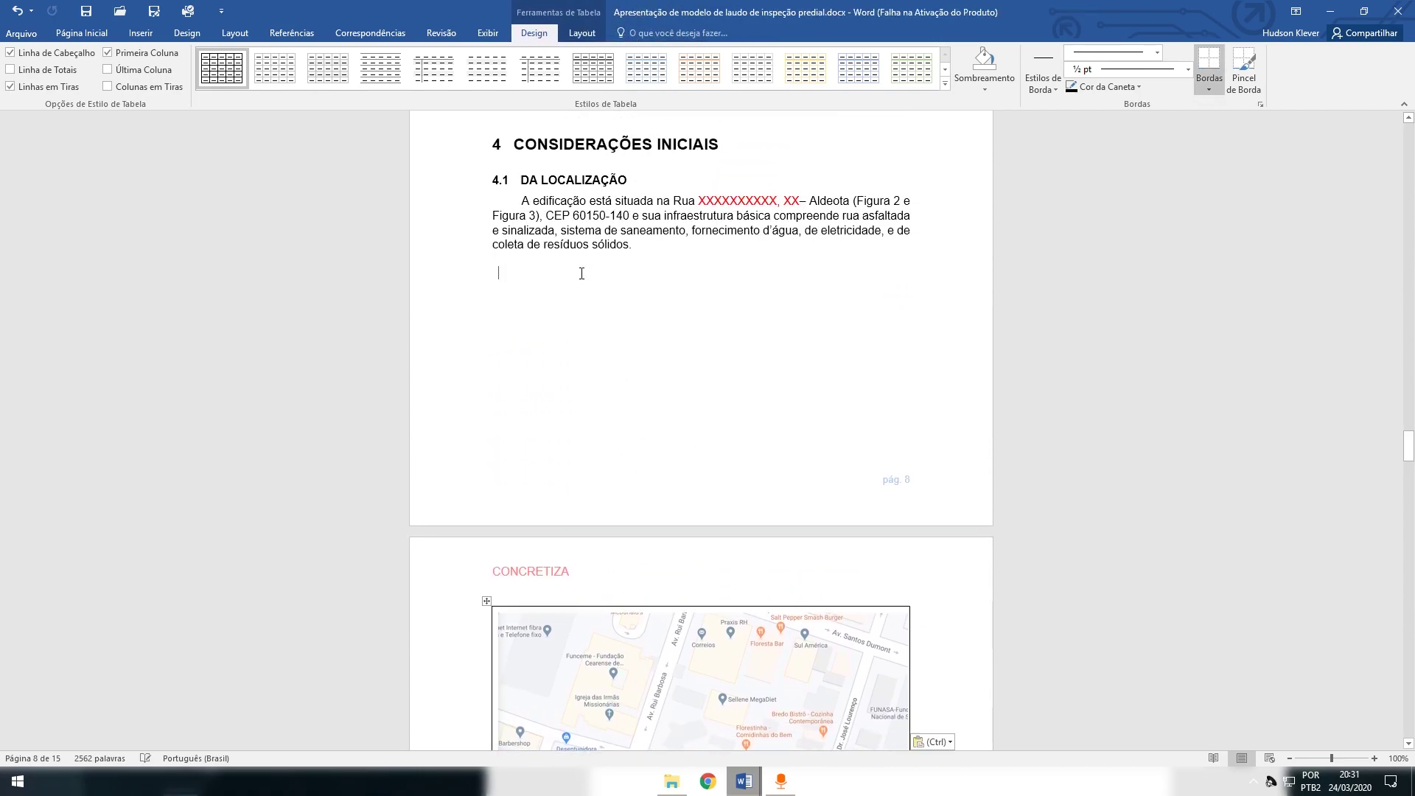
pyautogui.hotkey('ctrl', 'v')
pyautogui.scroll(-8, 701, 369)
pyautogui.scroll(1, 701, 370)
pyautogui.scroll(10, 701, 373)
pyautogui.scroll(-5, 701, 406)
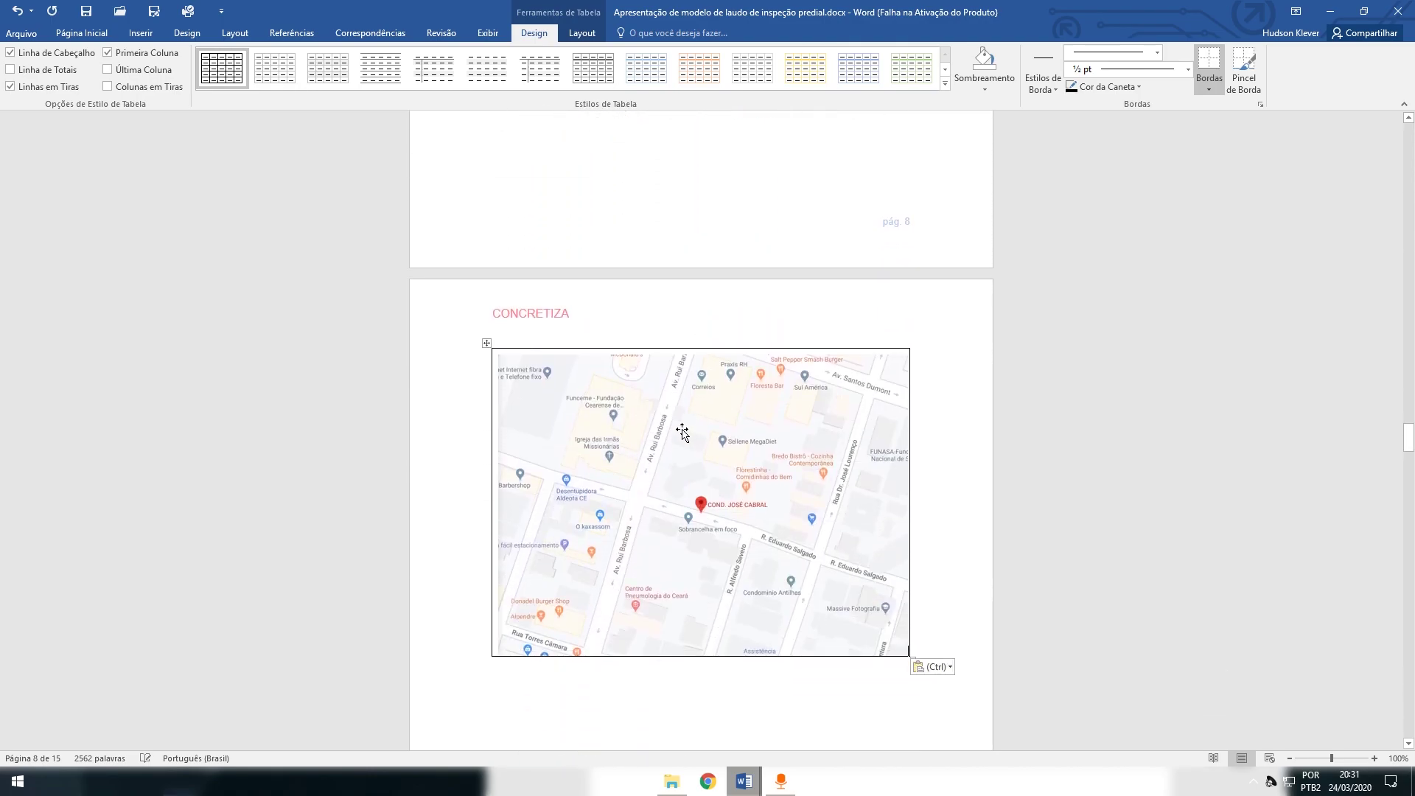
# Examine the position of the pasted map table on page 9 relative to the 4.1 text and the empty space on page 8
pyautogui.click(683, 433)
pyautogui.scroll(7, 649, 320)
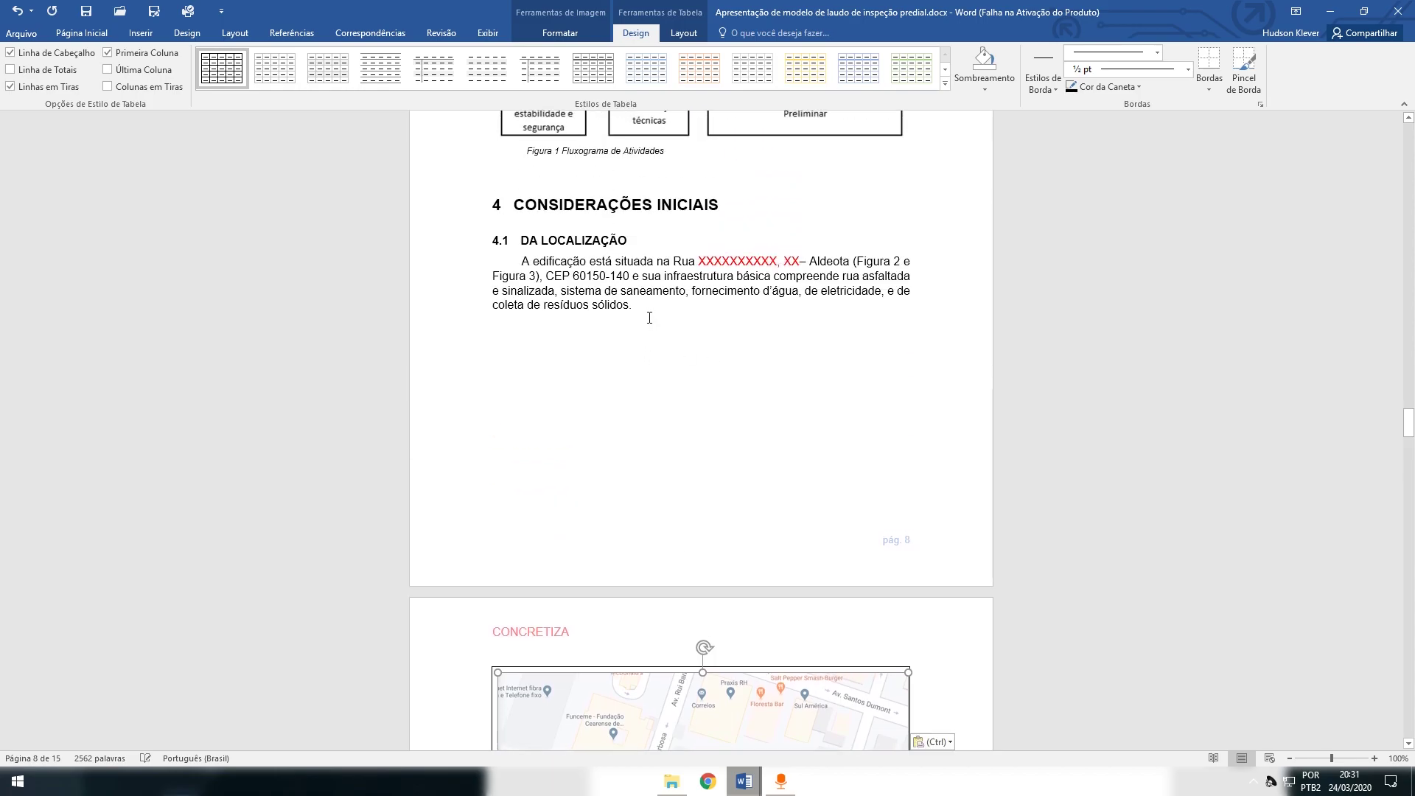
pyautogui.click(599, 322)
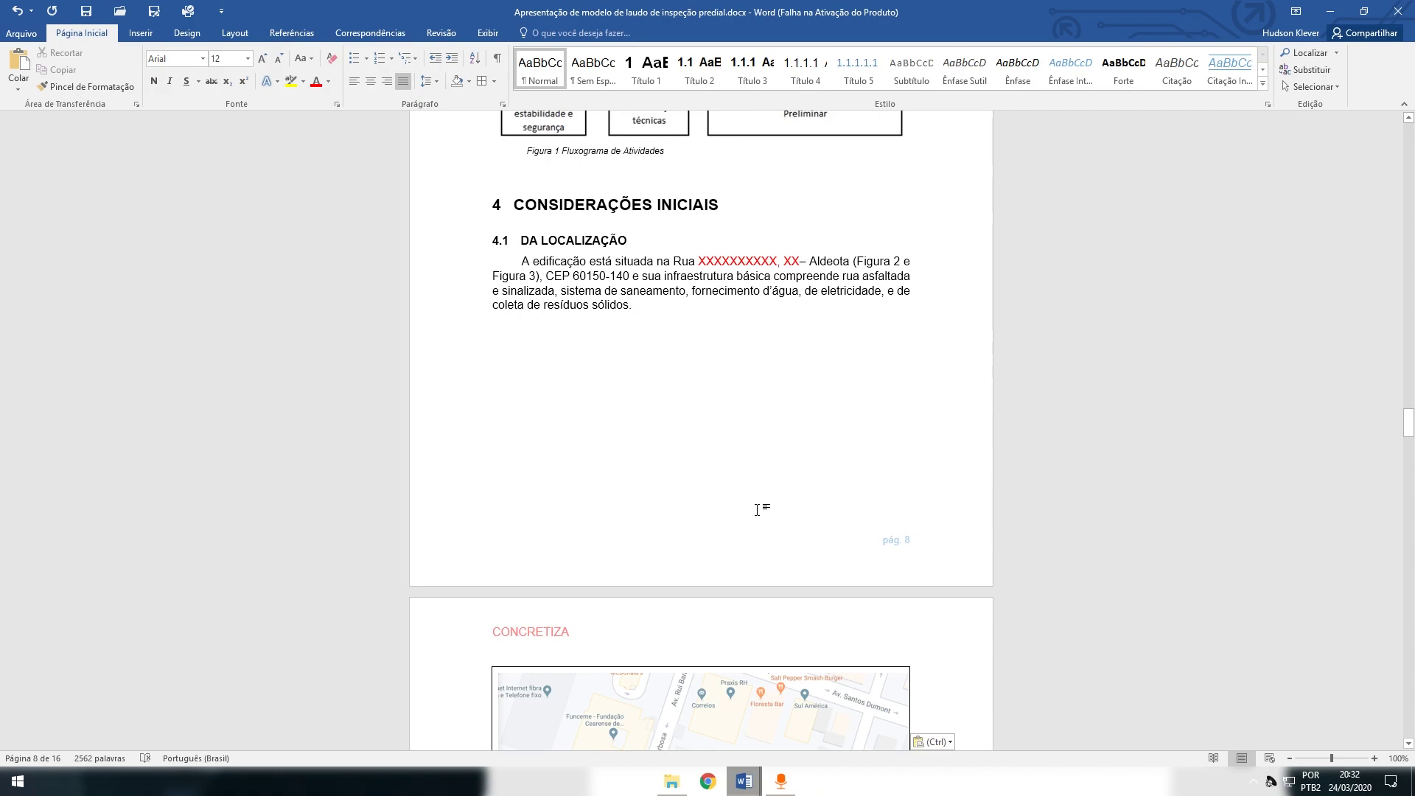
pyautogui.scroll(-5, 700, 479)
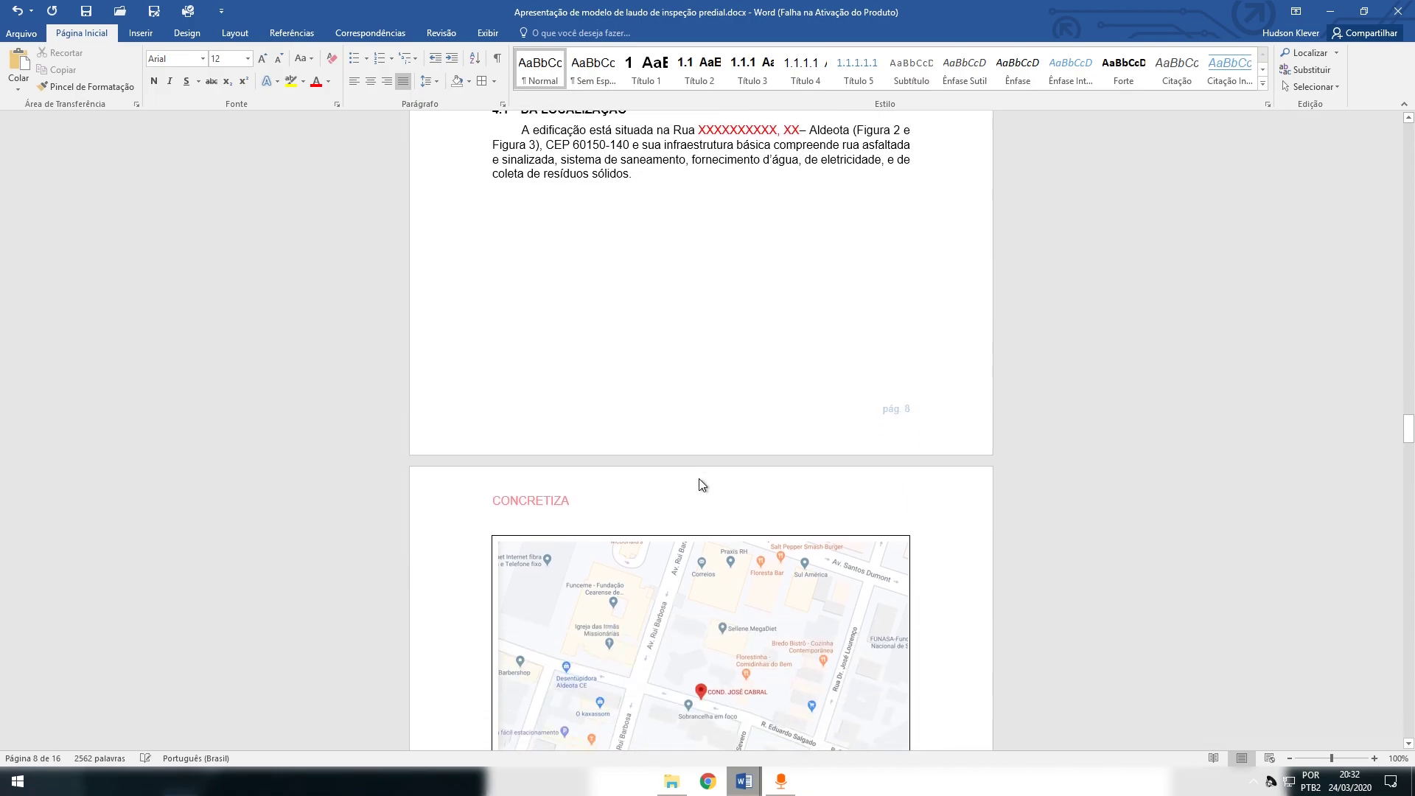
pyautogui.click(776, 520)
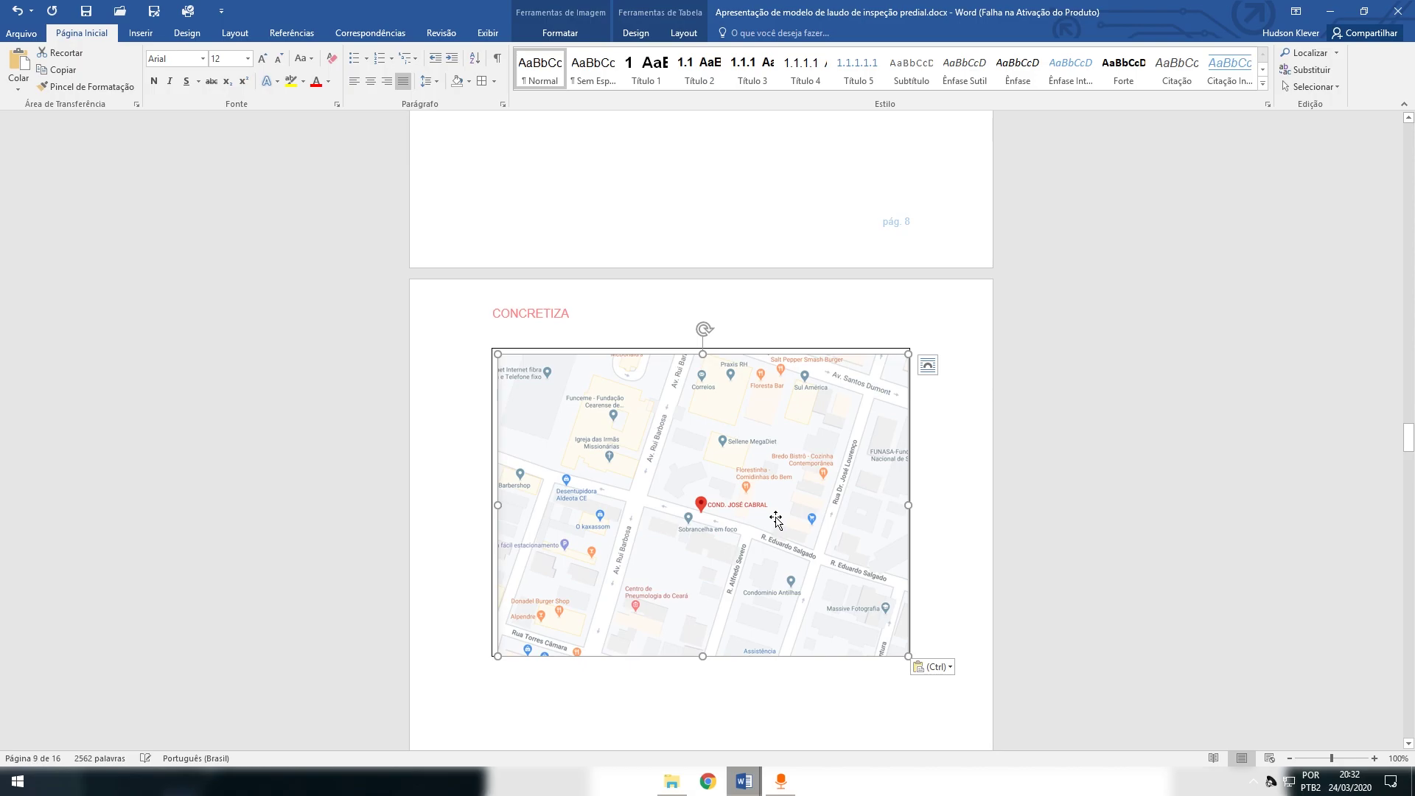
pyautogui.scroll(4, 776, 520)
pyautogui.scroll(-4, 711, 645)
pyautogui.hotkey('ctrl', 'v')
pyautogui.scroll(4, 737, 586)
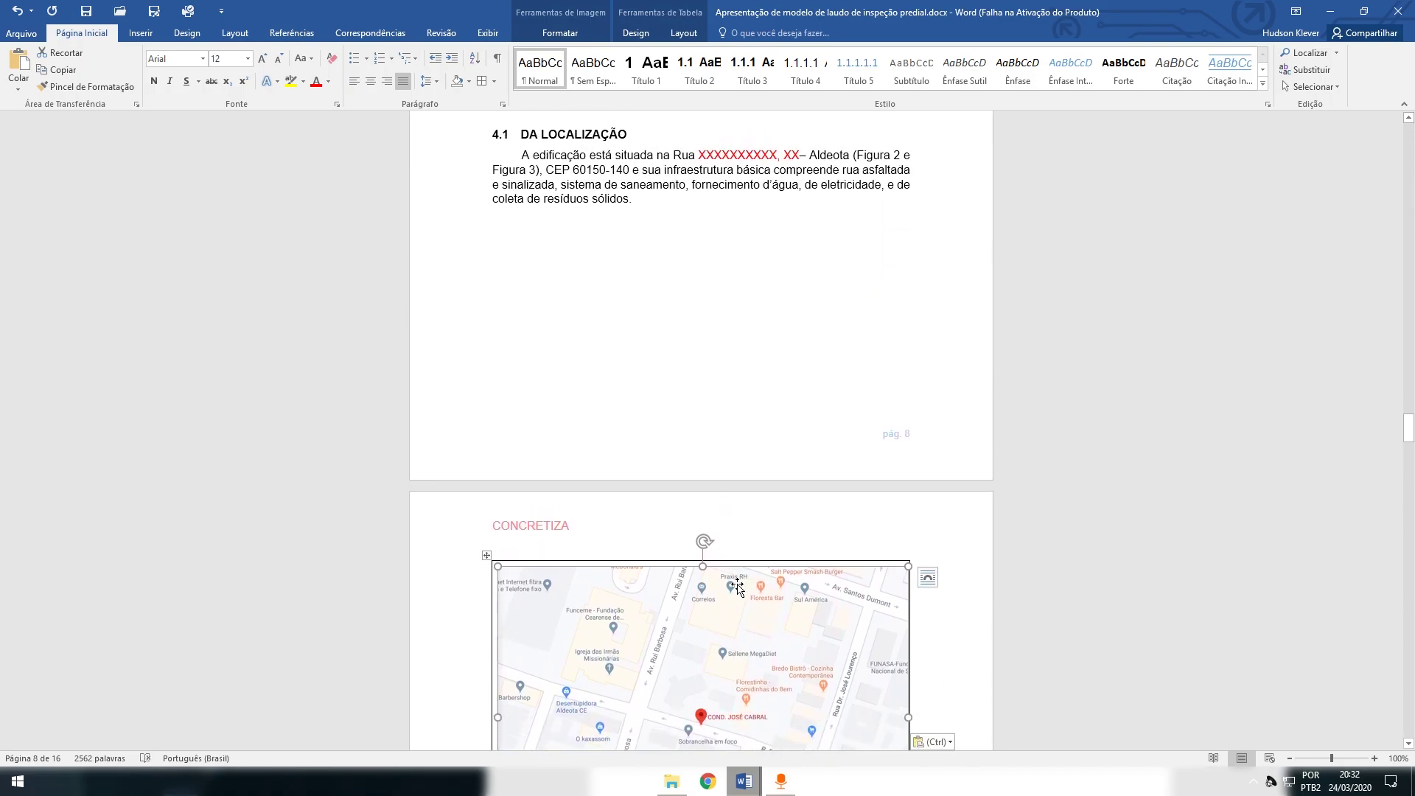
pyautogui.scroll(-4, 698, 275)
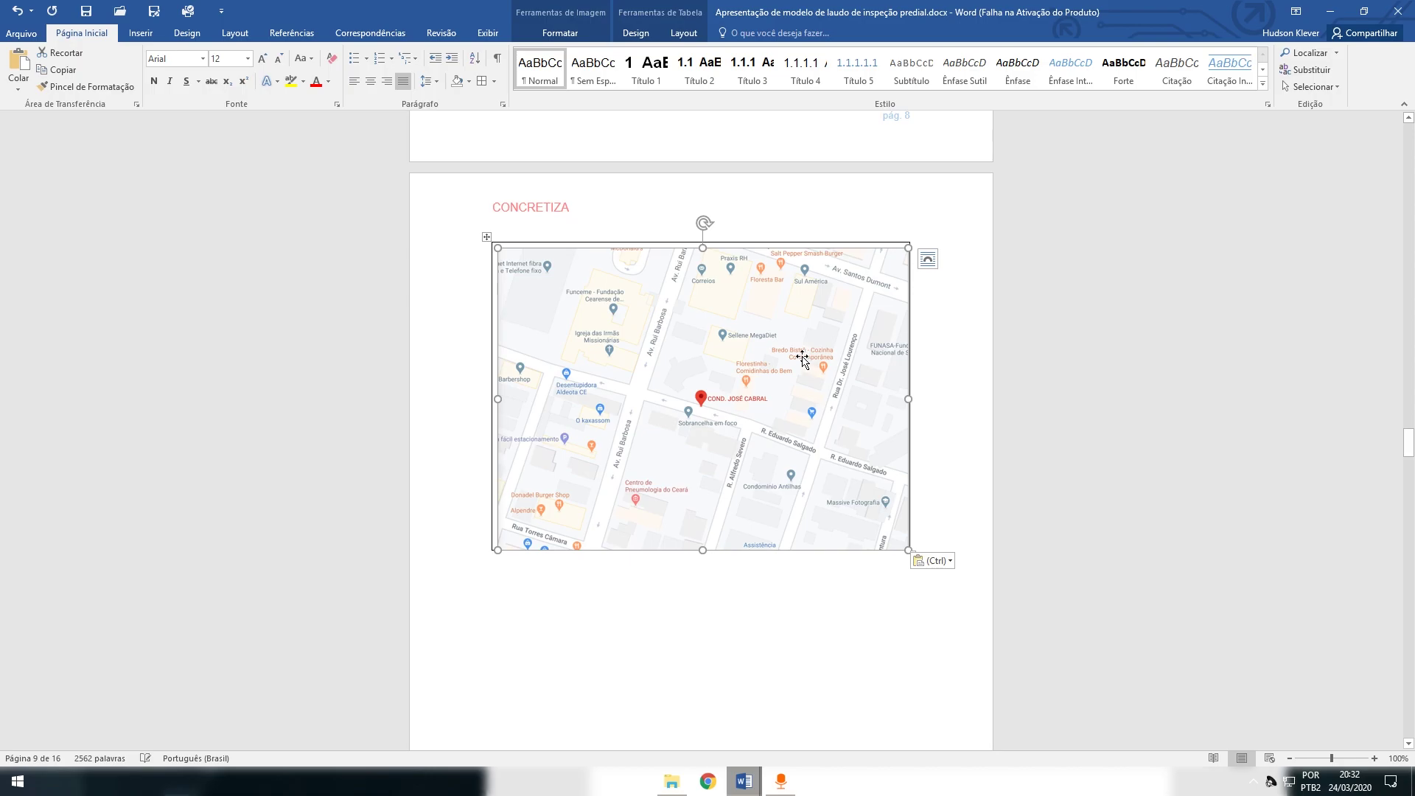
pyautogui.scroll(2, 802, 357)
pyautogui.scroll(4, 788, 383)
pyautogui.scroll(-4, 770, 406)
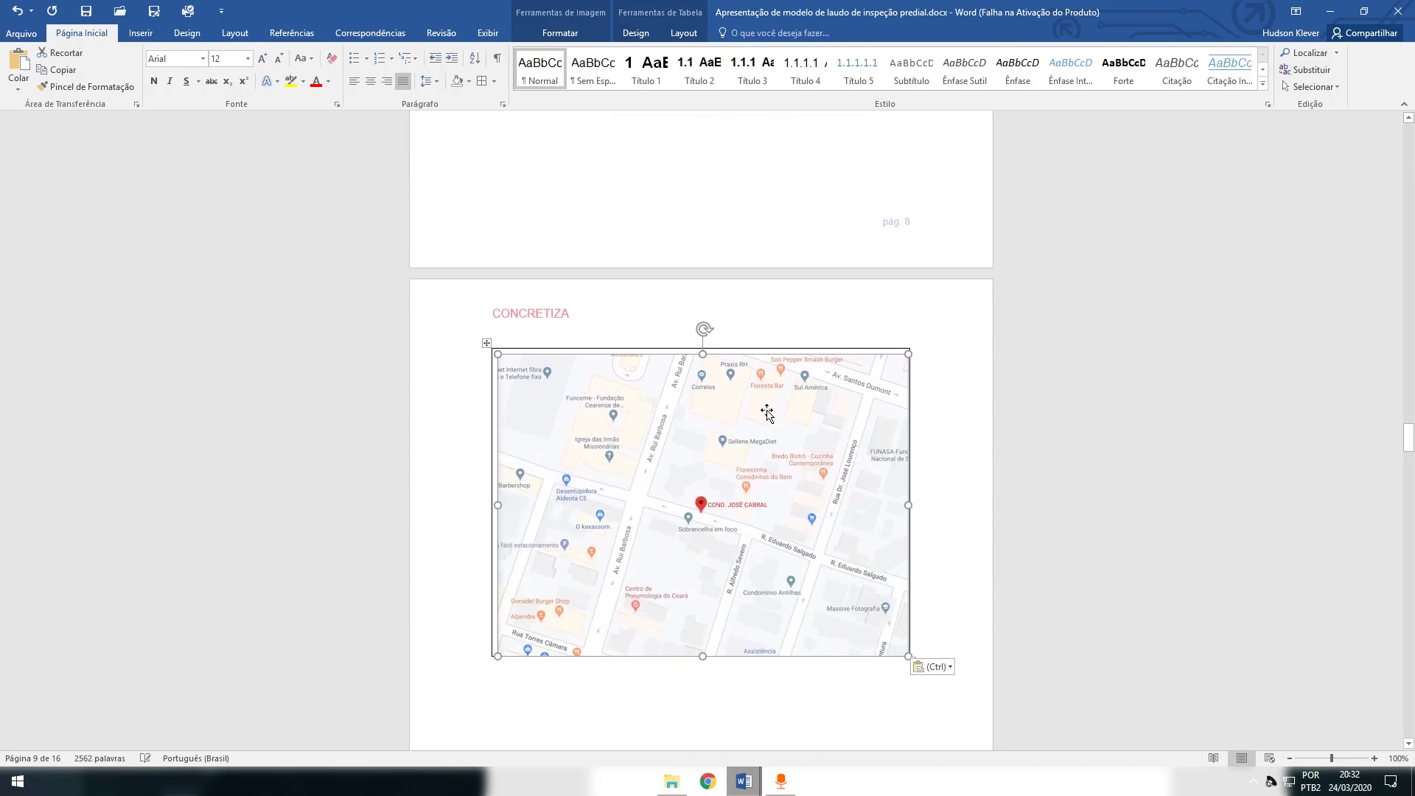
# Shrink the pasted map proportionally so its table fits under the 4.1 text on page 8
pyautogui.moveTo(907, 653); pyautogui.dragTo(770, 527)
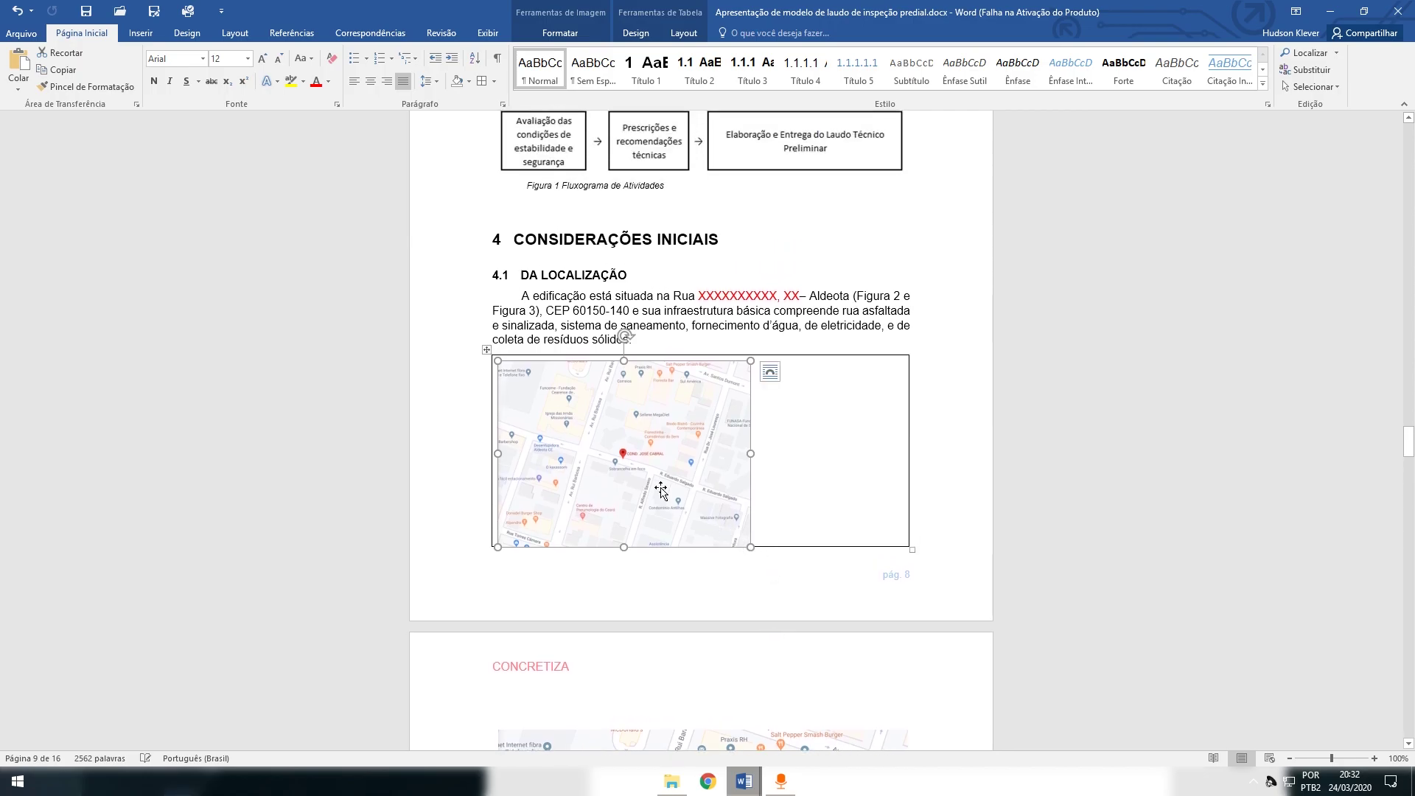
pyautogui.scroll(-2, 649, 442)
pyautogui.scroll(2, 656, 409)
pyautogui.click(673, 275)
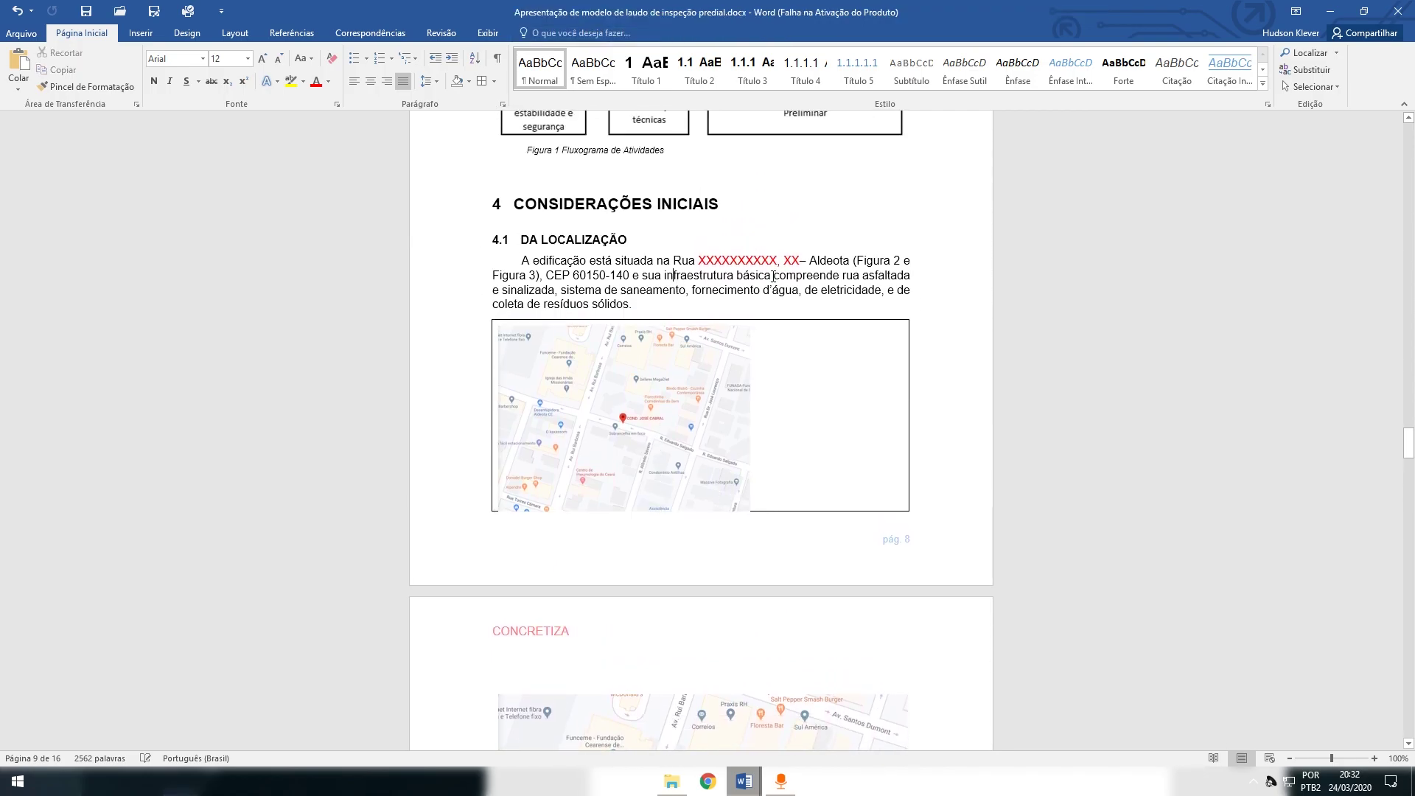
pyautogui.moveTo(706, 259); pyautogui.dragTo(792, 260)
pyautogui.moveTo(1408, 438)
pyautogui.mouseDown()
pyautogui.moveTo(1369, 205)
pyautogui.moveTo(1411, 221)
pyautogui.moveTo(1412, 462)
pyautogui.moveTo(1410, 448)
pyautogui.mouseUp()
# Enlarge the pasted map proportionally to fill the full width of its table
pyautogui.click(726, 385)
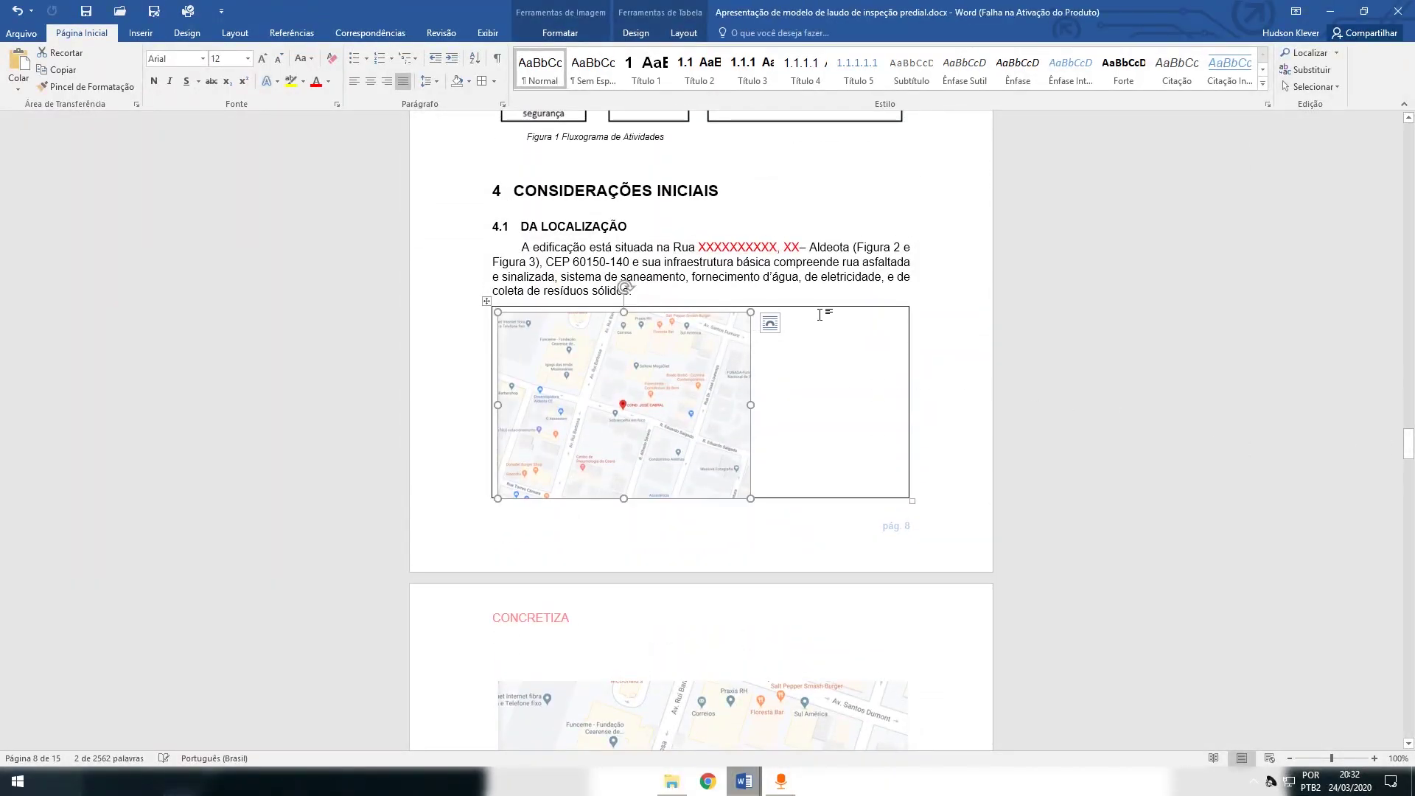
pyautogui.moveTo(750, 498); pyautogui.dragTo(855, 617)
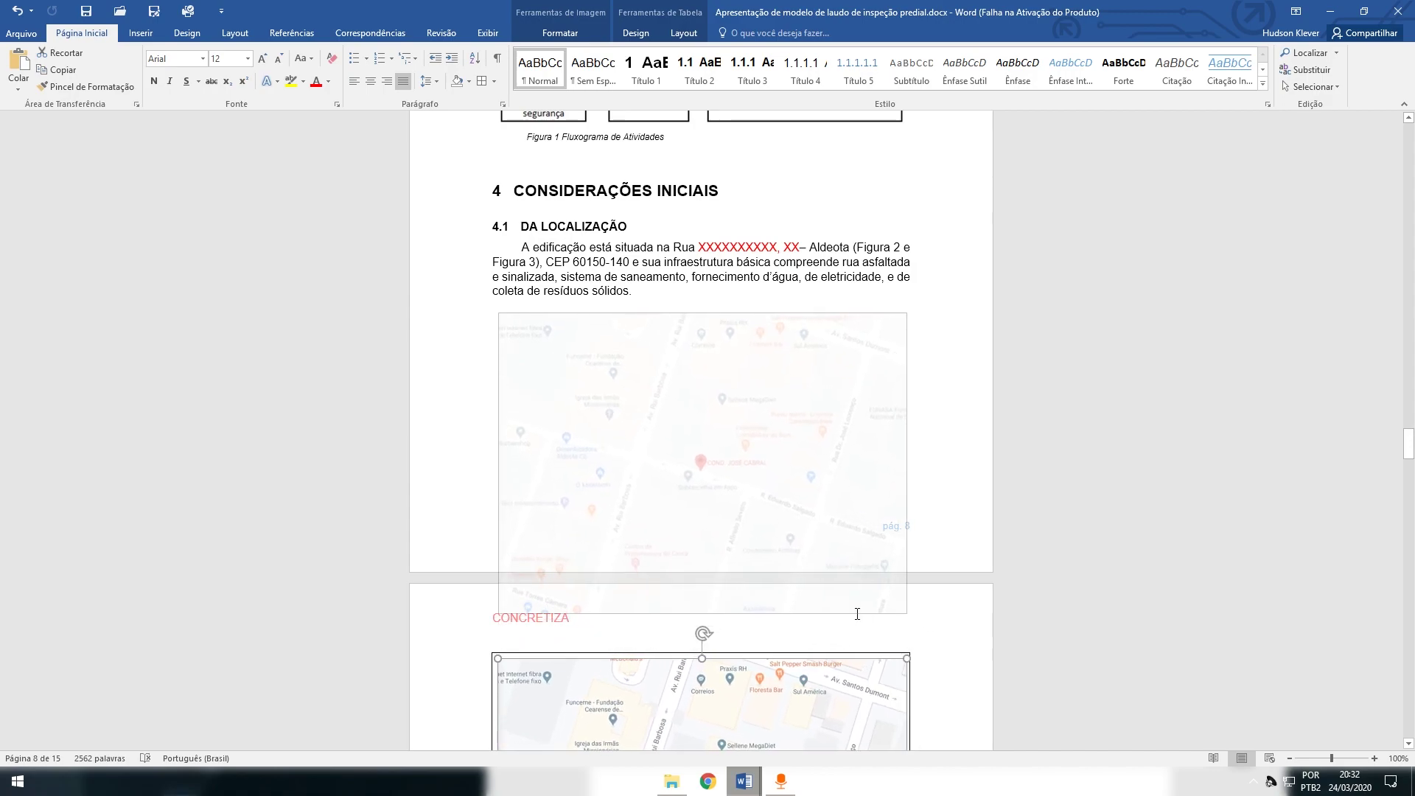
pyautogui.scroll(-10, 851, 604)
pyautogui.scroll(5, 842, 590)
pyautogui.scroll(4, 840, 590)
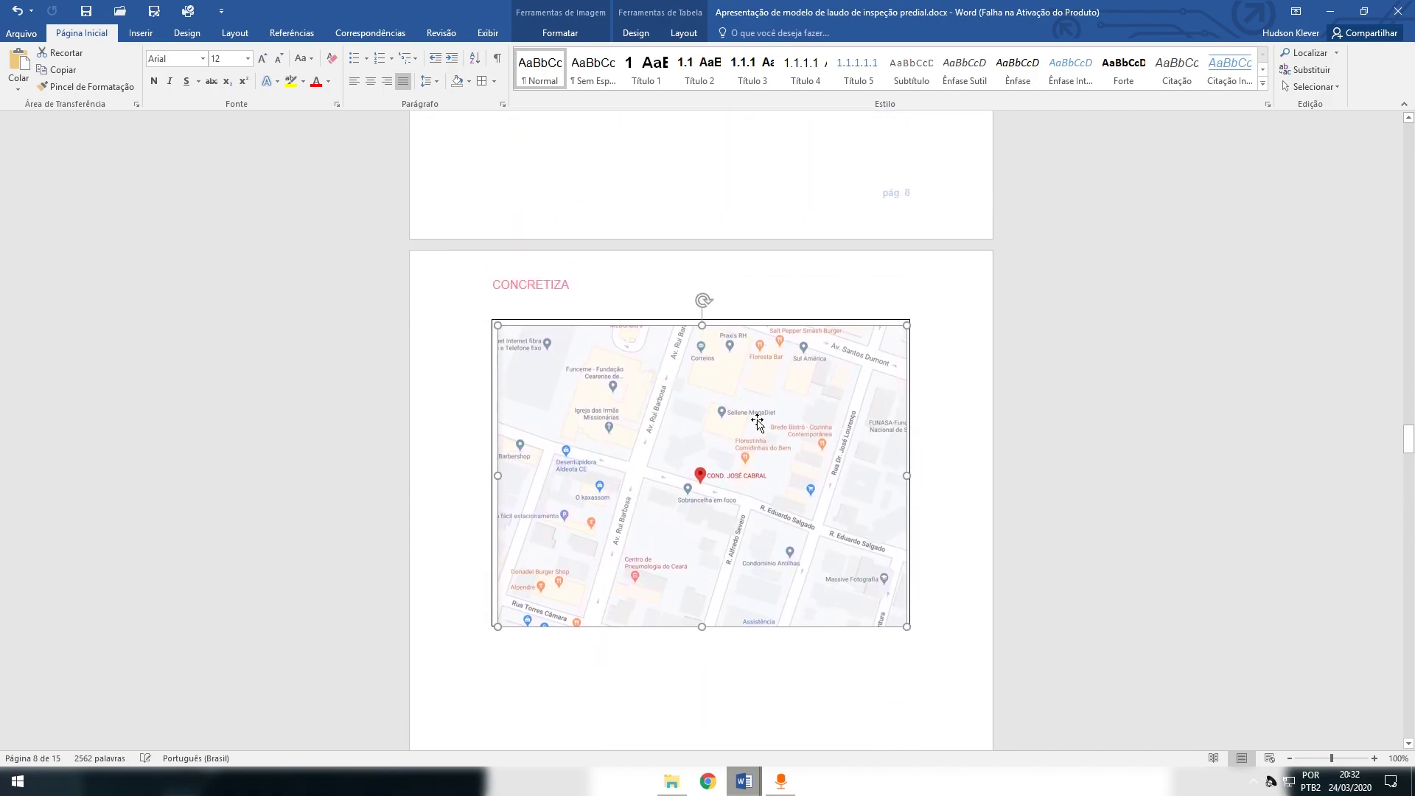
# Examine the page break between the 4.1 text and the full-width map, and deselect the map
pyautogui.scroll(-5, 825, 484)
pyautogui.scroll(-3, 825, 484)
pyautogui.scroll(3, 824, 480)
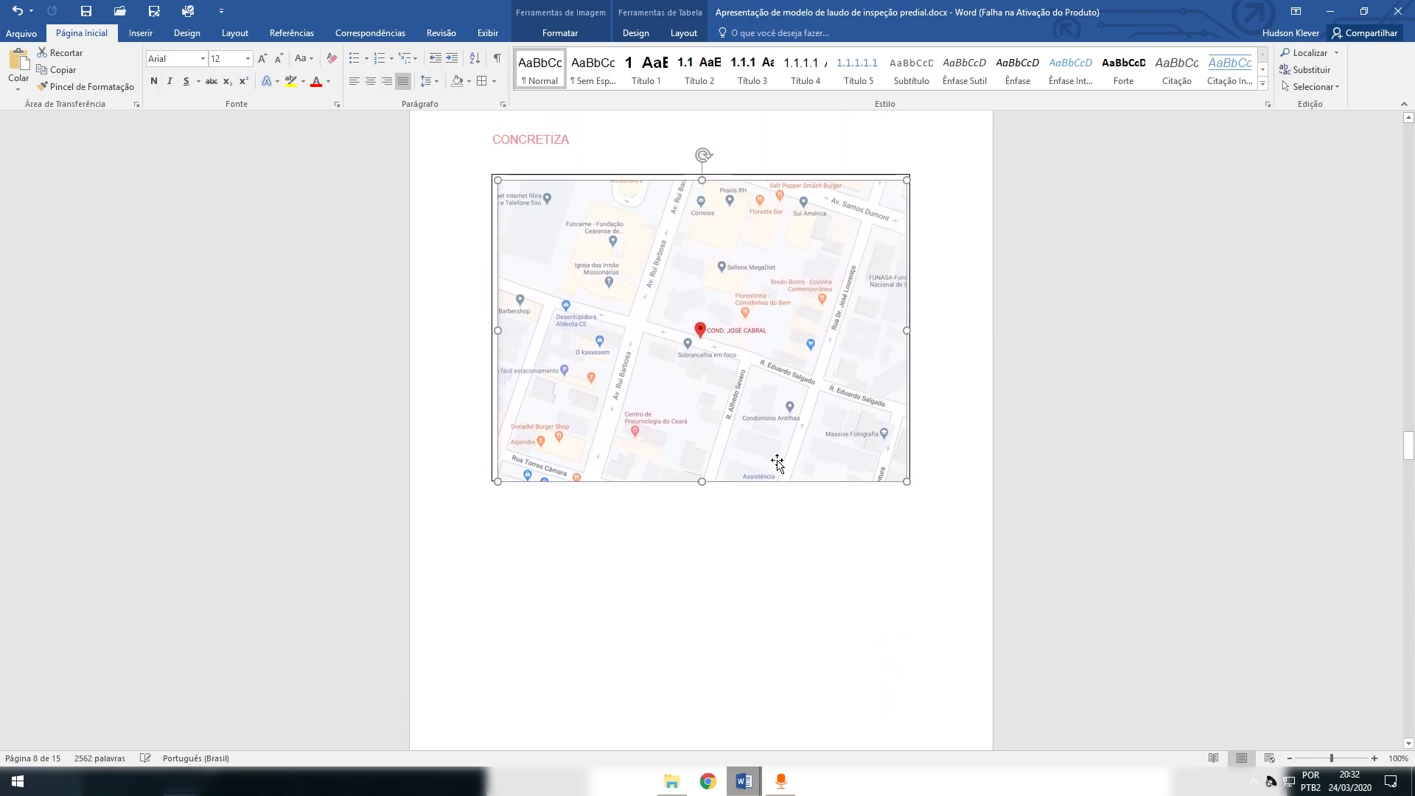
pyautogui.scroll(3, 724, 332)
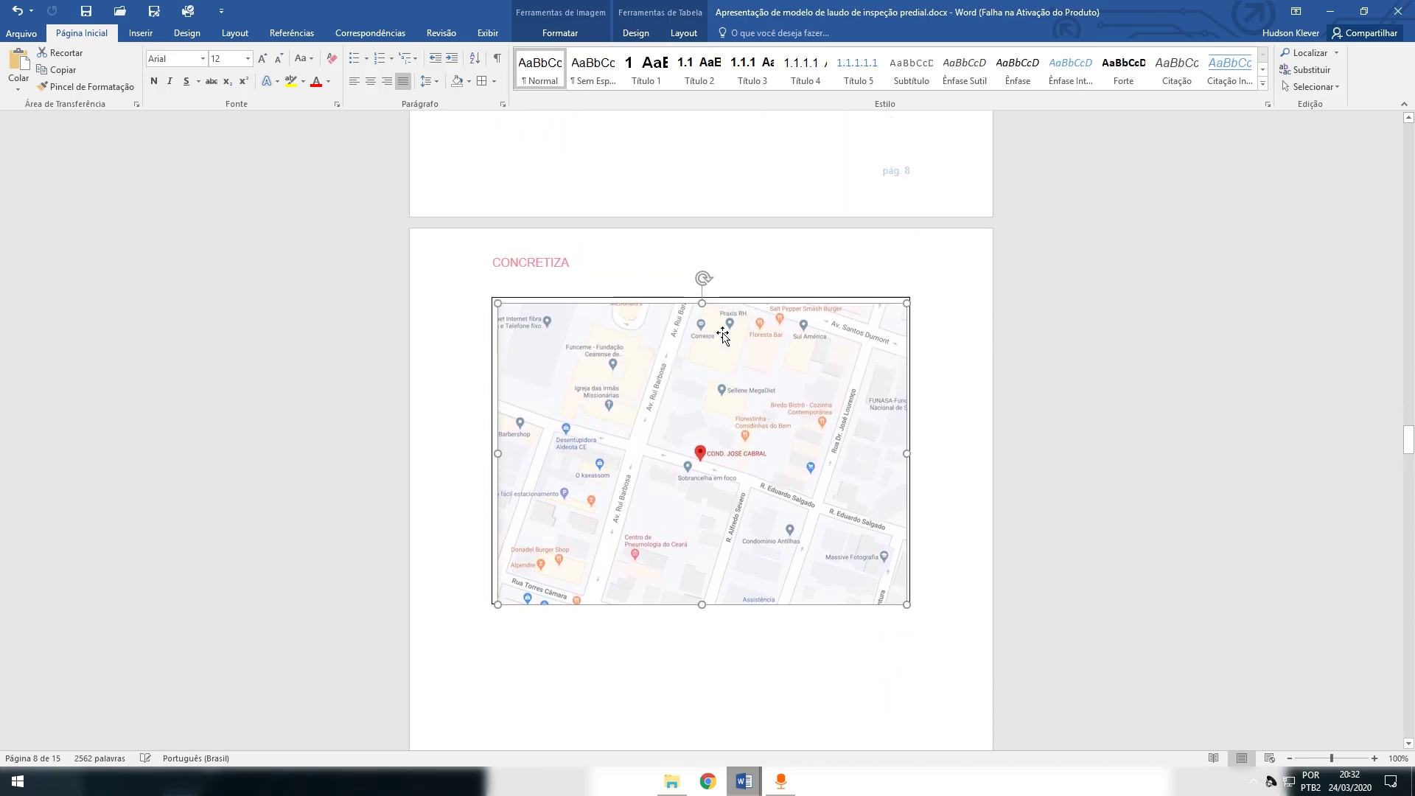
pyautogui.scroll(-6, 720, 335)
pyautogui.scroll(8, 759, 296)
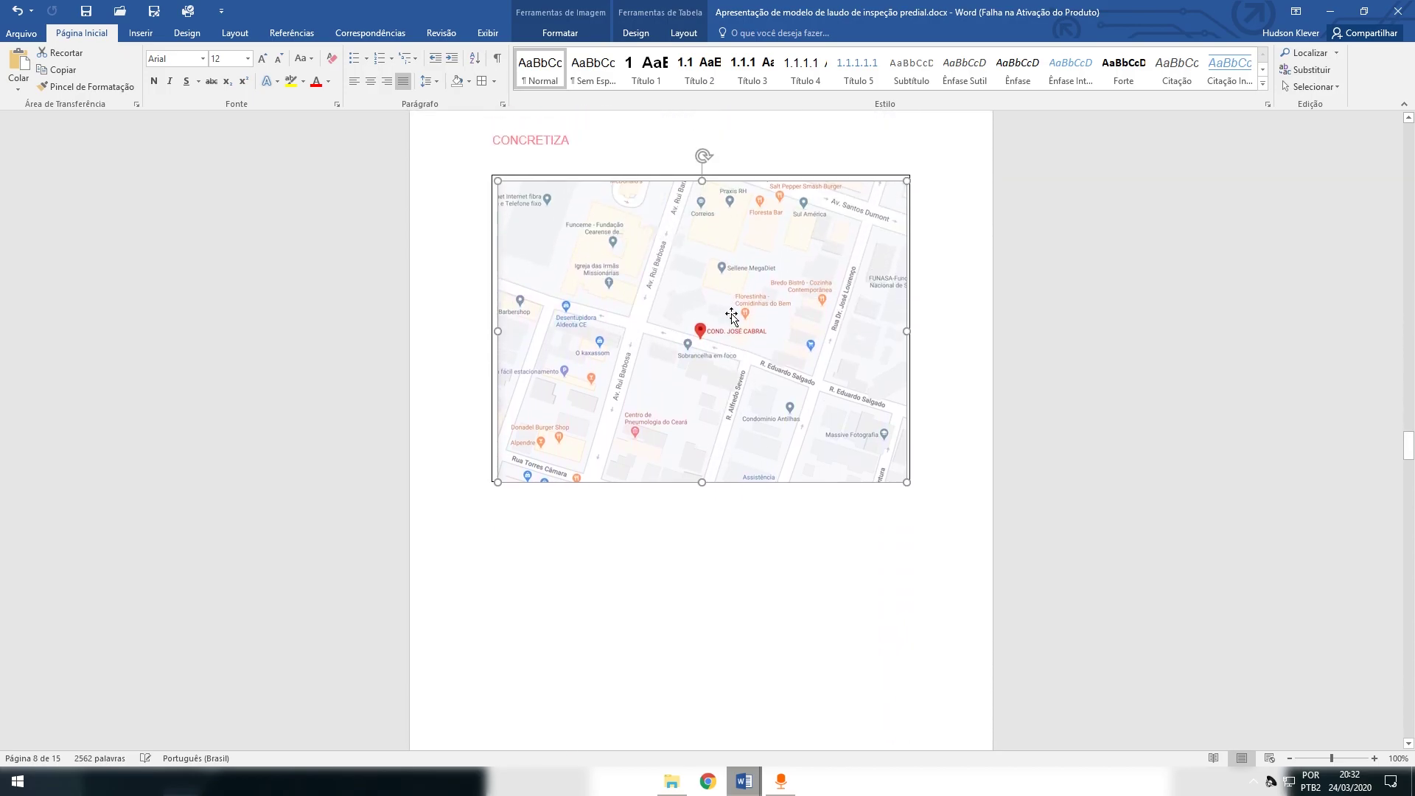
pyautogui.scroll(-2, 619, 295)
pyautogui.scroll(-10, 619, 294)
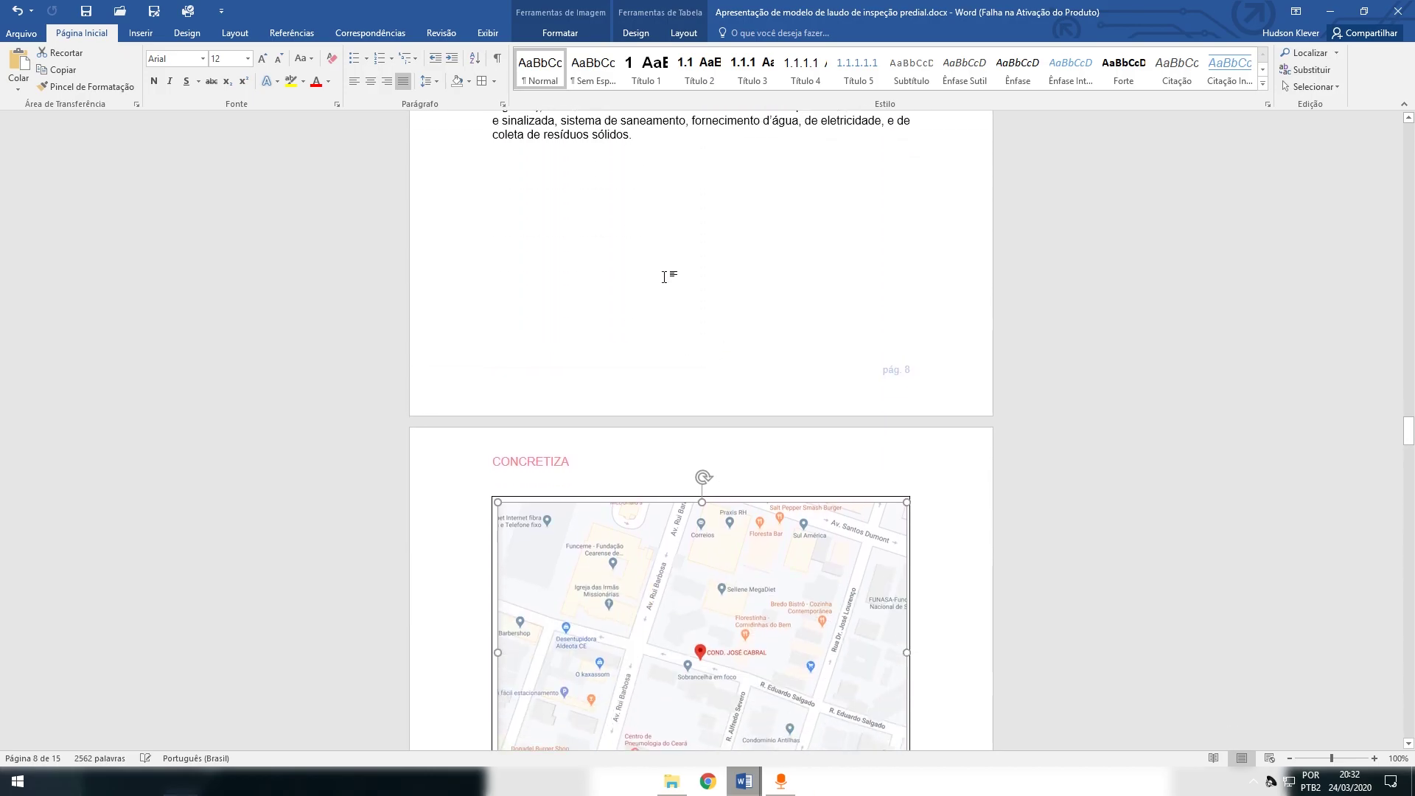
pyautogui.click(687, 355)
pyautogui.scroll(10, 682, 357)
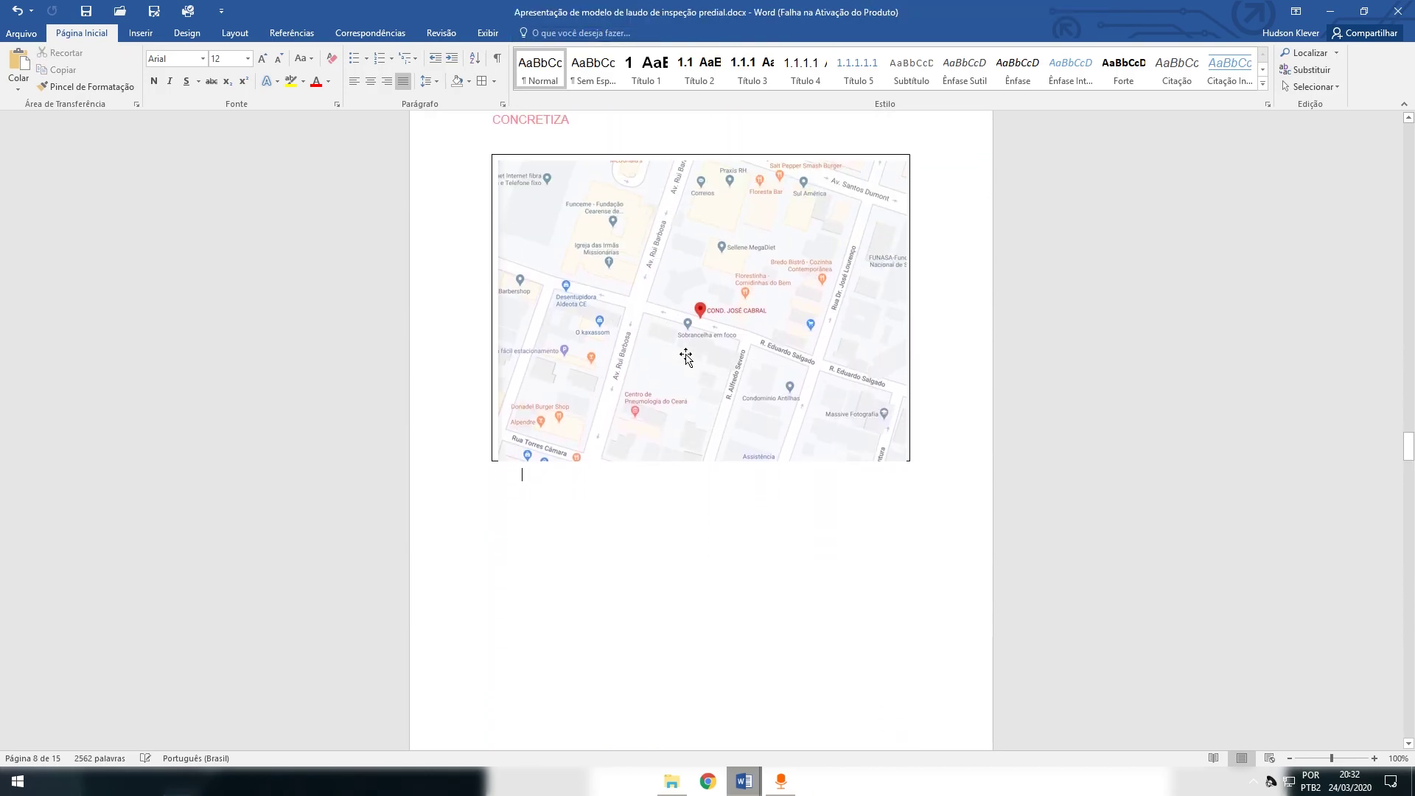
# Shrink the pasted map slightly and proportionally so it sits within its table's borders on page 9
pyautogui.click(493, 413)
pyautogui.scroll(-3, 679, 373)
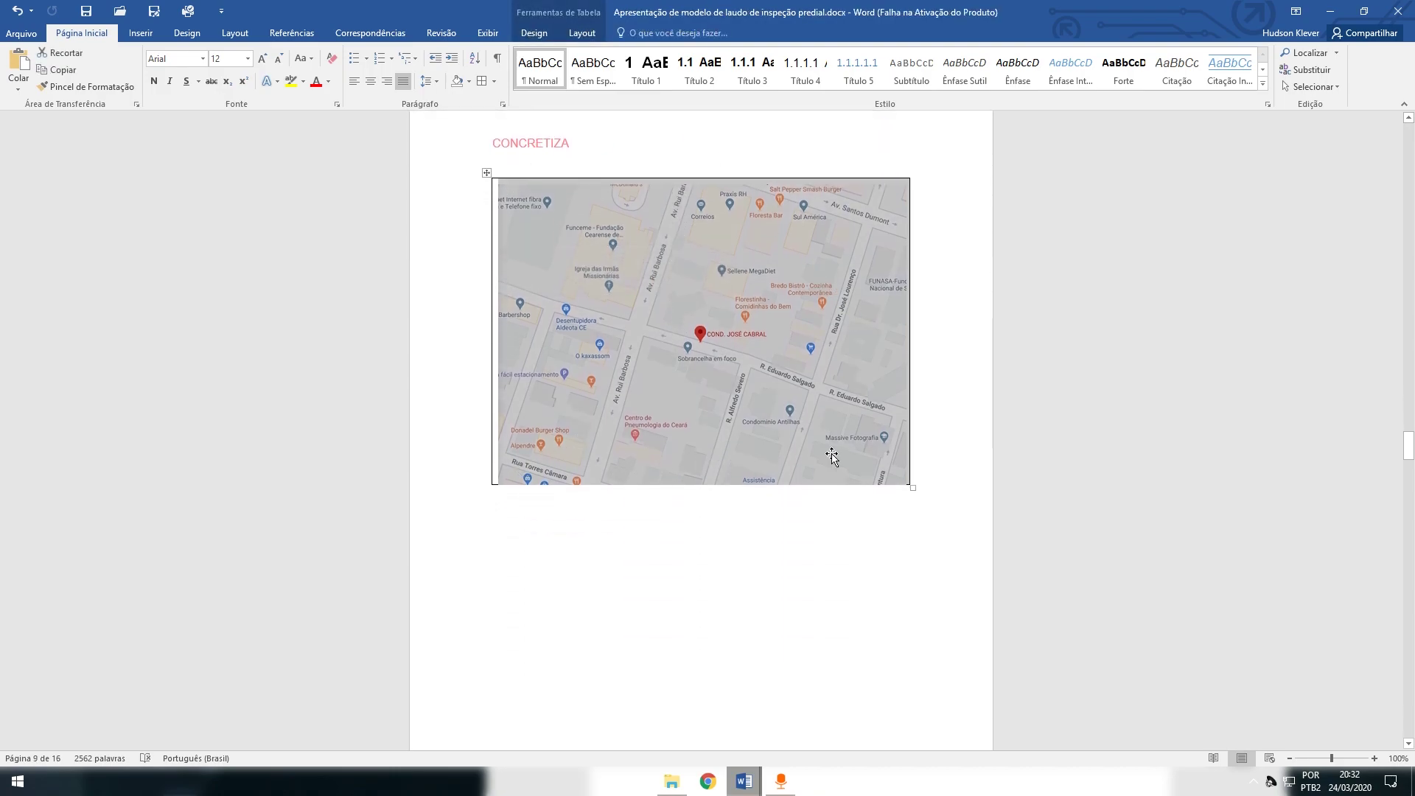
pyautogui.click(905, 464)
pyautogui.moveTo(906, 483)
pyautogui.mouseDown()
pyautogui.moveTo(893, 476)
pyautogui.moveTo(905, 479)
pyautogui.mouseUp()
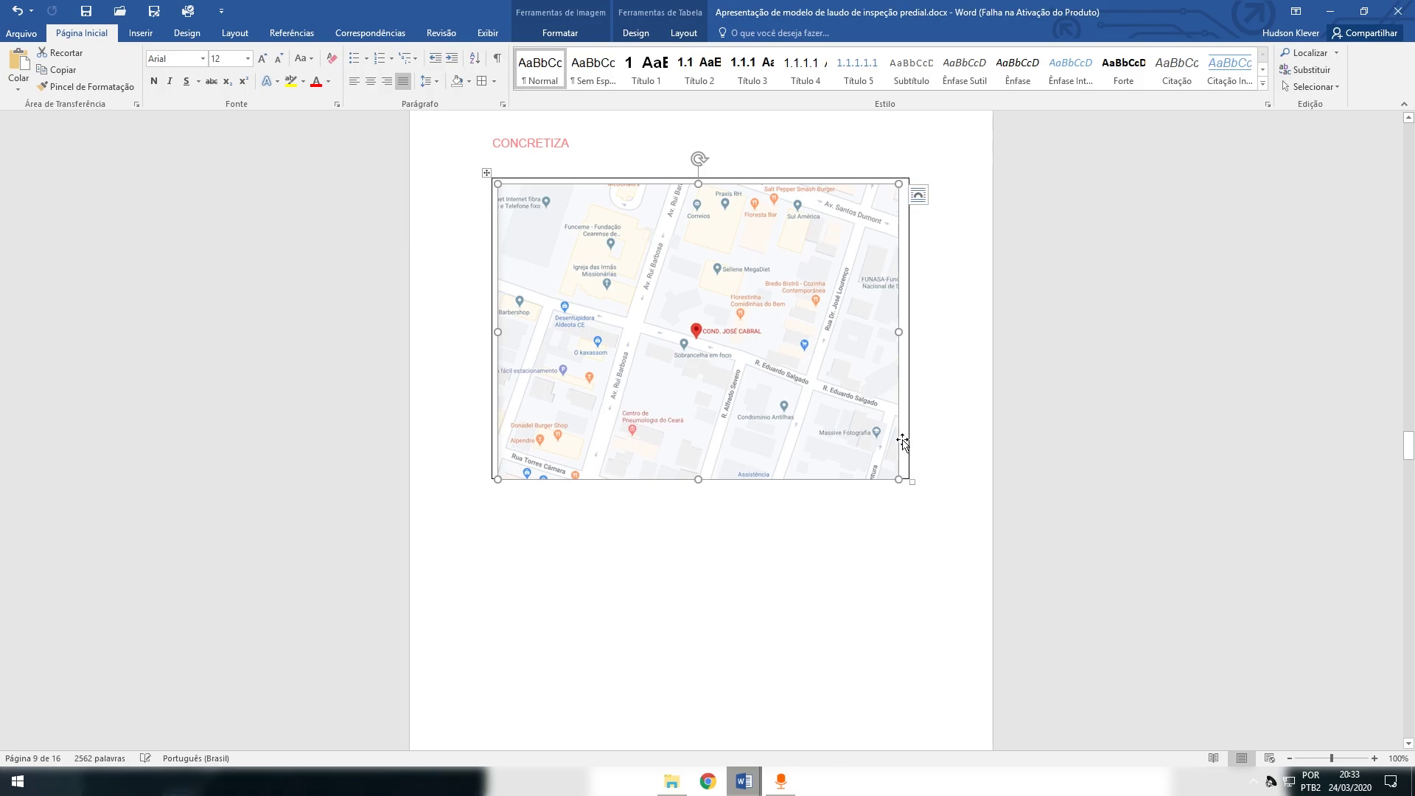
# Remove all borders from the table holding the map
pyautogui.rightClick(906, 439)
pyautogui.press('Escape')
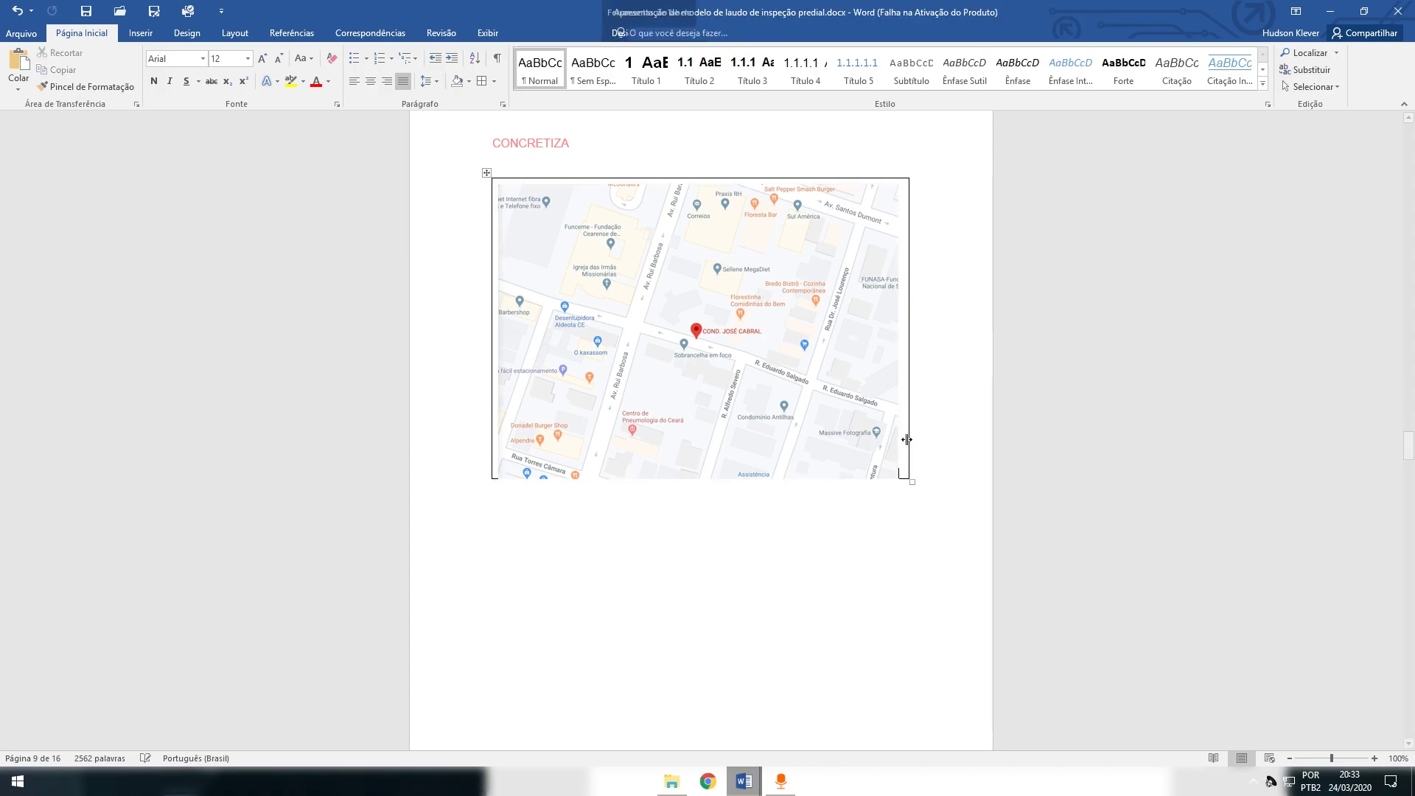
pyautogui.click(492, 78)
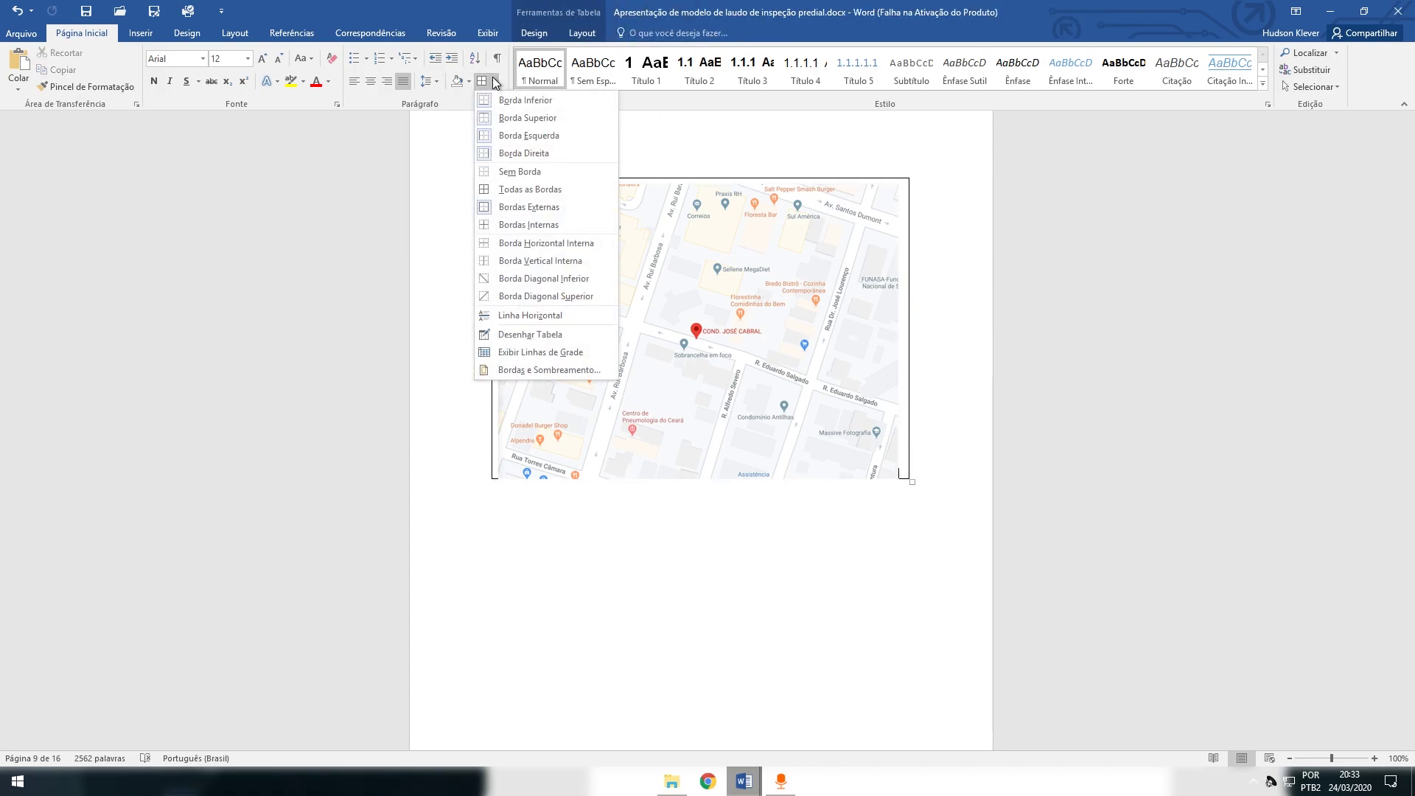
pyautogui.click(555, 170)
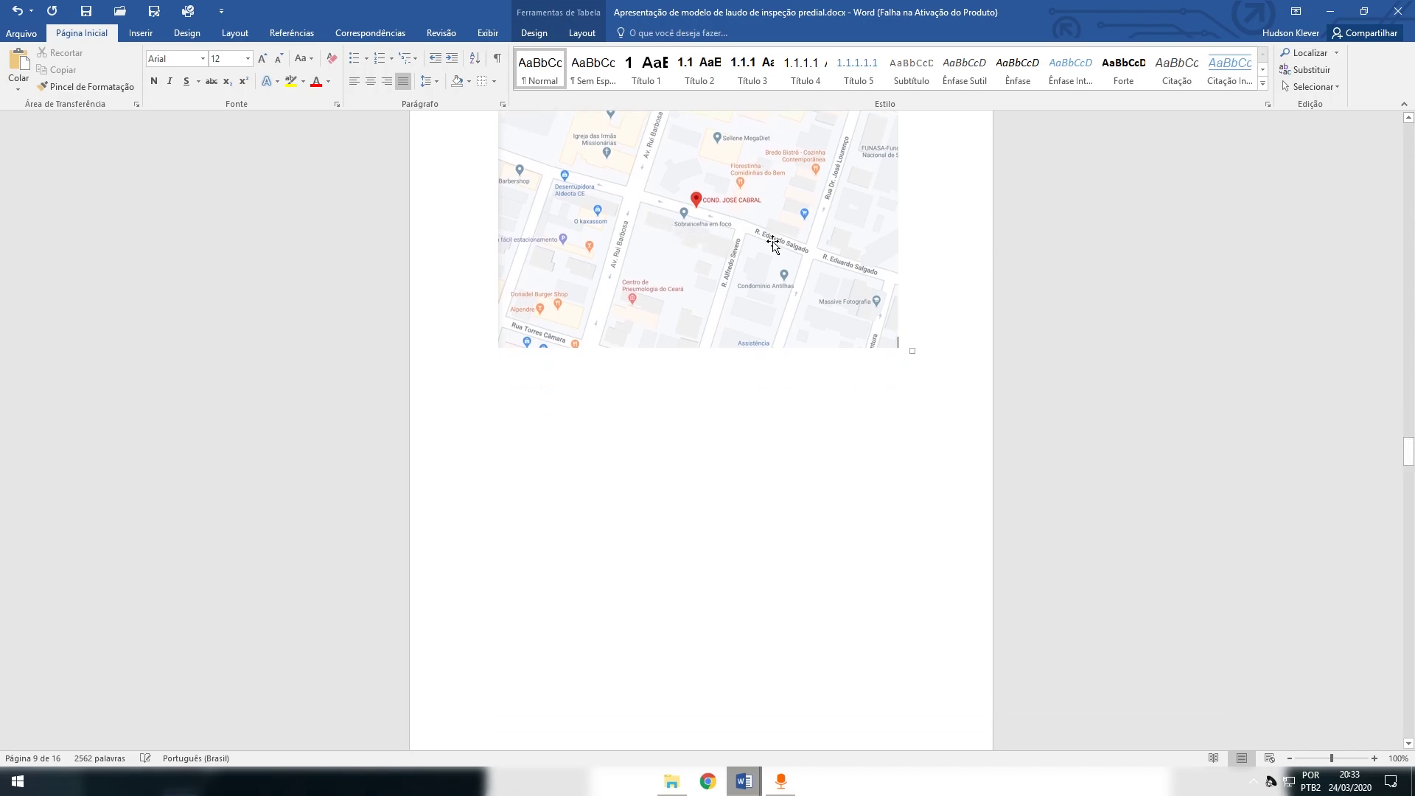
# Insert the caption "Figura 2 - Localização no mapa" below the map, using the Figura label
pyautogui.click(773, 243)
pyautogui.scroll(1, 772, 243)
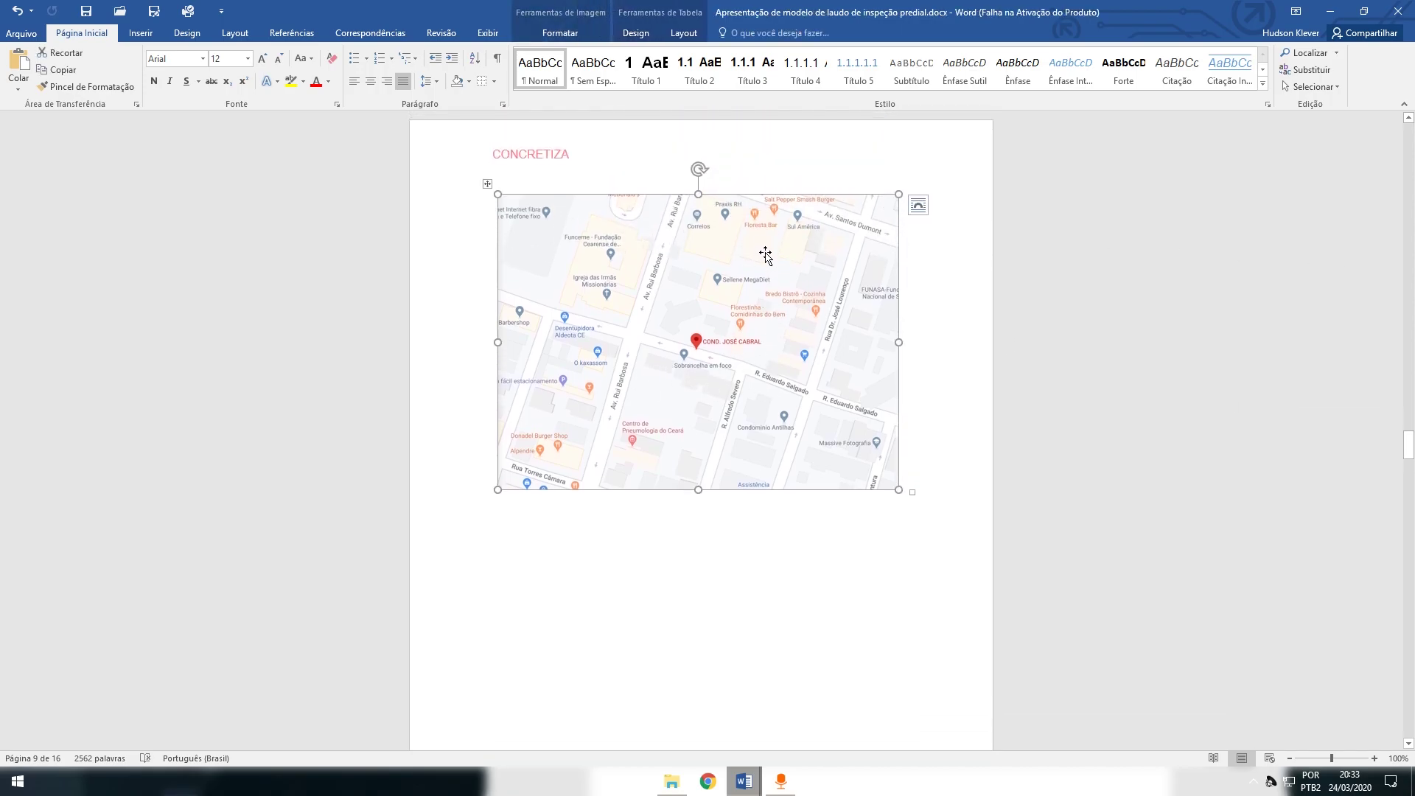
pyautogui.rightClick(773, 255)
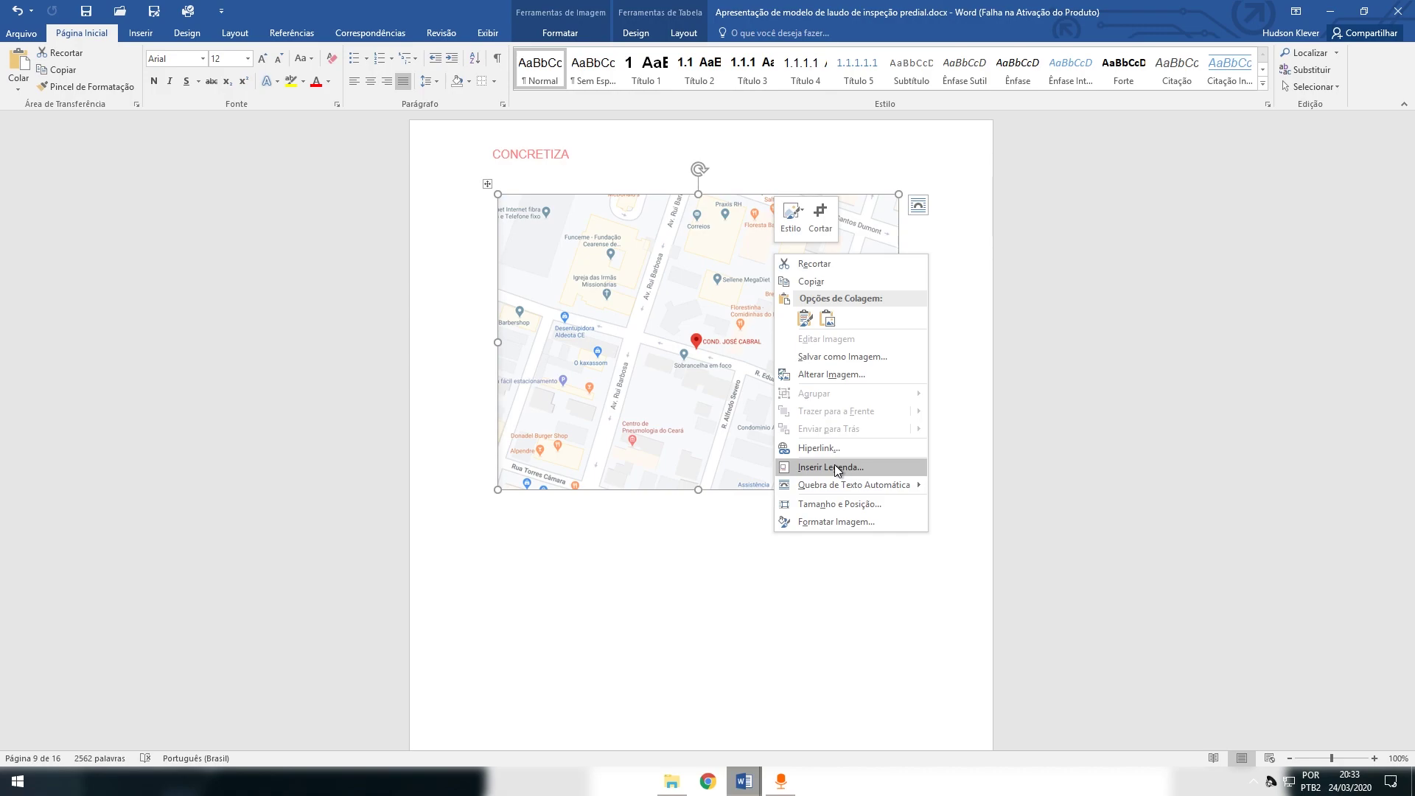
pyautogui.click(291, 33)
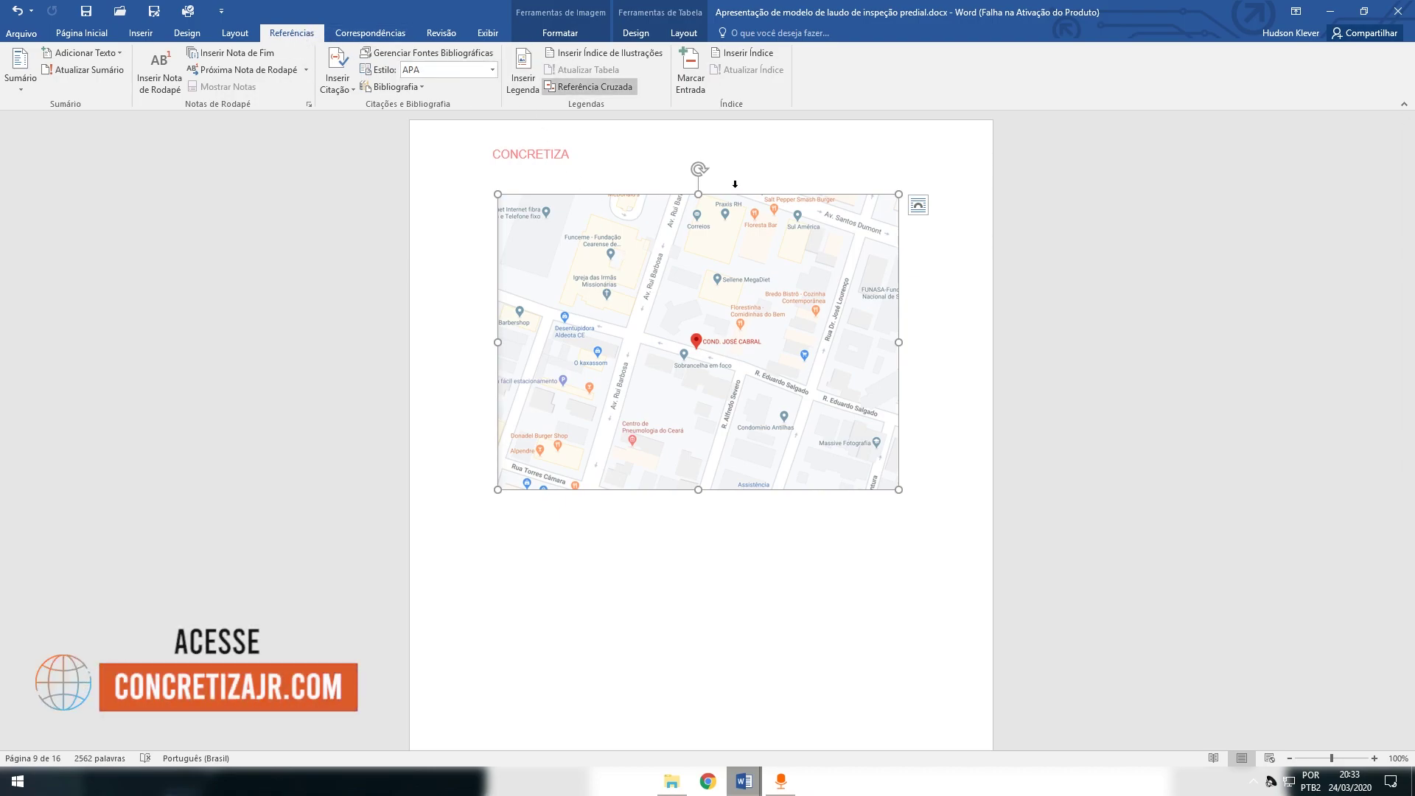
pyautogui.rightClick(753, 341)
pyautogui.click(857, 549)
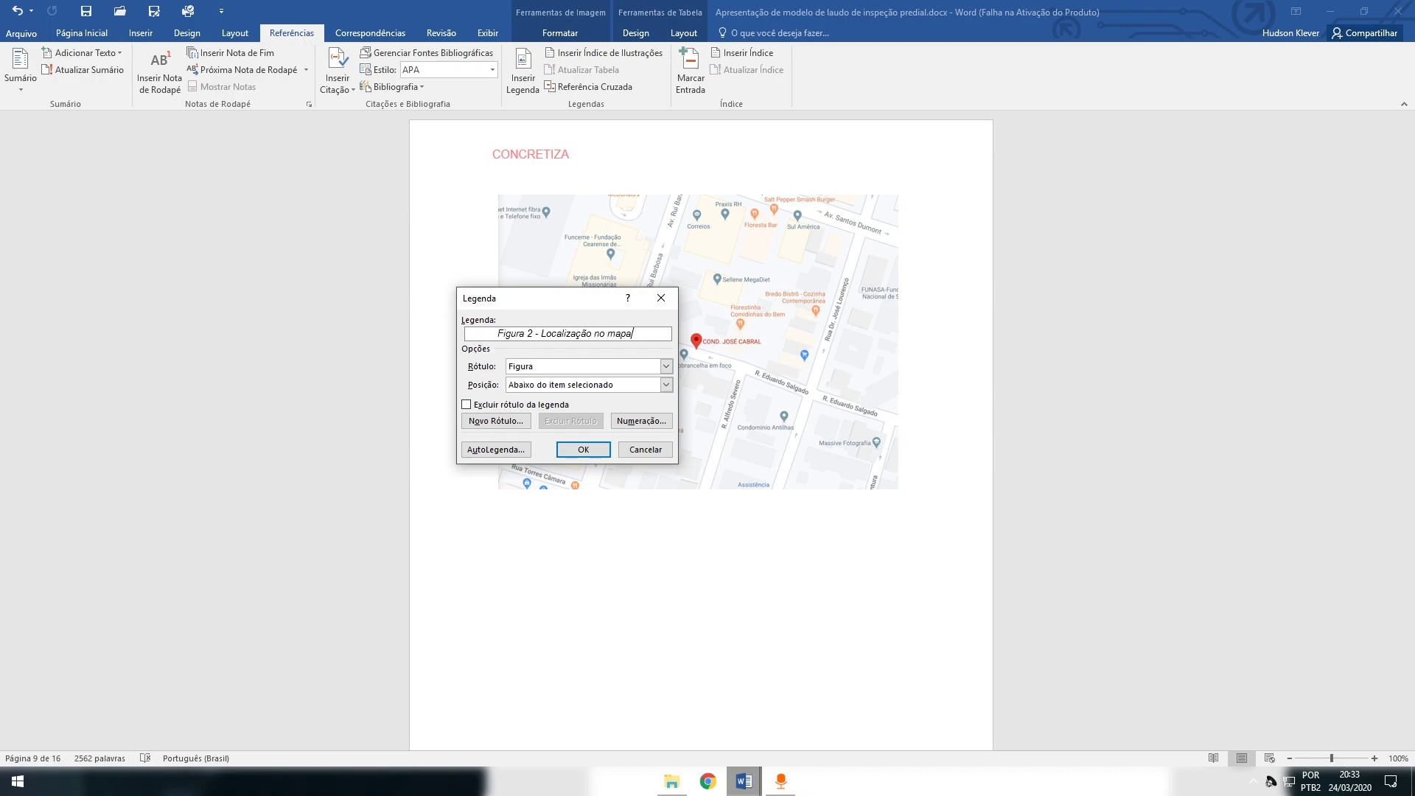
pyautogui.click(583, 449)
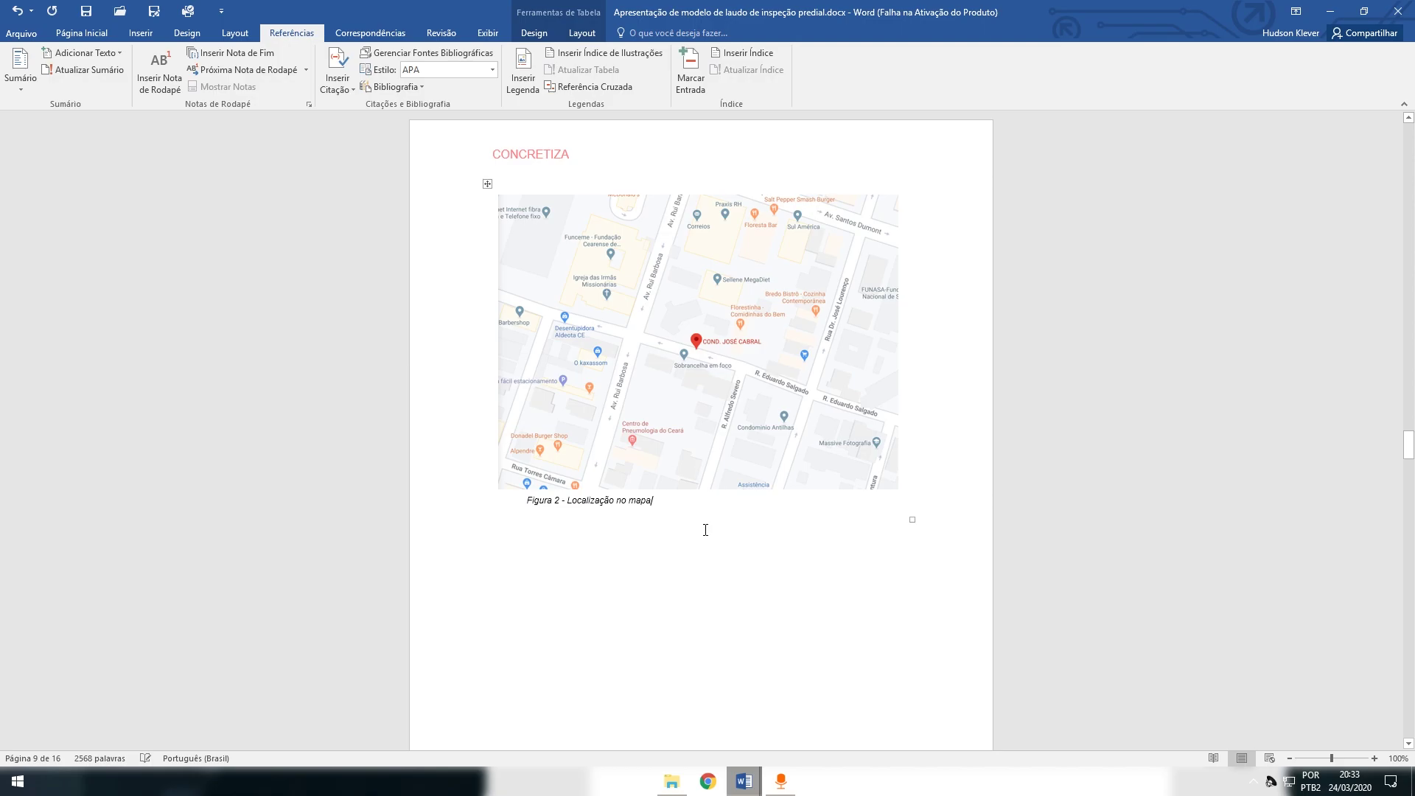
# Examine which paragraph style the new map caption uses in the style gallery
pyautogui.click(81, 32)
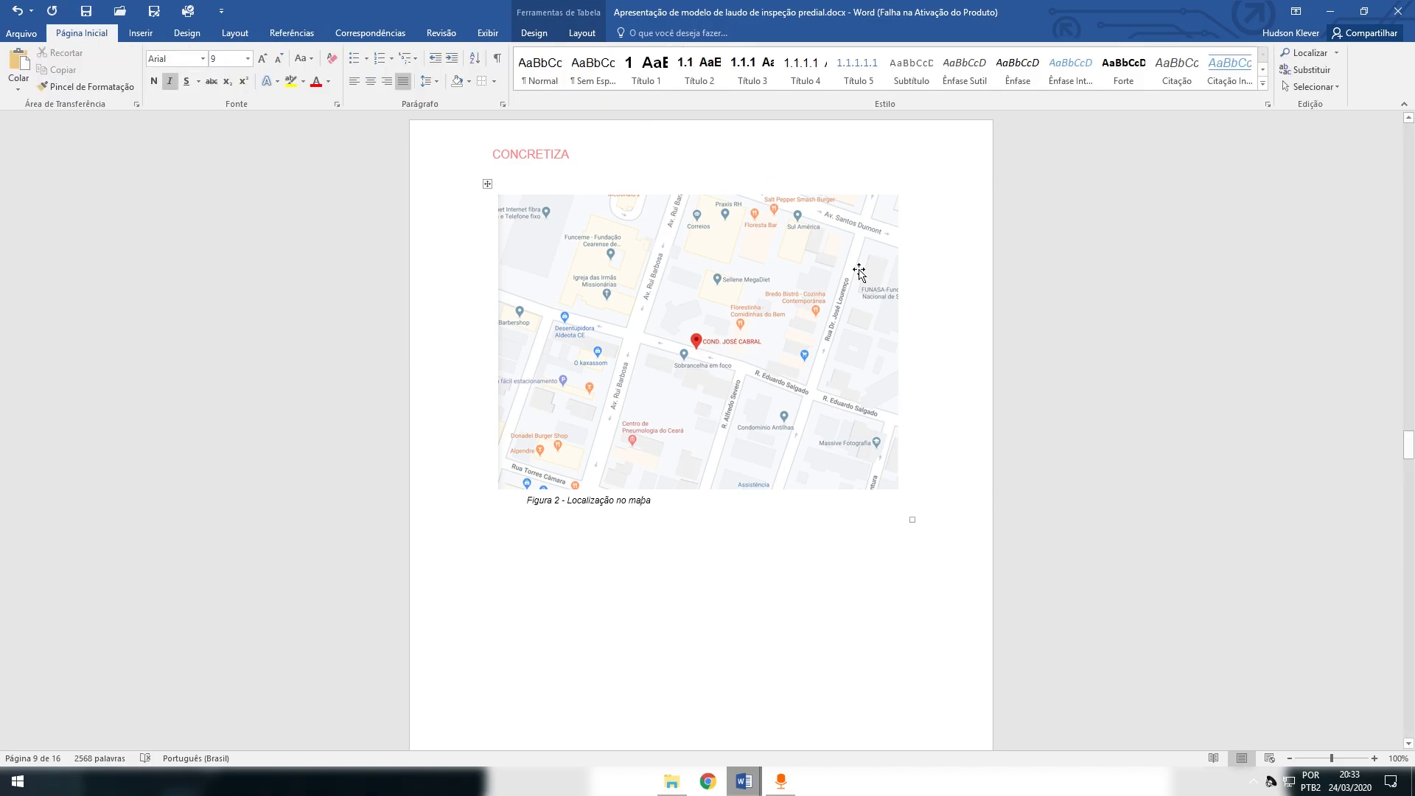
pyautogui.click(1265, 71)
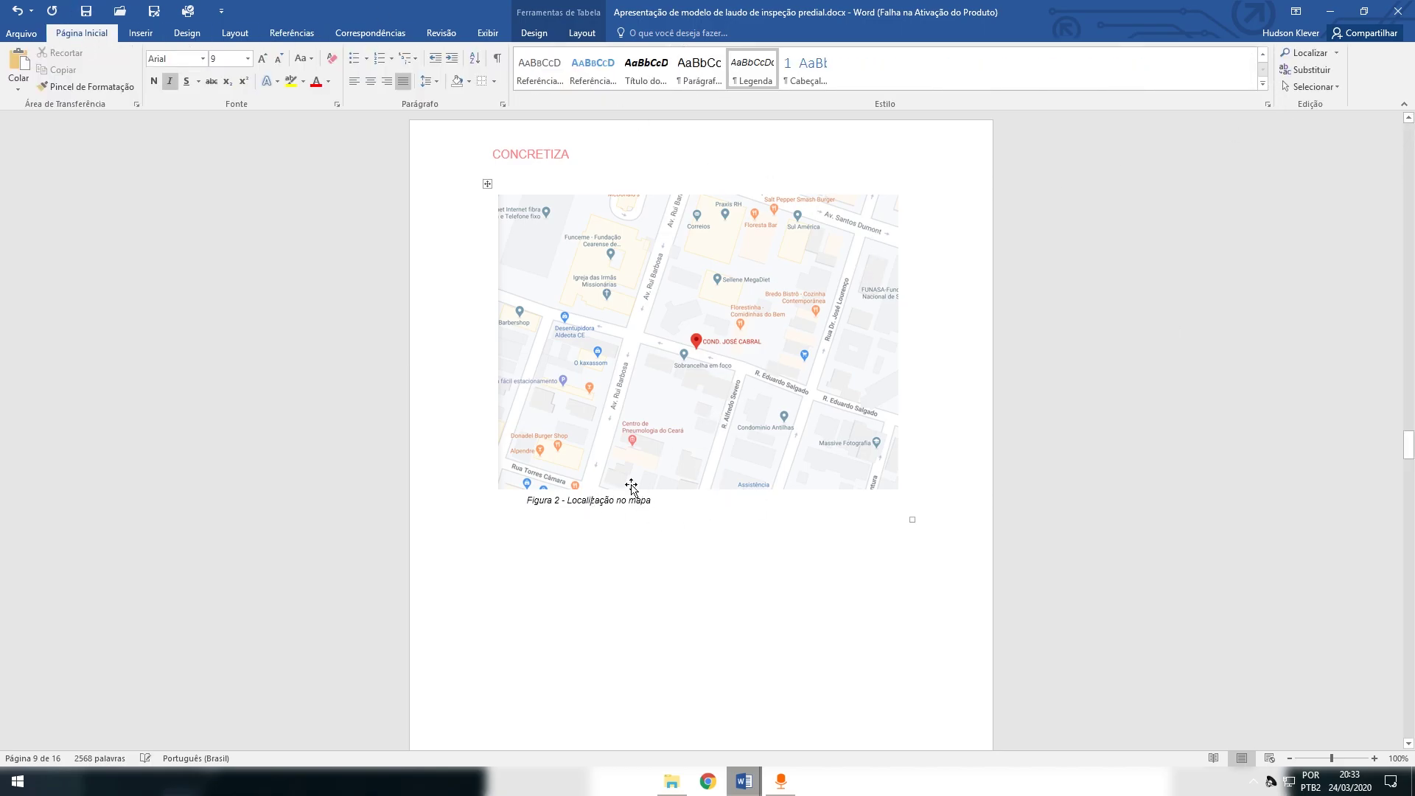
pyautogui.rightClick(764, 80)
pyautogui.click(1081, 309)
pyautogui.scroll(-2, 903, 484)
pyautogui.click(736, 474)
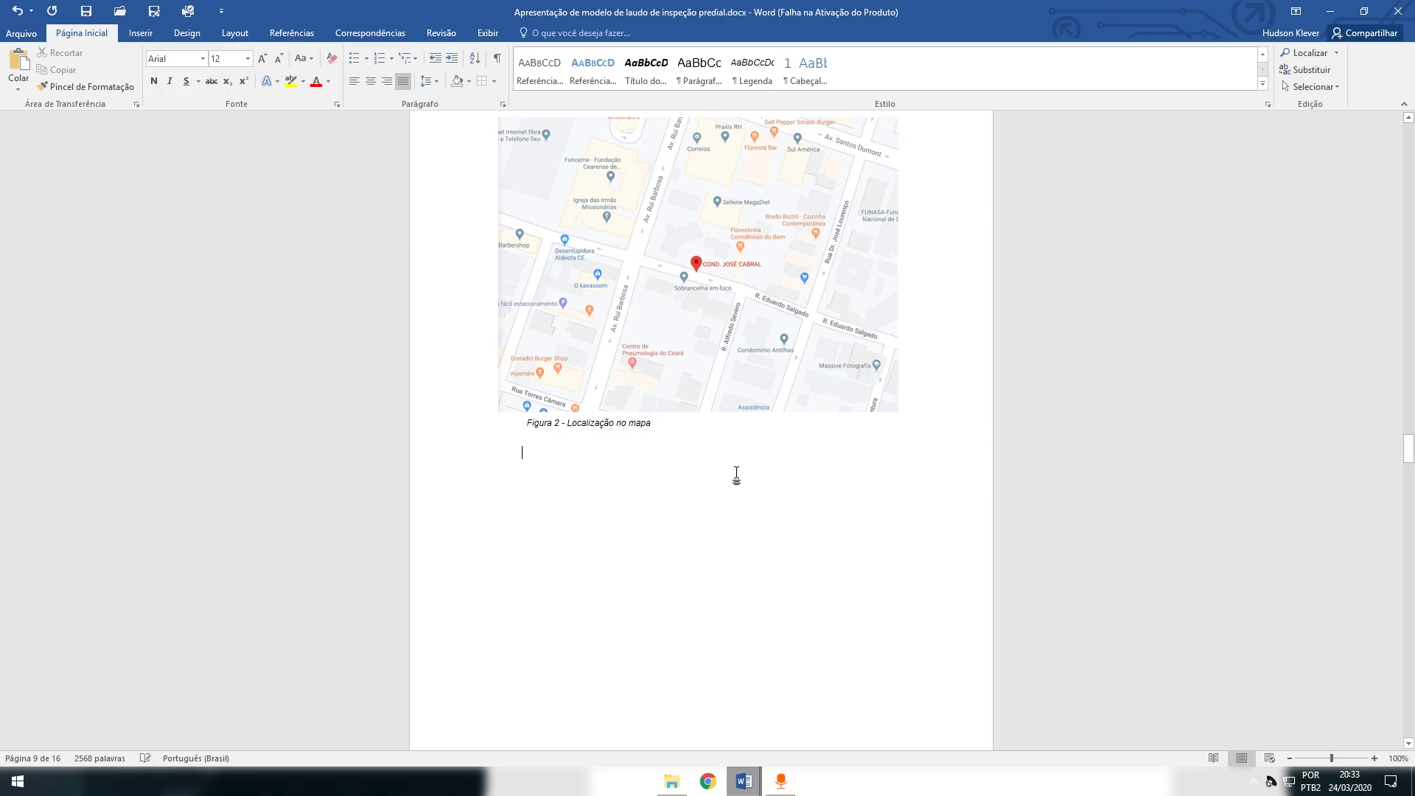
# Examine how the map and its caption sit together inside the borderless table
pyautogui.click(642, 336)
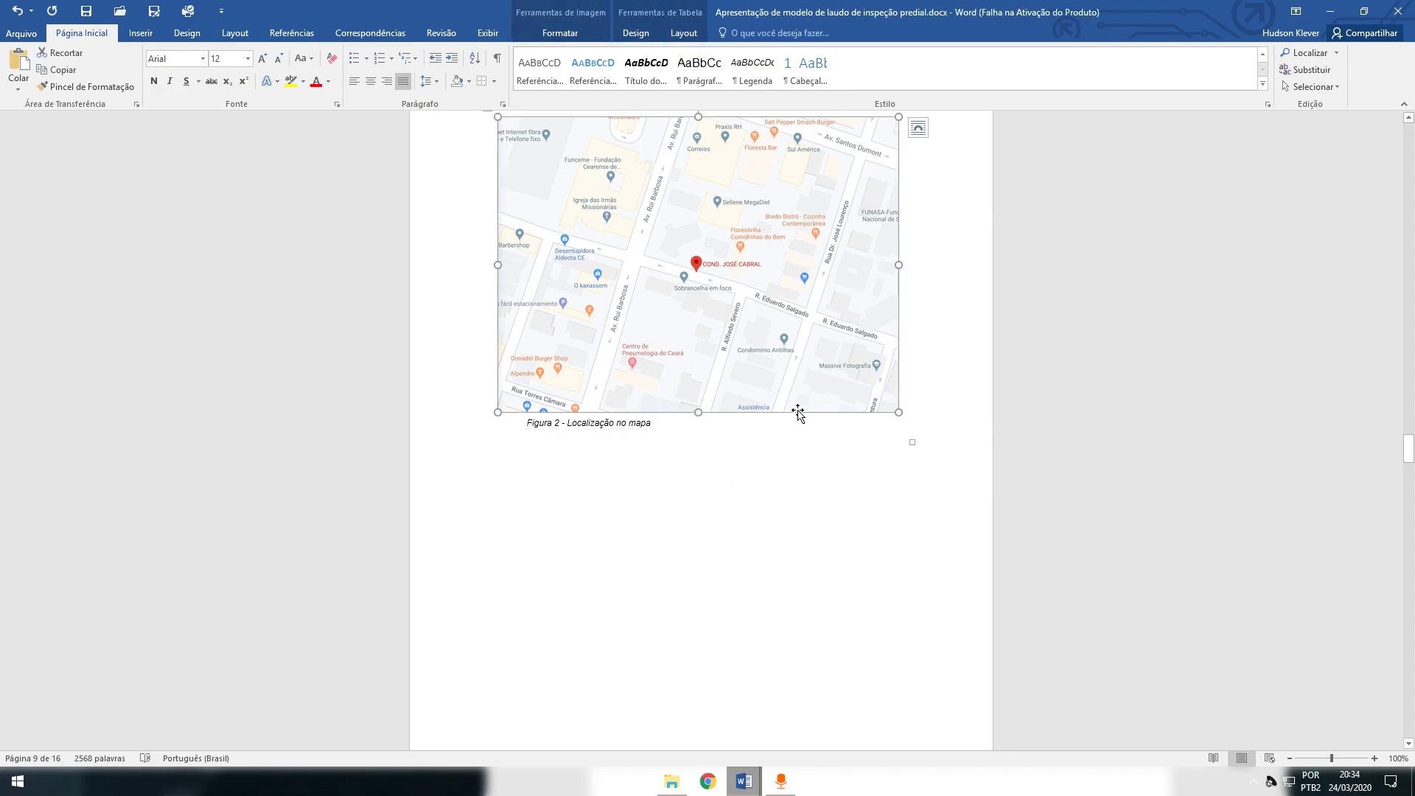
pyautogui.click(673, 423)
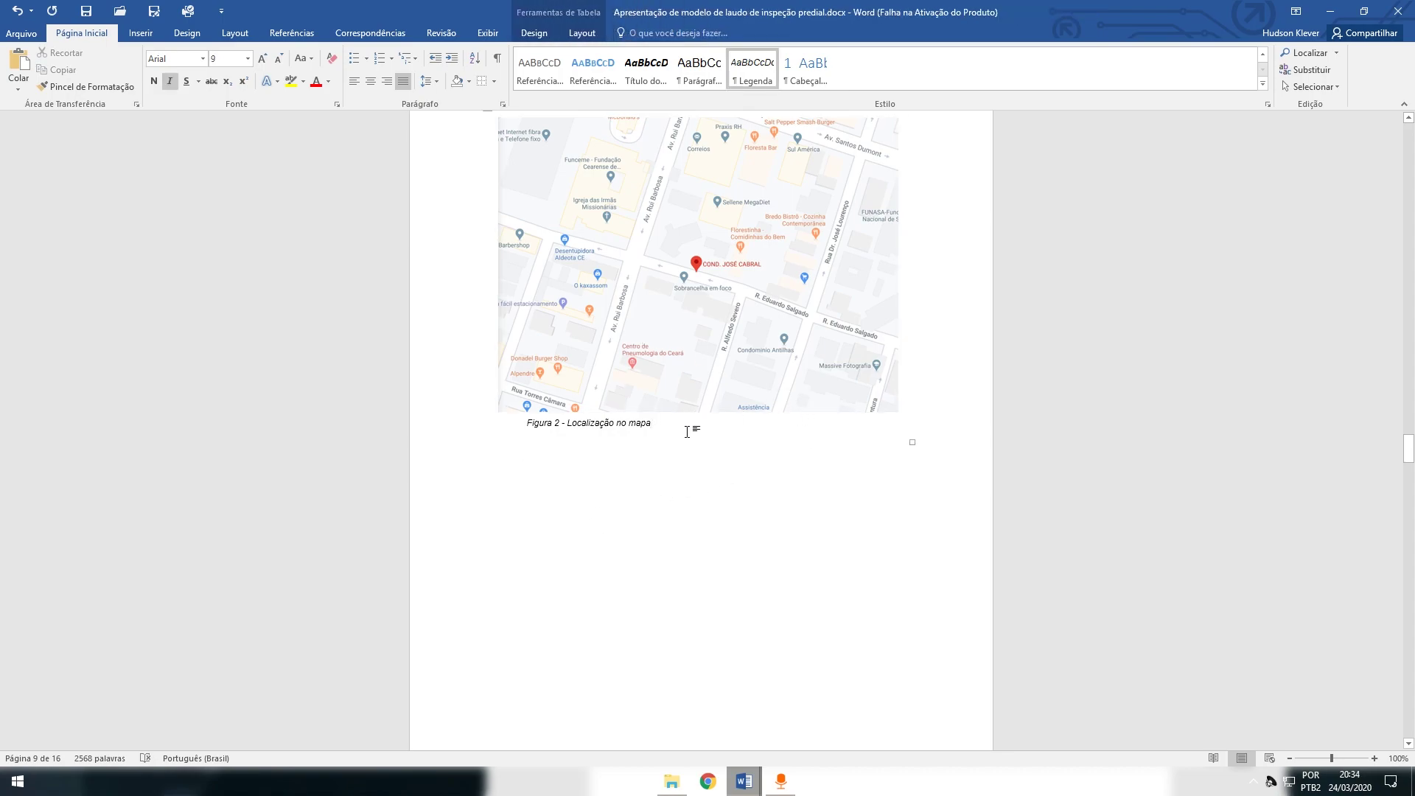
pyautogui.click(632, 480)
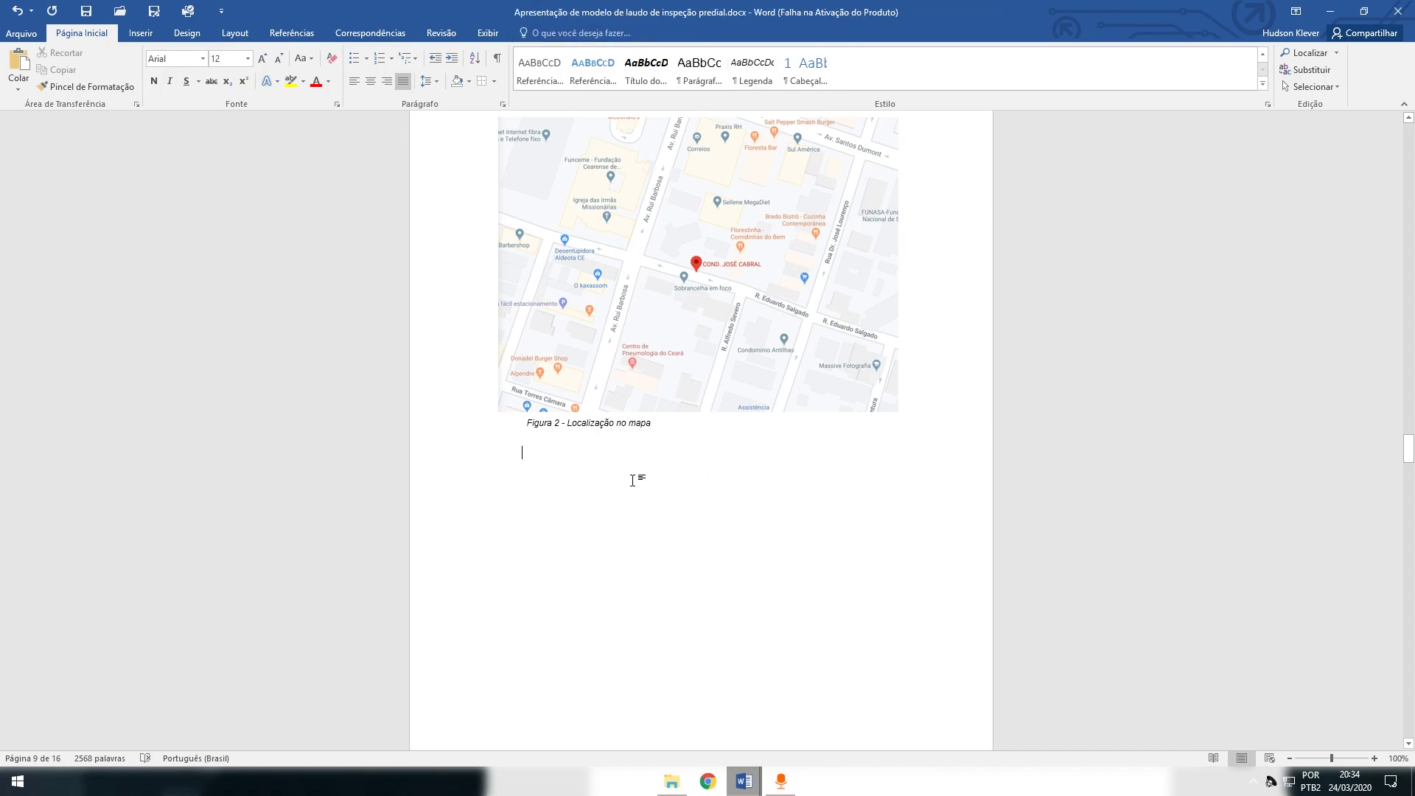
pyautogui.click(827, 380)
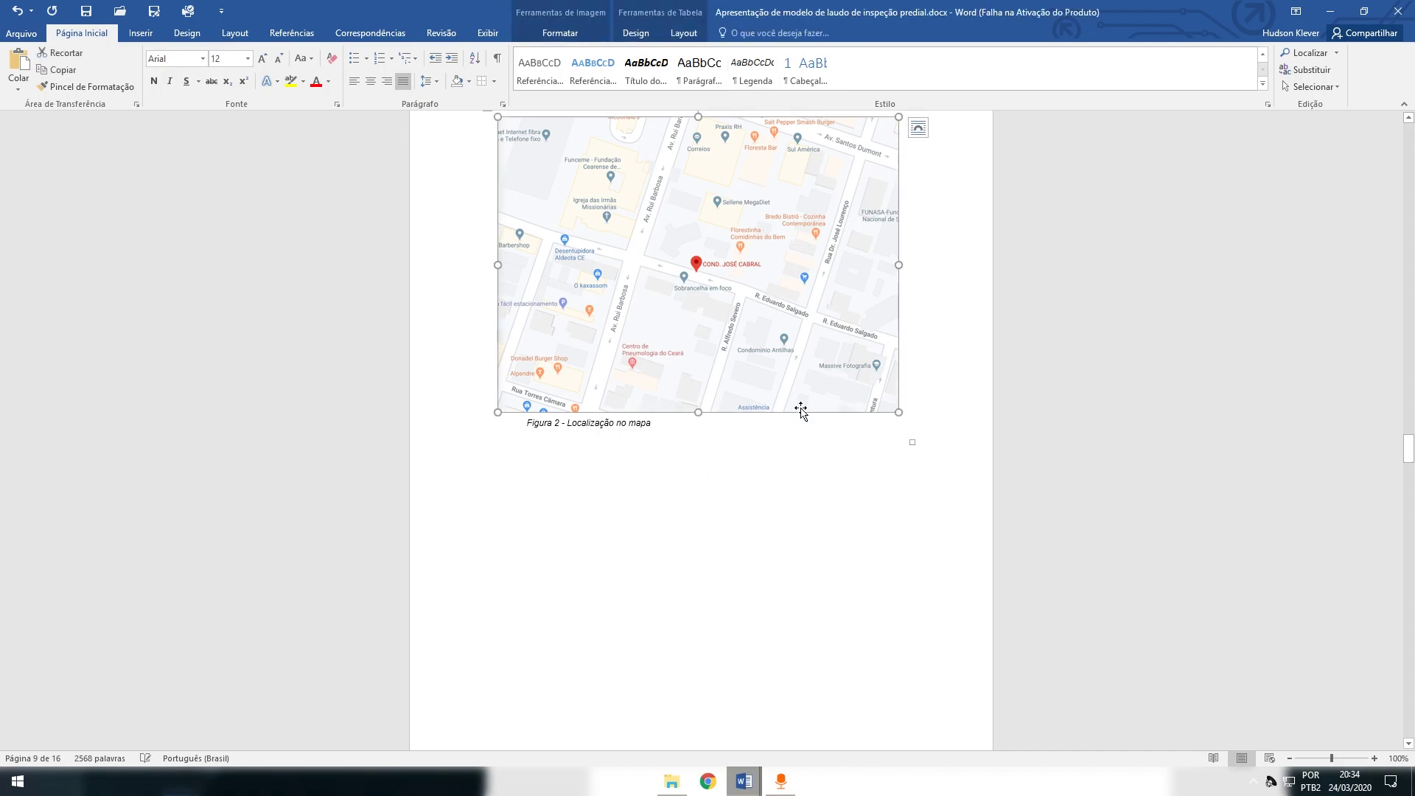
pyautogui.click(570, 524)
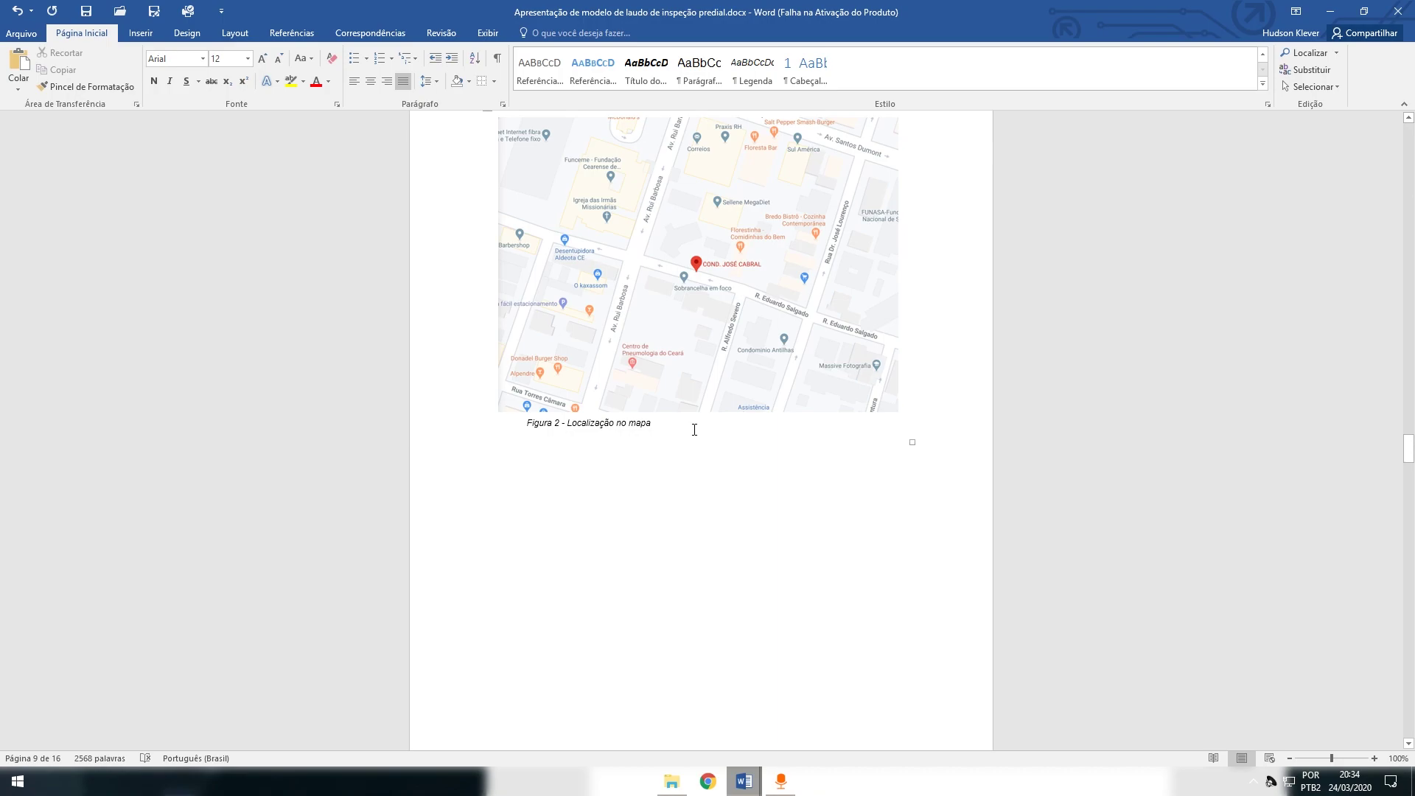
pyautogui.scroll(3, 695, 430)
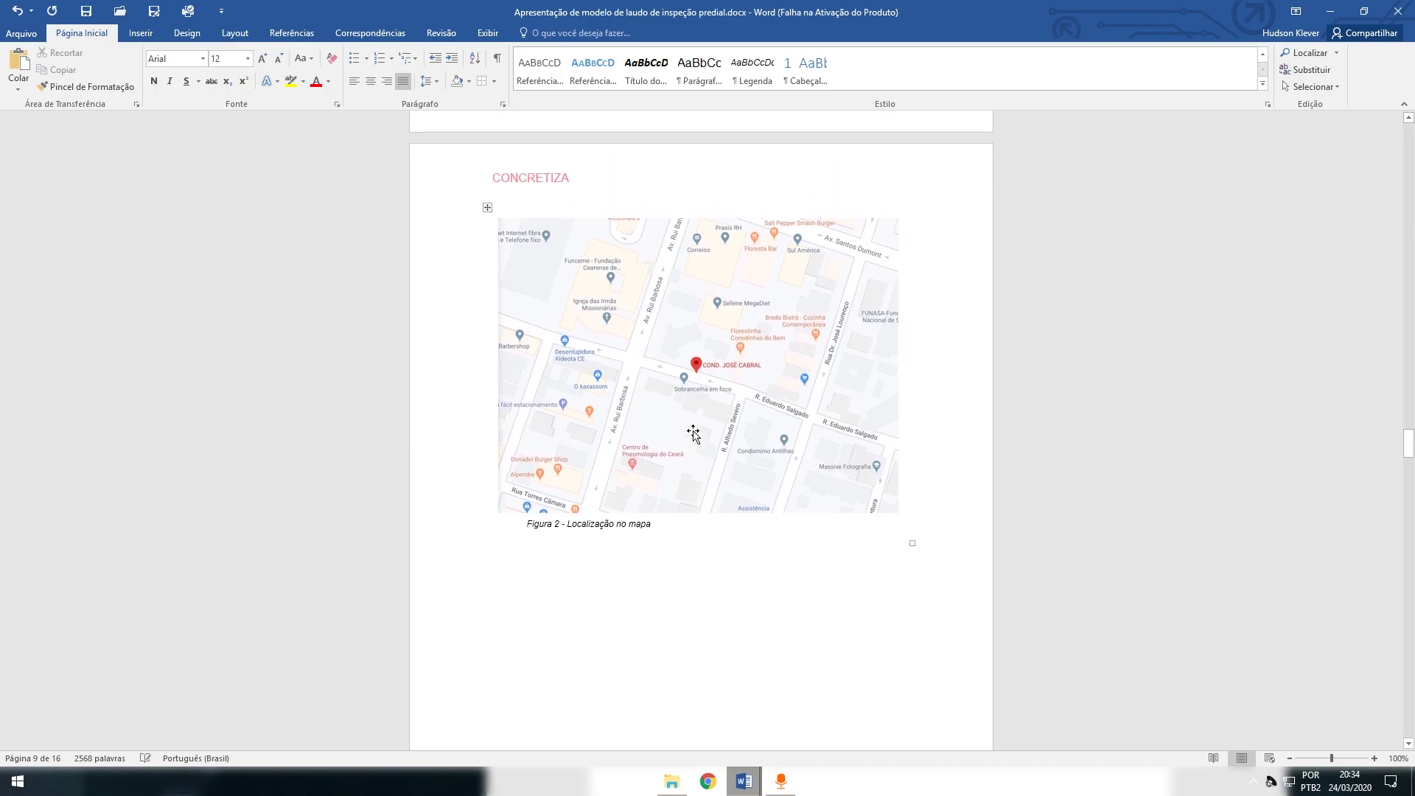
pyautogui.click(491, 240)
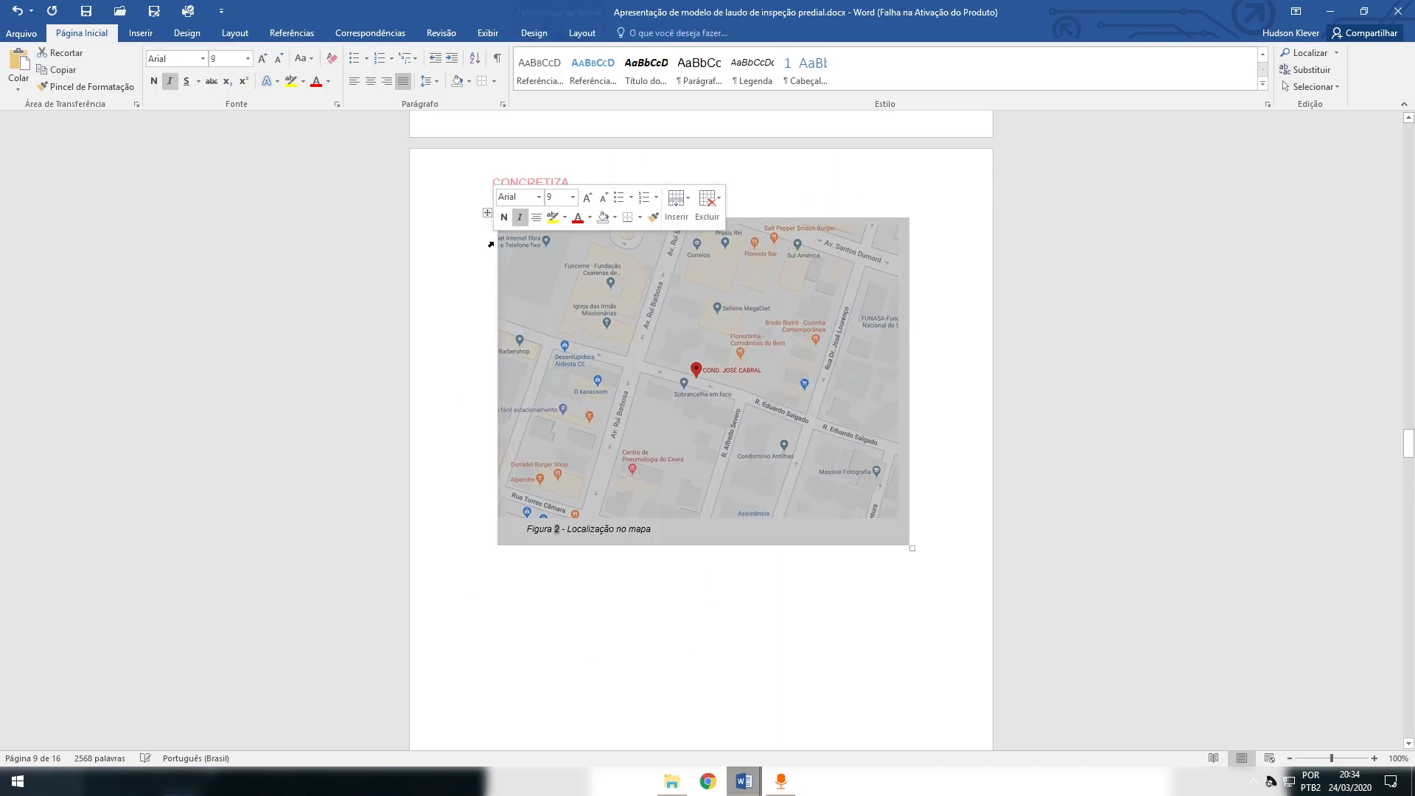
pyautogui.click(579, 243)
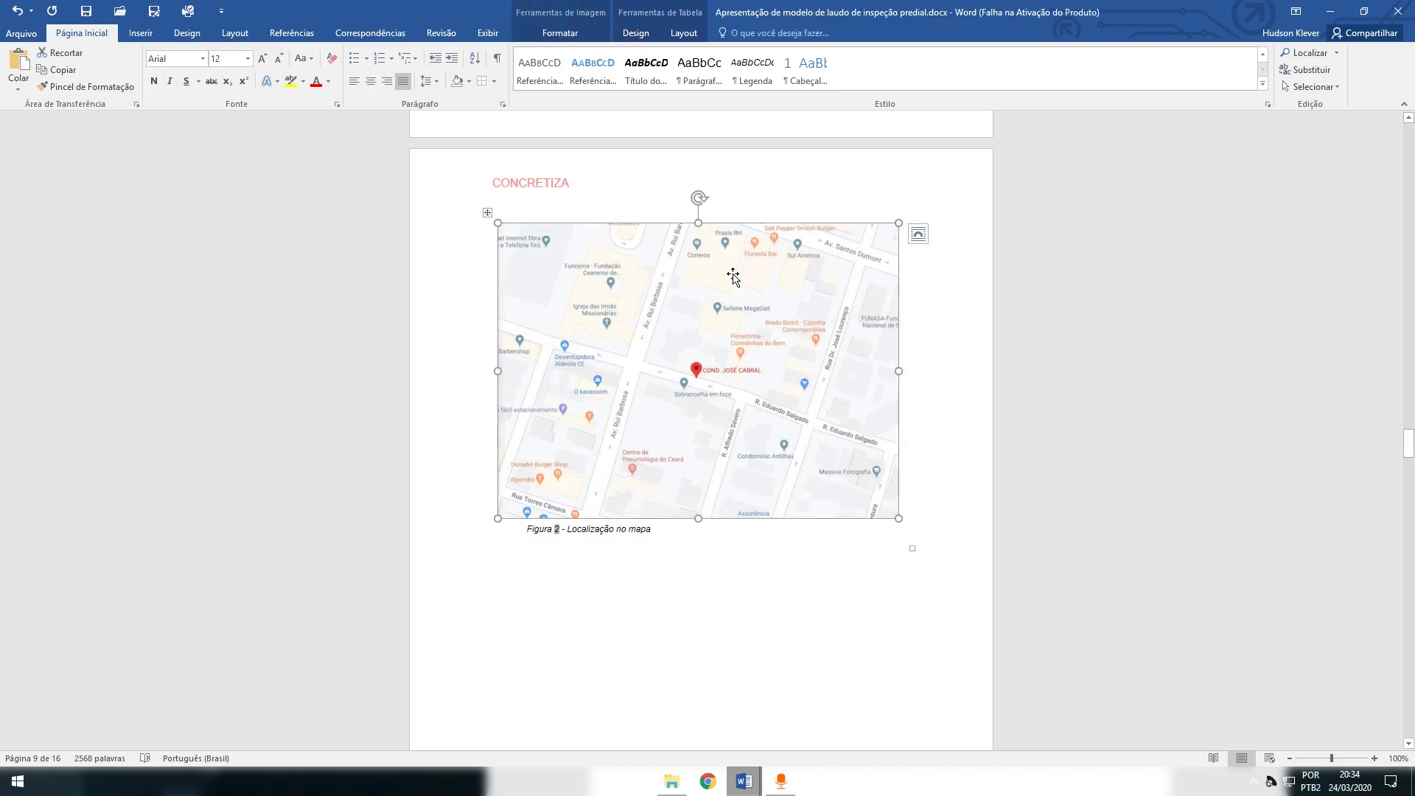
pyautogui.click(663, 533)
pyautogui.click(735, 268)
# Write "Como podemos ver na " in the paragraph below the captioned map
pyautogui.scroll(-1, 757, 374)
pyautogui.scroll(-2, 757, 373)
pyautogui.click(673, 431)
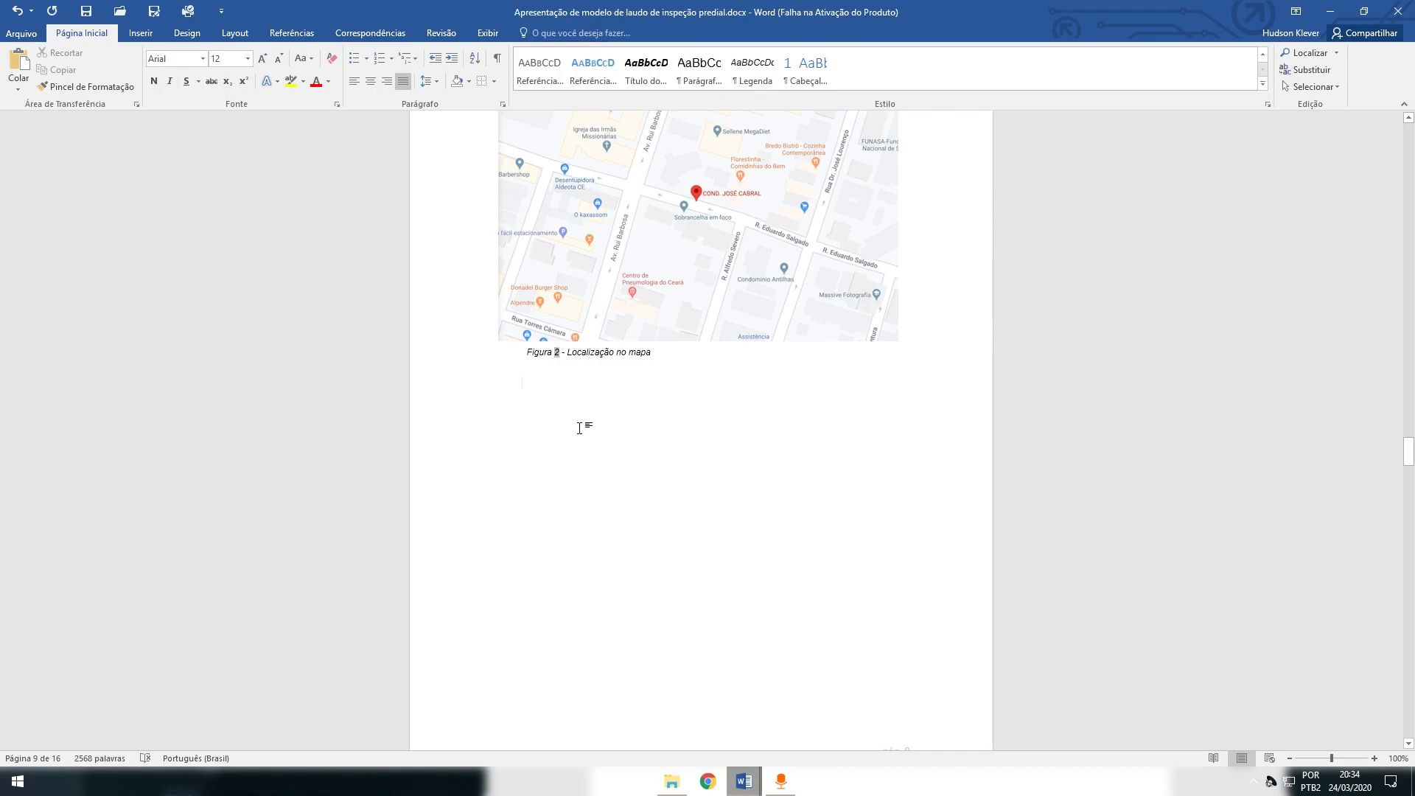
pyautogui.write('C')
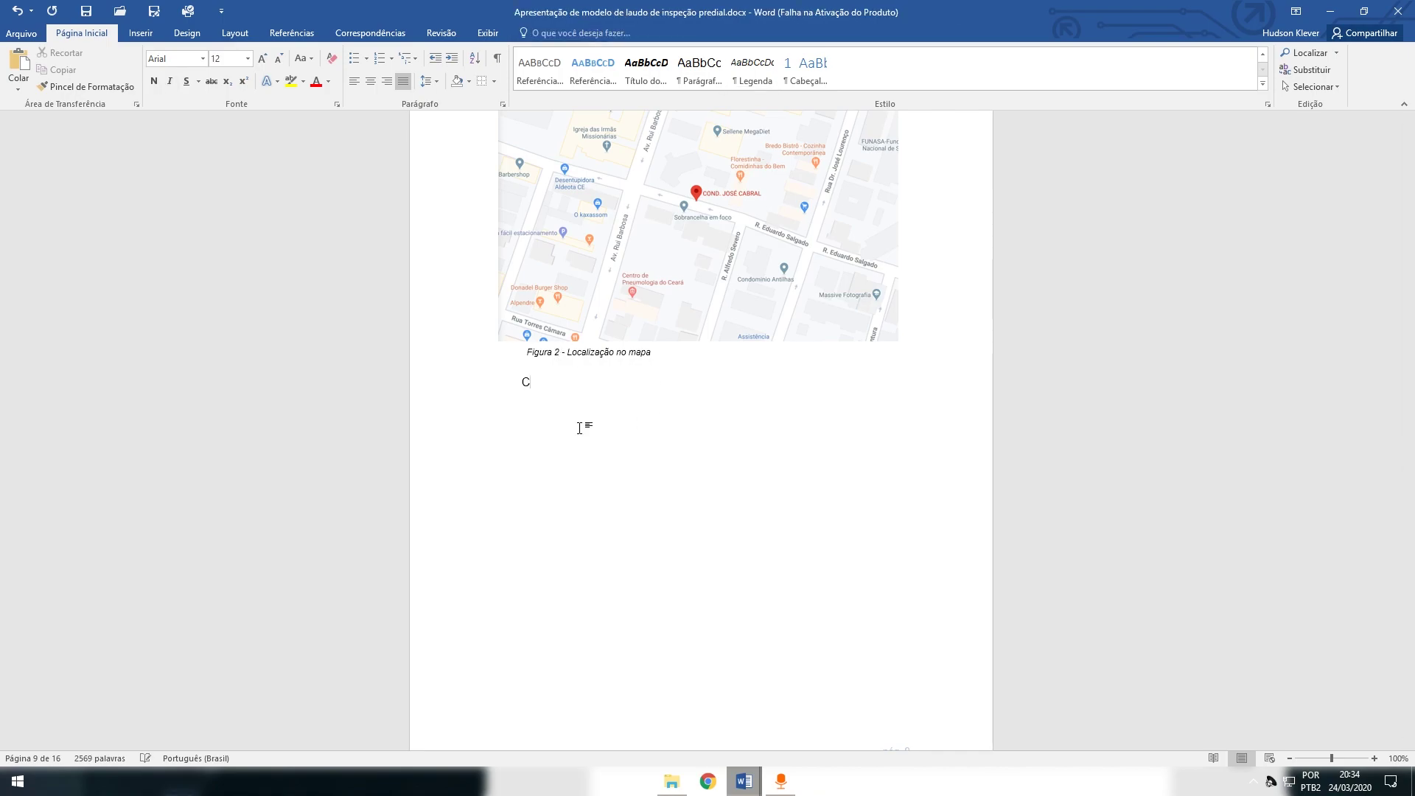
pyautogui.write('omo podeo')
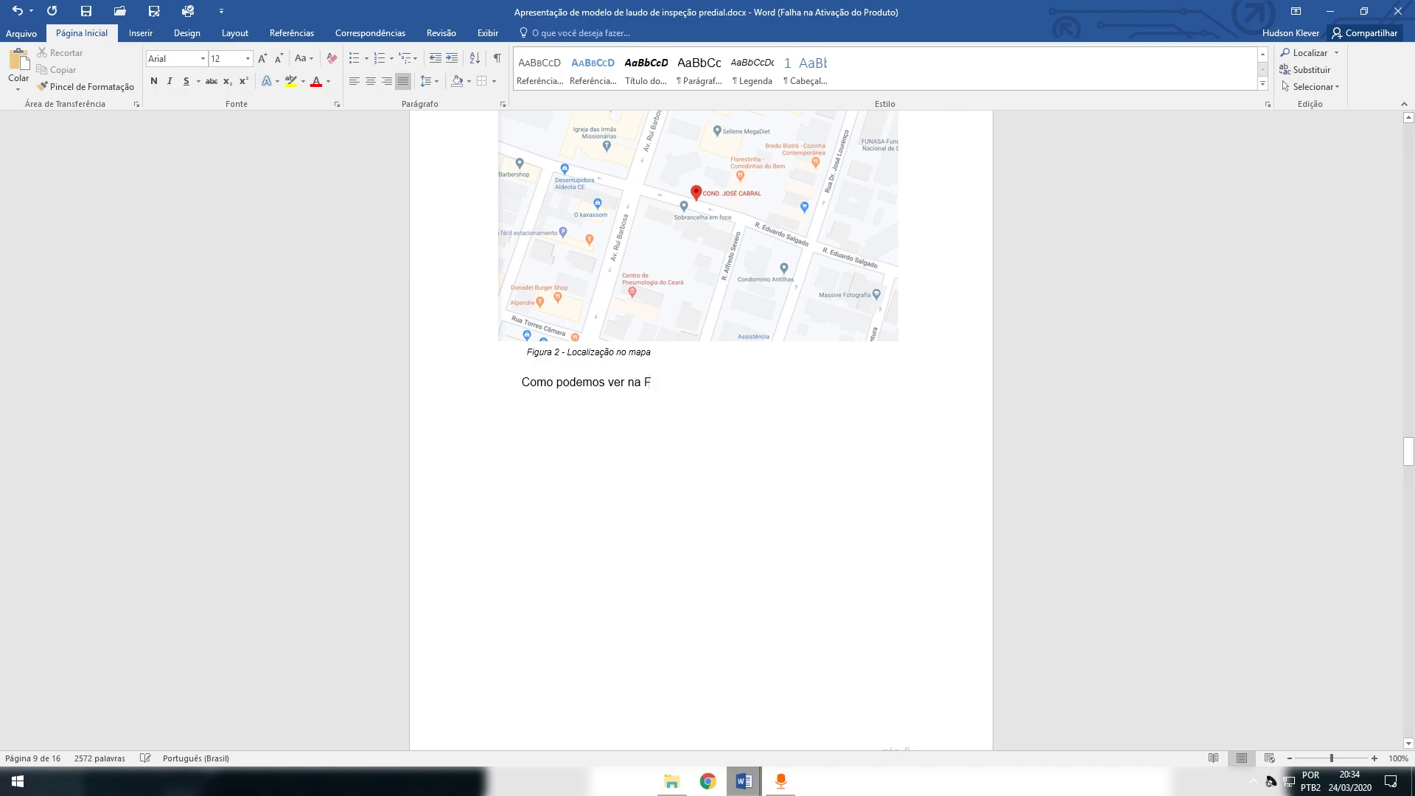
# Start a cross-reference at the end of the new sentence, with type Figura and target "Figura 2 - Localização no mapa"
pyautogui.click(291, 33)
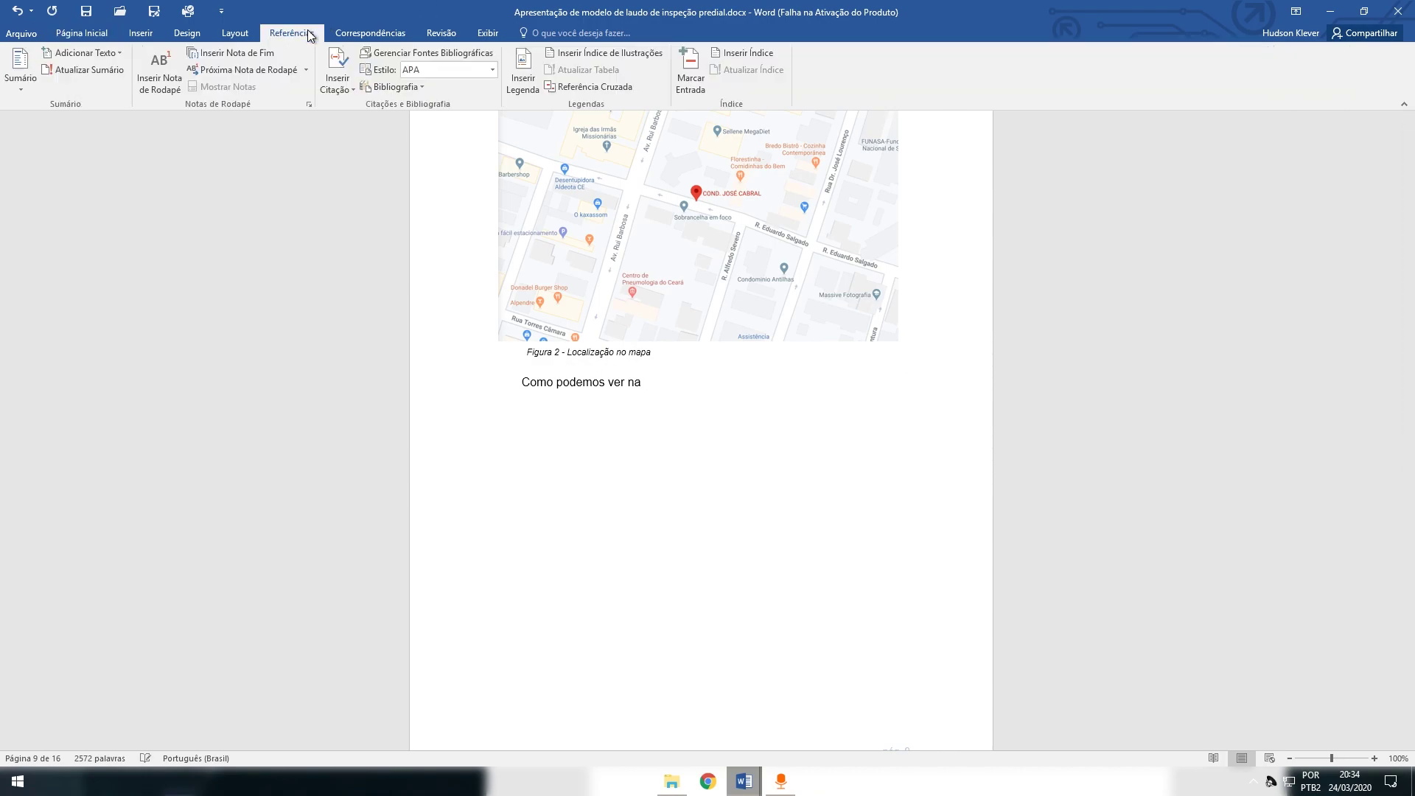
pyautogui.click(599, 90)
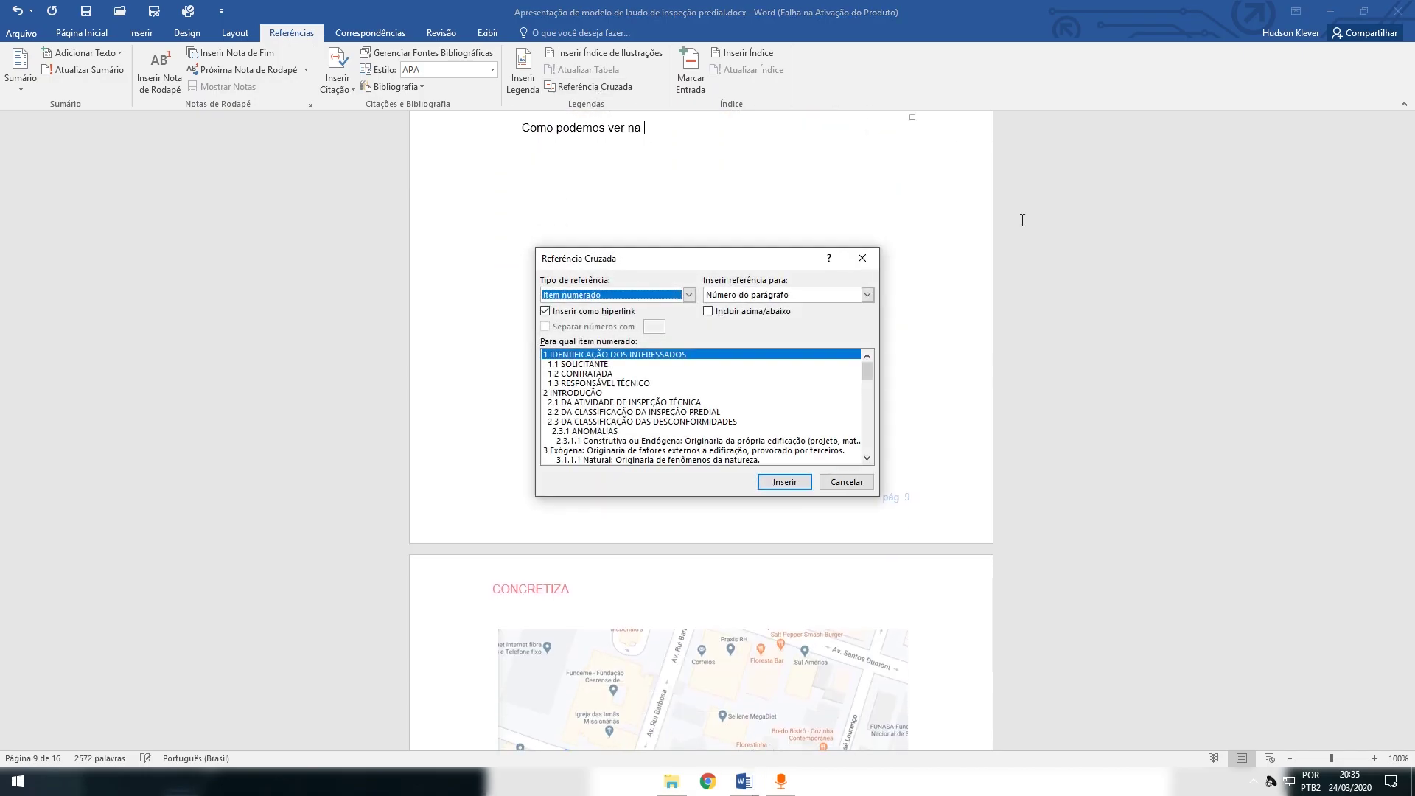
pyautogui.click(688, 296)
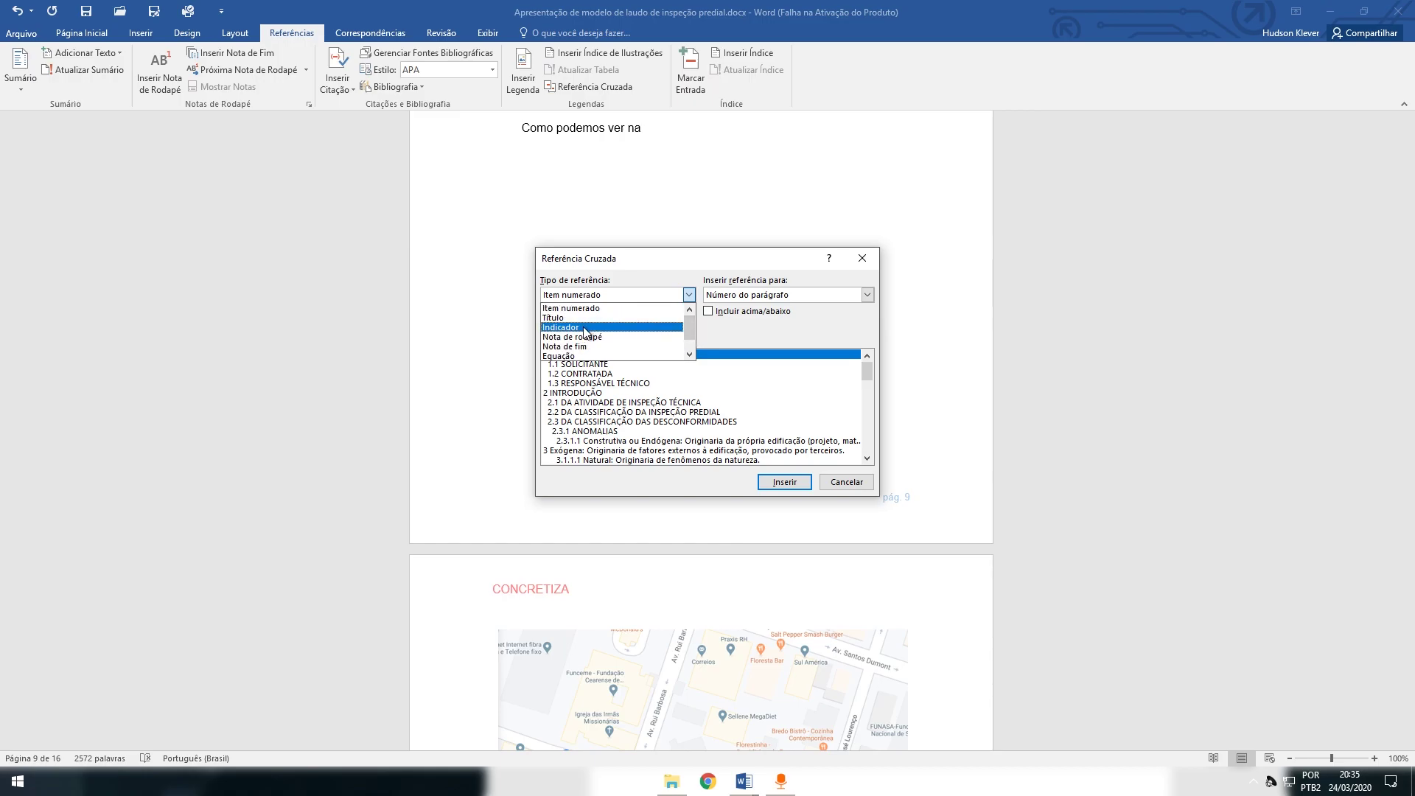
pyautogui.scroll(-2, 582, 339)
pyautogui.click(560, 347)
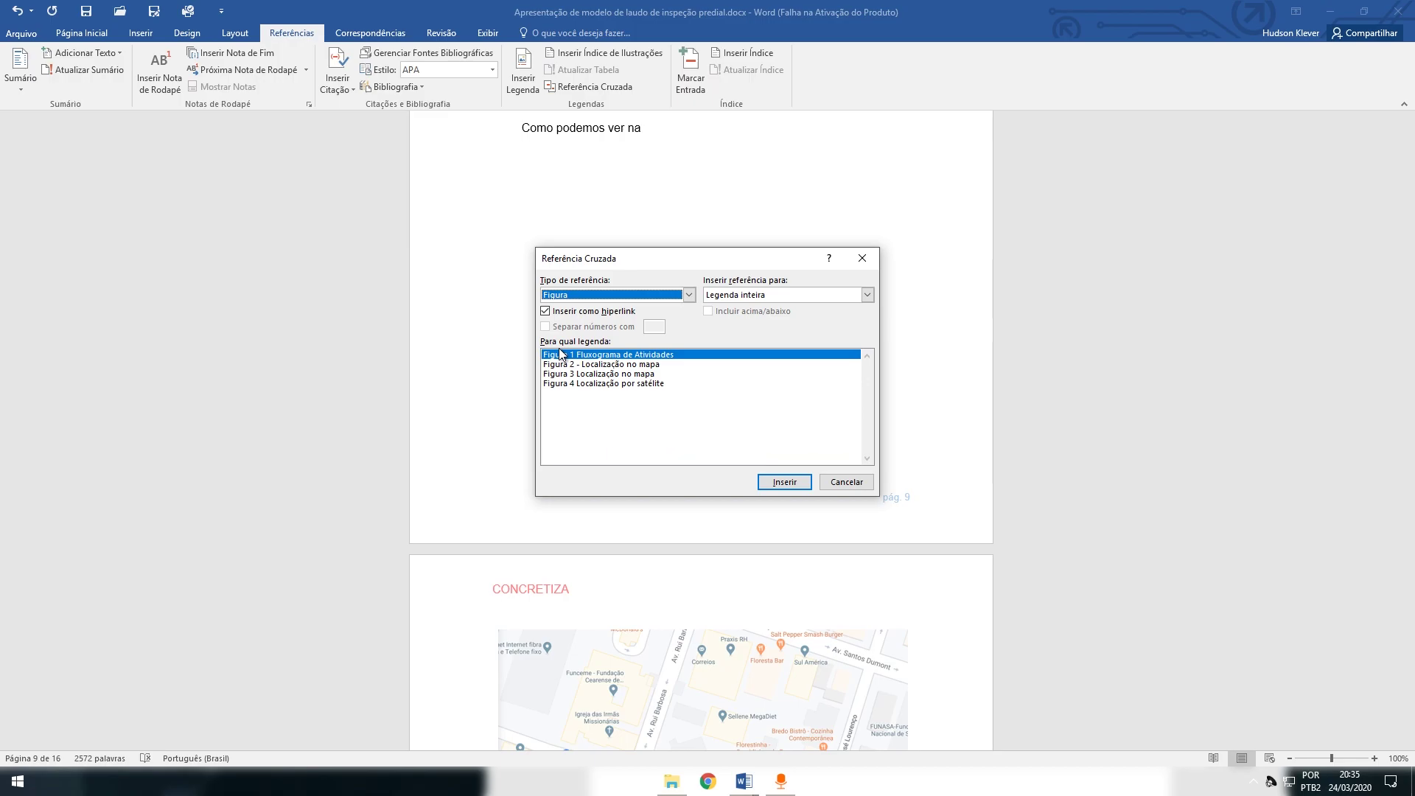
pyautogui.click(599, 364)
pyautogui.click(598, 355)
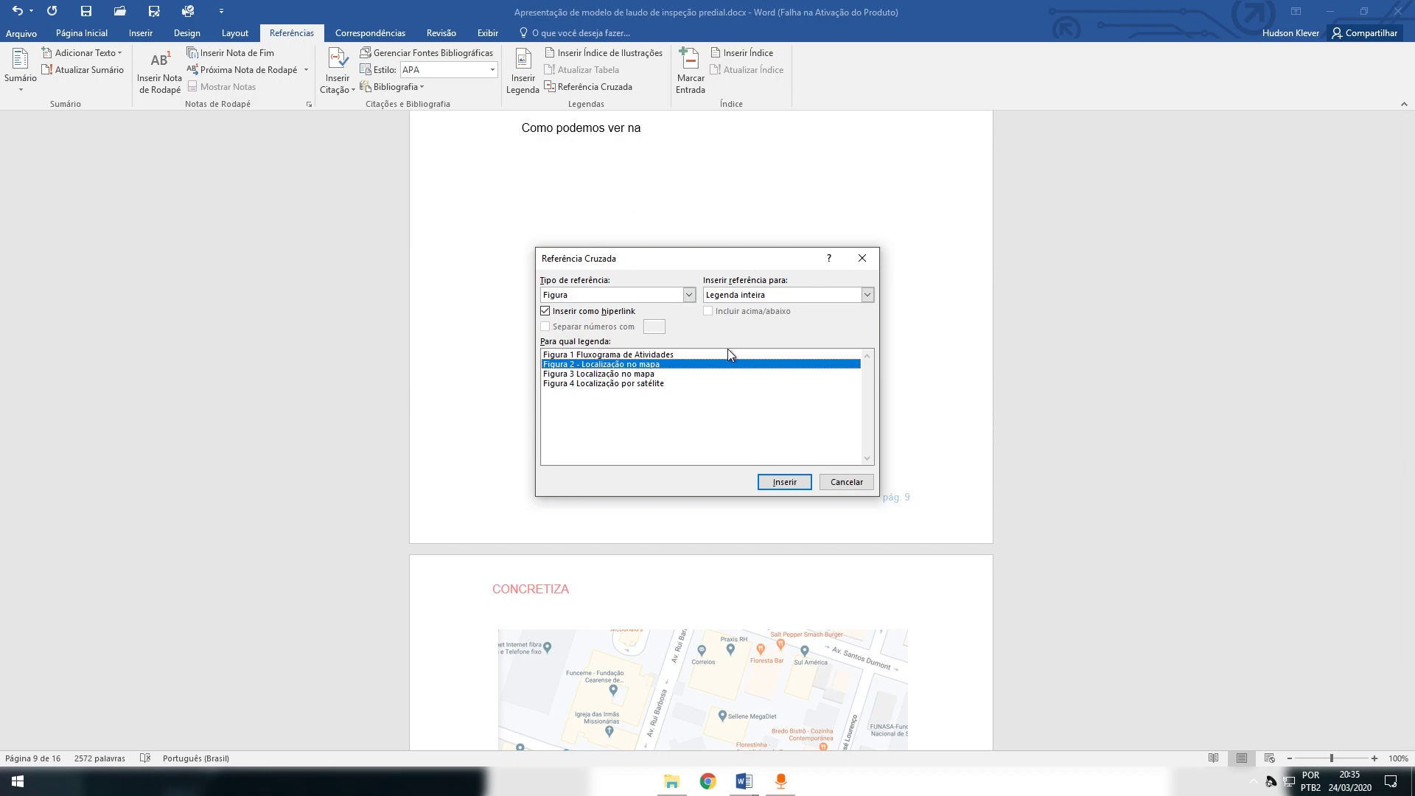
# Set the reference content to "Apenas nome e número", insert the cross-reference, and close the dialog
pyautogui.click(861, 289)
pyautogui.click(666, 382)
pyautogui.click(862, 299)
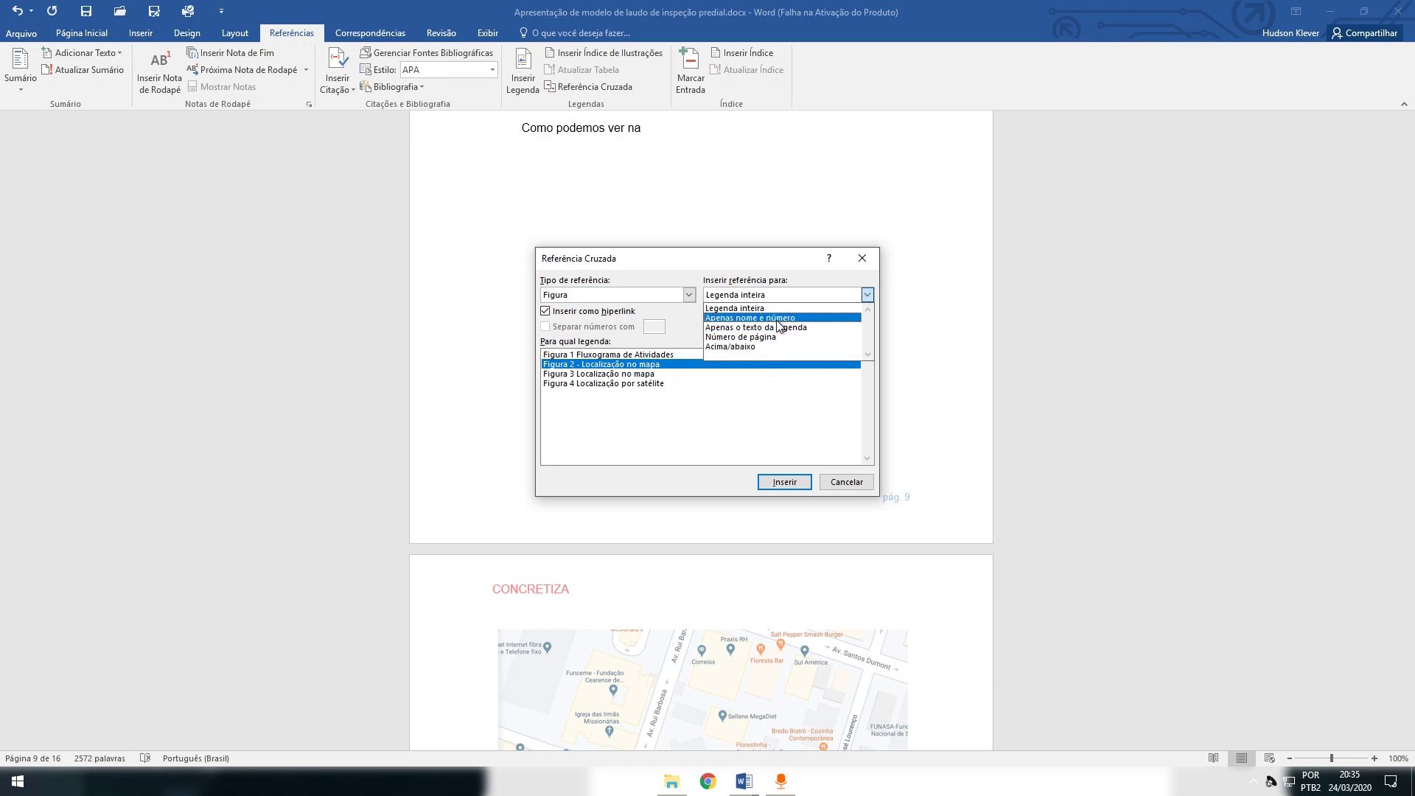
pyautogui.click(766, 328)
pyautogui.click(868, 294)
pyautogui.click(773, 319)
pyautogui.click(784, 482)
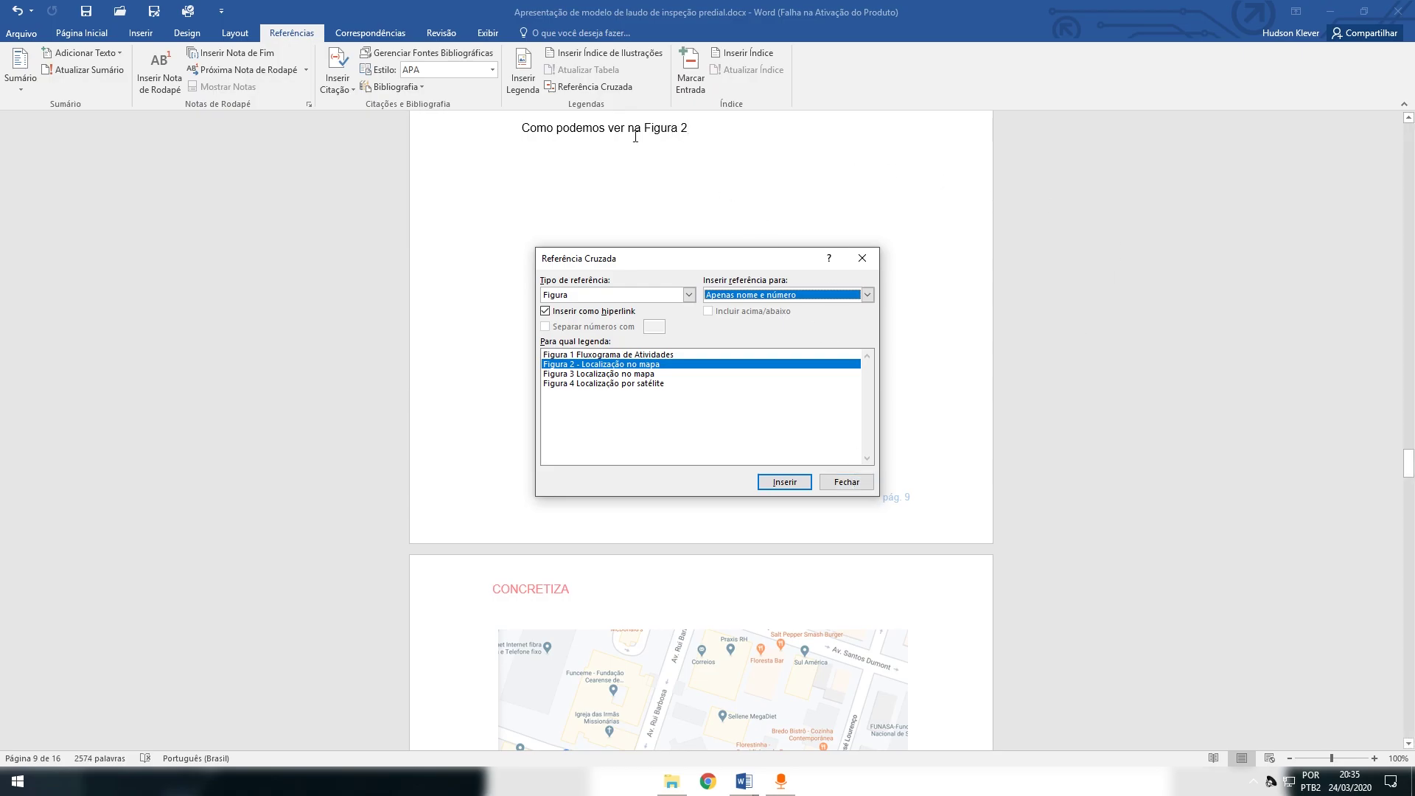
pyautogui.click(846, 482)
# Follow the Figura 2 cross-reference link to its caption and select the map above it
pyautogui.scroll(3, 746, 354)
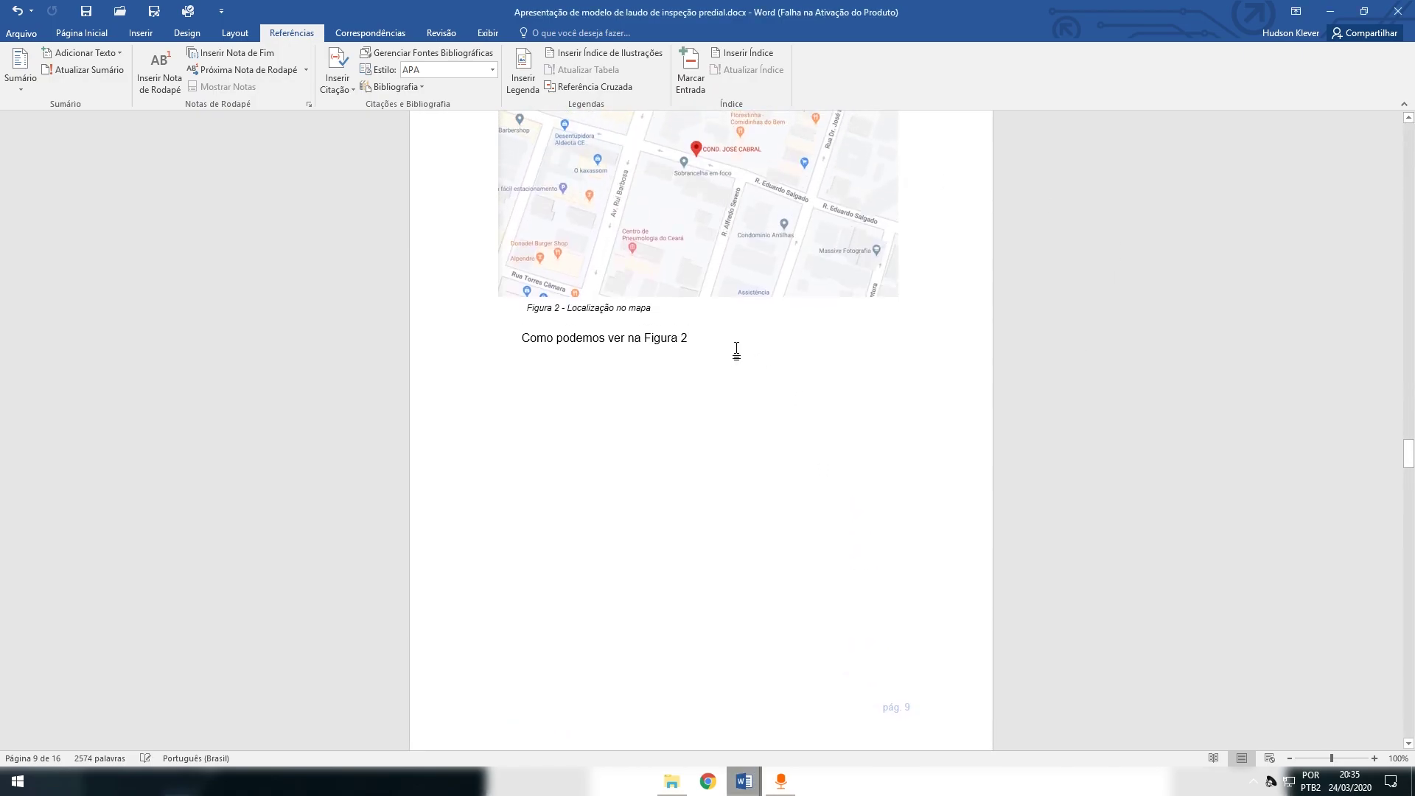
pyautogui.click(666, 341)
pyautogui.click(700, 333)
pyautogui.scroll(-2, 710, 386)
pyautogui.scroll(1, 666, 299)
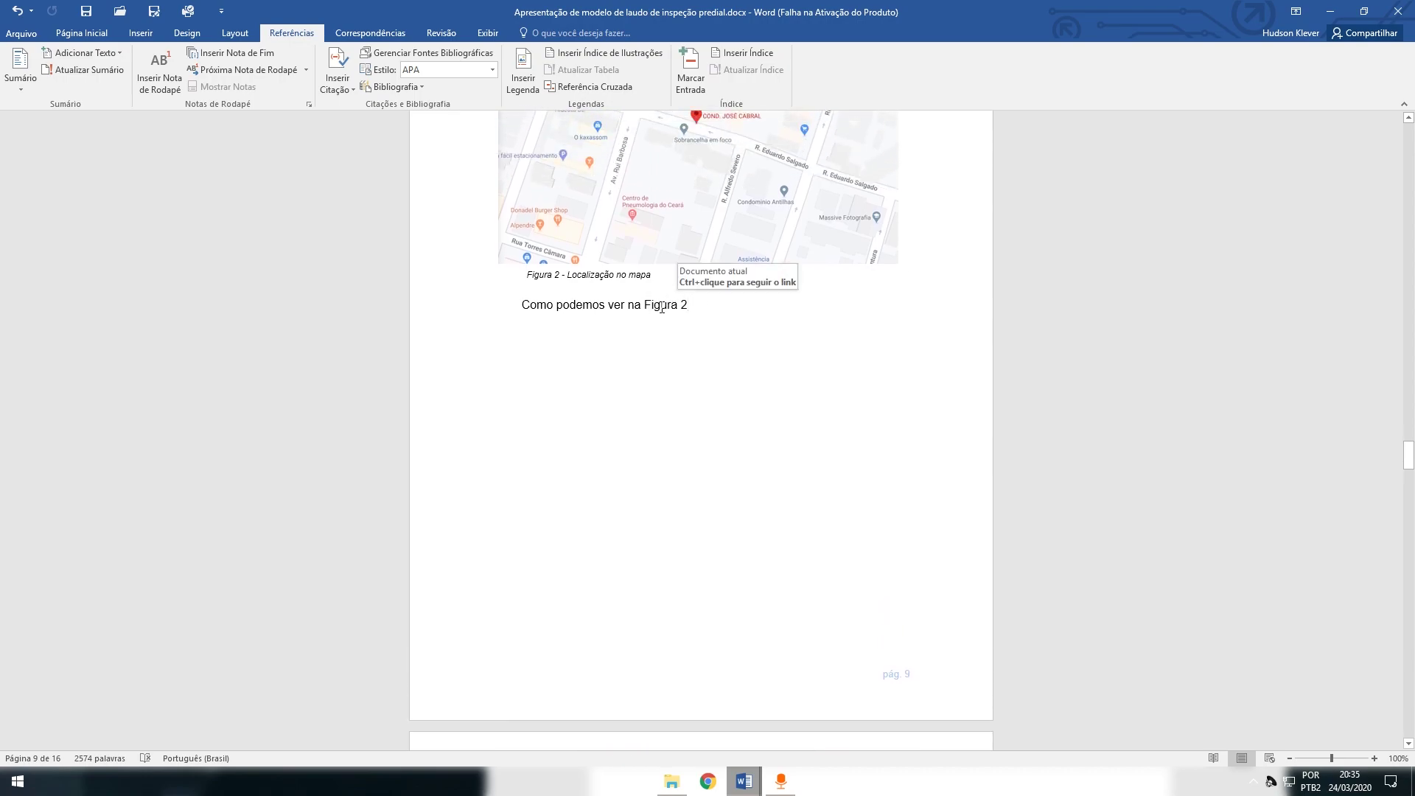
pyautogui.keyDown('ctrl'); pyautogui.click(661, 313); pyautogui.keyUp('ctrl')
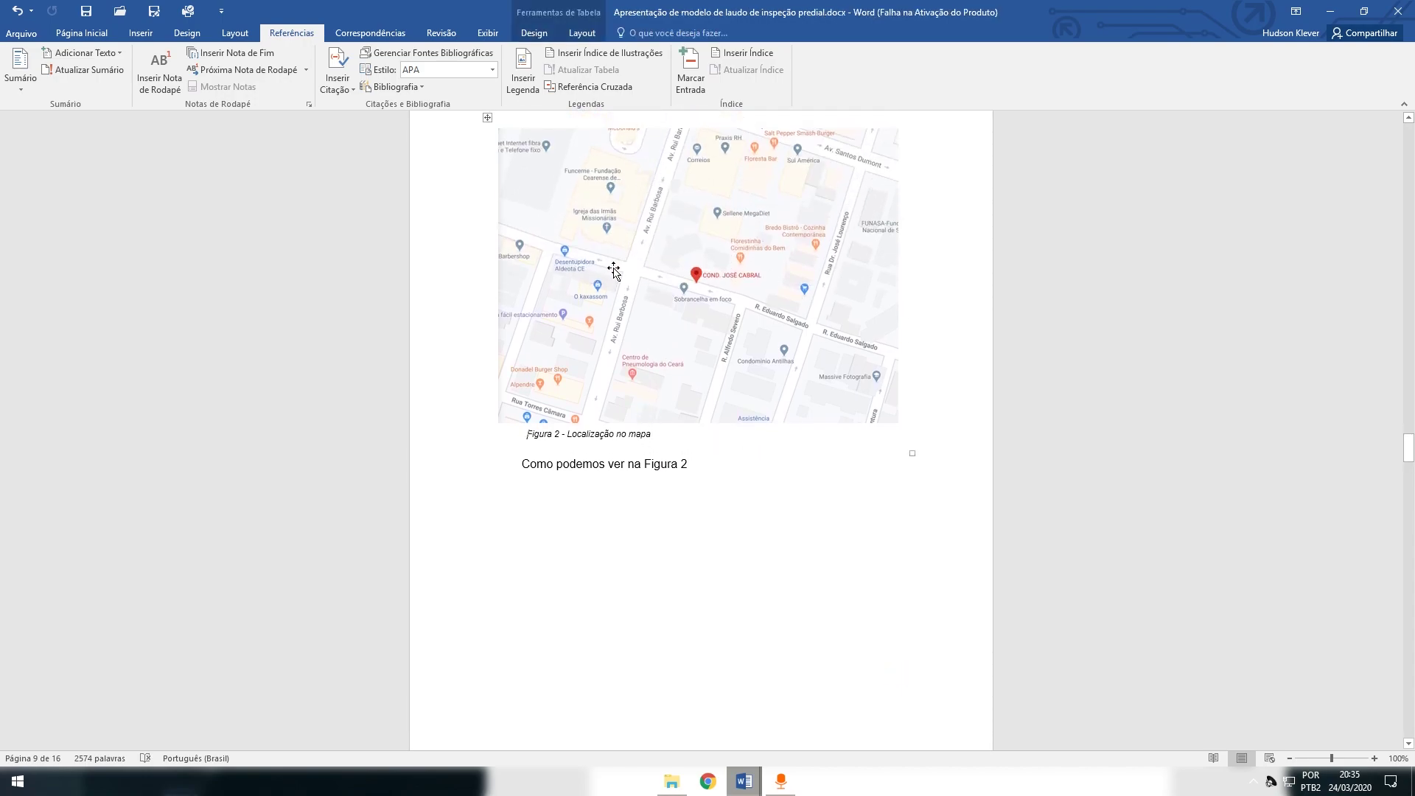
pyautogui.click(660, 294)
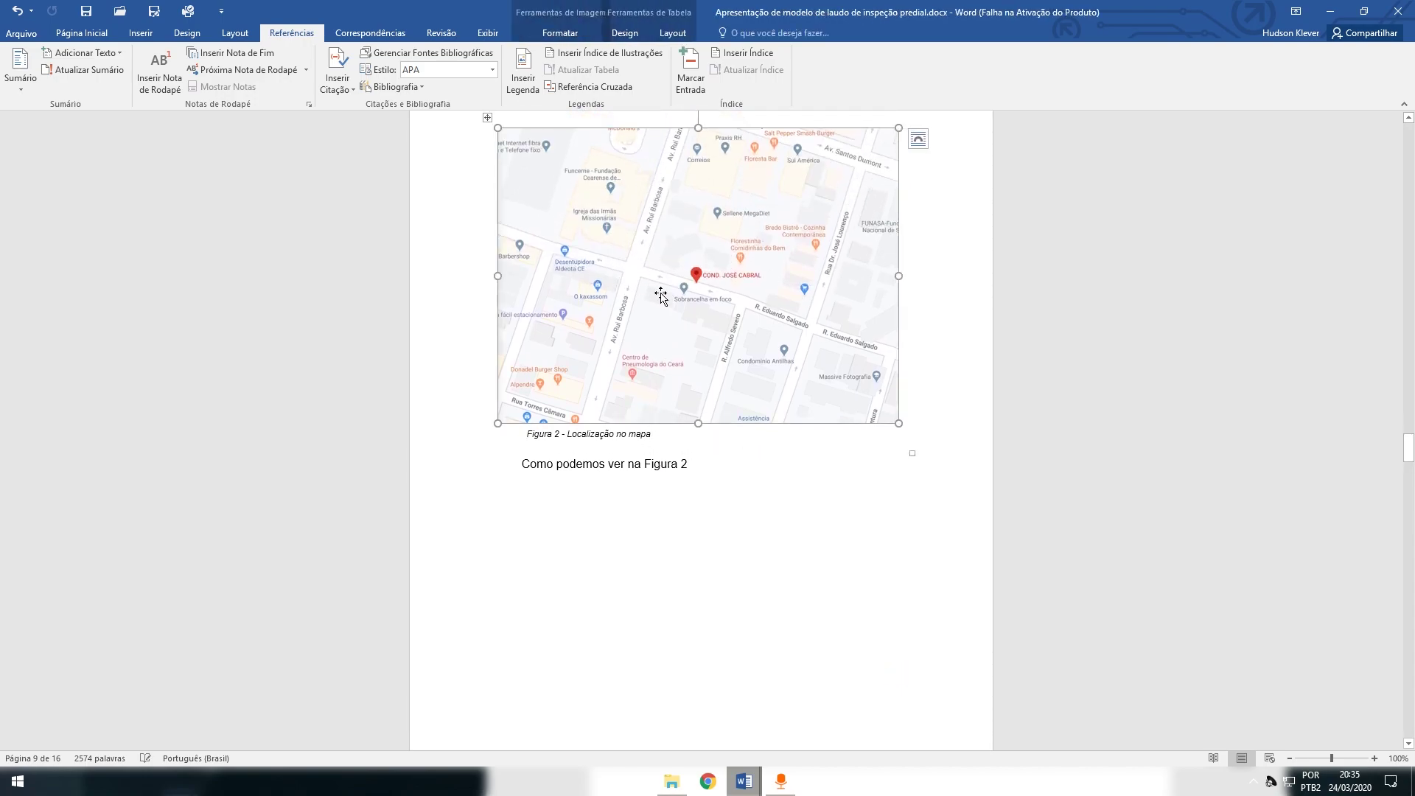
pyautogui.click(675, 461)
pyautogui.click(714, 462)
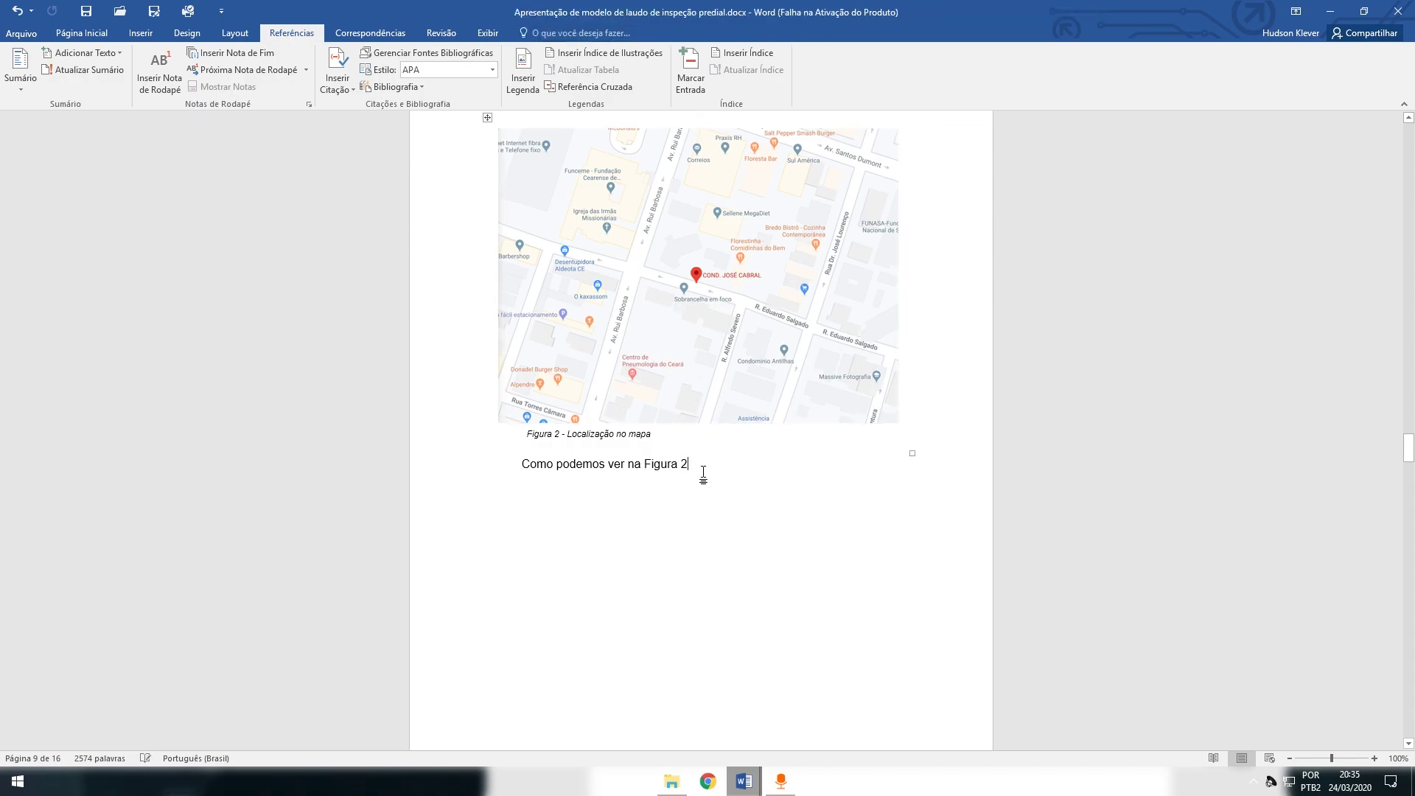
pyautogui.scroll(-3, 703, 466)
pyautogui.moveTo(1411, 446)
pyautogui.mouseDown()
pyautogui.moveTo(1412, 433)
pyautogui.moveTo(1409, 448)
pyautogui.mouseUp()
pyautogui.click(737, 431)
pyautogui.click(726, 442)
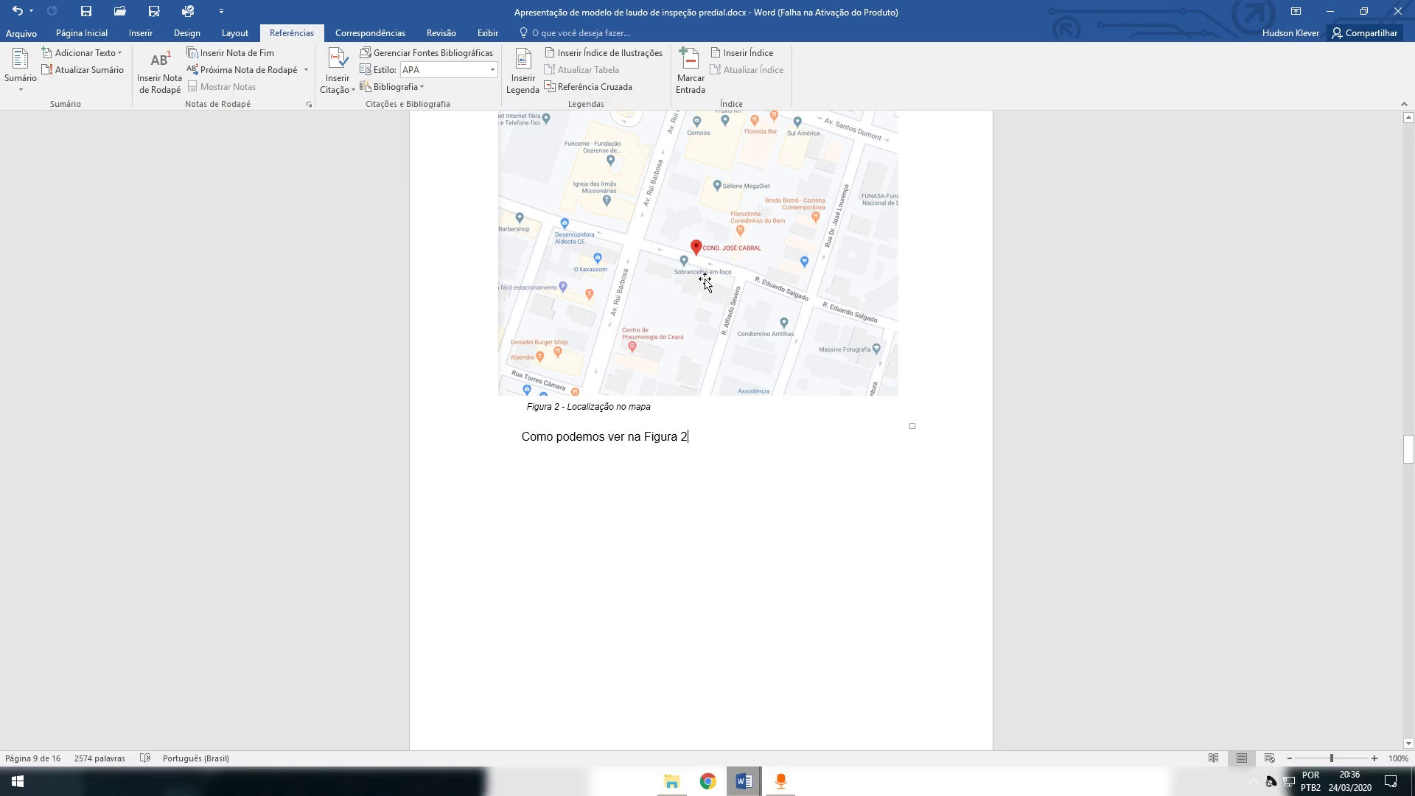
# Replace the end of the section 6 paragraph, after "tubulações das cozinhas ou", with "na "
pyautogui.moveTo(1411, 457); pyautogui.dragTo(1410, 661)
pyautogui.scroll(3, 719, 353)
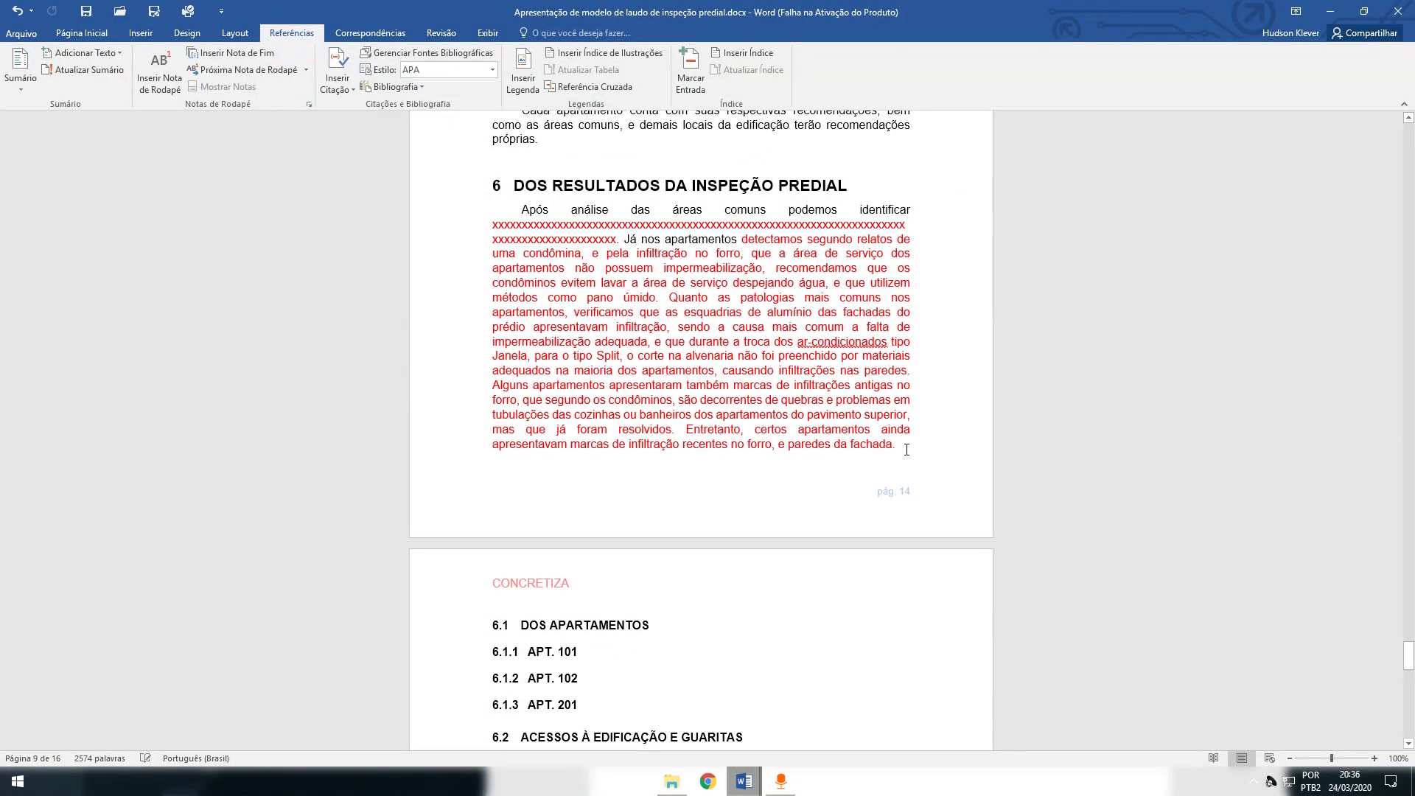
pyautogui.click(905, 443)
pyautogui.moveTo(905, 453); pyautogui.dragTo(666, 418)
pyautogui.press('BackSpace')
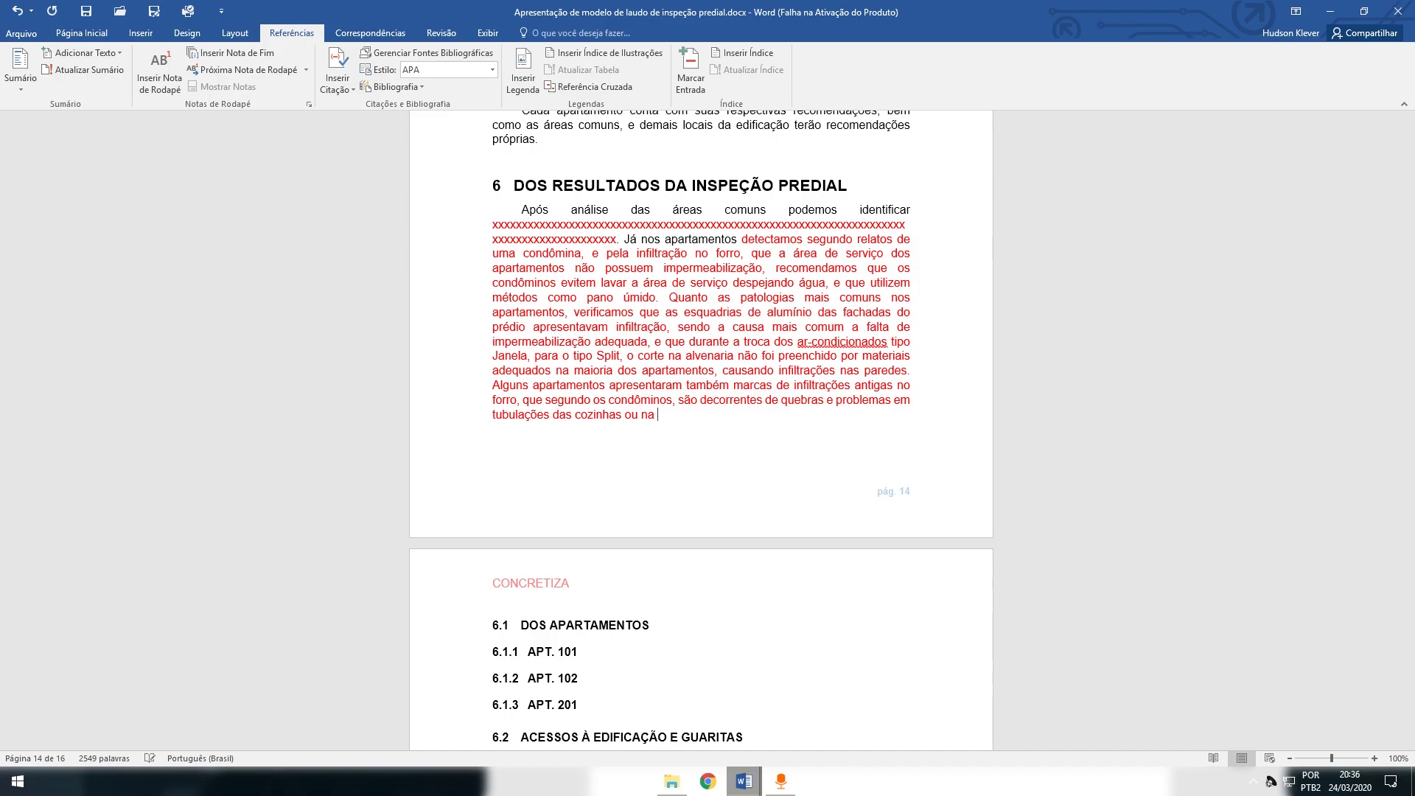
# Insert a cross-reference to "Figura 2 - Localização no mapa" at the end of the section 6 paragraph, showing only name and number
pyautogui.click(590, 87)
pyautogui.click(601, 364)
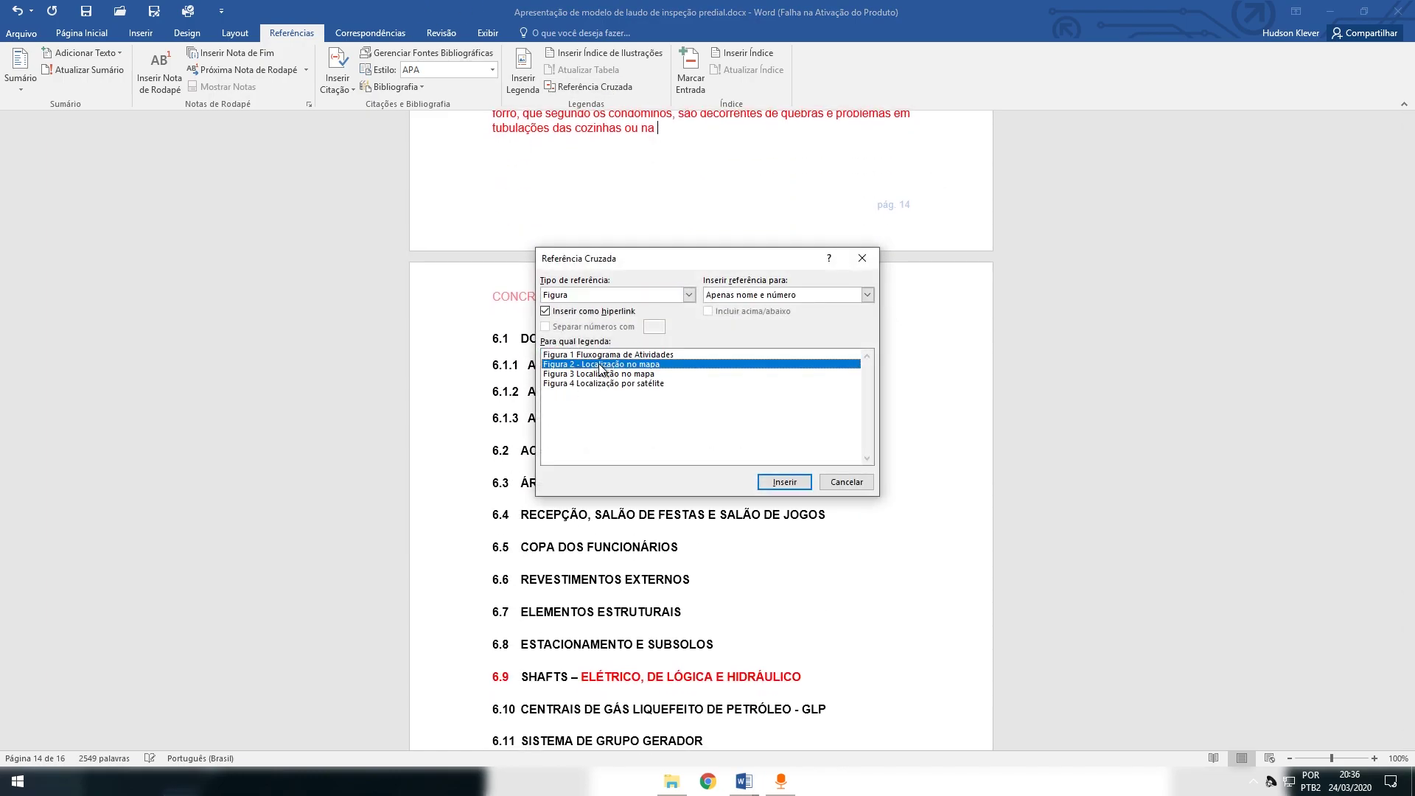
pyautogui.click(785, 482)
pyautogui.click(847, 482)
pyautogui.scroll(5, 910, 497)
pyautogui.scroll(3, 910, 497)
# Follow the Figura 2 cross-reference in section 6 to the captioned map
pyautogui.click(685, 553)
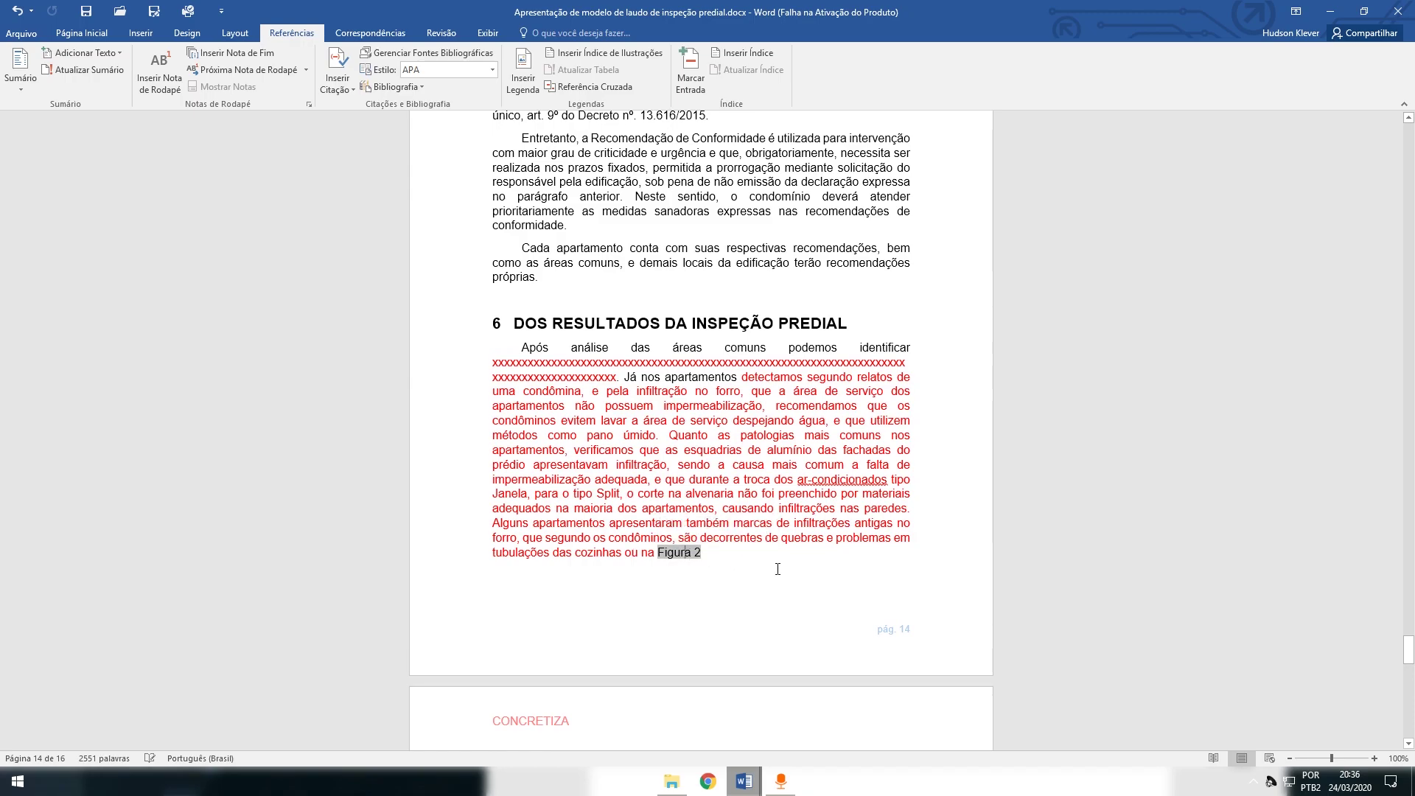
pyautogui.keyDown('ctrl'); pyautogui.click(688, 560); pyautogui.keyUp('ctrl')
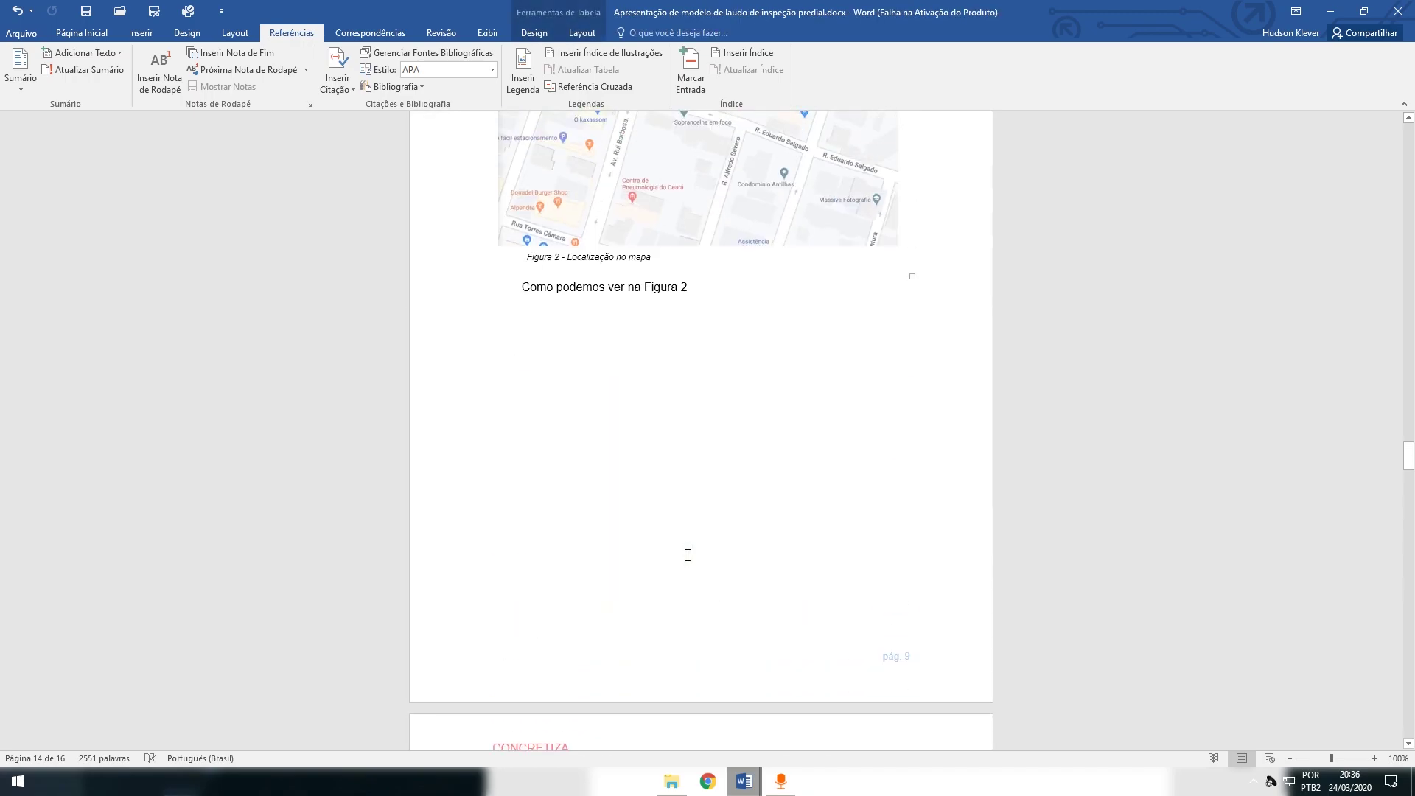
pyautogui.scroll(3, 744, 422)
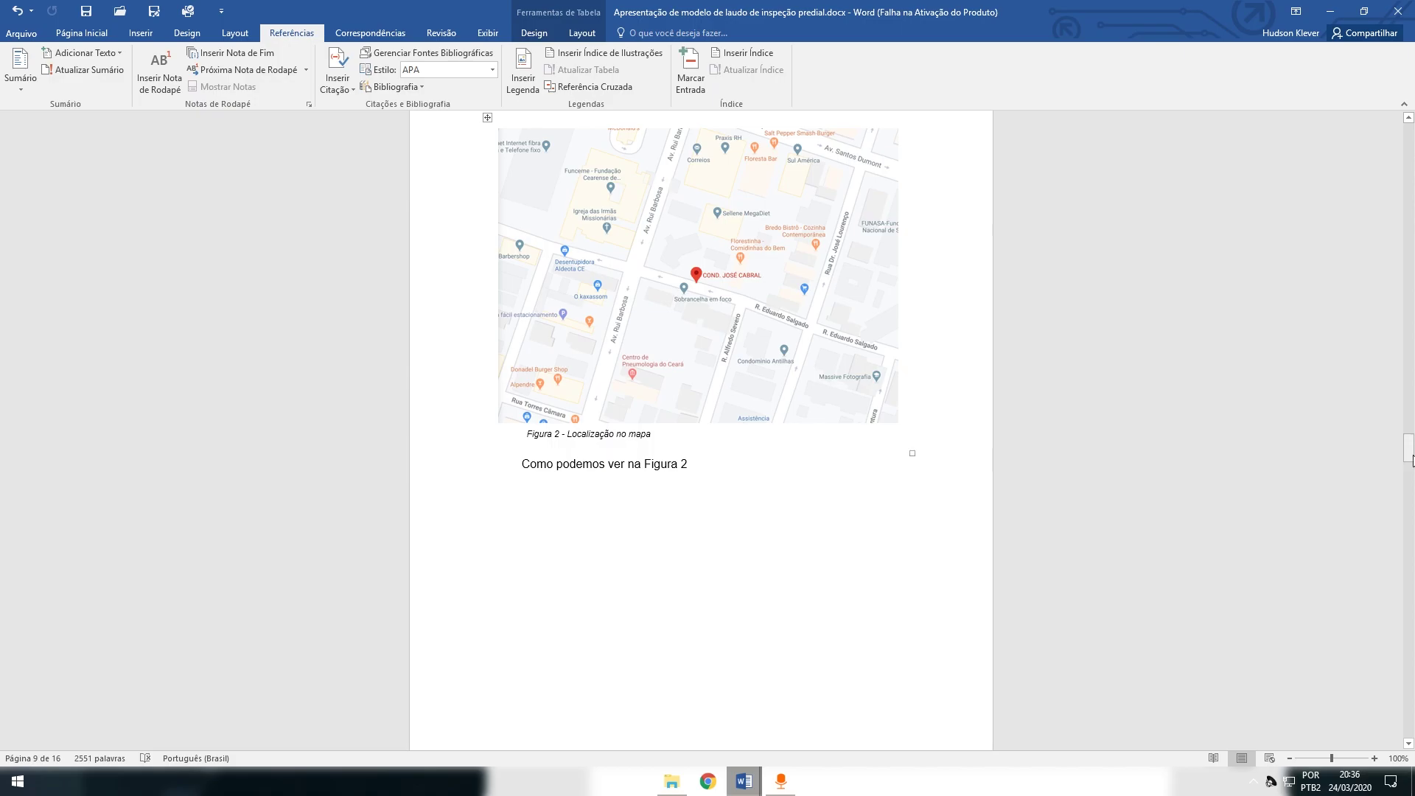
# Compare the Figura 2 cross-reference at the end of the section 6 paragraph with the location figures it refers to
pyautogui.moveTo(1410, 448); pyautogui.dragTo(1409, 664)
pyautogui.scroll(2, 736, 275)
pyautogui.click(686, 347)
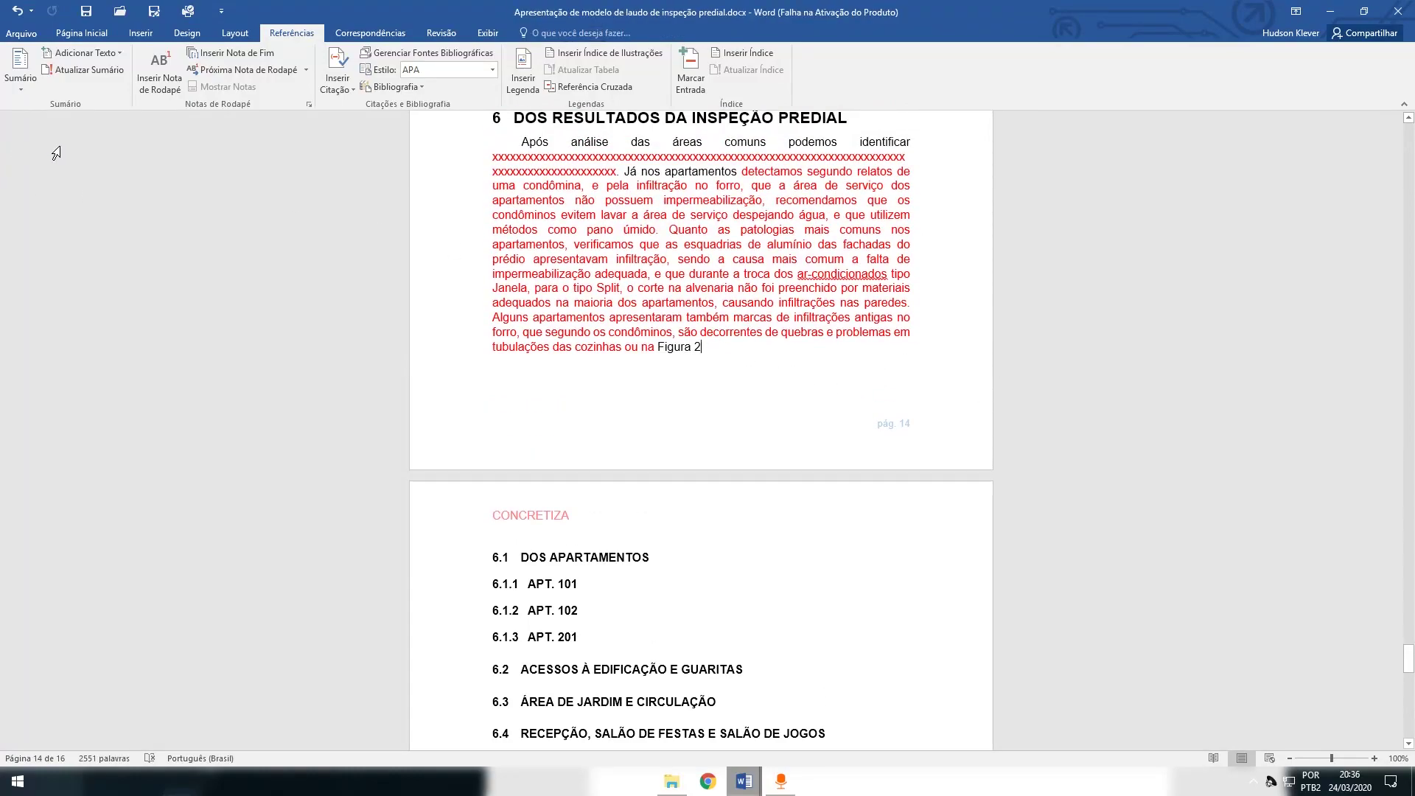
pyautogui.moveTo(1408, 658)
pyautogui.mouseDown()
pyautogui.moveTo(1403, 177)
pyautogui.moveTo(1400, 521)
pyautogui.moveTo(1398, 185)
pyautogui.moveTo(1406, 444)
pyautogui.mouseUp()
pyautogui.click(681, 388)
pyautogui.scroll(3, 681, 389)
pyautogui.scroll(-9, 574, 375)
pyautogui.scroll(-15, 630, 384)
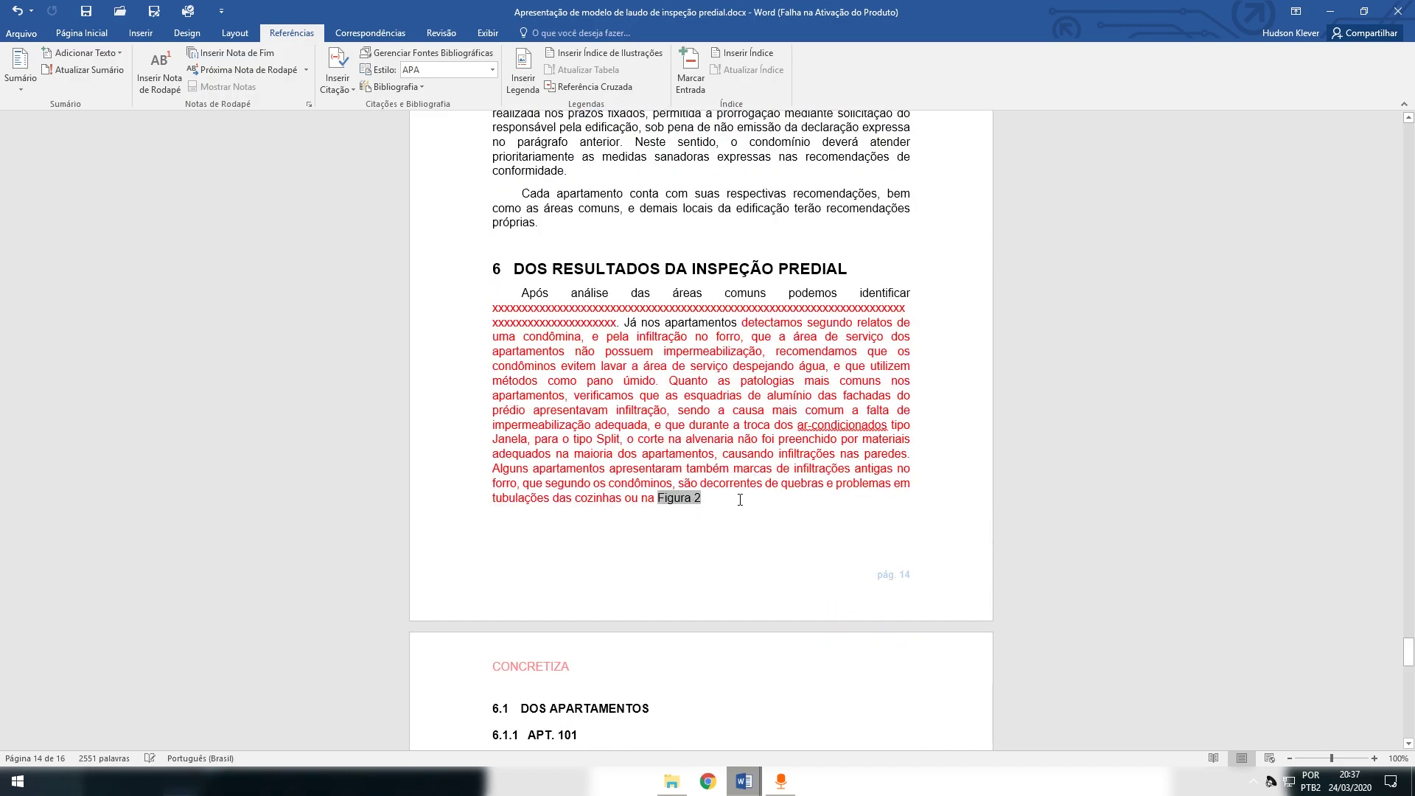
pyautogui.click(738, 499)
pyautogui.moveTo(1403, 650); pyautogui.dragTo(1403, 645)
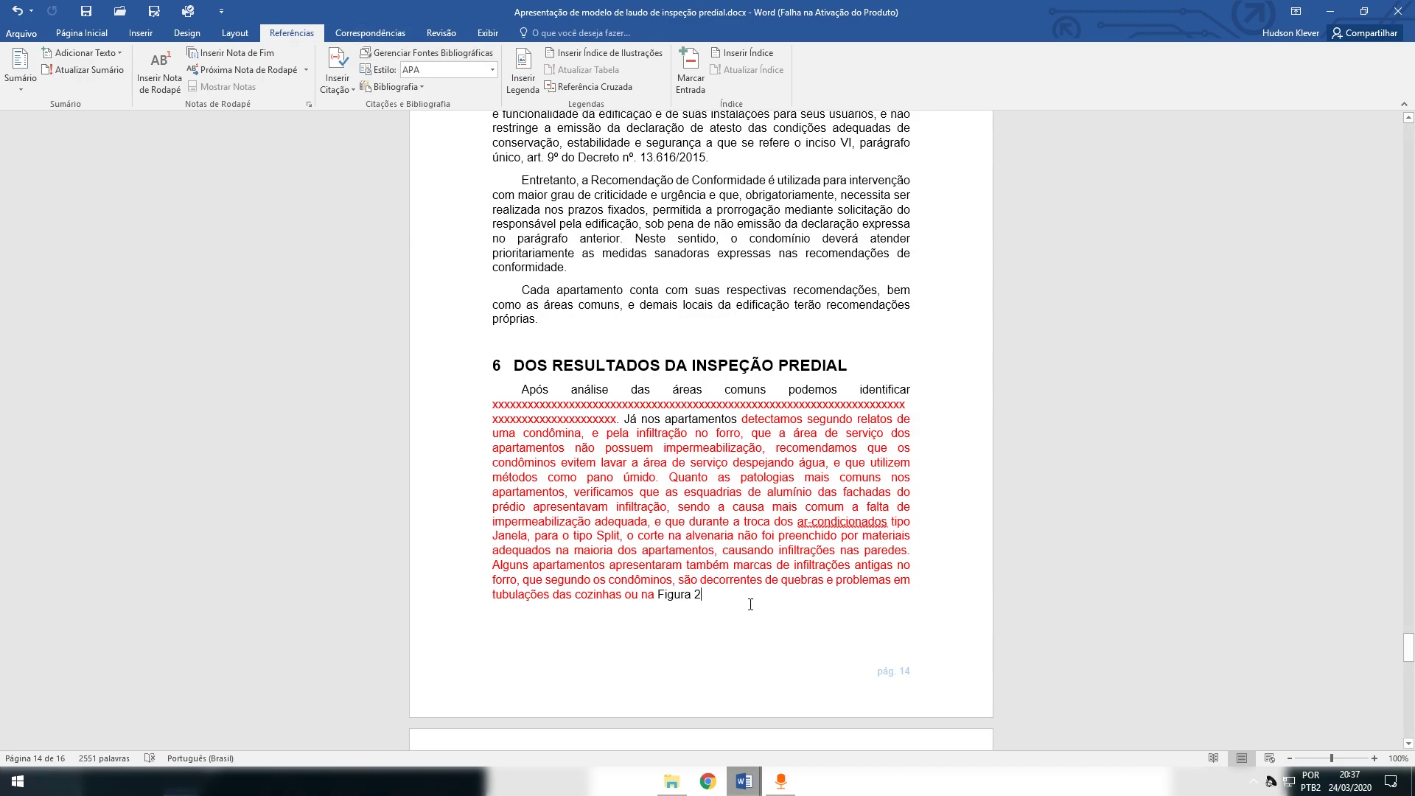
pyautogui.scroll(5, 740, 347)
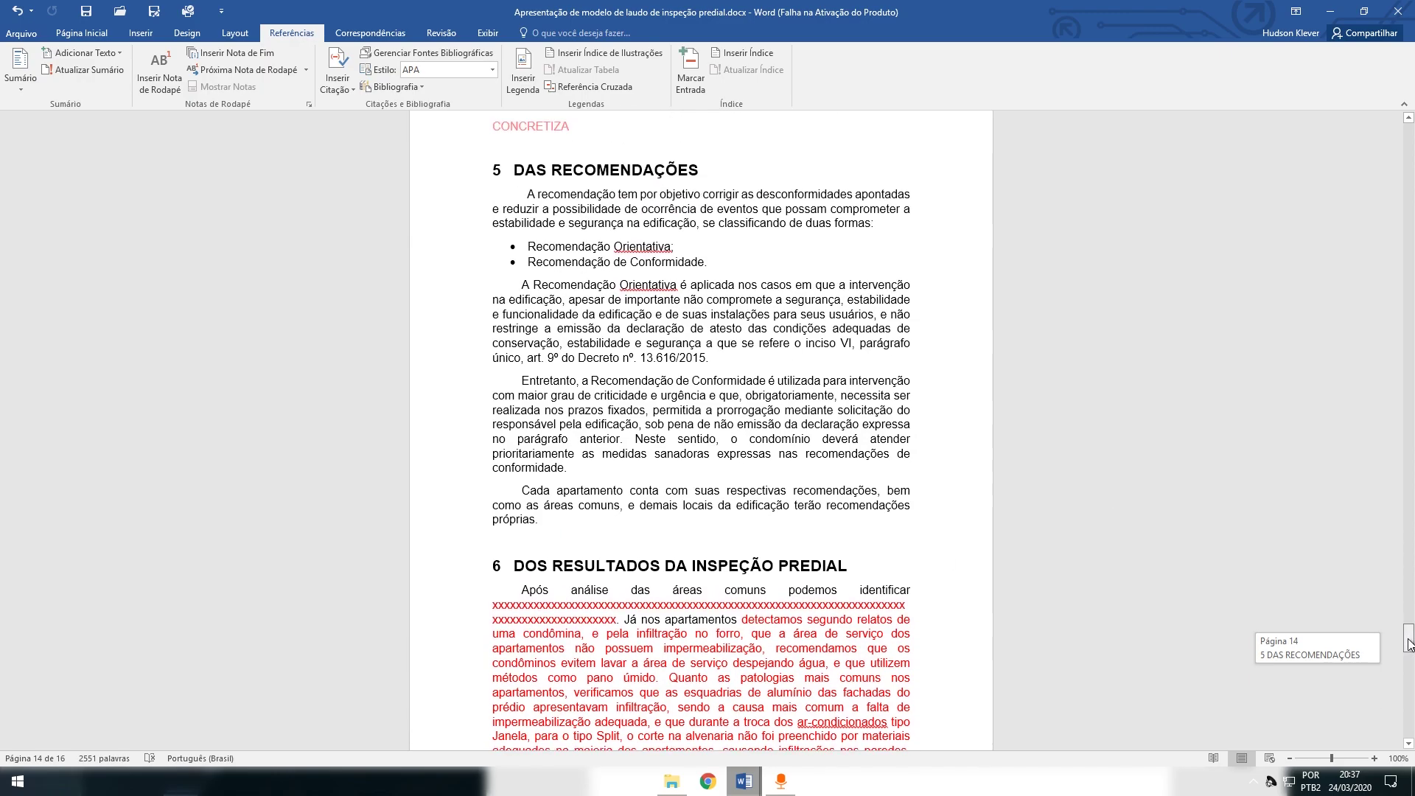
# Examine the COBERTA entry in the table of contents and its subitems from Situação Encontrada to Prazo
pyautogui.moveTo(1409, 649); pyautogui.dragTo(1406, 223)
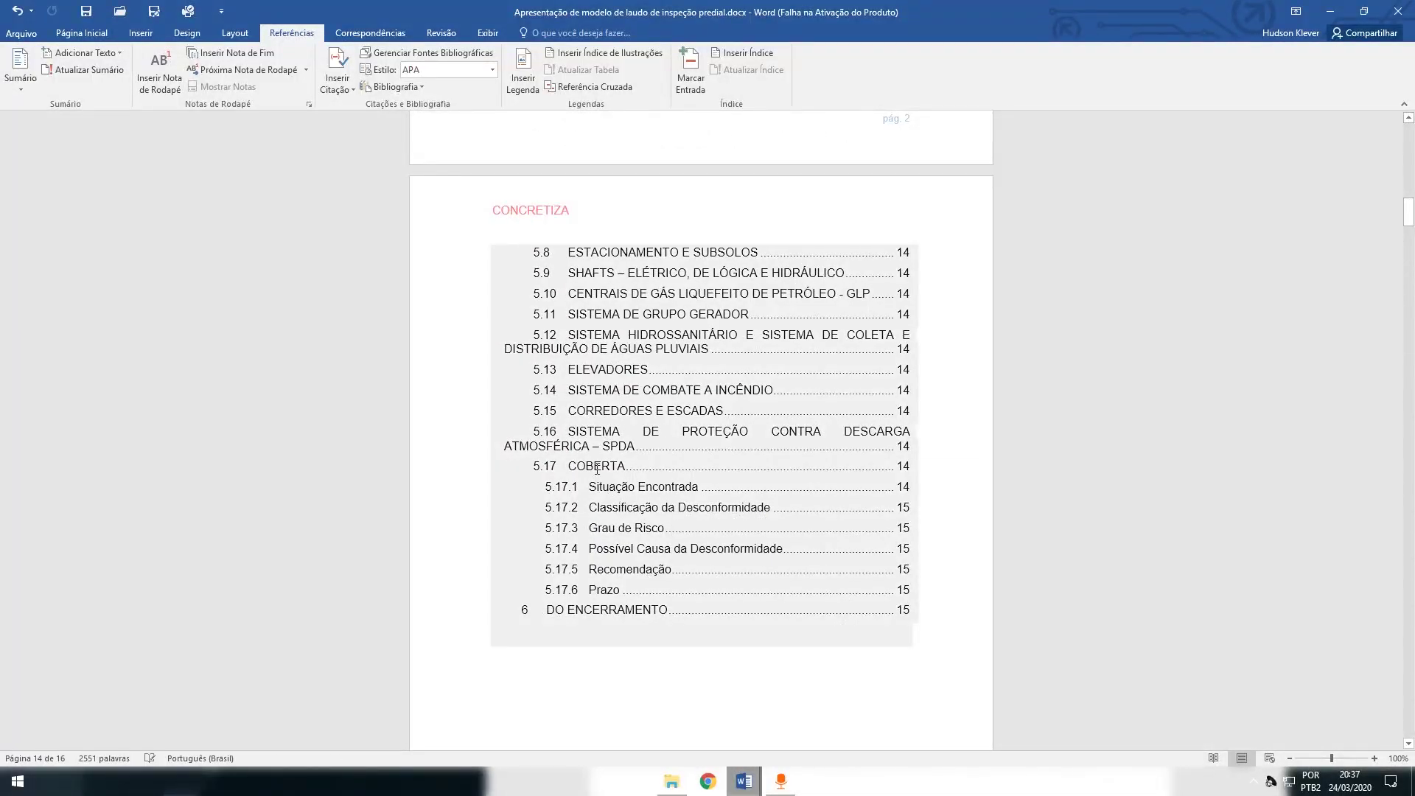
pyautogui.click(597, 468)
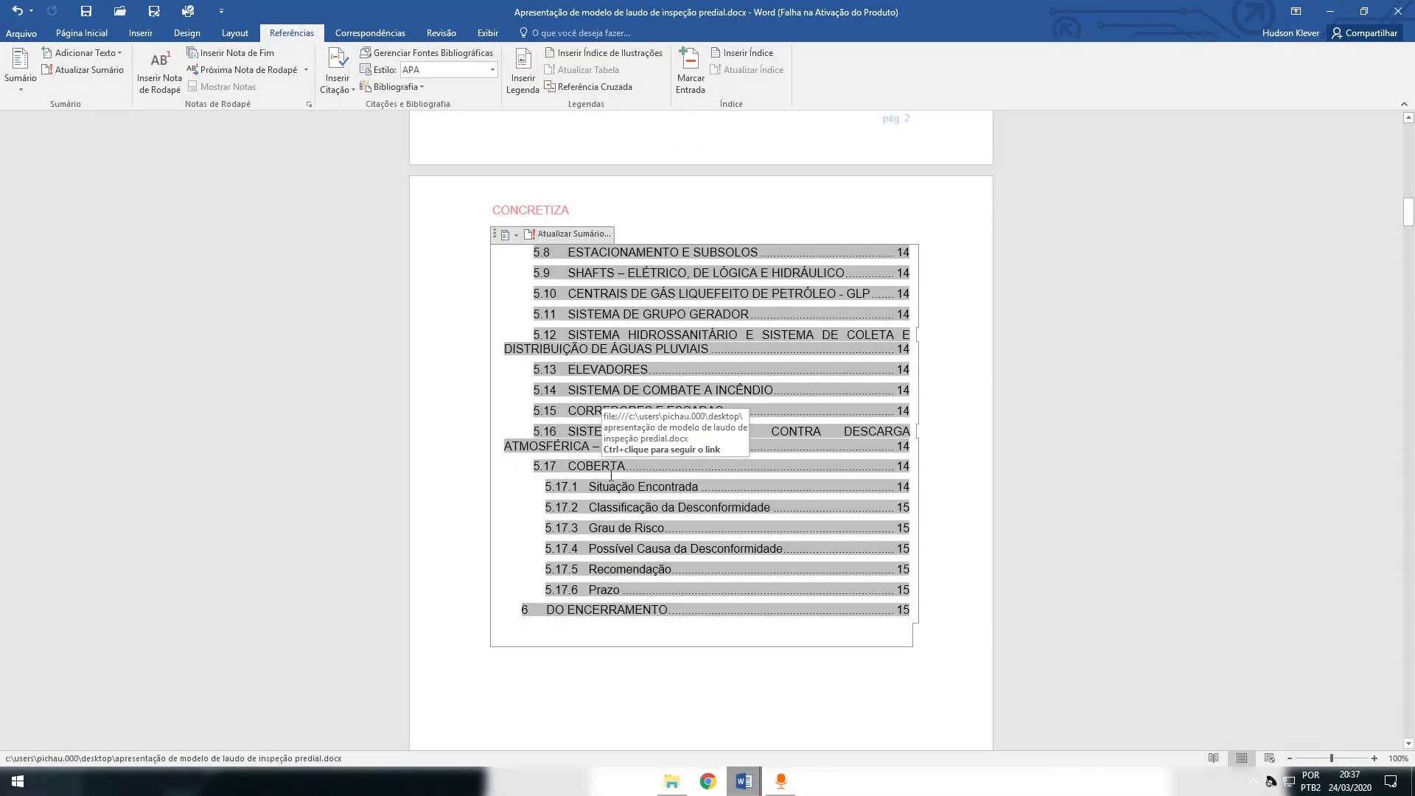
pyautogui.moveTo(589, 486); pyautogui.dragTo(770, 508)
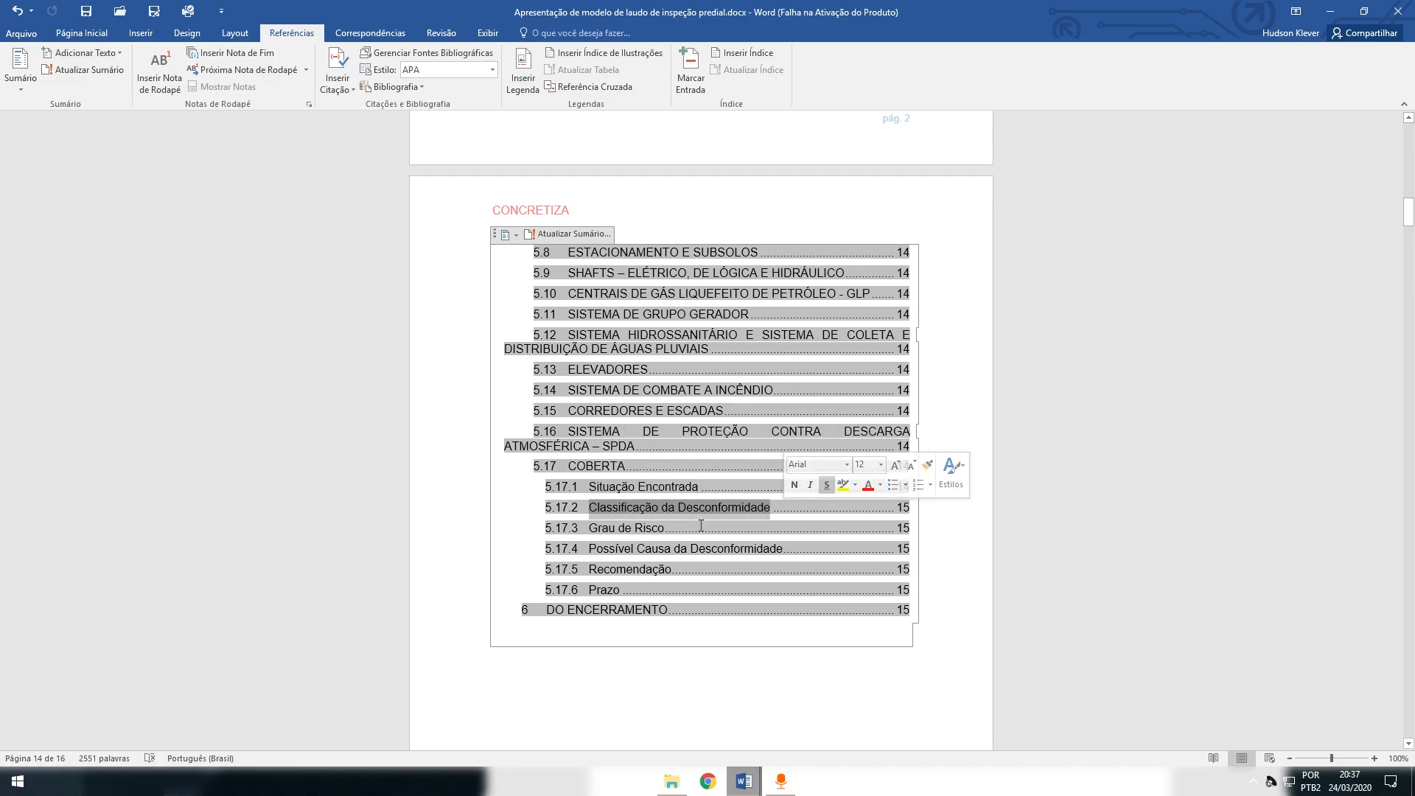
pyautogui.moveTo(589, 528); pyautogui.dragTo(783, 548)
pyautogui.moveTo(590, 569); pyautogui.dragTo(599, 486)
pyautogui.click(614, 586)
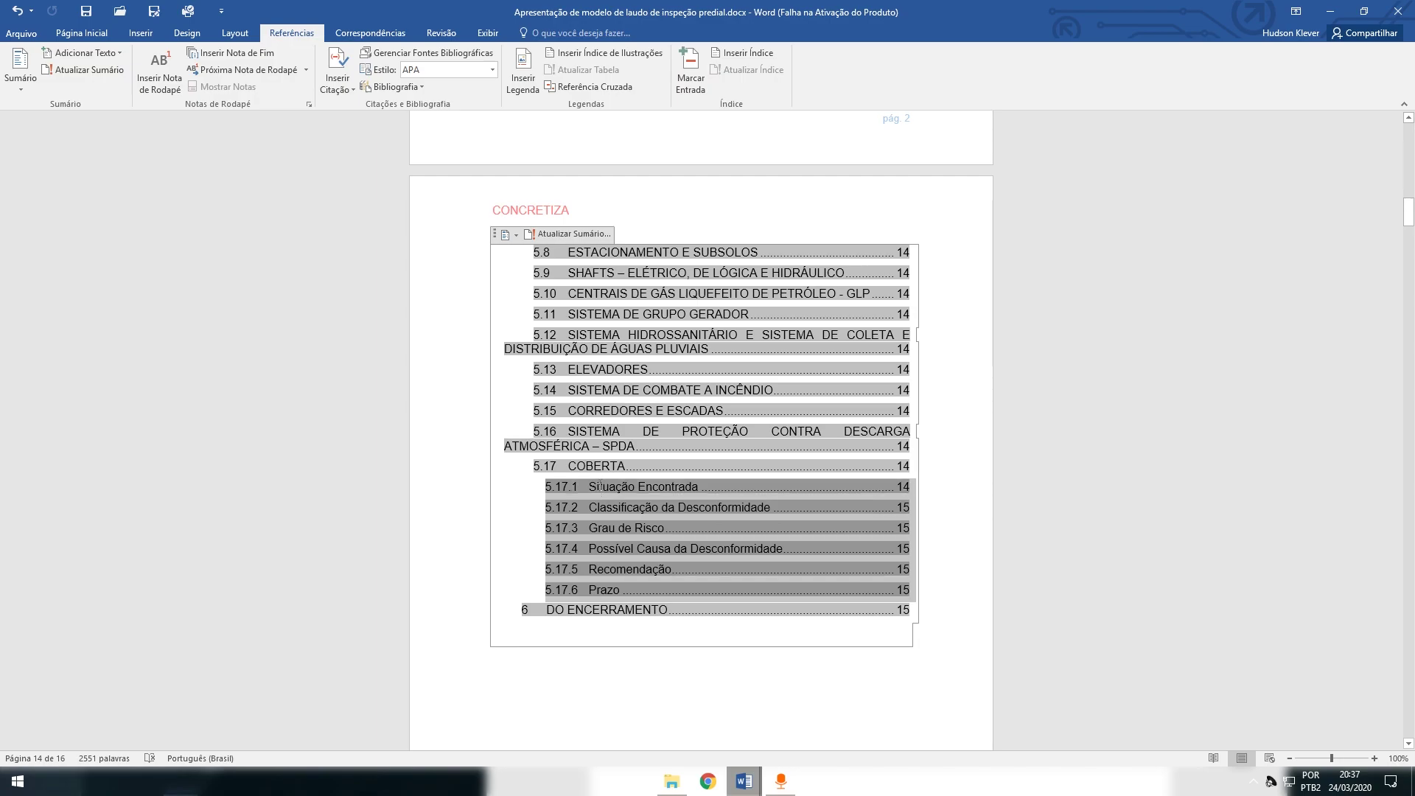
pyautogui.click(638, 548)
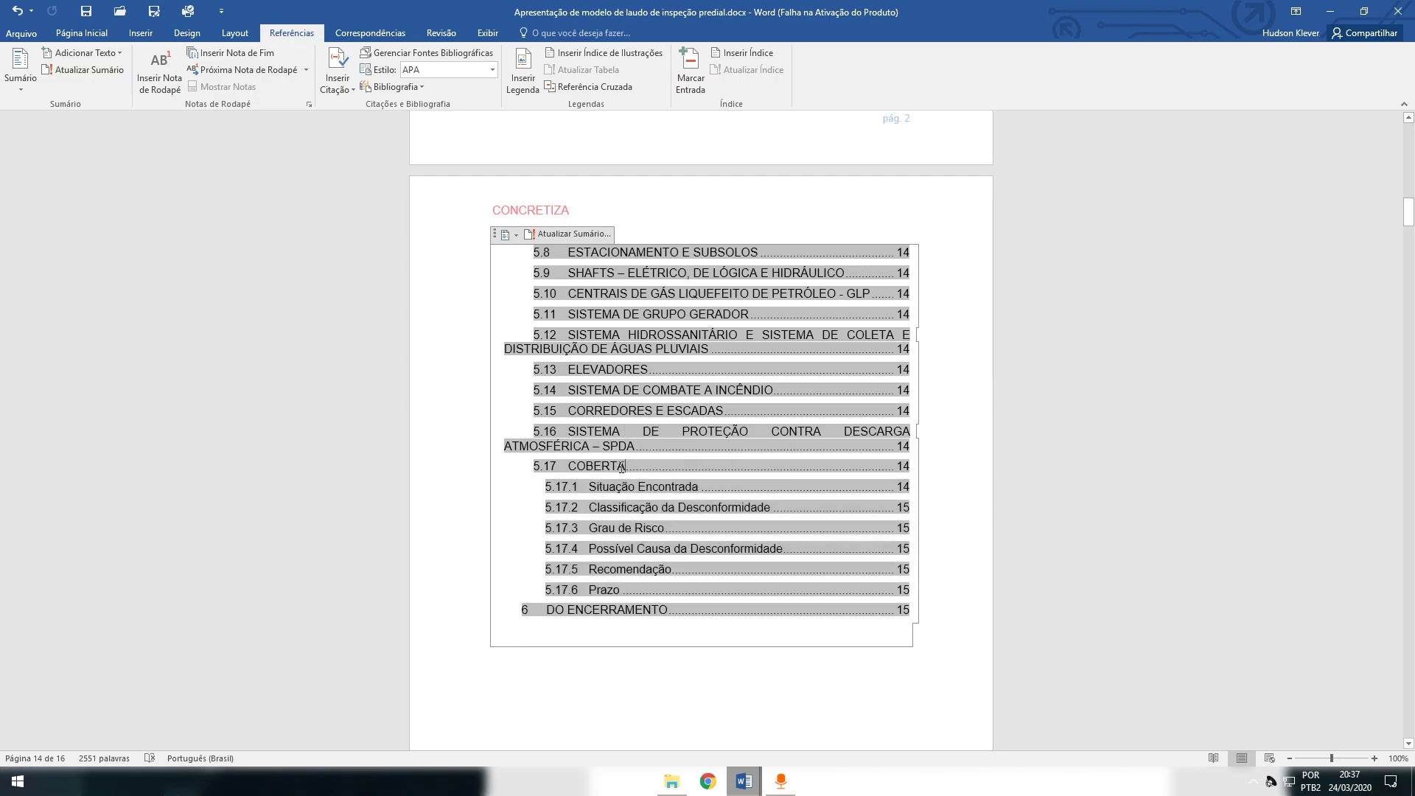
pyautogui.moveTo(626, 466); pyautogui.dragTo(569, 465)
pyautogui.click(609, 487)
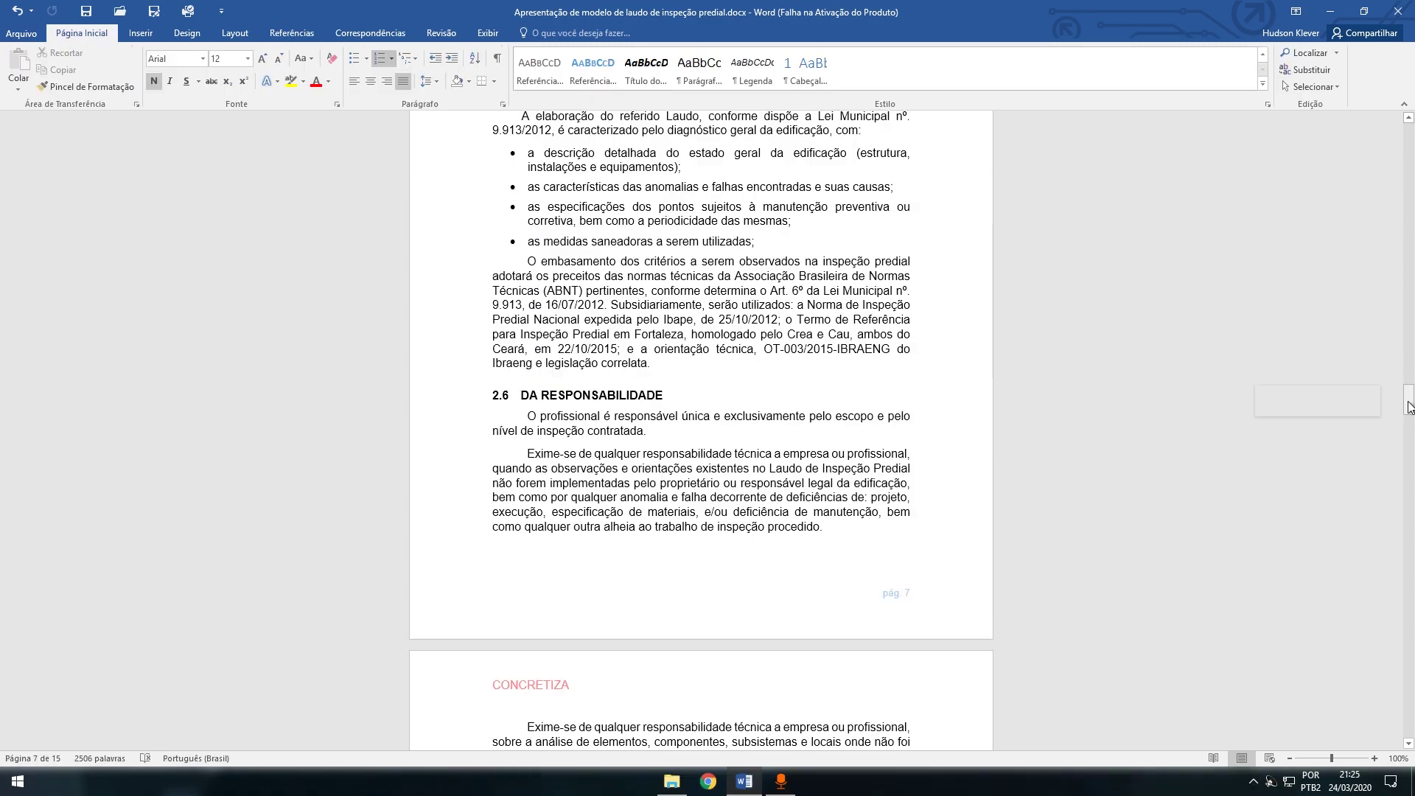
# Examine the activity flowchart, the location map and the satellite image together with their captions
pyautogui.moveTo(1408, 402); pyautogui.dragTo(1409, 437)
pyautogui.scroll(3, 794, 429)
pyautogui.scroll(10, 912, 346)
pyautogui.scroll(2, 912, 346)
pyautogui.click(619, 341)
pyautogui.click(598, 258)
pyautogui.scroll(-3, 654, 271)
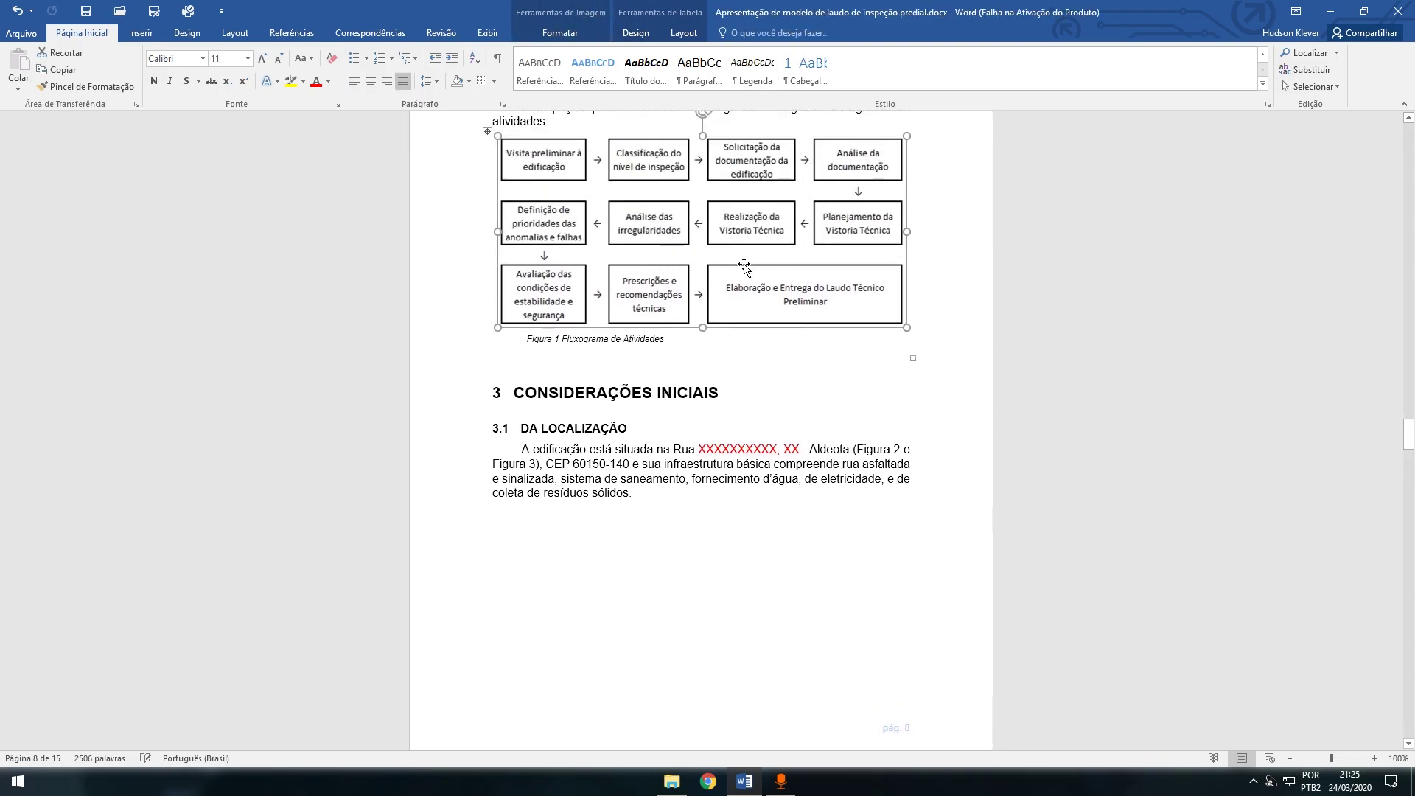
pyautogui.scroll(-12, 654, 271)
pyautogui.click(666, 369)
pyautogui.scroll(-5, 667, 369)
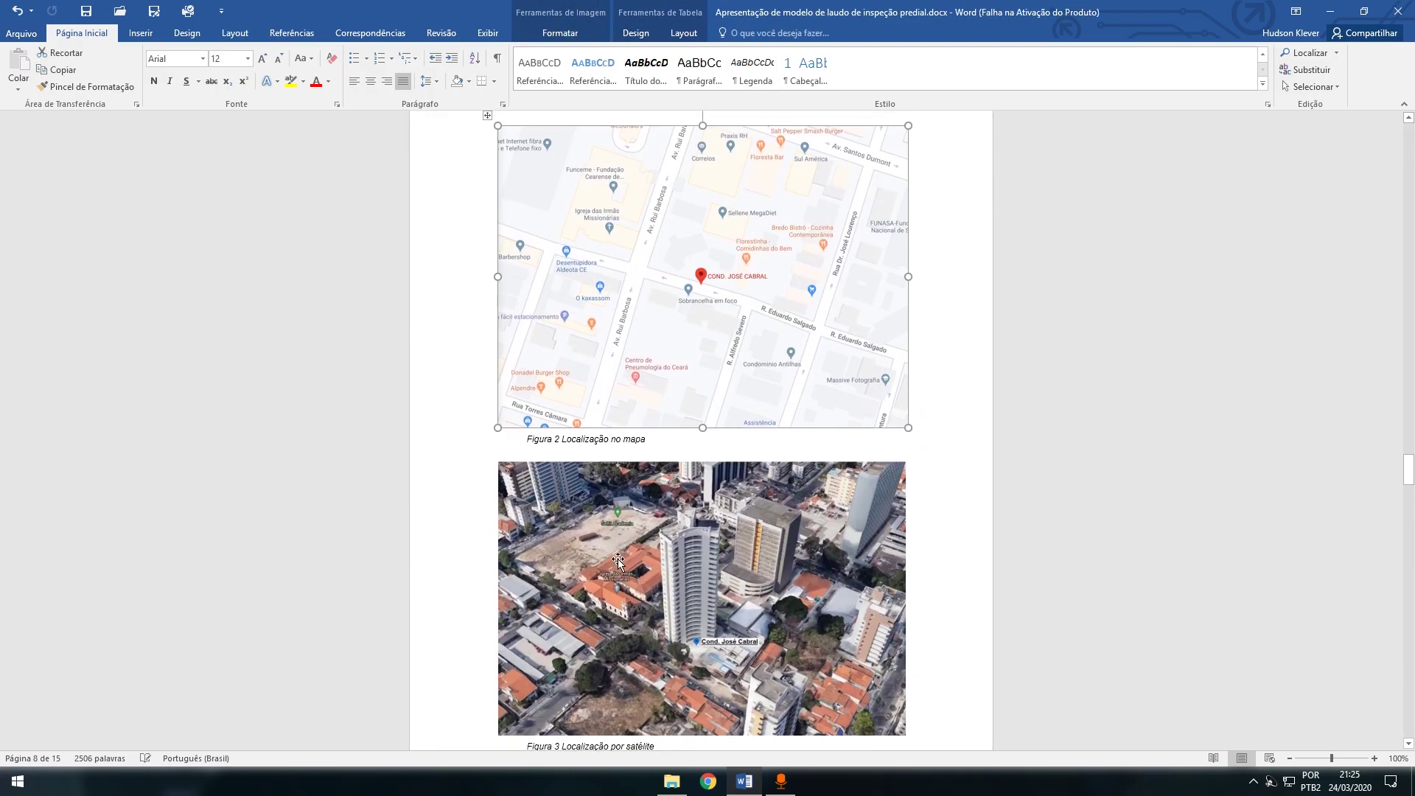
pyautogui.scroll(5, 627, 501)
pyautogui.click(627, 508)
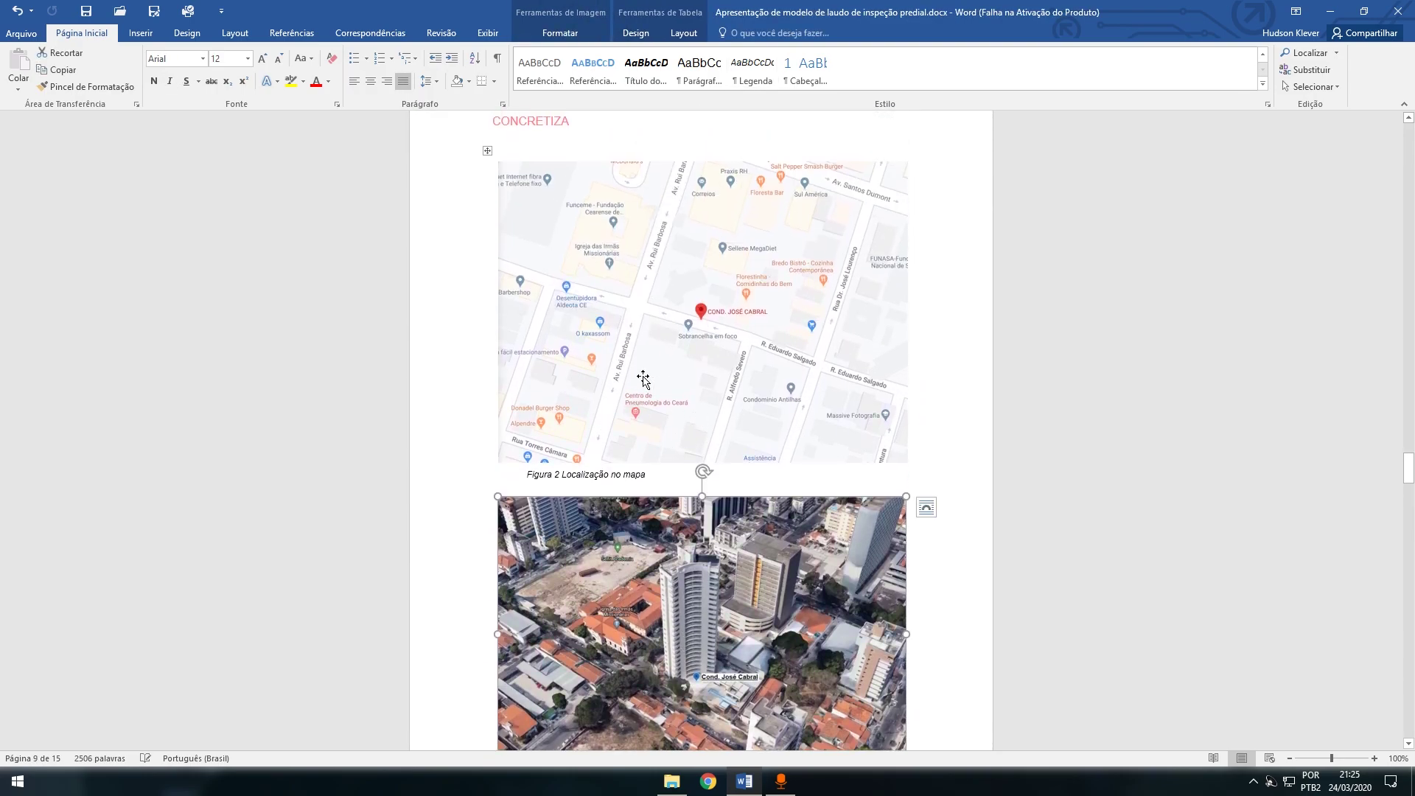
# Add "Na " to the end of the paragraph about the Recomendação de Conformidade
pyautogui.moveTo(1409, 471); pyautogui.dragTo(1395, 658)
pyautogui.click(648, 515)
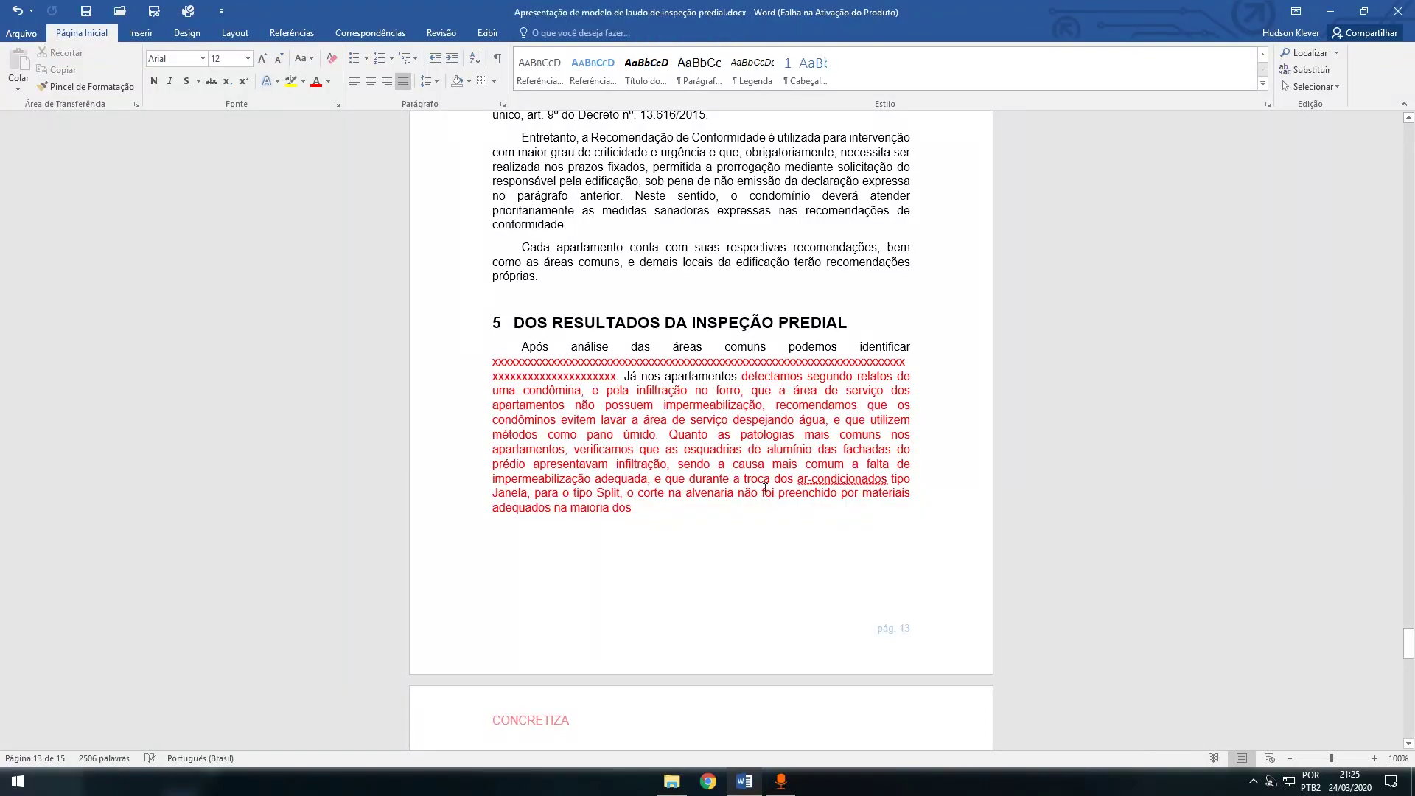
pyautogui.write('a')
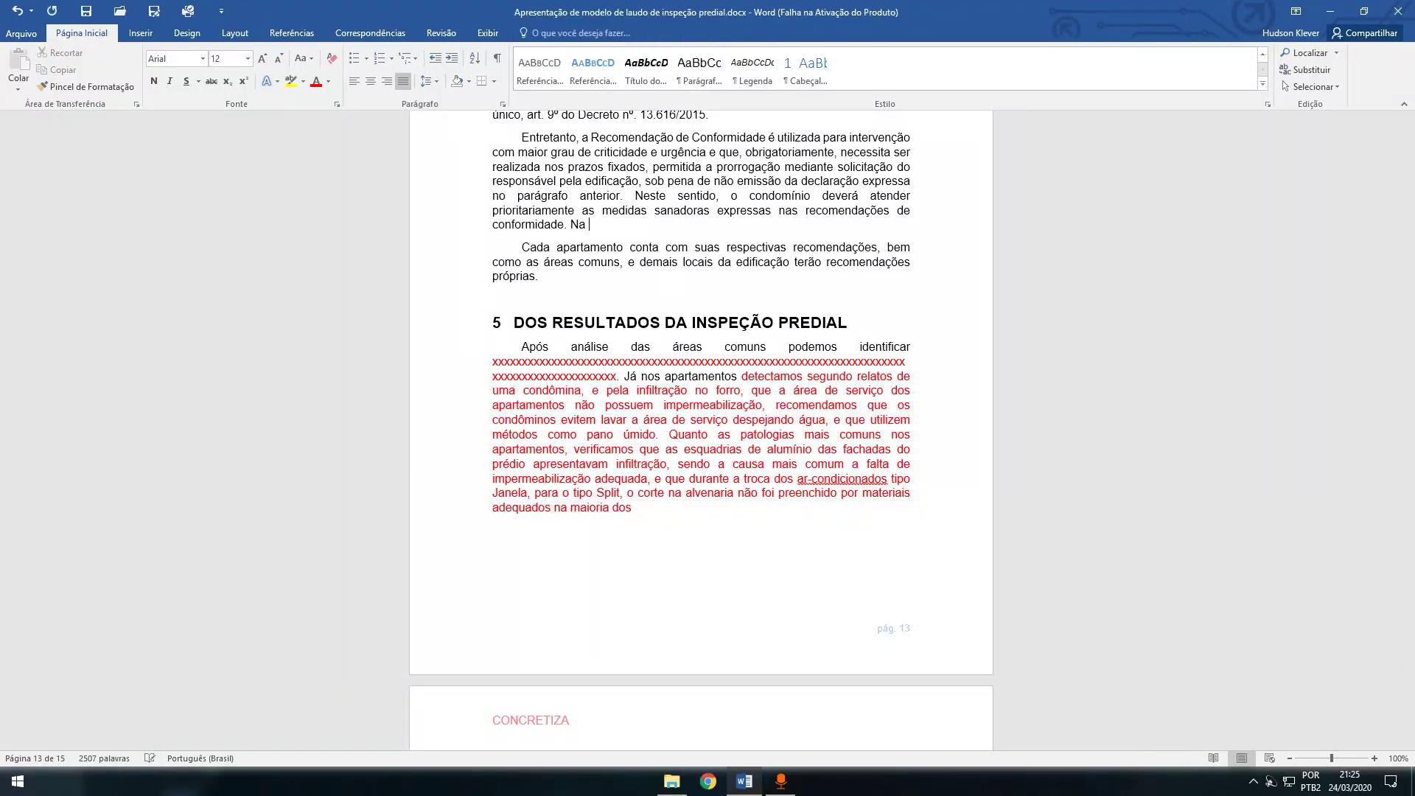
# Insert a Figura cross-reference to "Figura 1 Fluxograma de Atividades" after "Na", with only name and number as its content
pyautogui.click(309, 33)
pyautogui.click(588, 84)
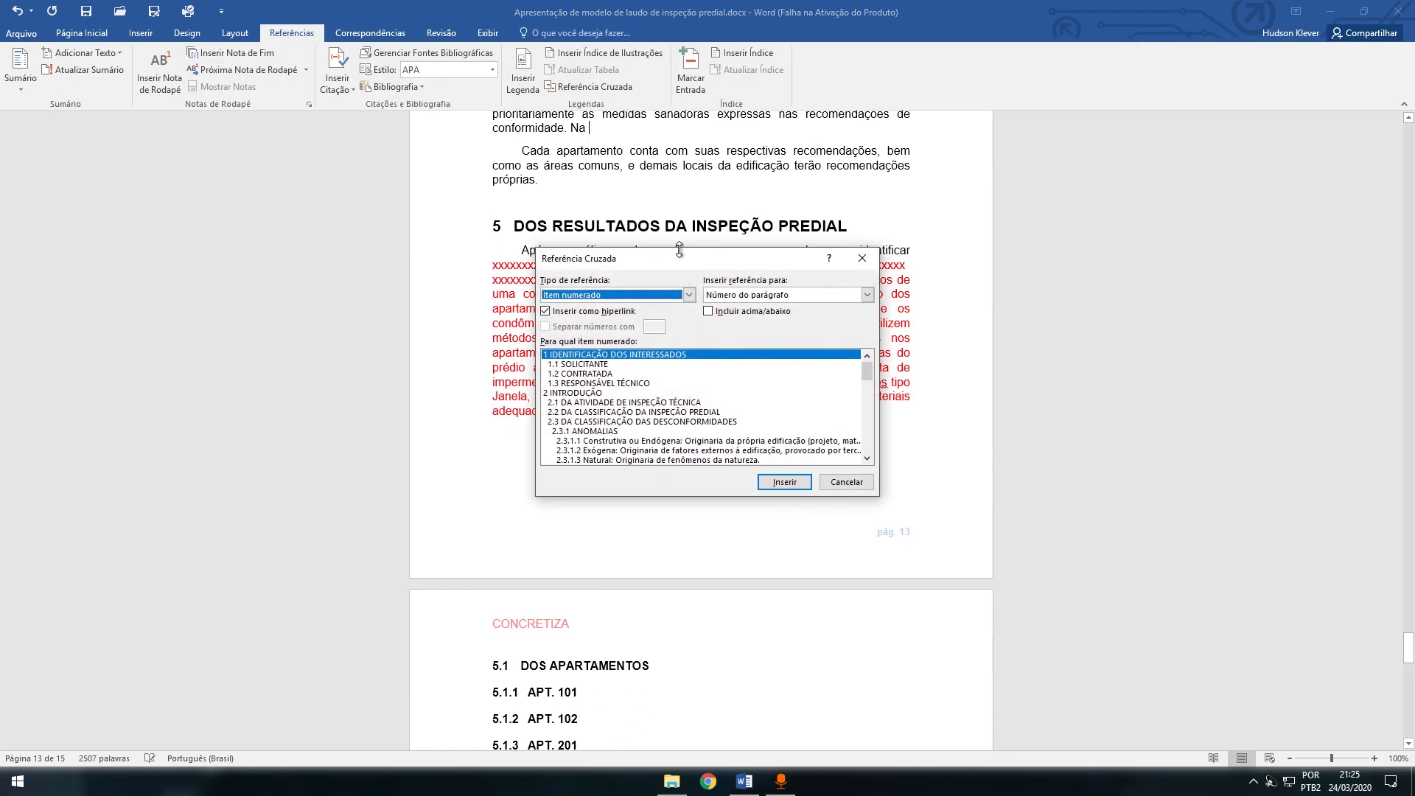
pyautogui.click(621, 295)
pyautogui.click(575, 352)
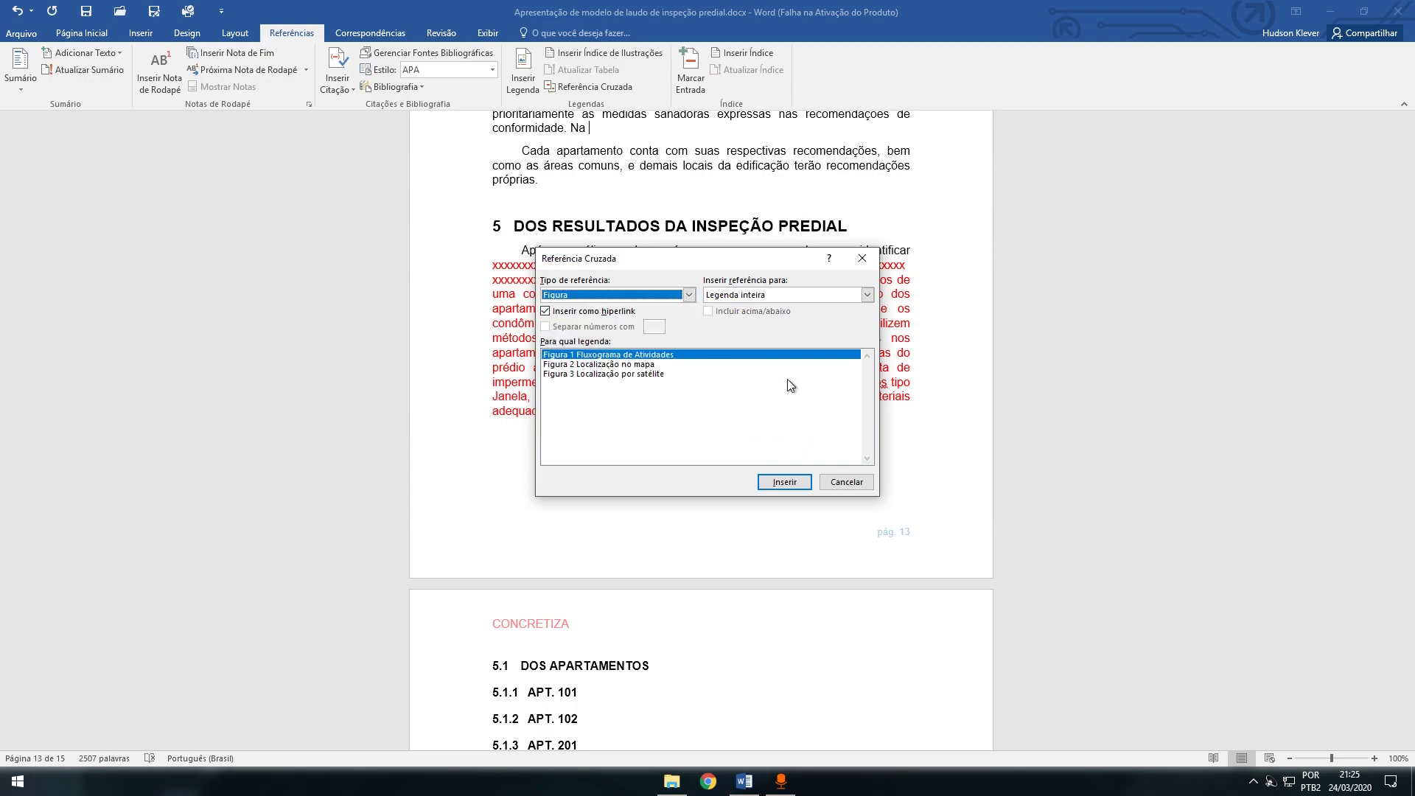
pyautogui.click(593, 357)
pyautogui.click(802, 294)
pyautogui.click(745, 315)
pyautogui.click(784, 482)
pyautogui.click(846, 480)
# Insert a cross-reference to "Figura 2 Localização no mapa" after "na maioria dos" at the end of the section 5 paragraph
pyautogui.click(635, 411)
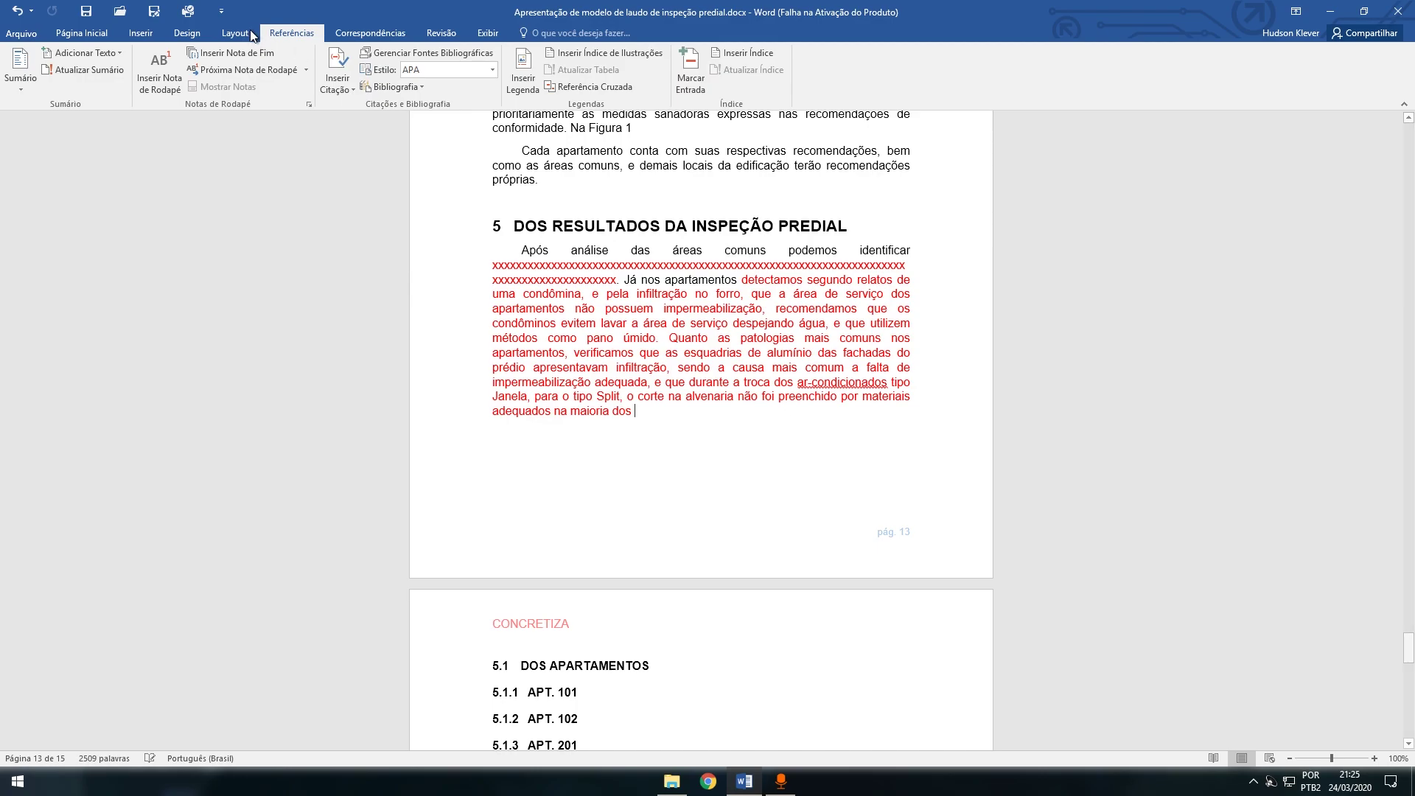
pyautogui.click(564, 87)
pyautogui.click(618, 364)
pyautogui.click(784, 482)
pyautogui.click(845, 482)
pyautogui.scroll(10, 623, 344)
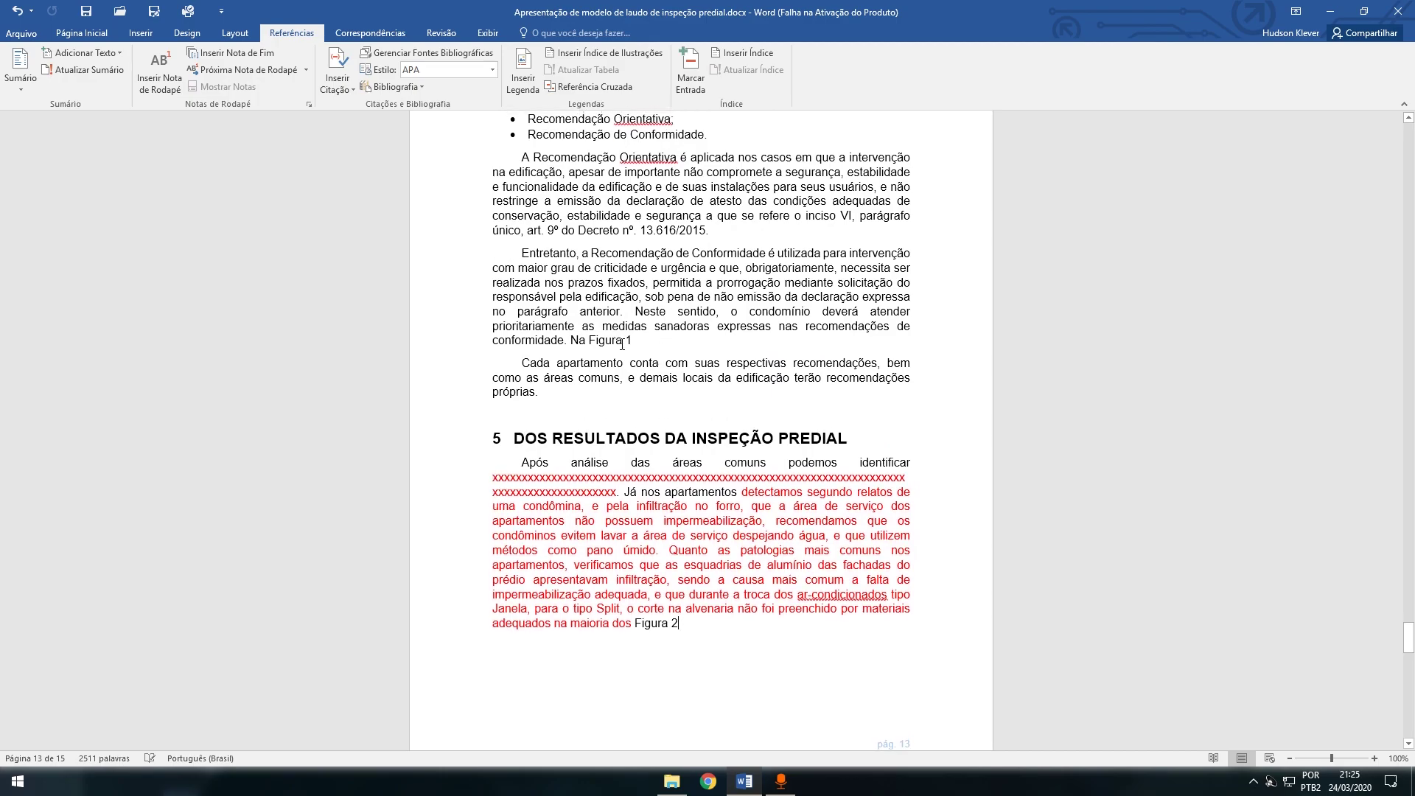
# Check the inserted Figura 2 and Figura 1 cross-reference fields in the text
pyautogui.click(667, 623)
pyautogui.click(613, 340)
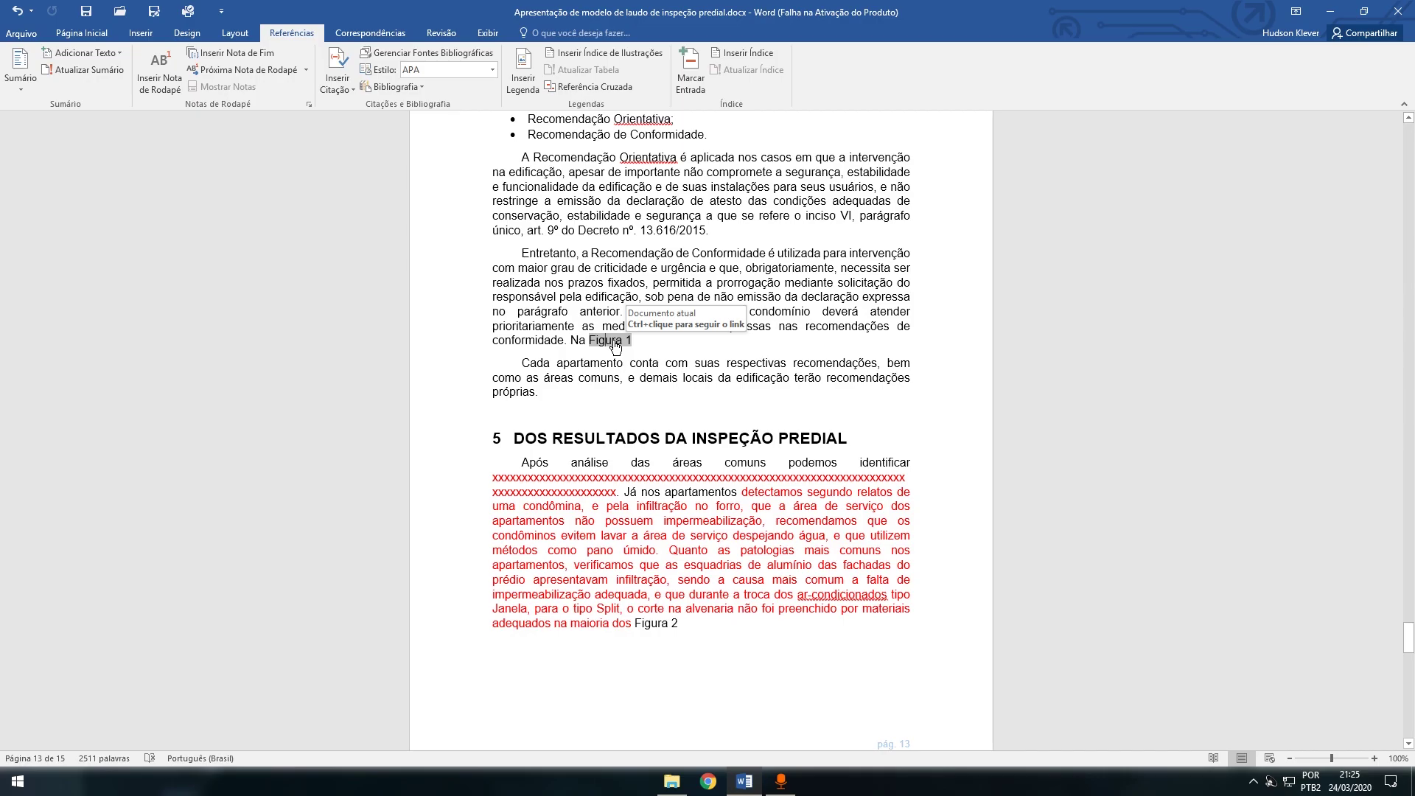
pyautogui.click(677, 349)
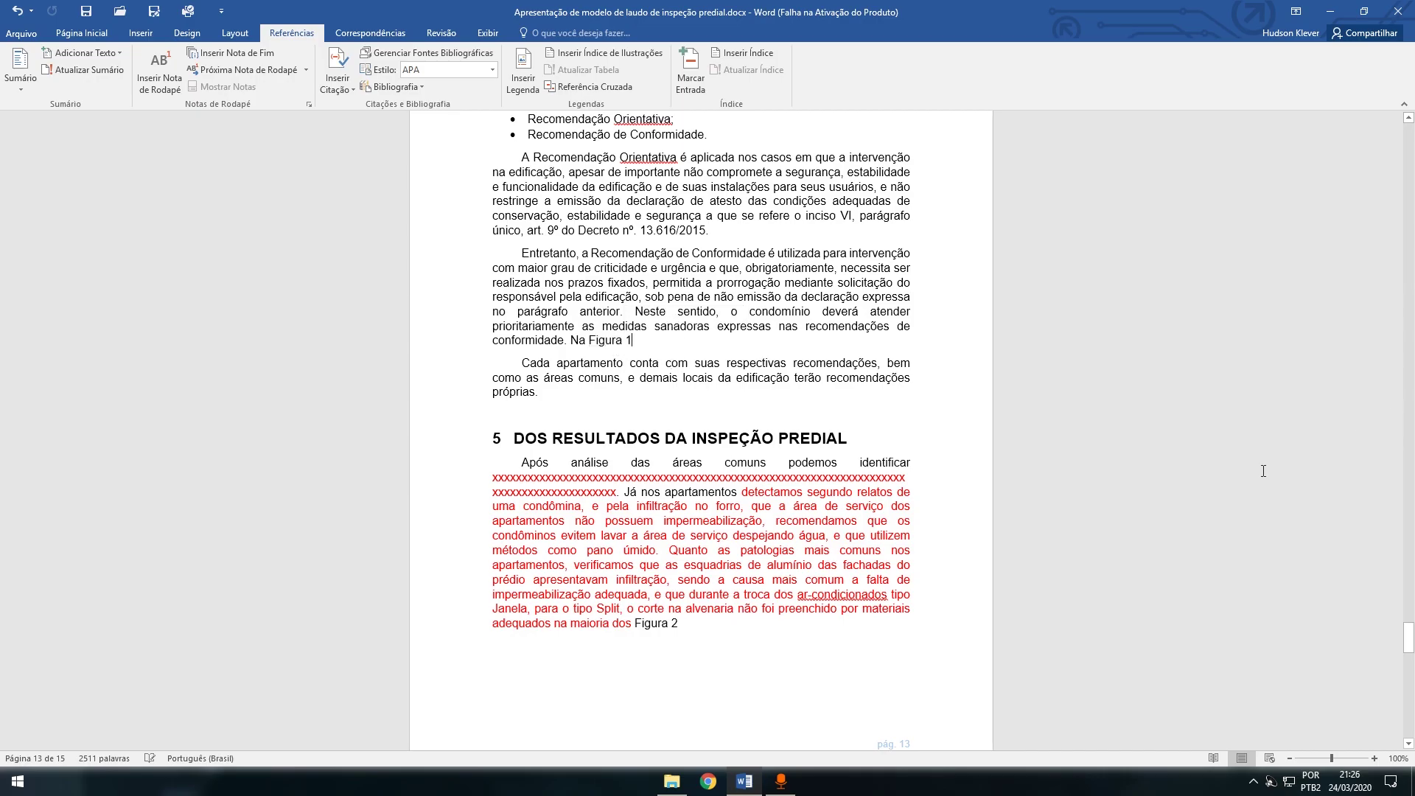
# Copy the Figura 1 flowchart, paste it at the end of the section 3.1 paragraph and select the pasted picture
pyautogui.moveTo(1411, 623); pyautogui.dragTo(1410, 434)
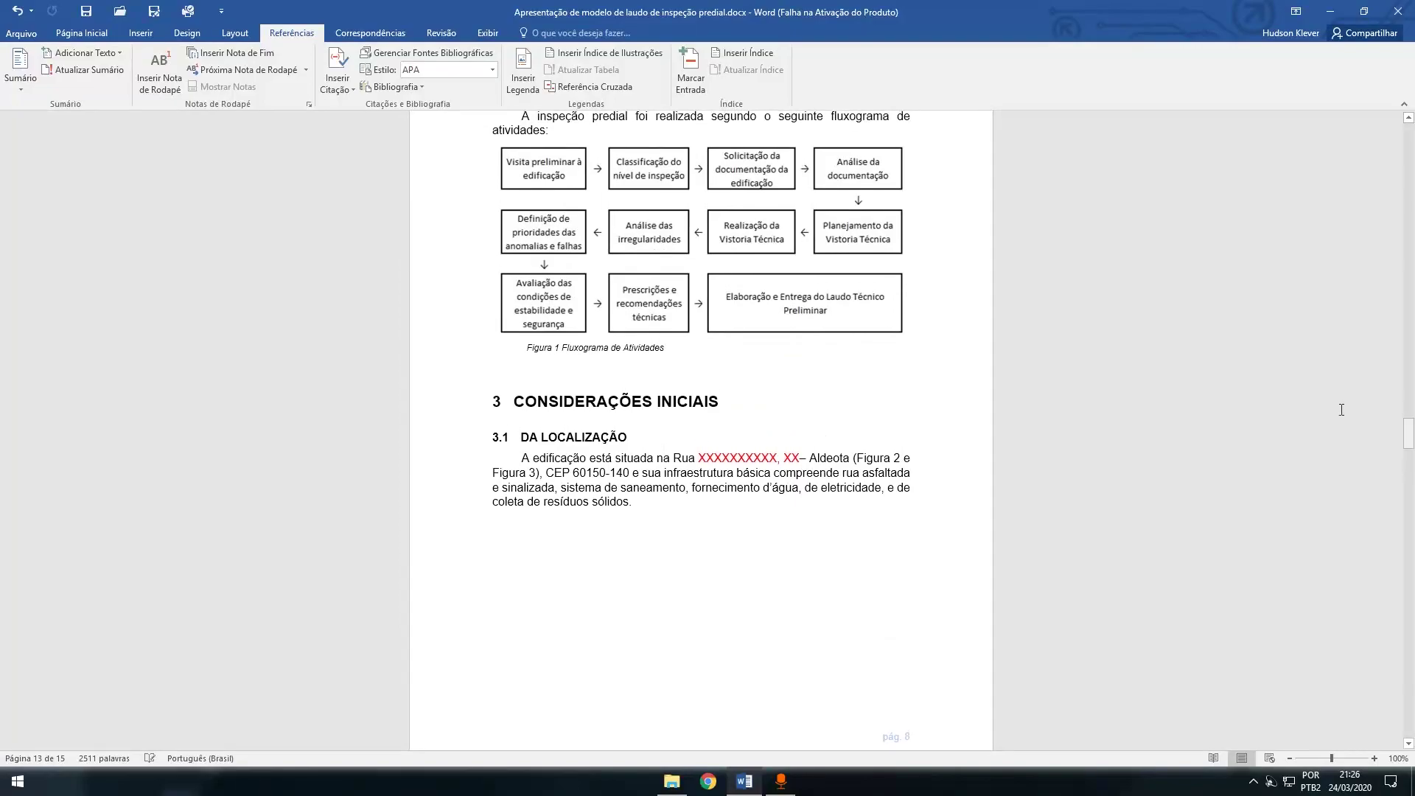
pyautogui.click(710, 166)
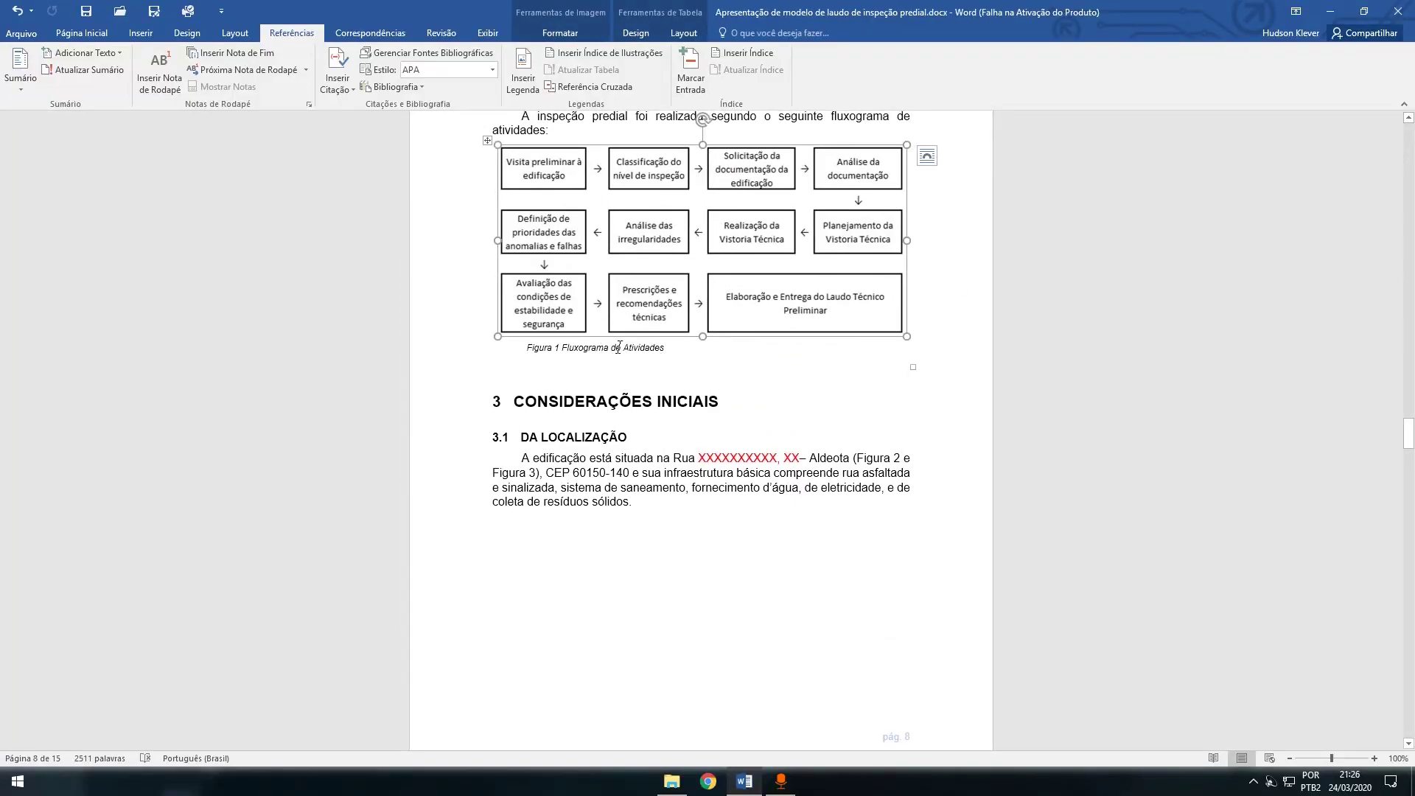
pyautogui.scroll(-2, 641, 221)
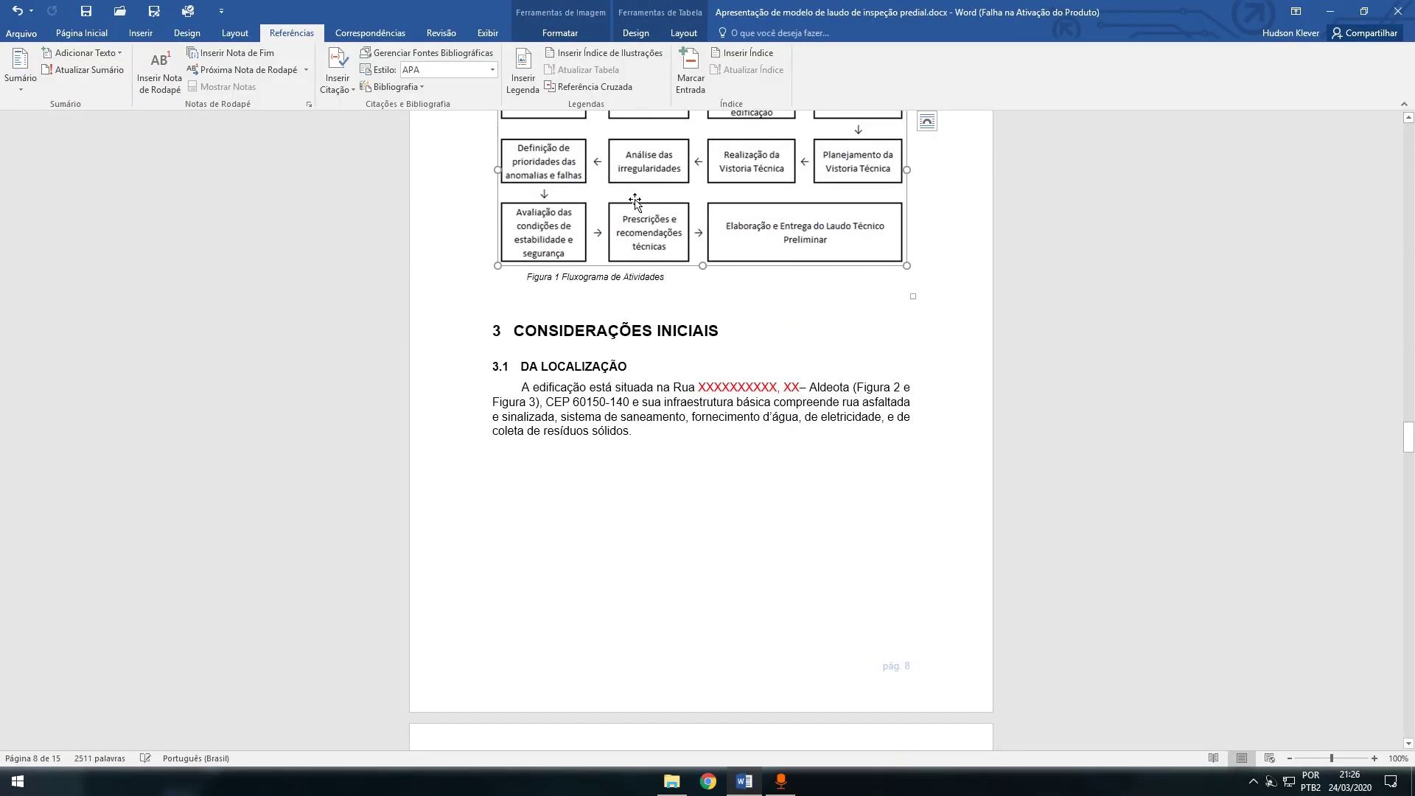
pyautogui.scroll(-2, 644, 199)
pyautogui.scroll(-6, 650, 195)
pyautogui.scroll(5, 609, 475)
pyautogui.scroll(8, 609, 476)
pyautogui.scroll(-6, 797, 267)
pyautogui.scroll(2, 733, 272)
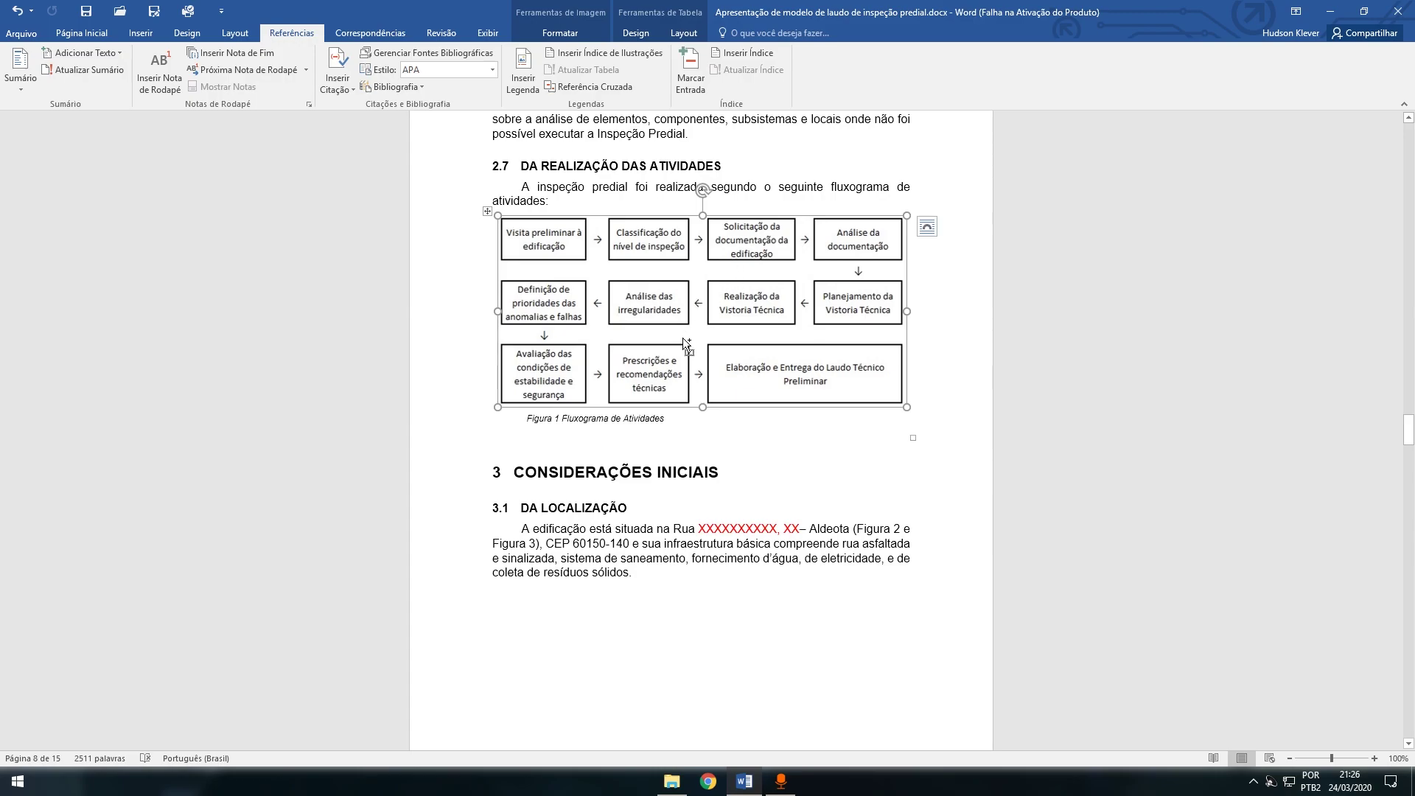
pyautogui.hotkey('ctrl', 'c')
pyautogui.scroll(-2, 684, 339)
pyautogui.click(648, 421)
pyautogui.hotkey('ctrl', 'v')
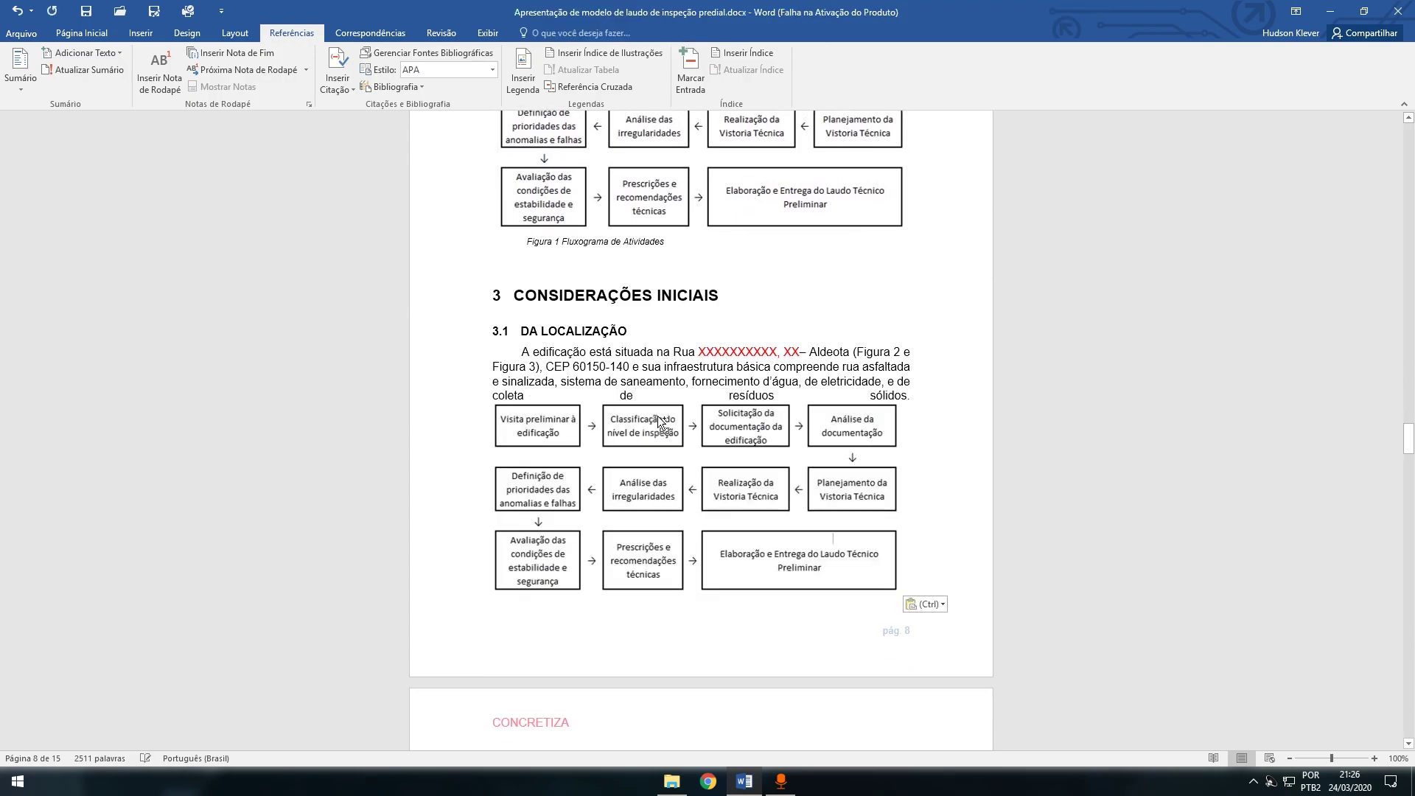
pyautogui.click(690, 442)
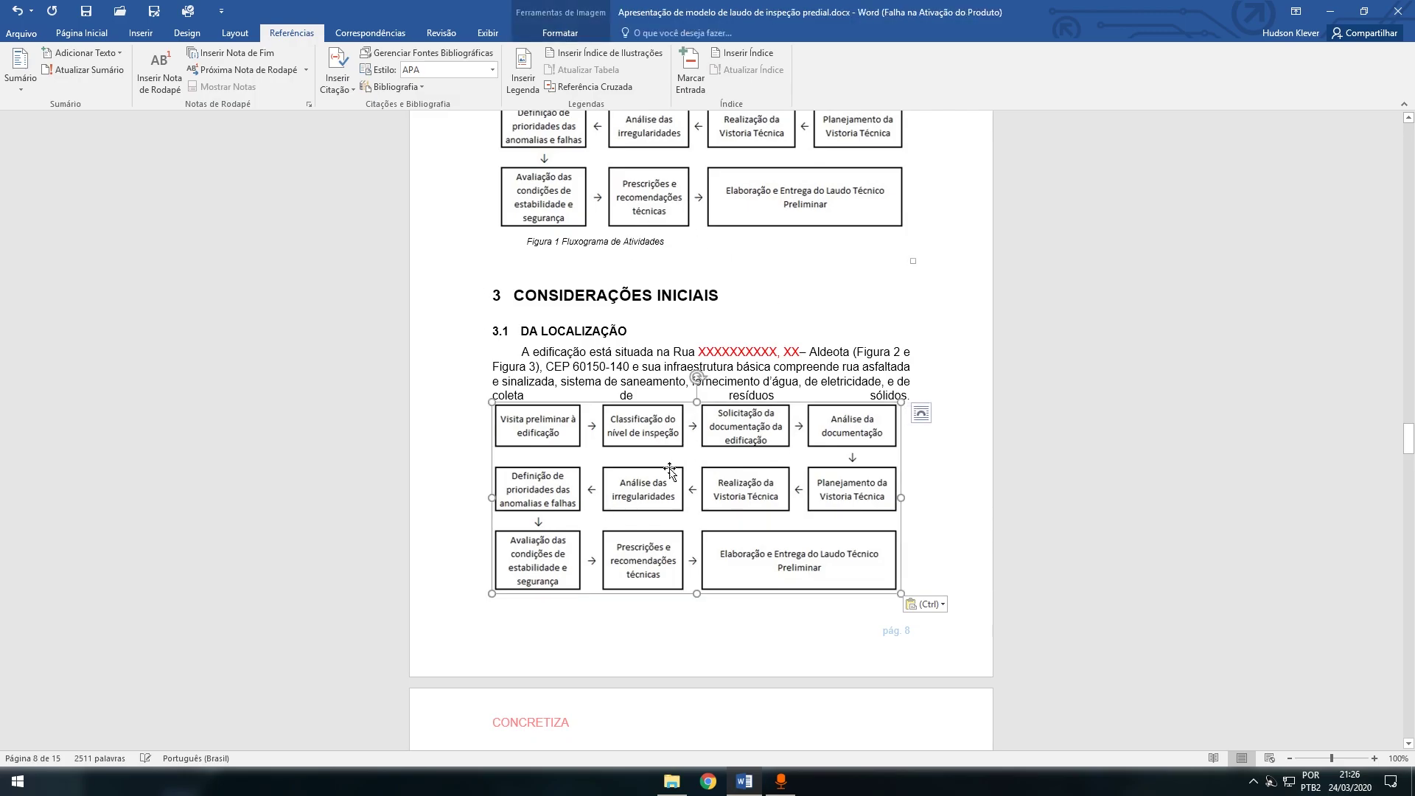
# Delete most of the section 3.1 paragraph text above the pasted flowchart
pyautogui.moveTo(868, 396); pyautogui.dragTo(572, 378)
pyautogui.press('Delete')
pyautogui.press('BackSpace')
pyautogui.press('BackSpace')
pyautogui.press('BackSpace')
pyautogui.press('BackSpace')
pyautogui.keyDown('shift'); pyautogui.click(544, 359); pyautogui.keyUp('shift')
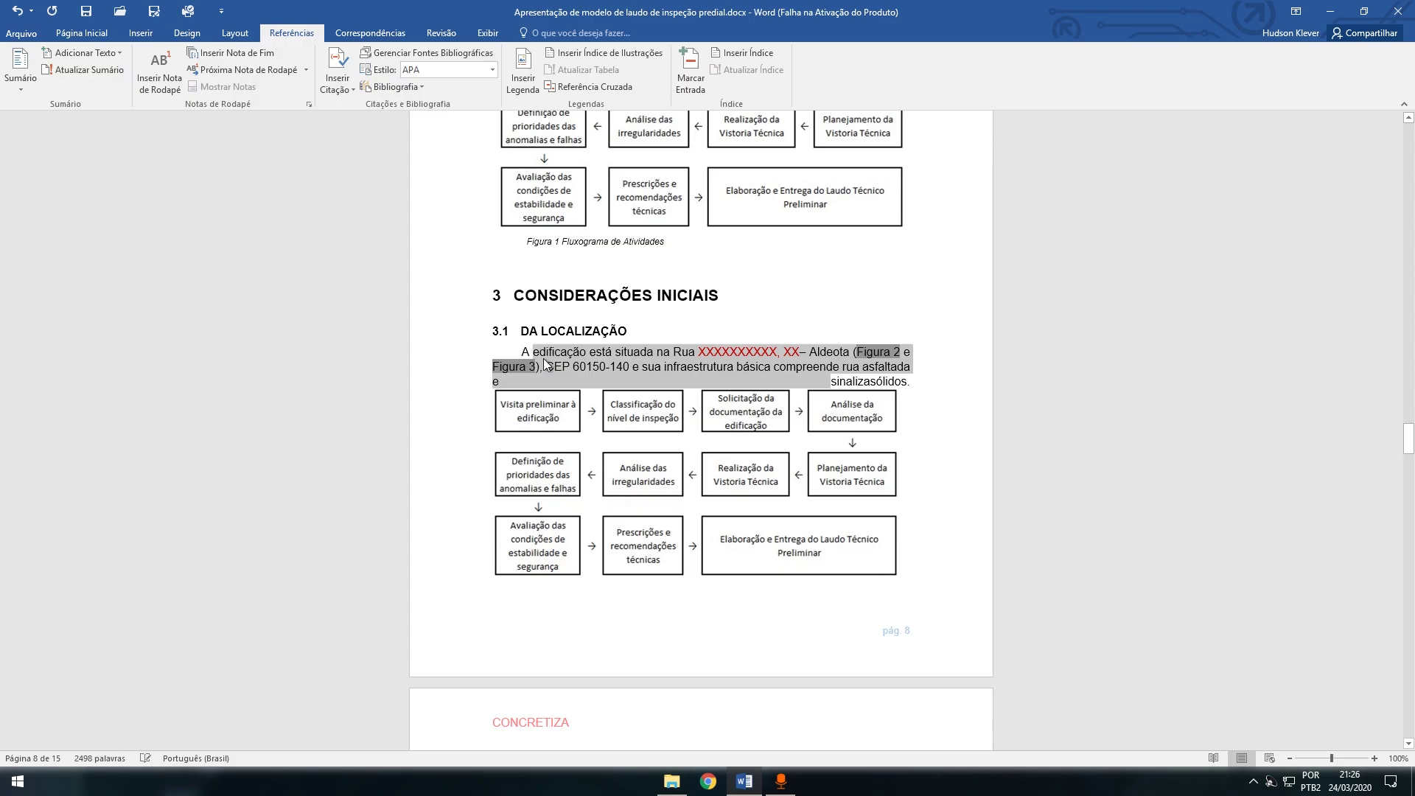
pyautogui.press('Delete')
# Insert a Figura caption with the text "teste" below the pasted flowchart
pyautogui.click(822, 502)
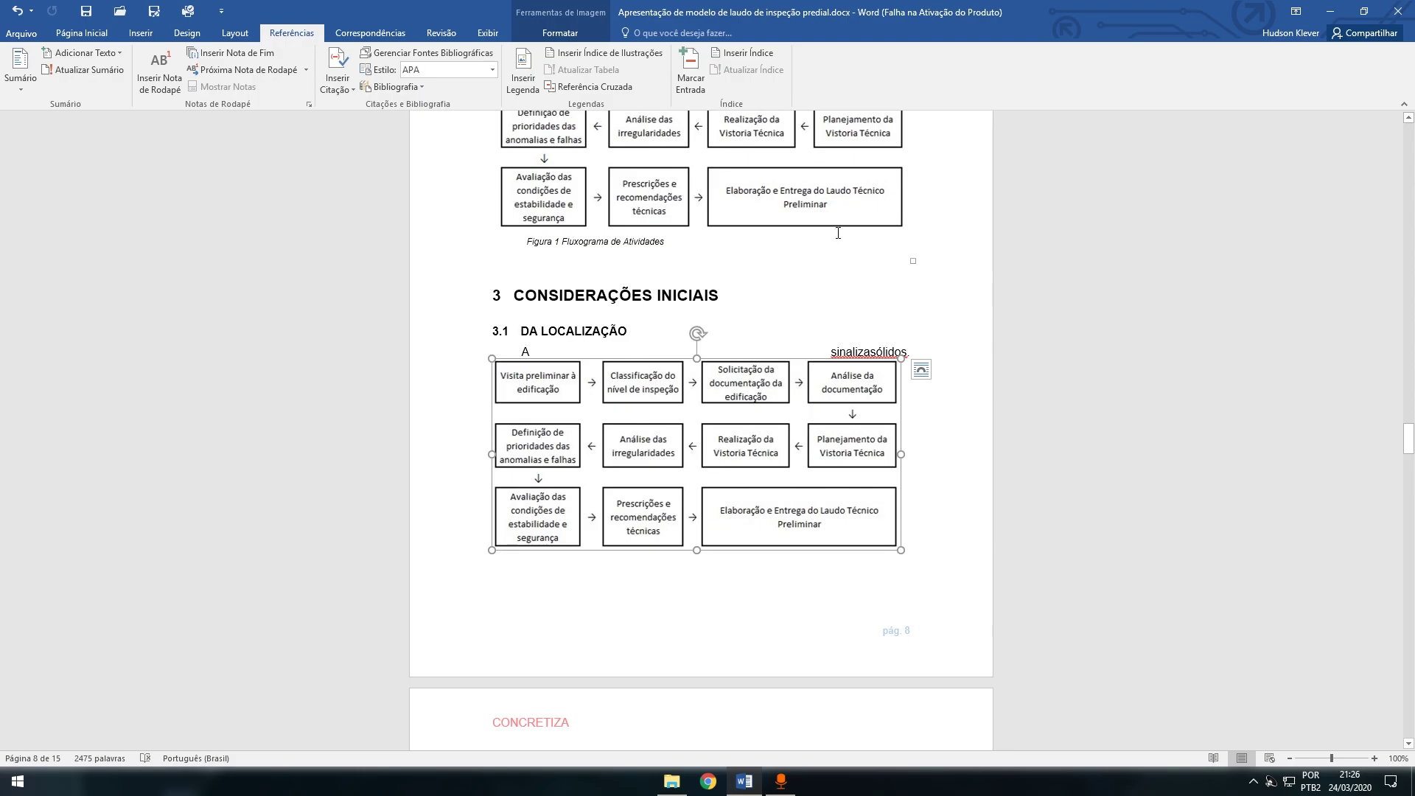
pyautogui.click(921, 541)
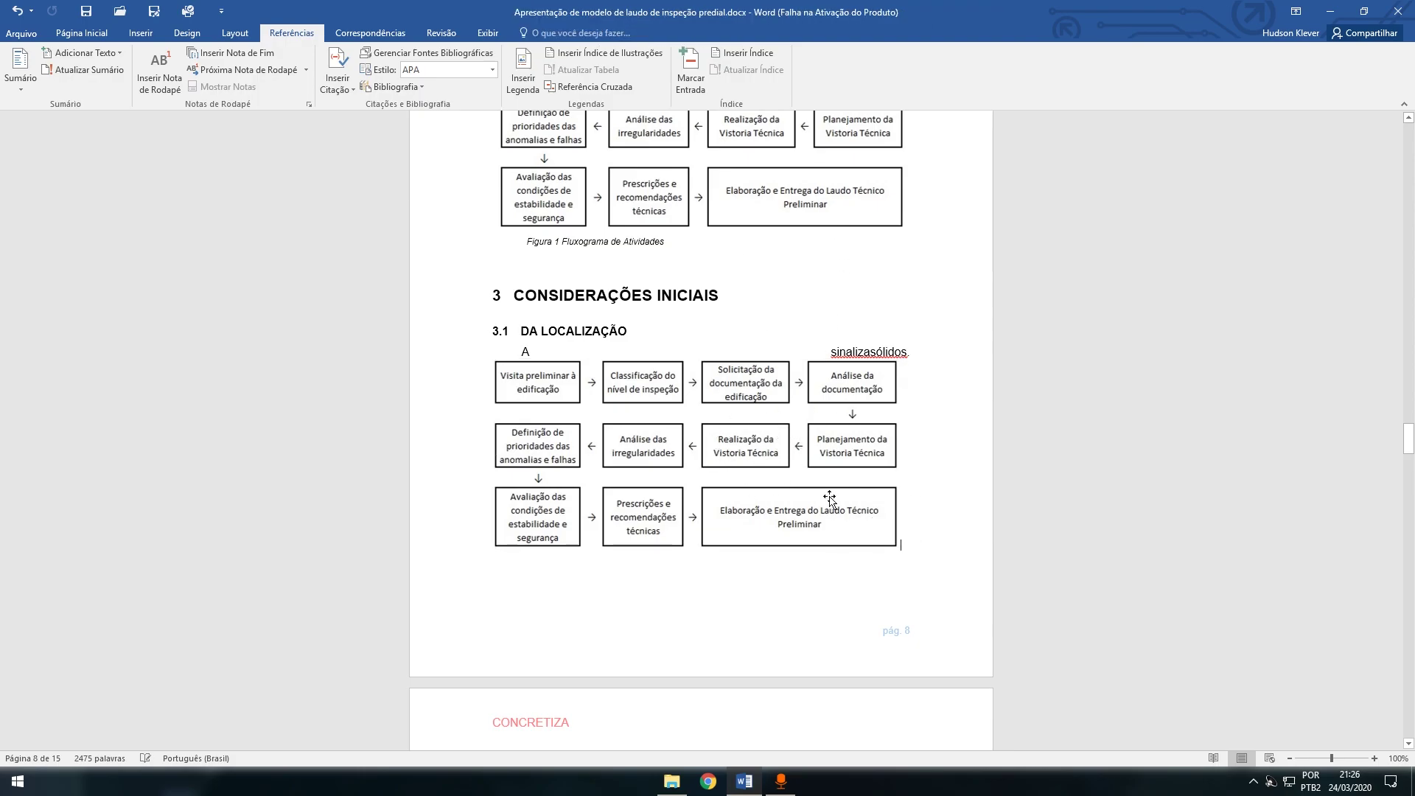
pyautogui.rightClick(829, 499)
pyautogui.click(884, 436)
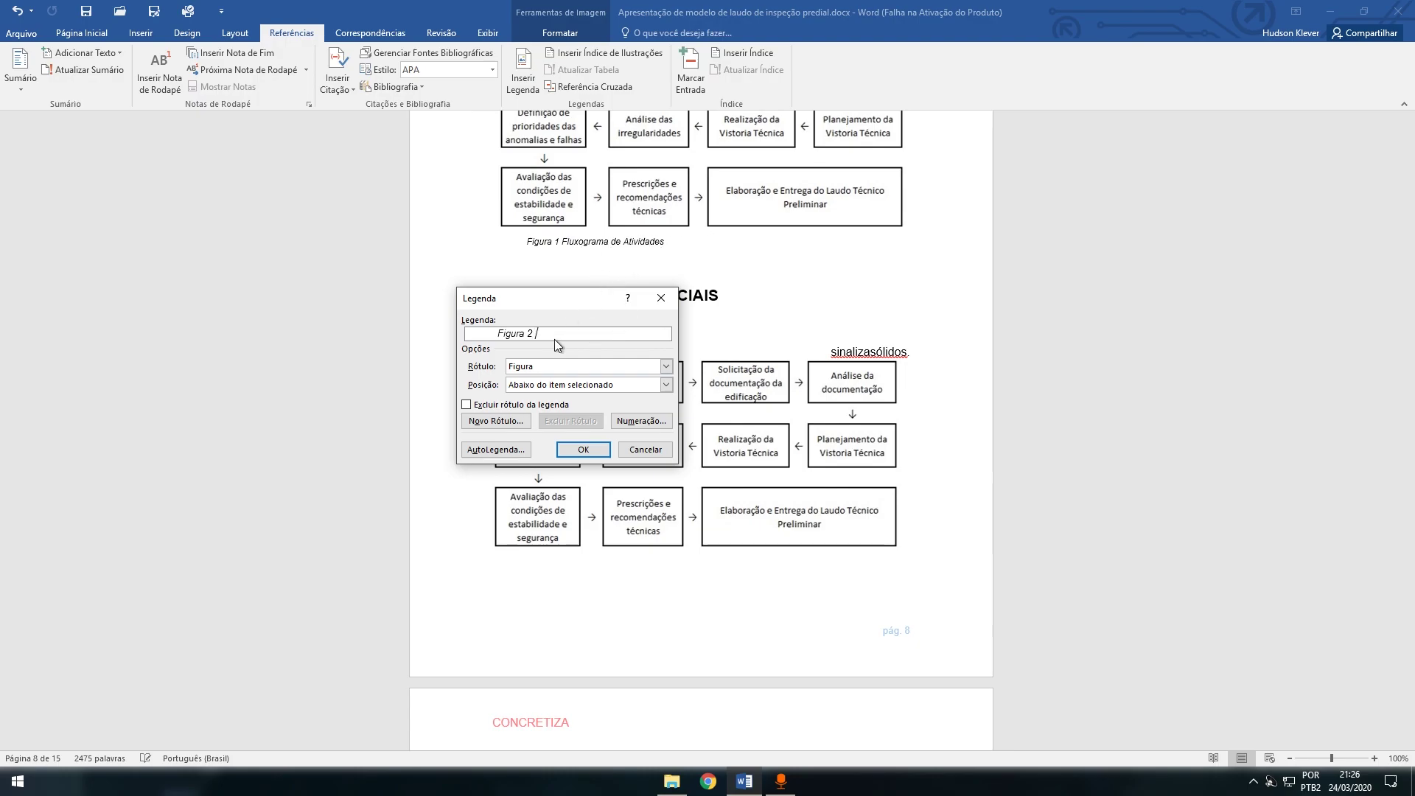
pyautogui.write('testa')
pyautogui.press('BackSpace')
pyautogui.write('e')
pyautogui.click(583, 450)
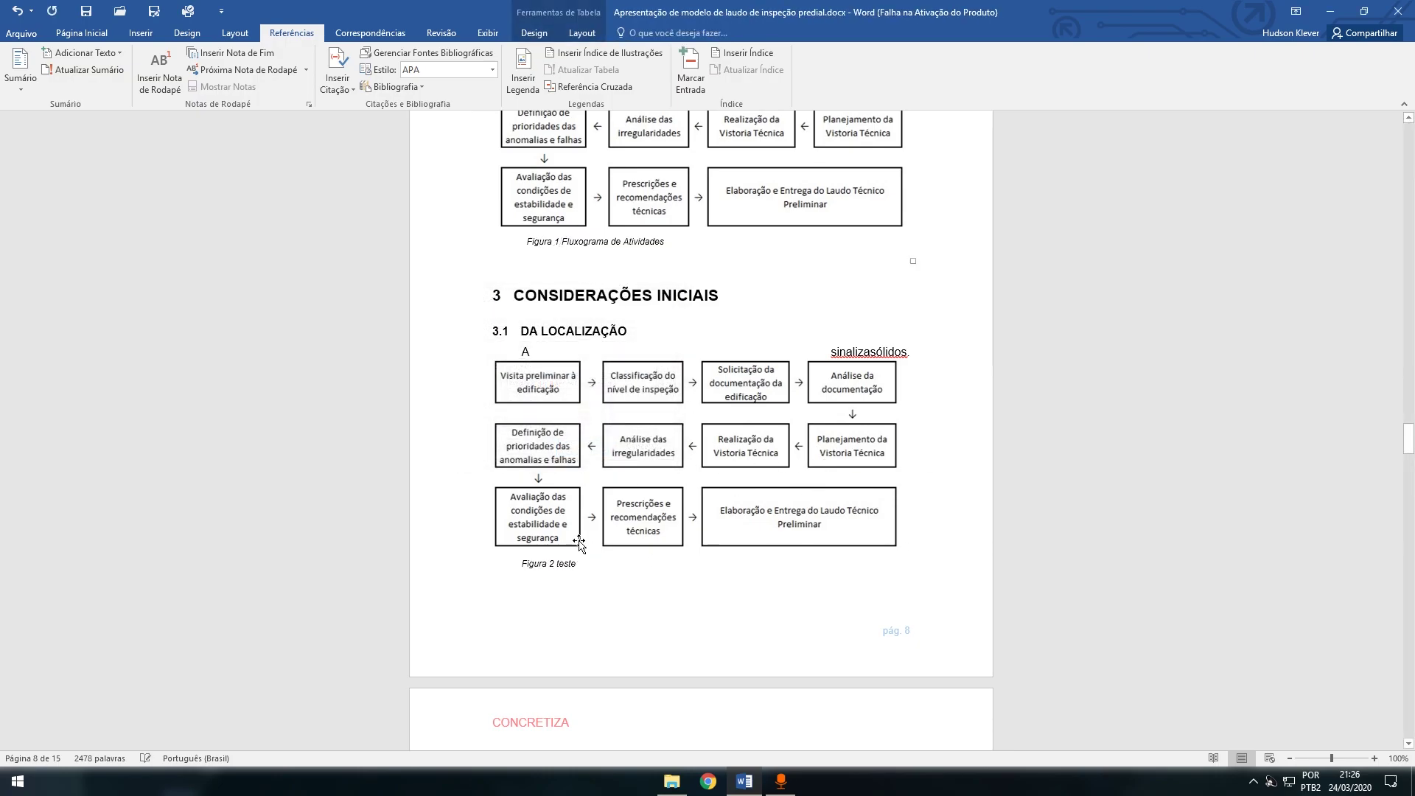
# Check the caption numbering of the map, satellite and pasted flowchart figures around section 3.1
pyautogui.scroll(-3, 656, 580)
pyautogui.scroll(-2, 656, 580)
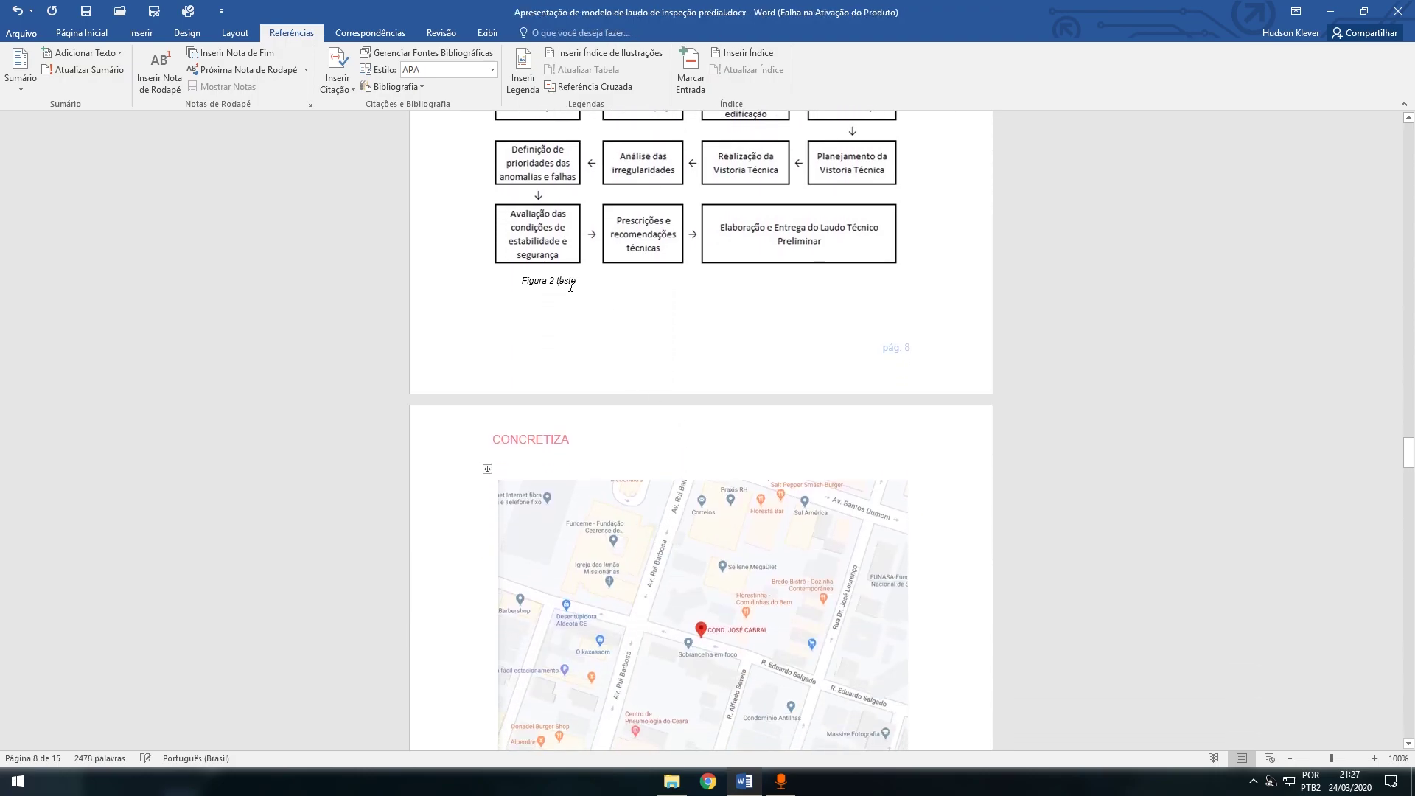
pyautogui.scroll(-6, 597, 352)
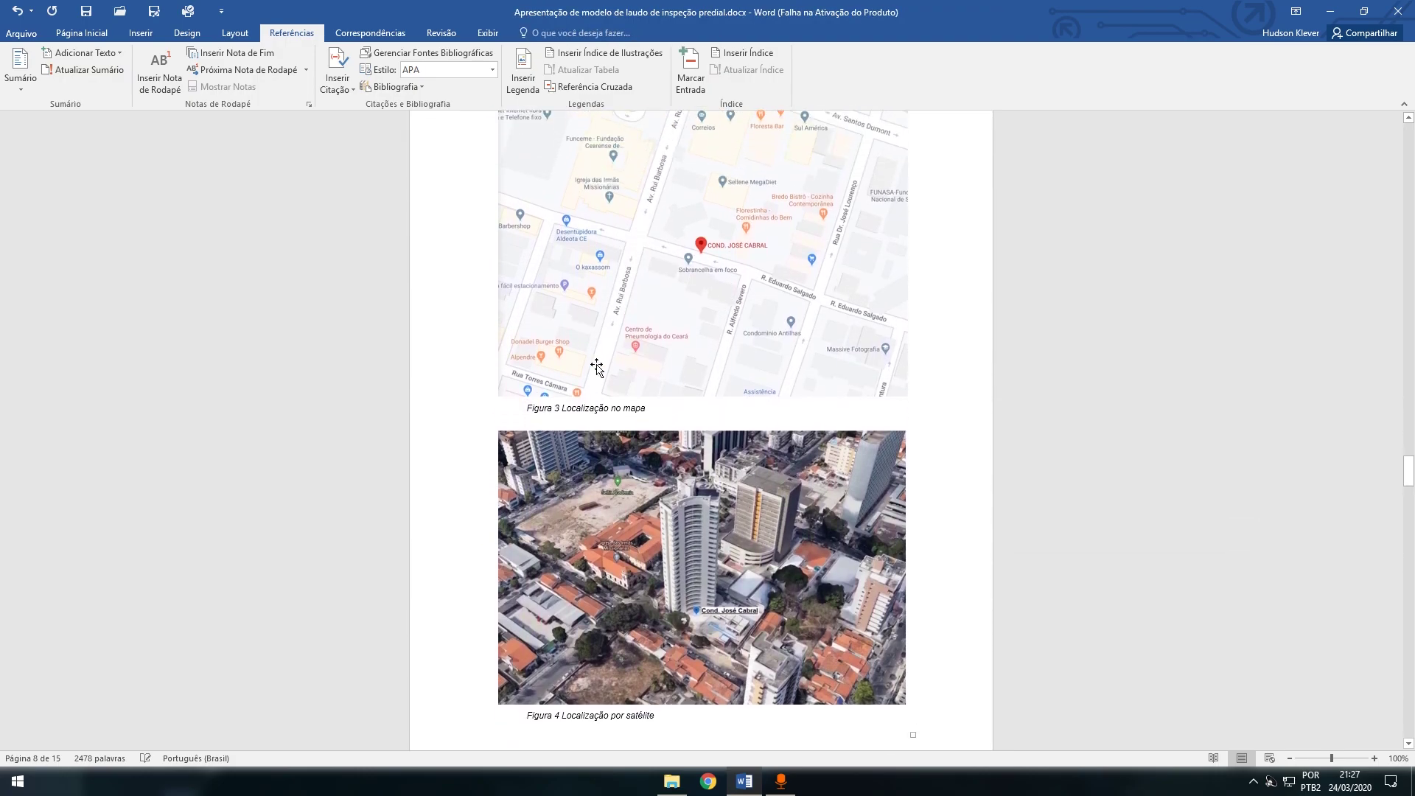
pyautogui.click(597, 353)
pyautogui.scroll(-2, 619, 346)
pyautogui.scroll(1, 619, 346)
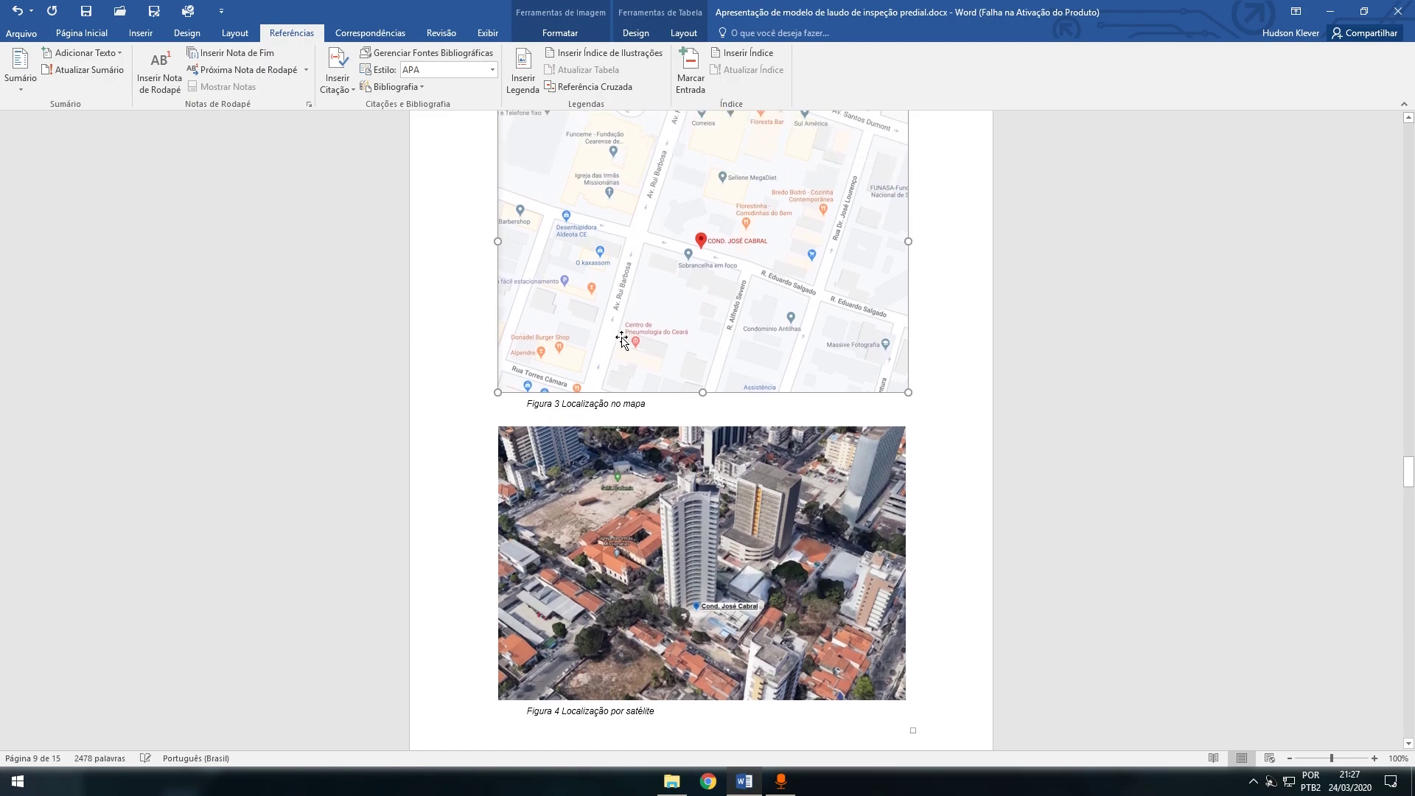
pyautogui.click(684, 442)
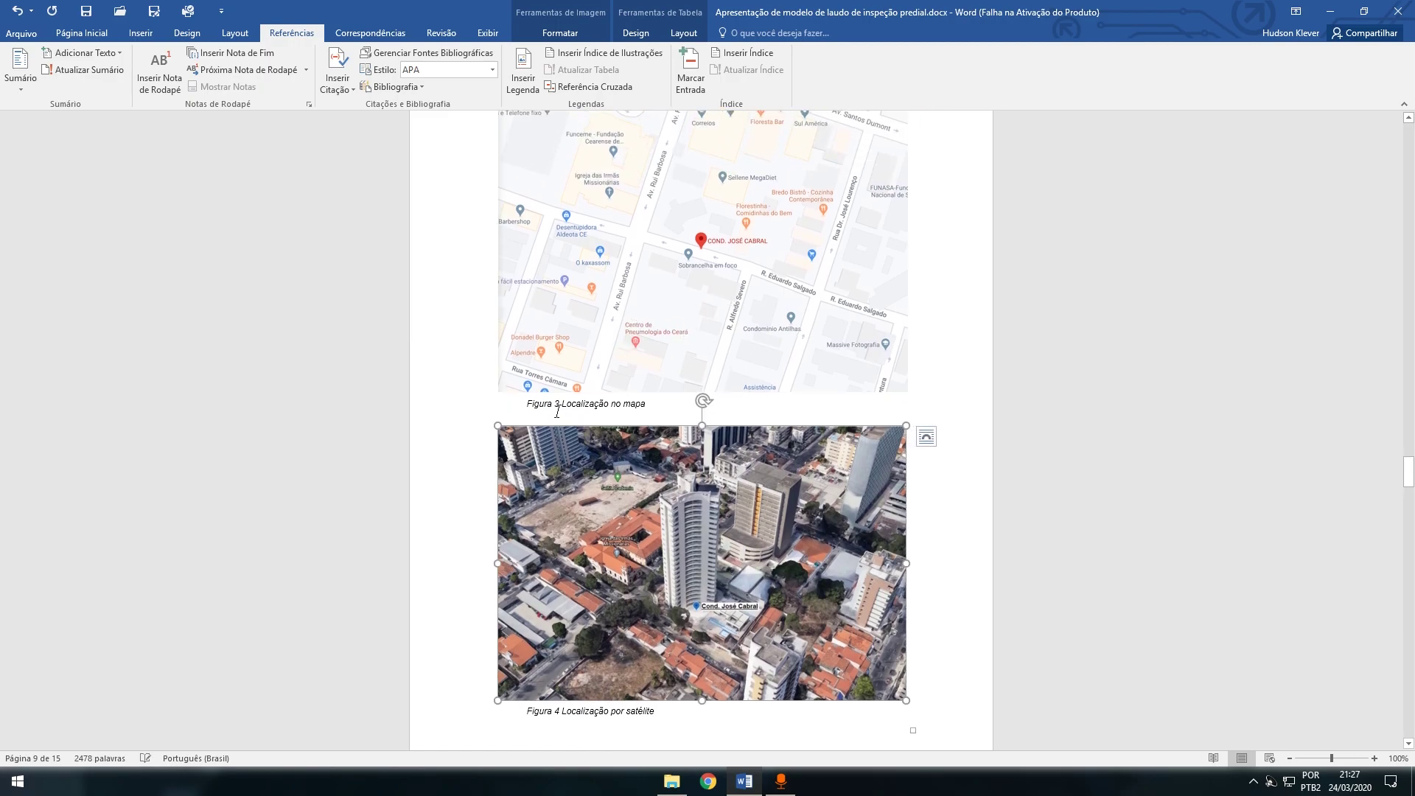
pyautogui.moveTo(1409, 486); pyautogui.dragTo(1408, 474)
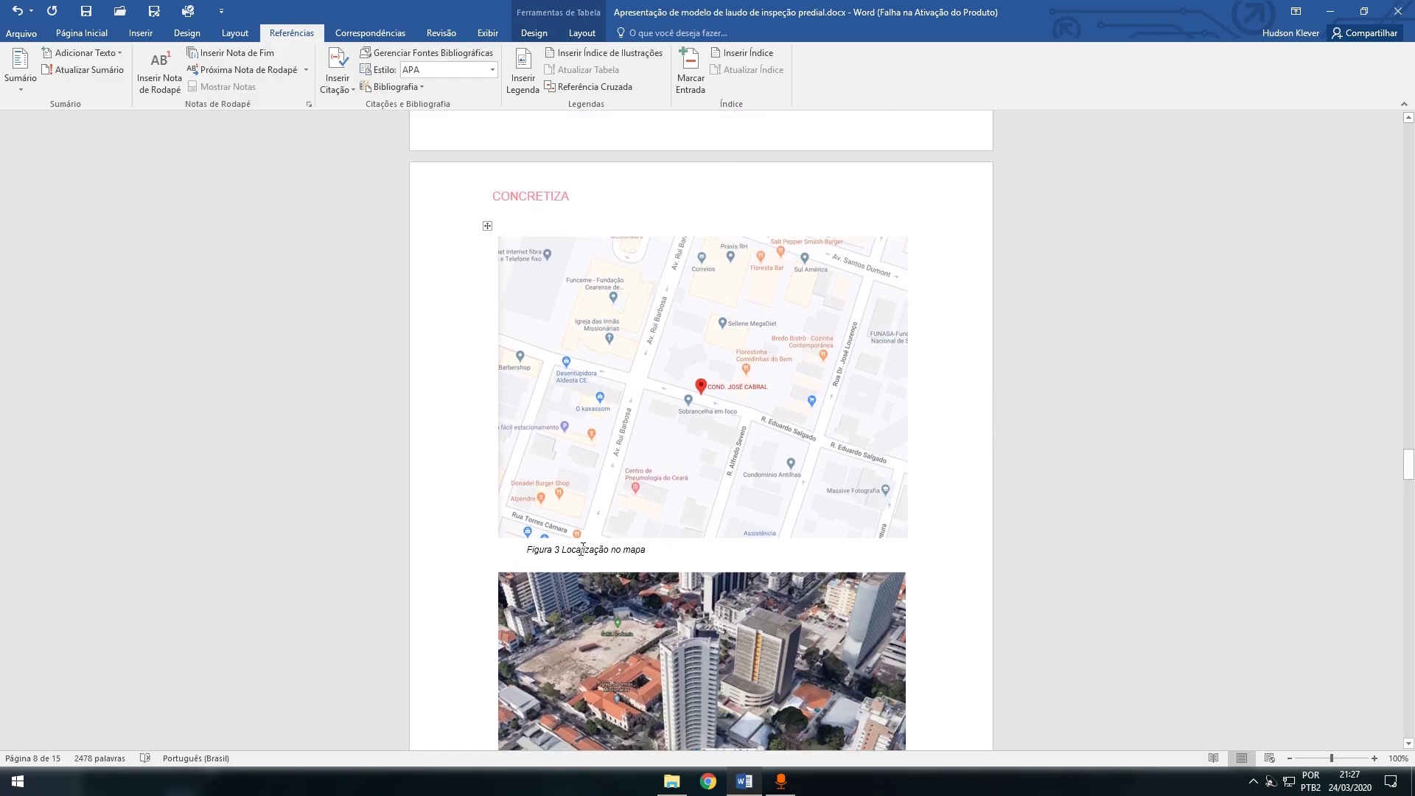
pyautogui.scroll(10, 739, 409)
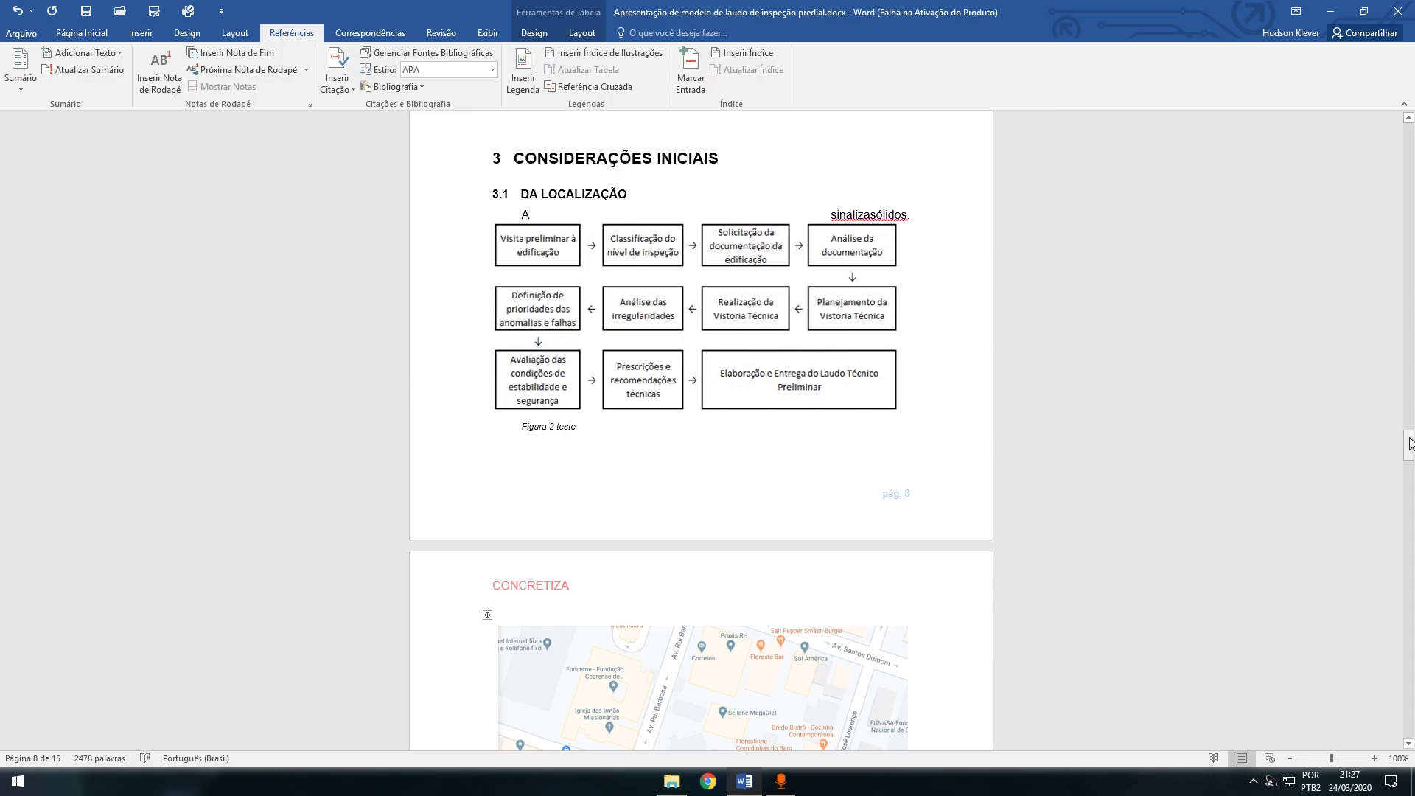
pyautogui.scroll(4, 892, 450)
pyautogui.click(728, 467)
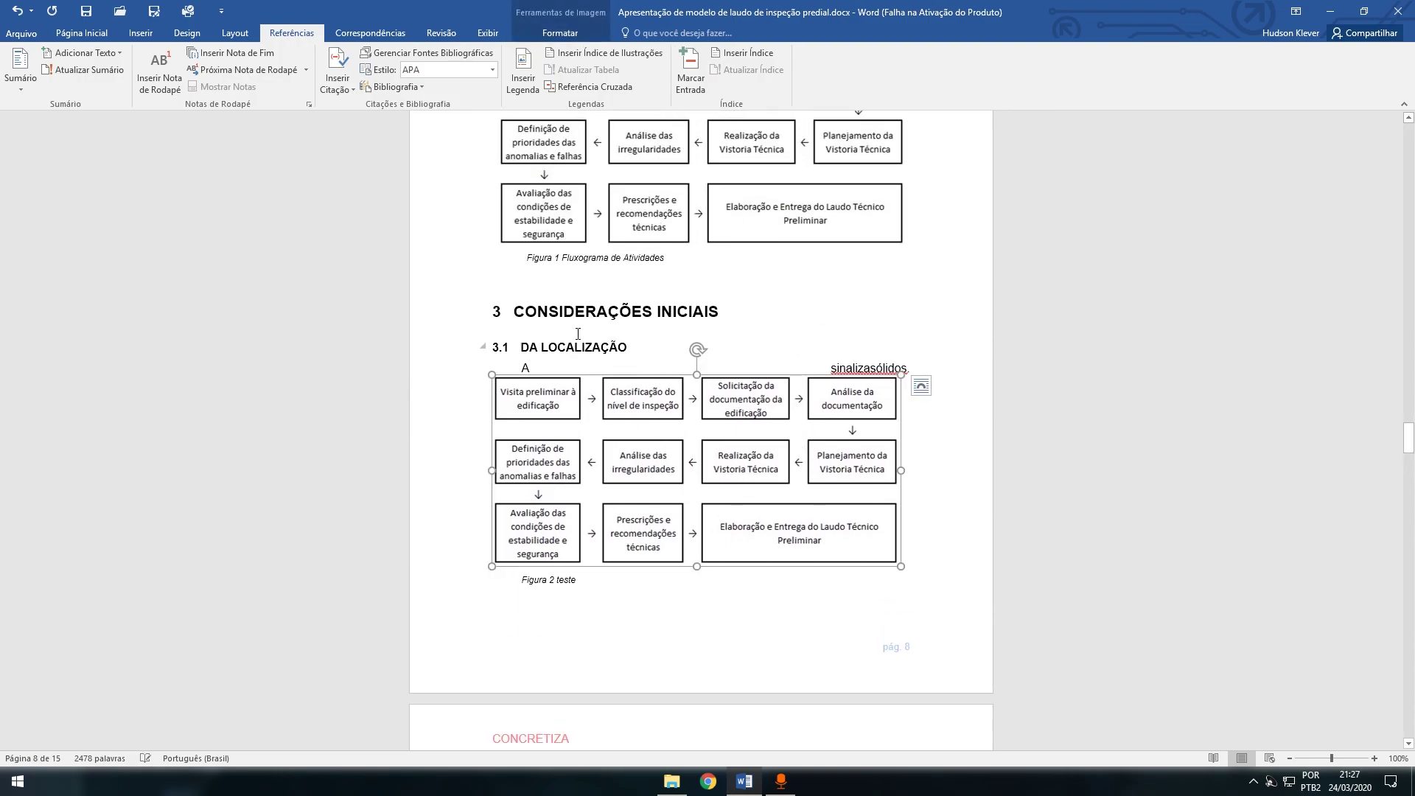
pyautogui.click(559, 348)
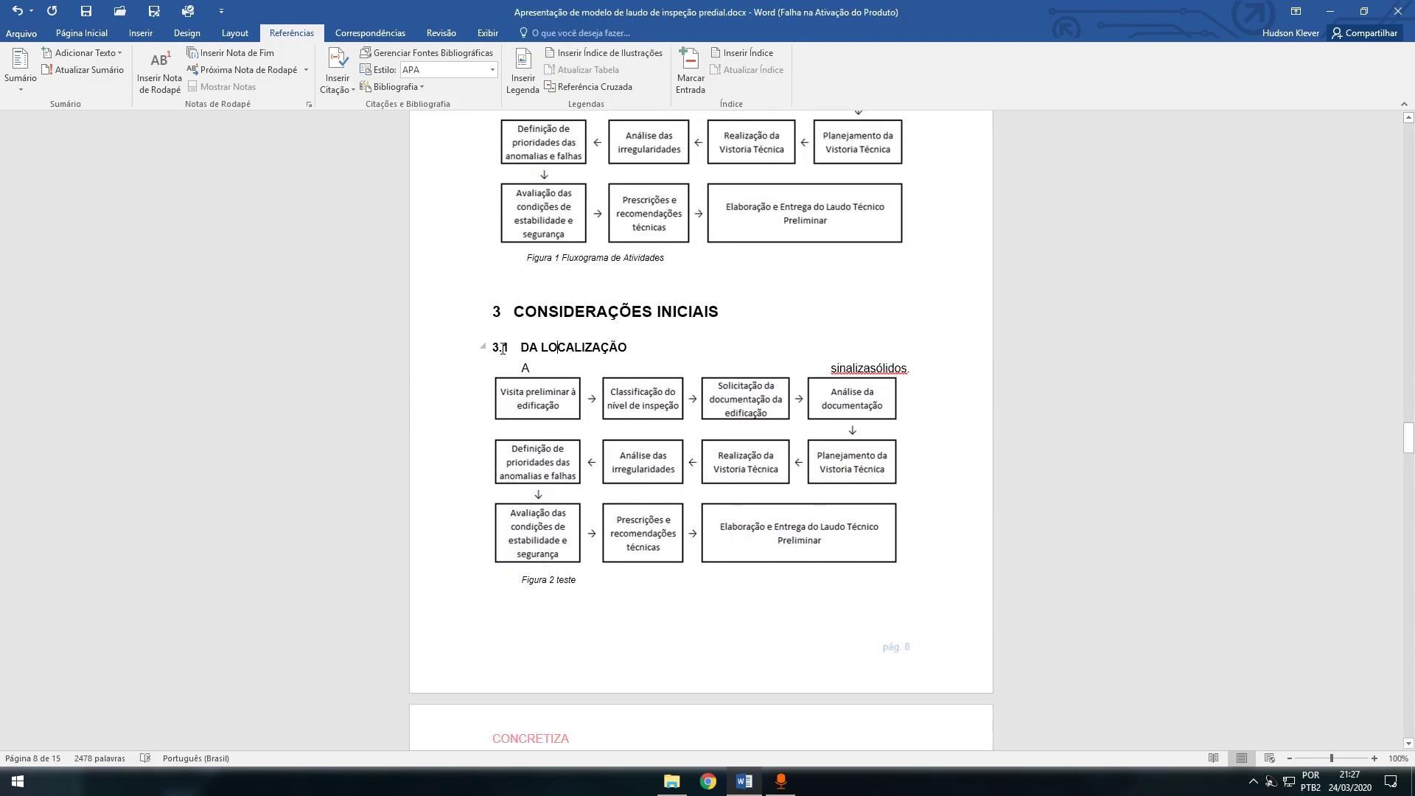
# Select the text from the end of section 5 back to section 1.1 and update all its fields
pyautogui.moveTo(1408, 440); pyautogui.dragTo(1409, 641)
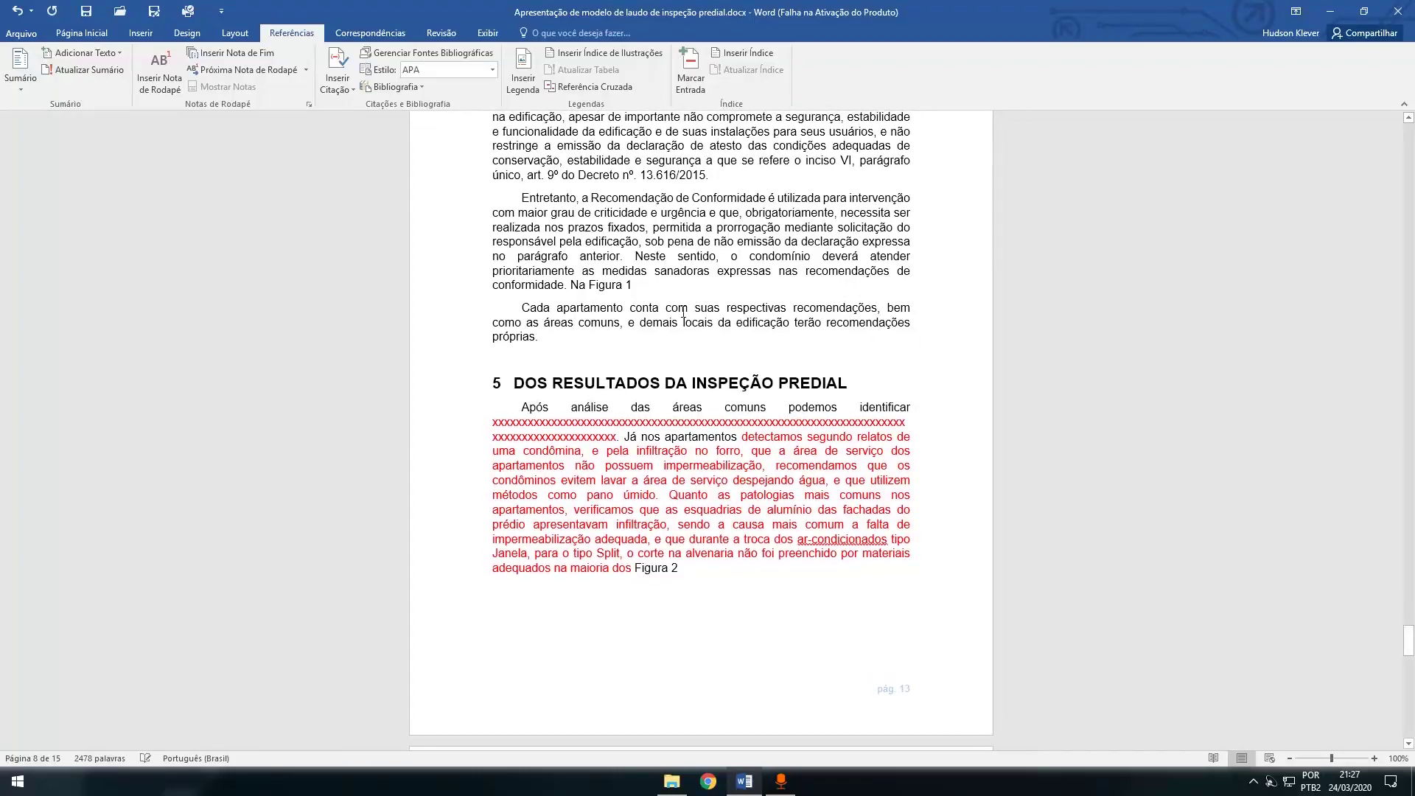
pyautogui.click(676, 288)
pyautogui.moveTo(705, 574); pyautogui.dragTo(435, 217)
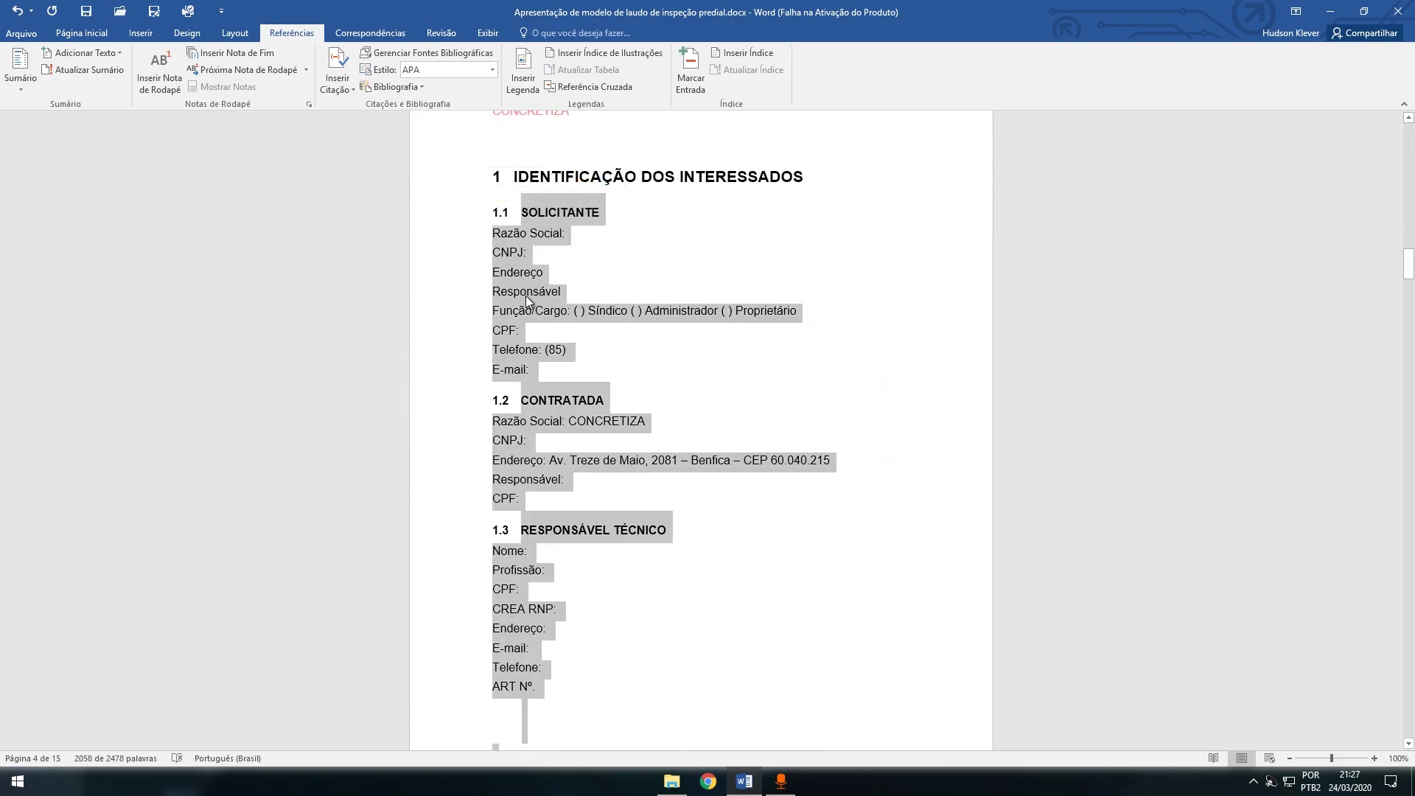
pyautogui.scroll(-10, 525, 295)
pyautogui.scroll(5, 456, 520)
pyautogui.scroll(5, 456, 520)
pyautogui.rightClick(520, 295)
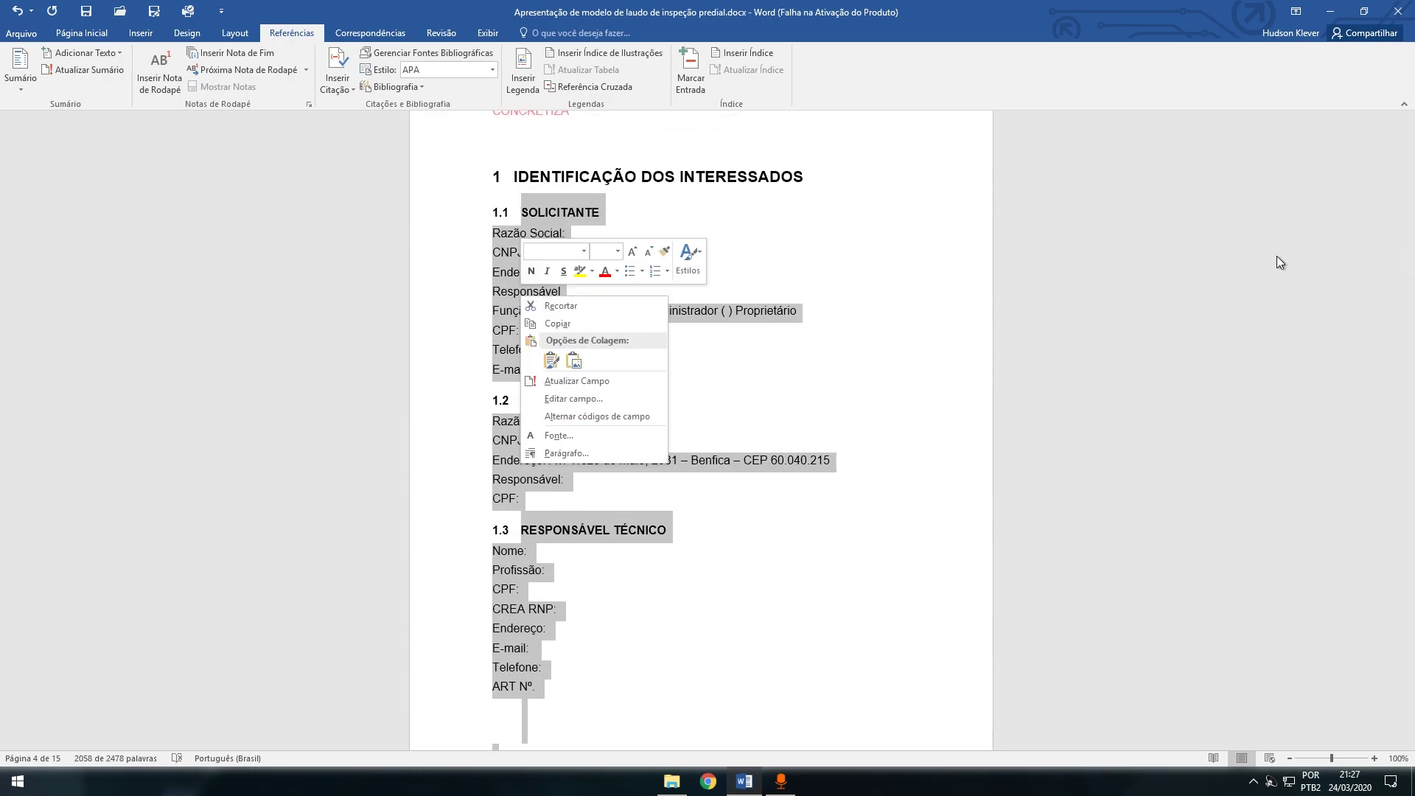
pyautogui.click(586, 383)
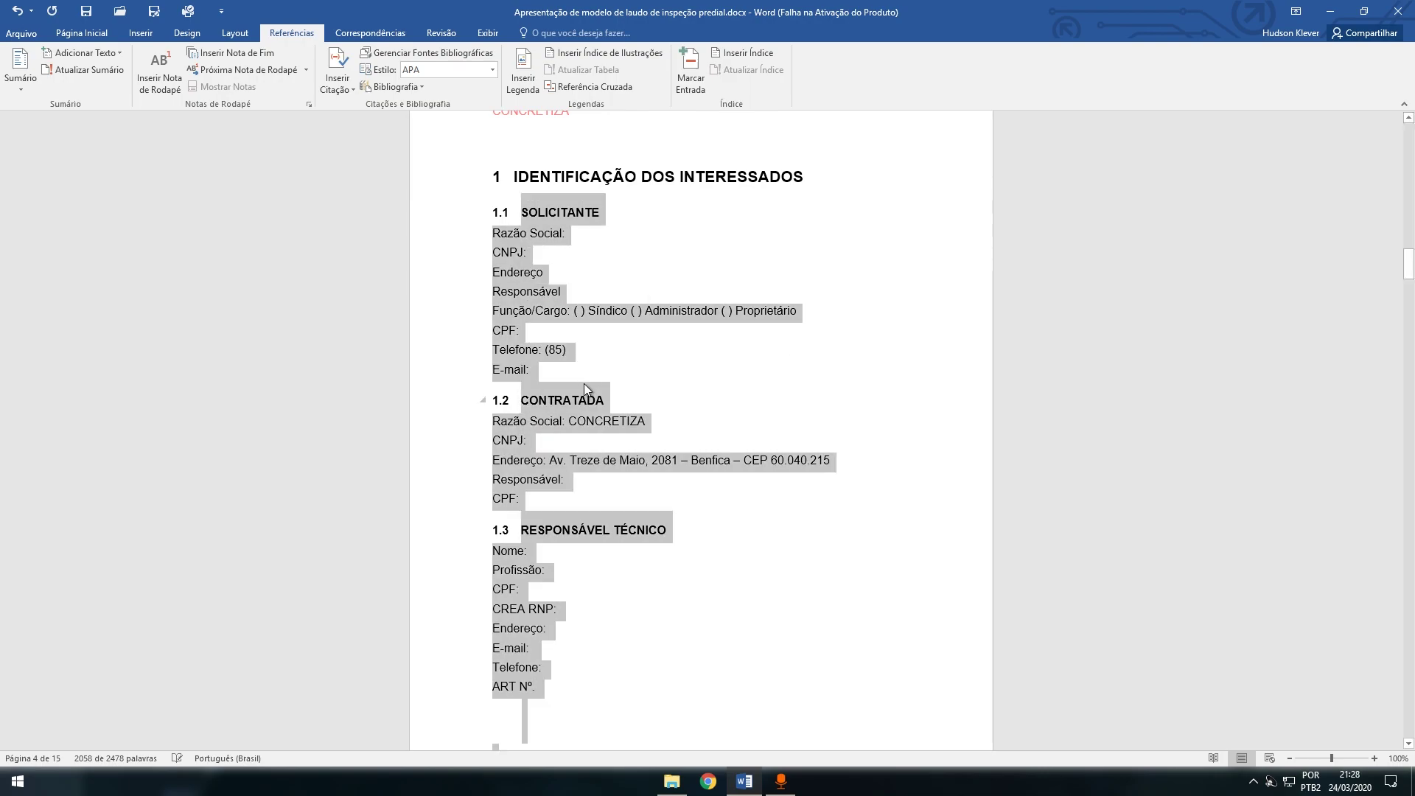
pyautogui.click(631, 370)
# Check the cross-references in sections 4 and 5 and follow the one ending the section 5 paragraph to its figure
pyautogui.moveTo(1409, 263); pyautogui.dragTo(1385, 636)
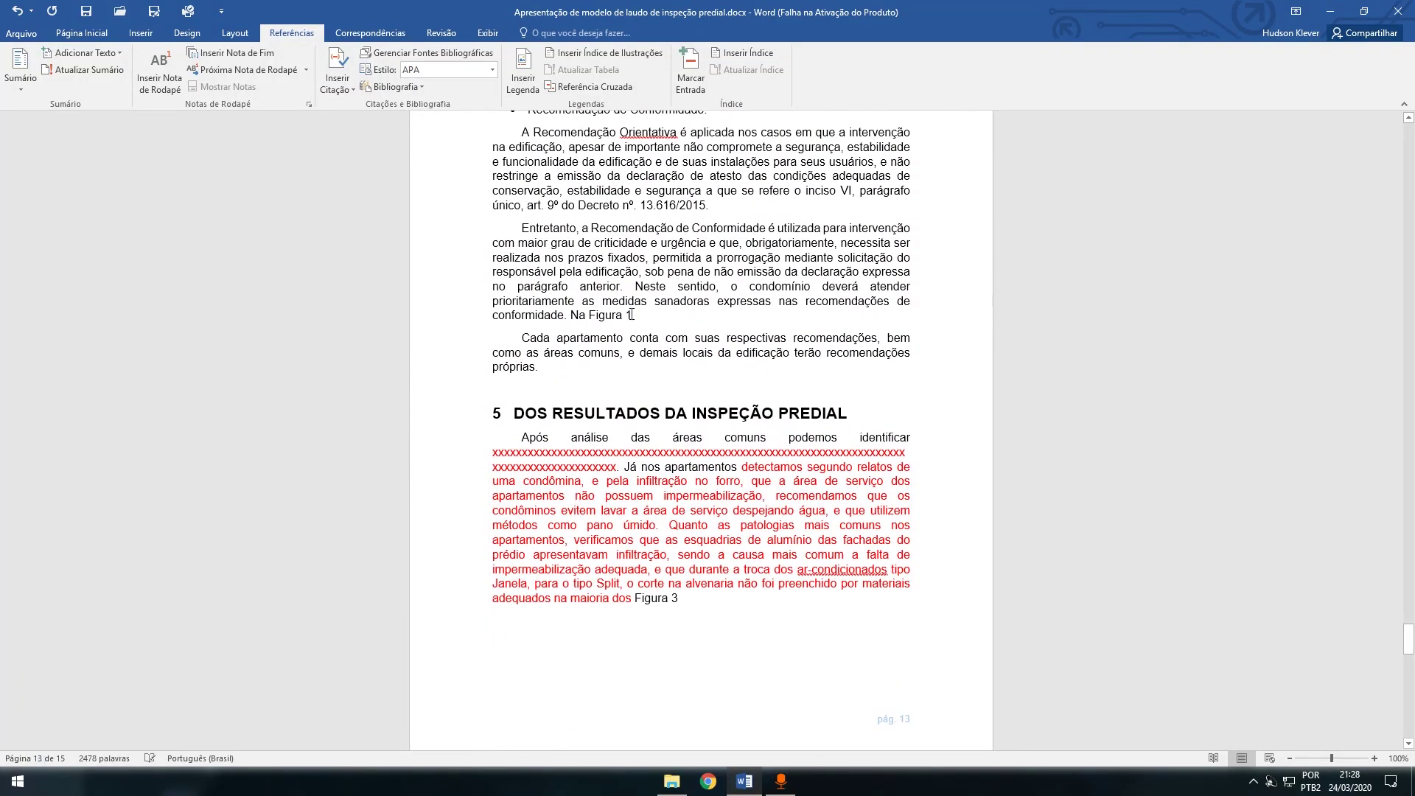
pyautogui.click(668, 597)
pyautogui.keyDown('ctrl'); pyautogui.click(668, 597); pyautogui.keyUp('ctrl')
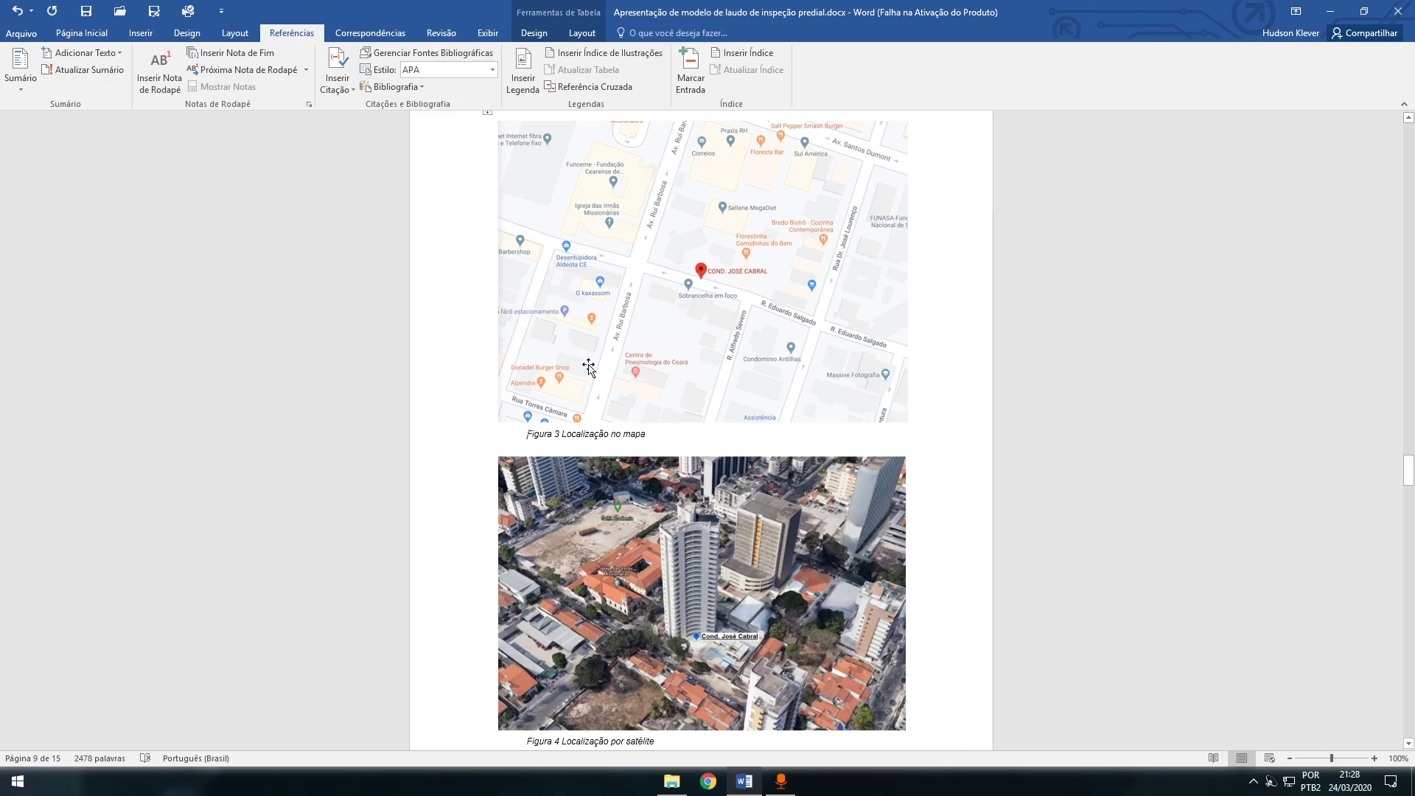
# Update the entire Sumário table of contents, not just its page numbers
pyautogui.moveTo(1408, 475); pyautogui.dragTo(1409, 188)
pyautogui.click(762, 417)
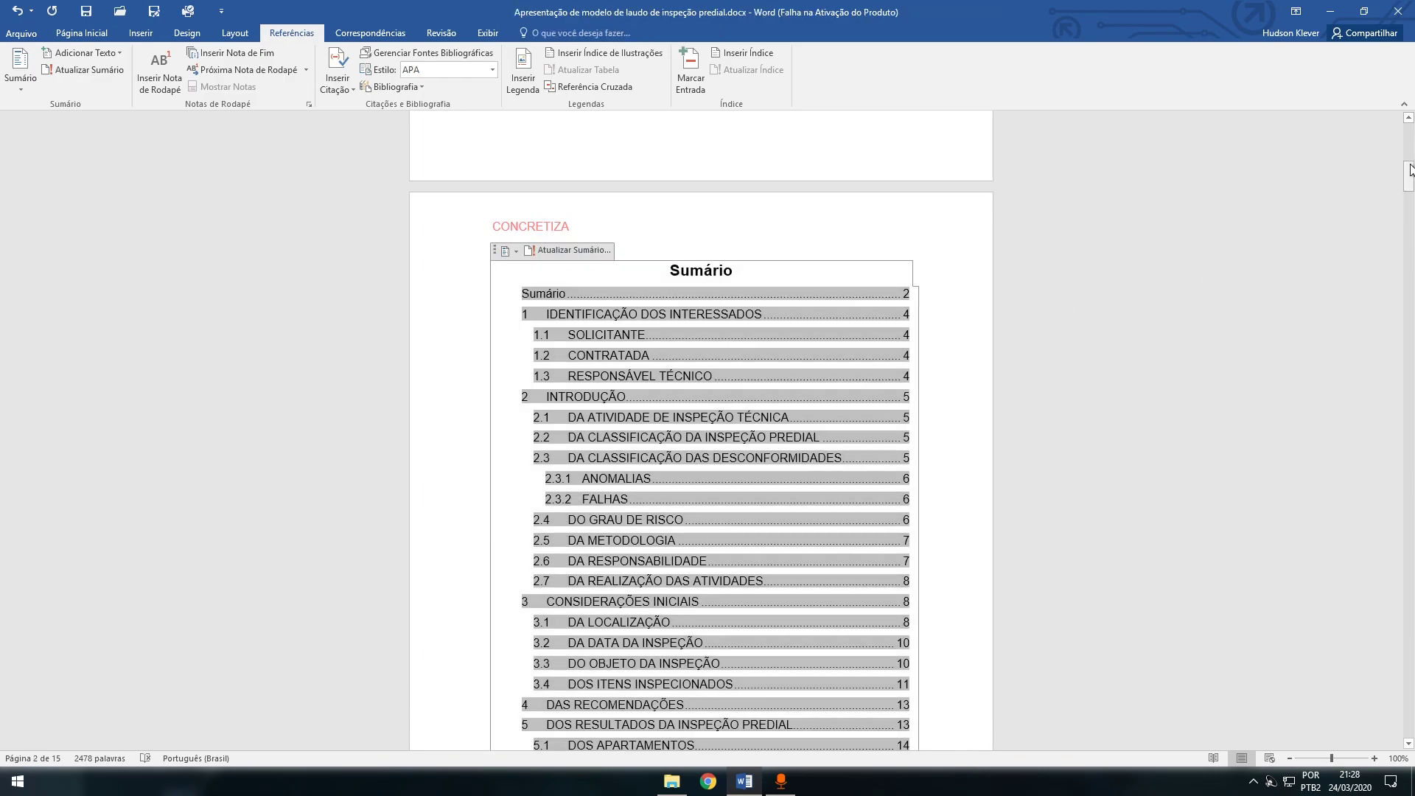
pyautogui.scroll(-3, 700, 442)
pyautogui.scroll(2, 700, 442)
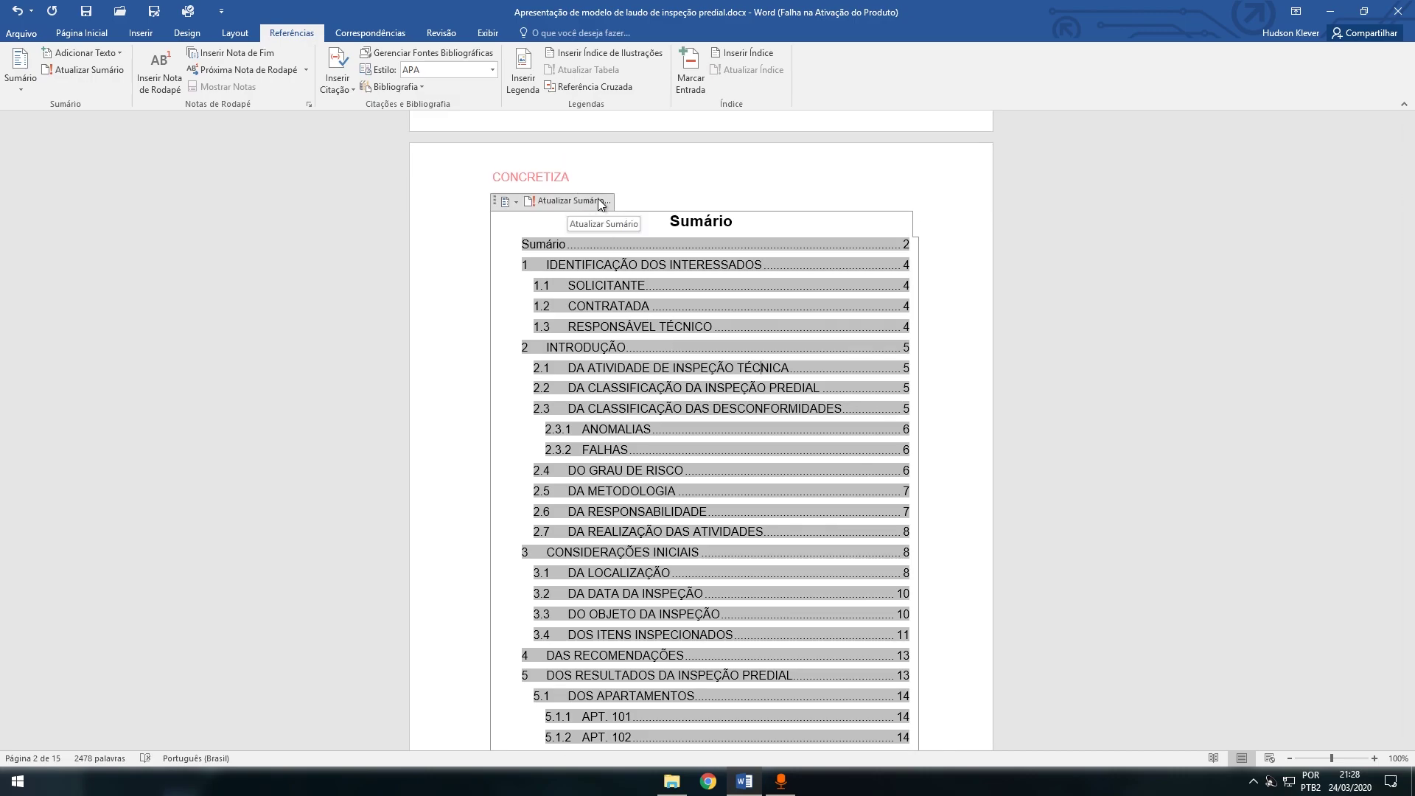
pyautogui.rightClick(623, 302)
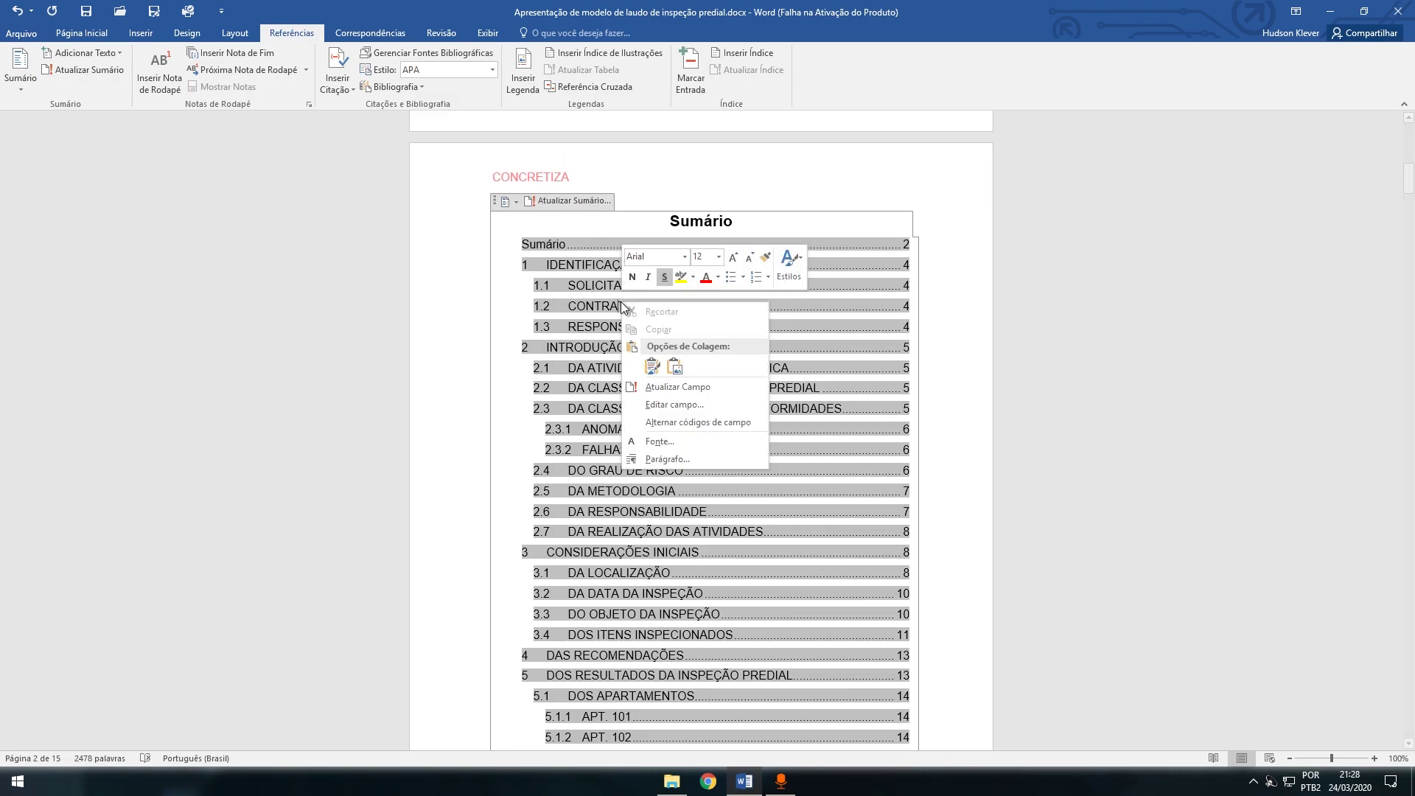
pyautogui.click(706, 387)
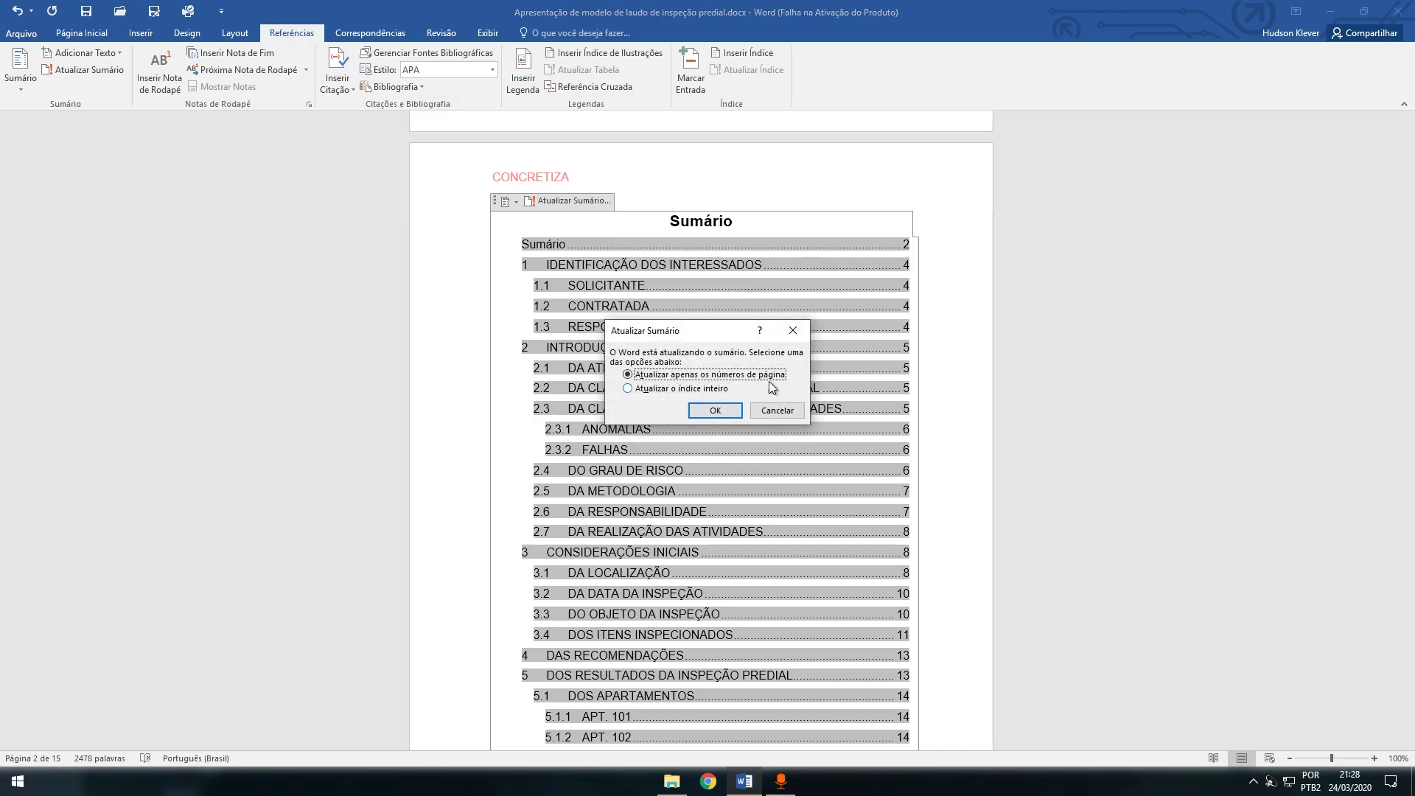
pyautogui.click(687, 389)
pyautogui.click(719, 410)
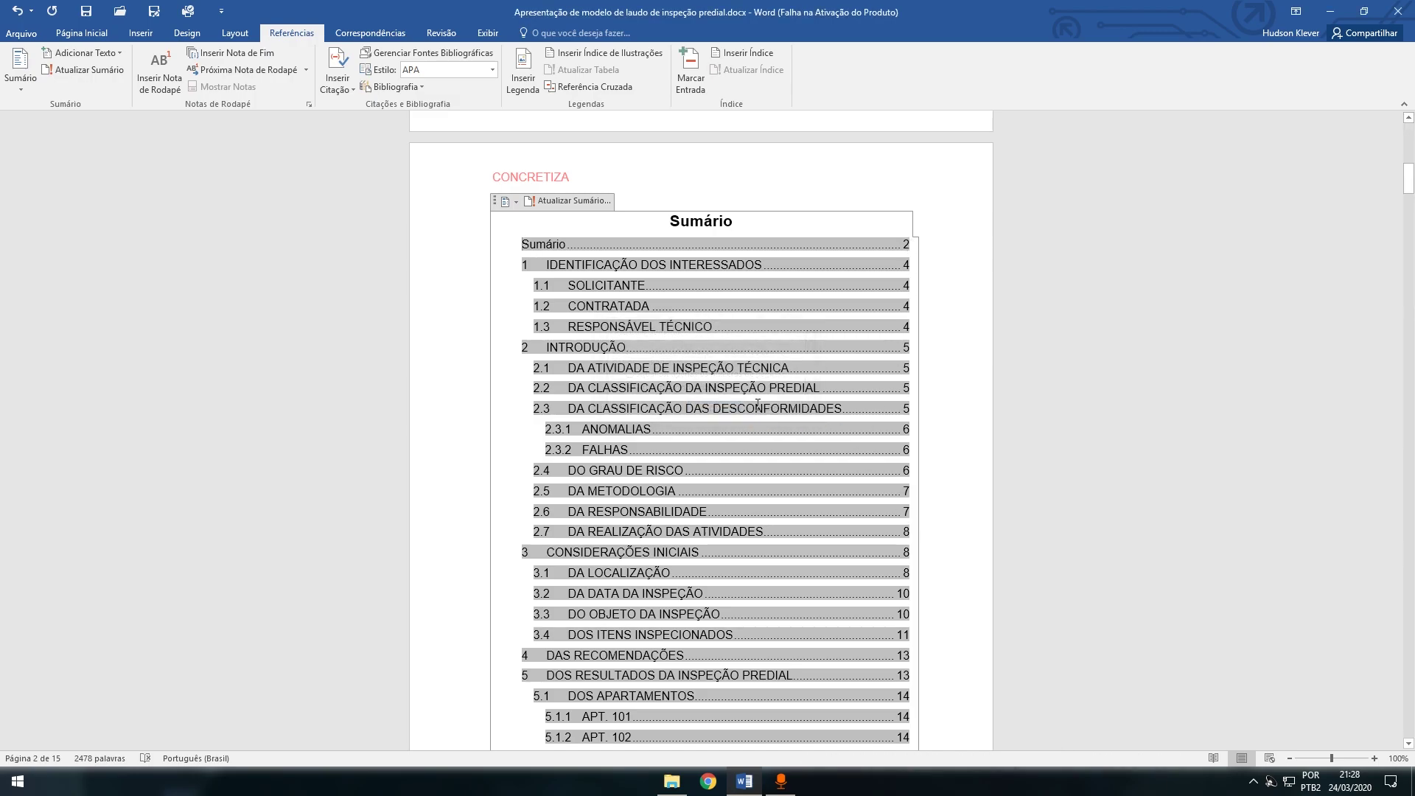
pyautogui.scroll(-3, 571, 431)
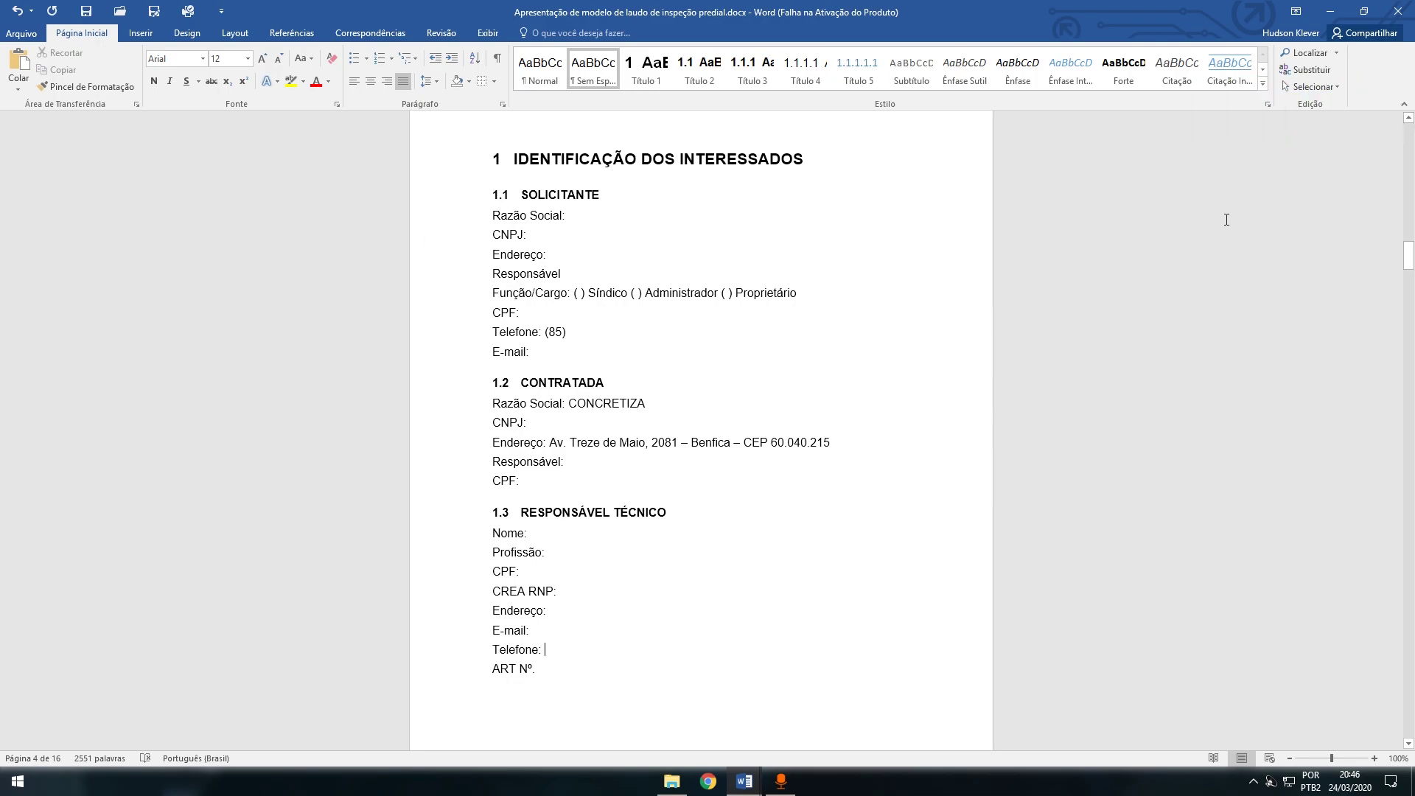
# Check the styles and automatic numbering of the "IDENTIFICAÇÃO DOS INTERESSADOS" and "SOLICITANTE" headings
pyautogui.click(611, 163)
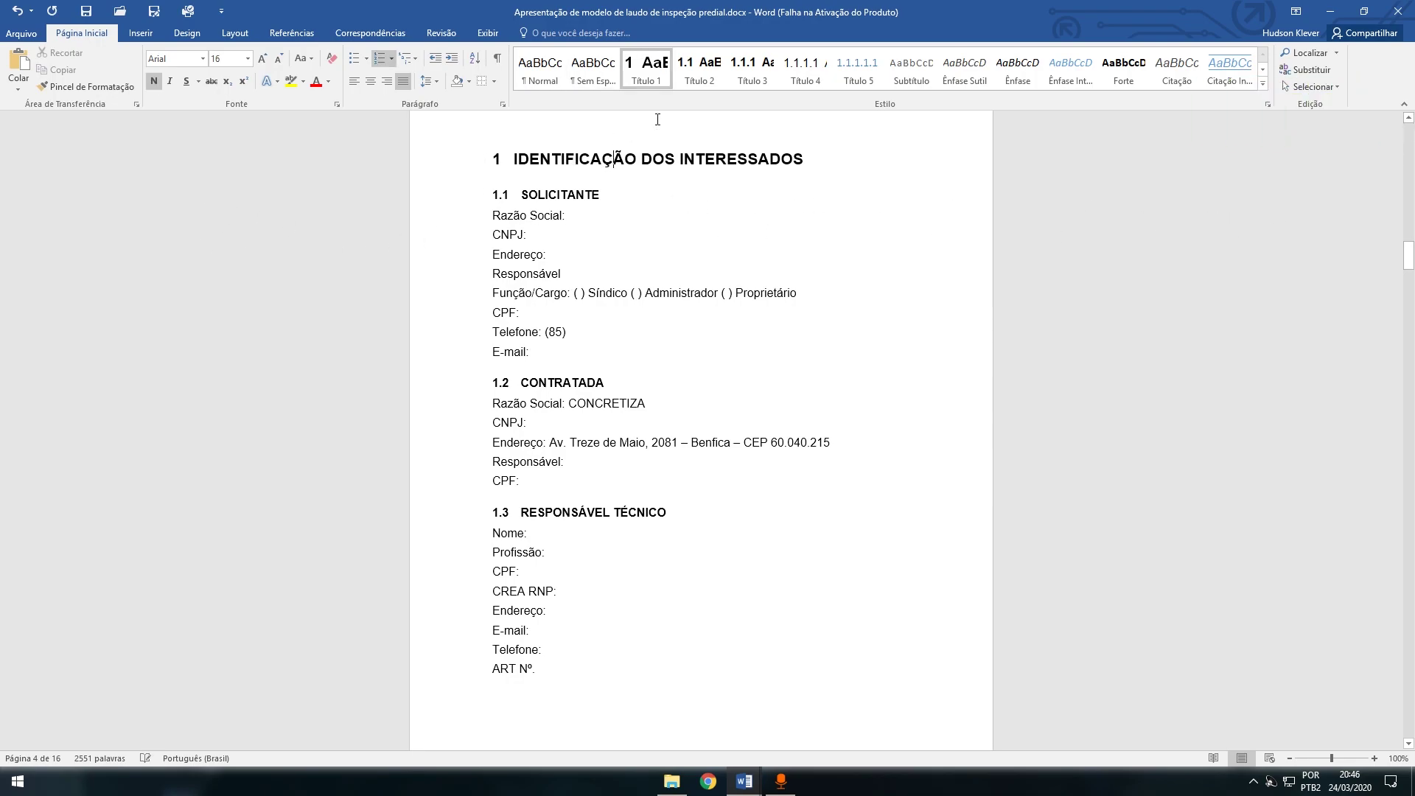
pyautogui.click(577, 194)
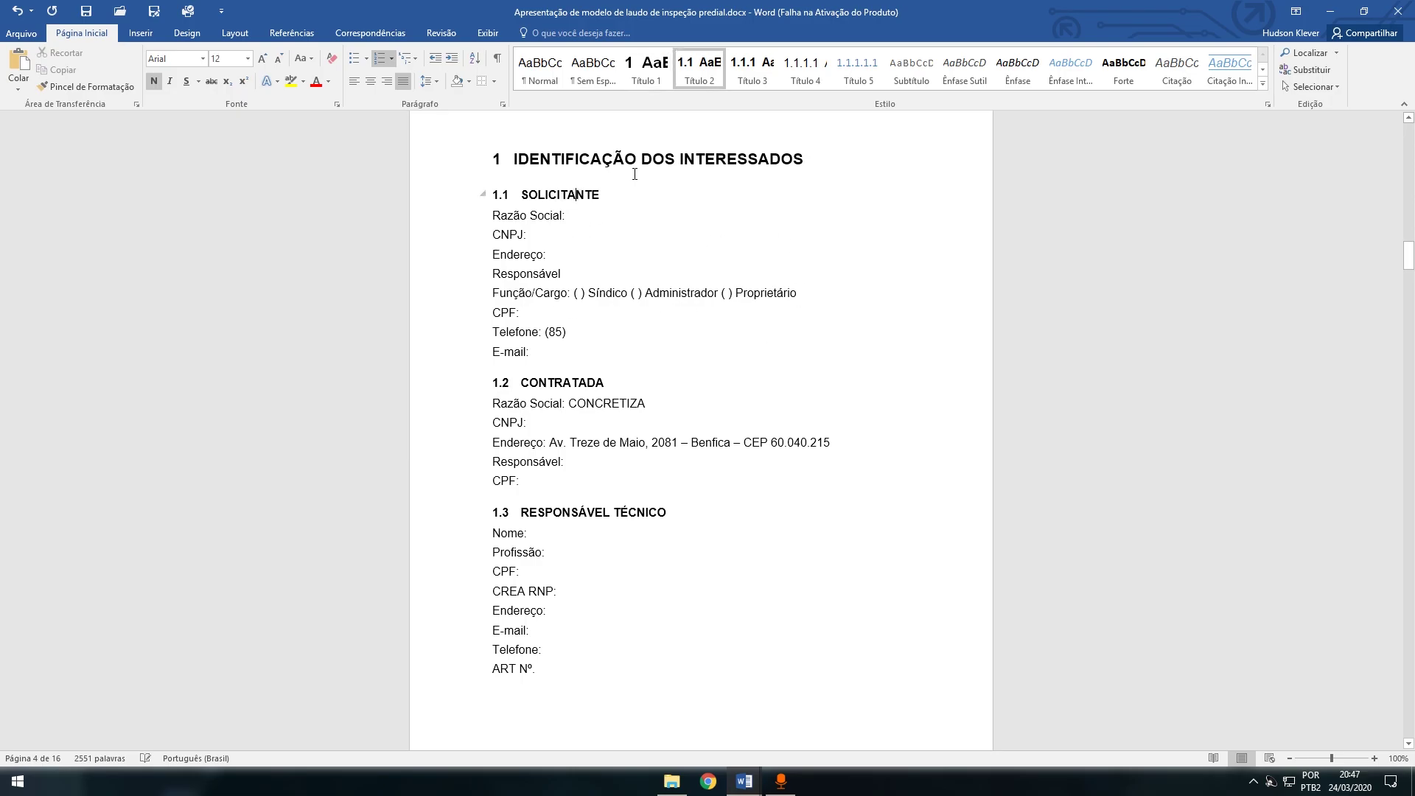
pyautogui.click(498, 160)
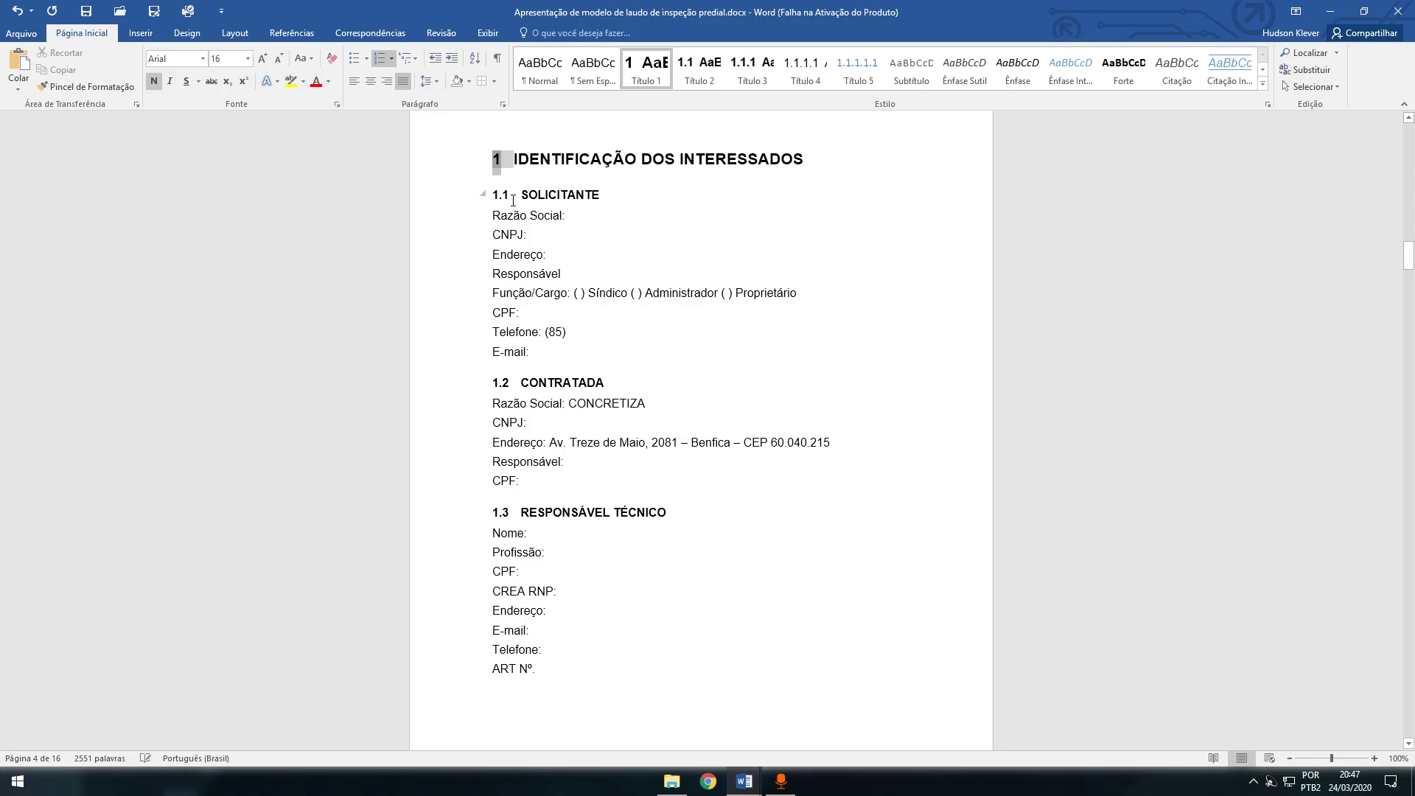
pyautogui.click(516, 195)
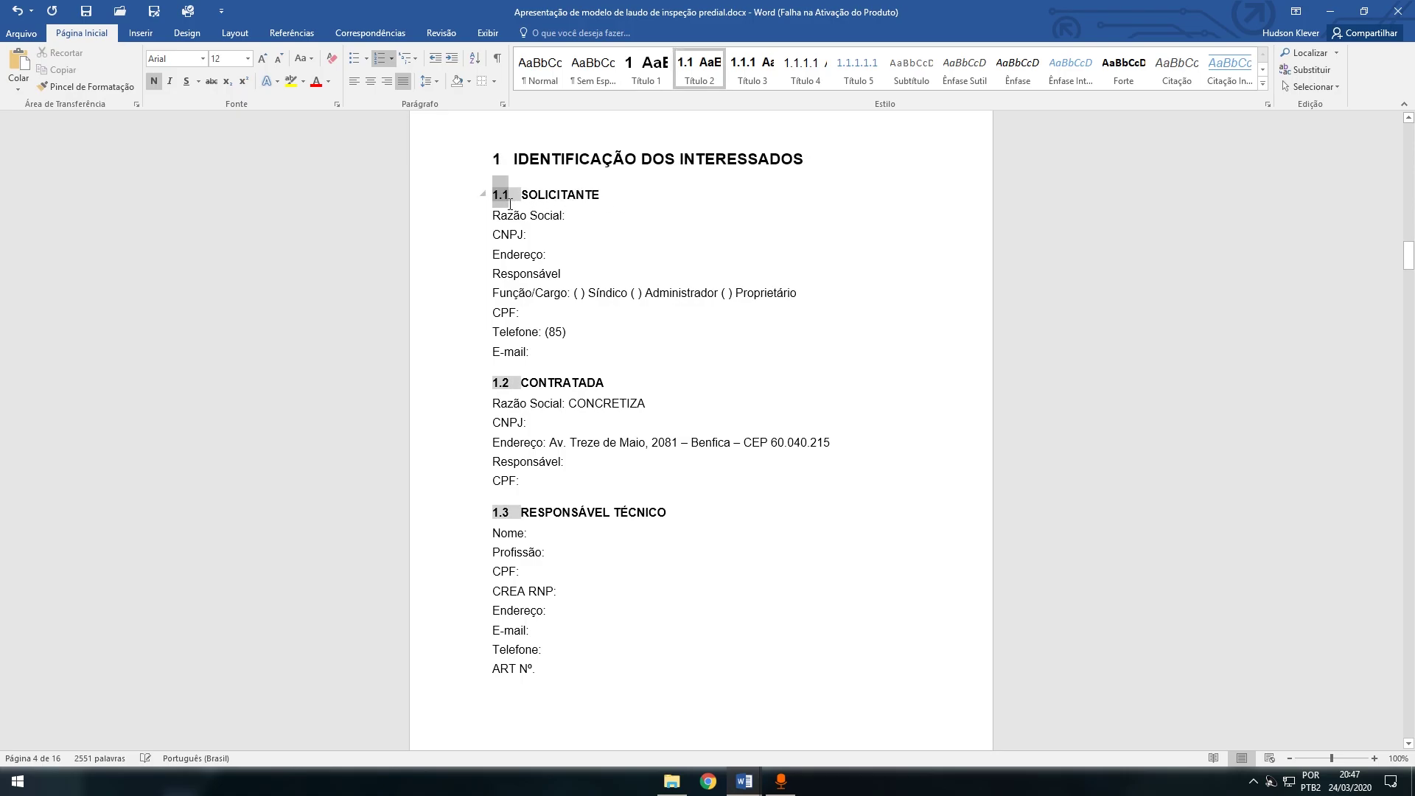
pyautogui.click(496, 159)
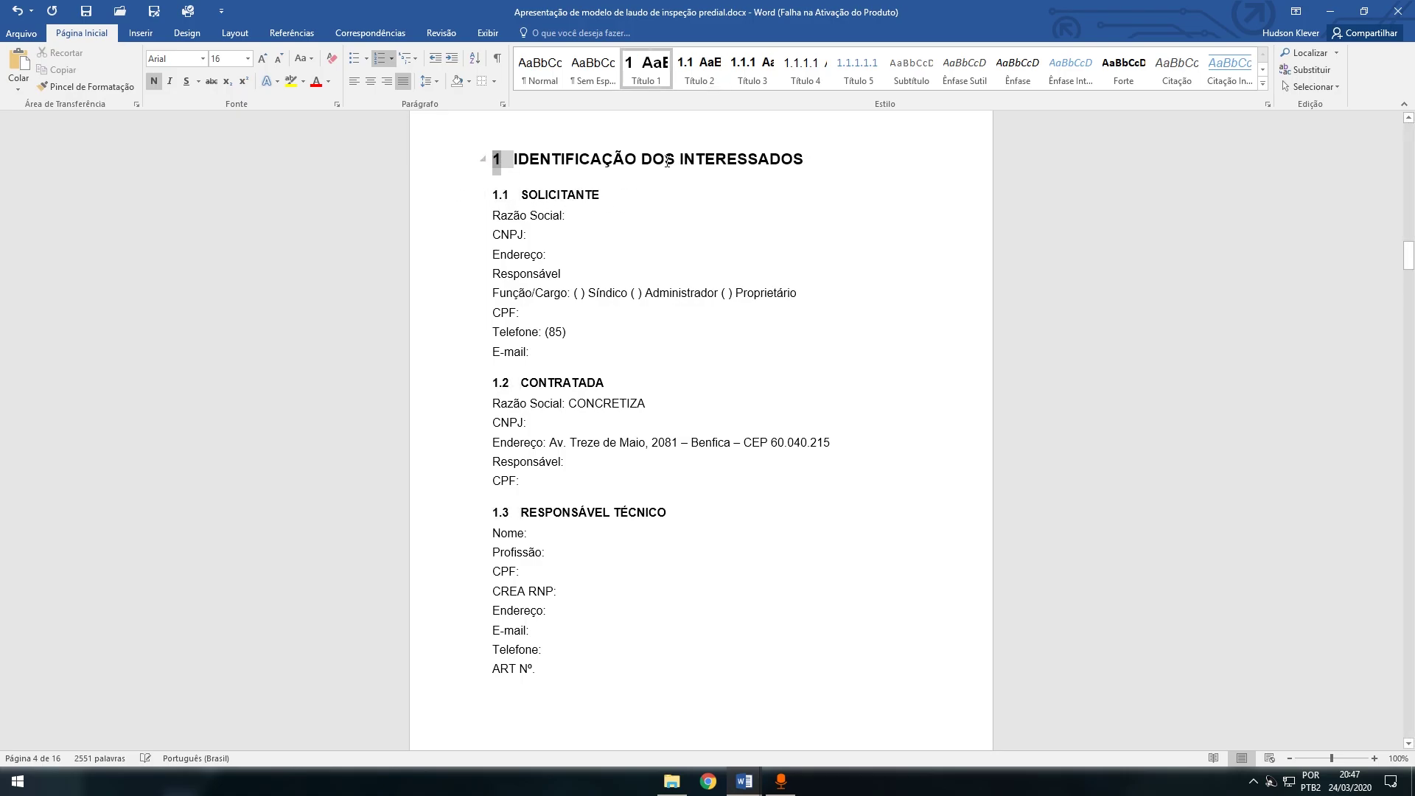
# Examine the multilevel list format linked to Título 1, Título 2 and Título 3, and the style of the section 1.1 text
pyautogui.click(416, 59)
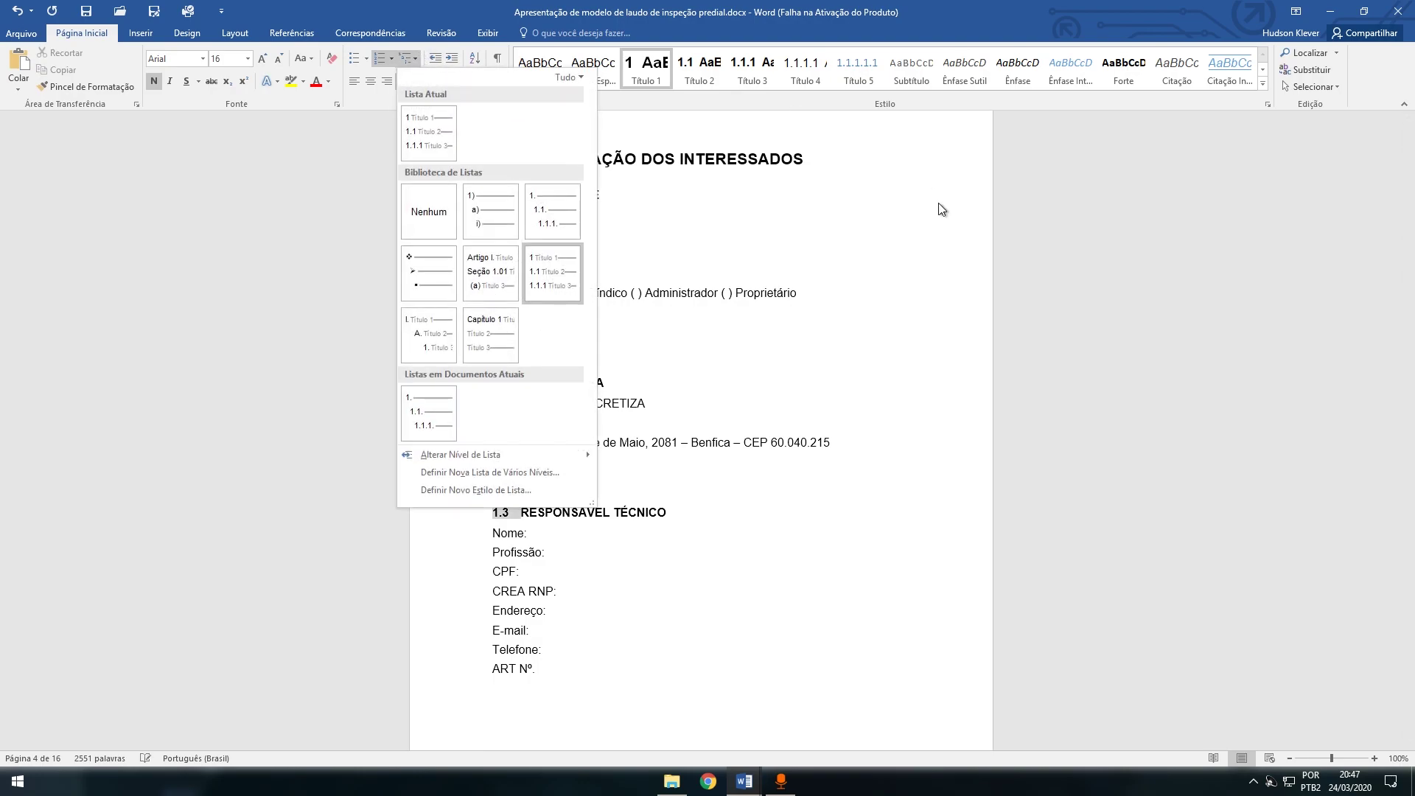
pyautogui.moveTo(556, 268)
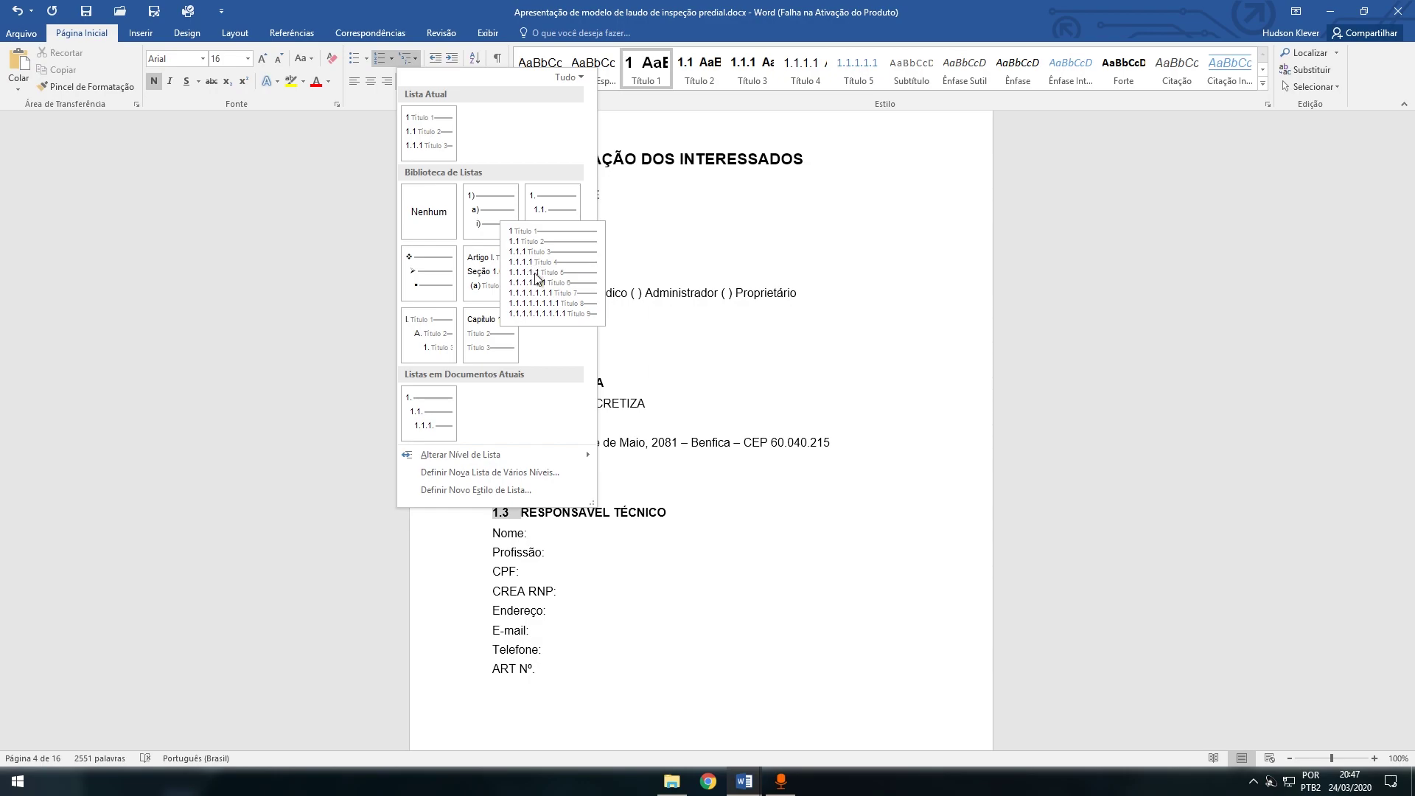
pyautogui.click(560, 305)
pyautogui.click(546, 197)
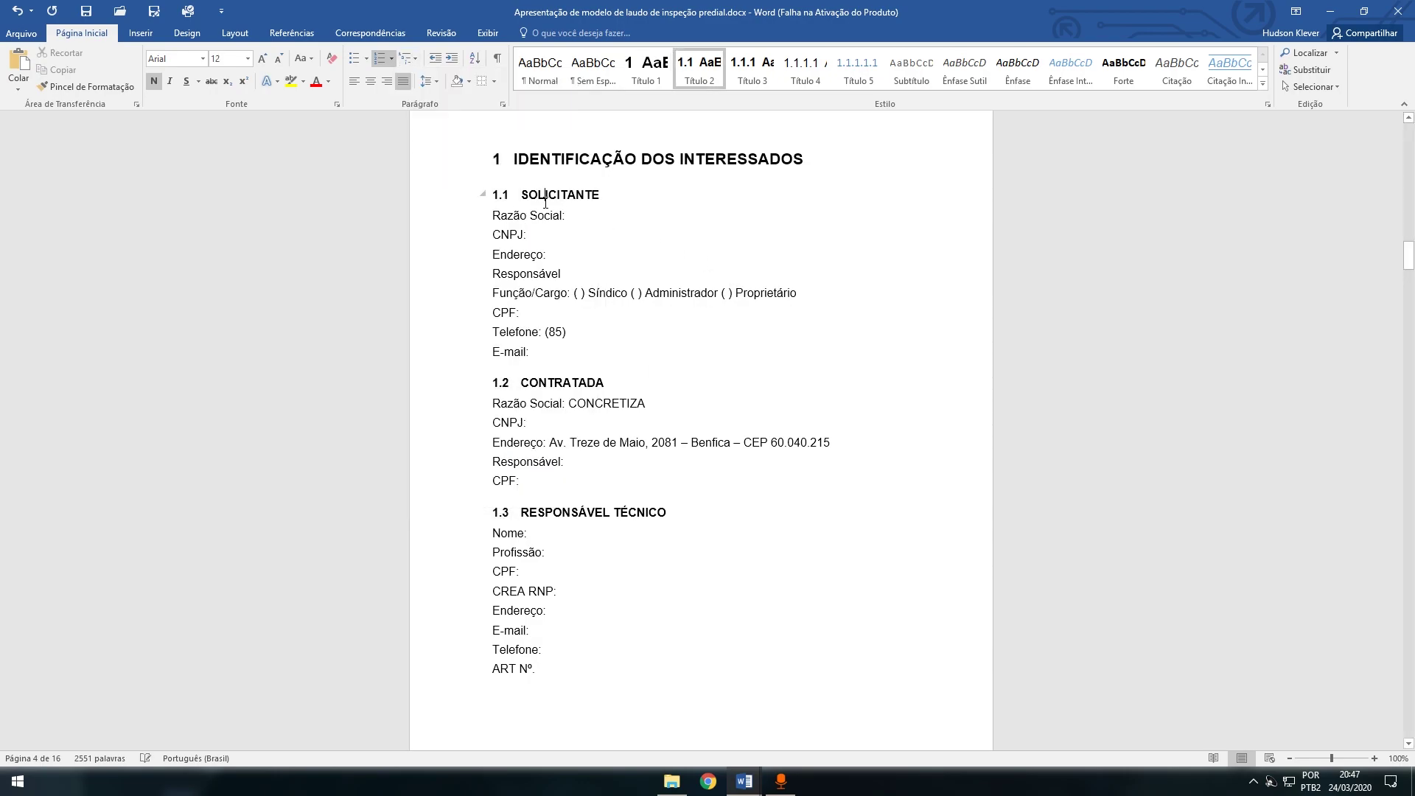
pyautogui.click(565, 359)
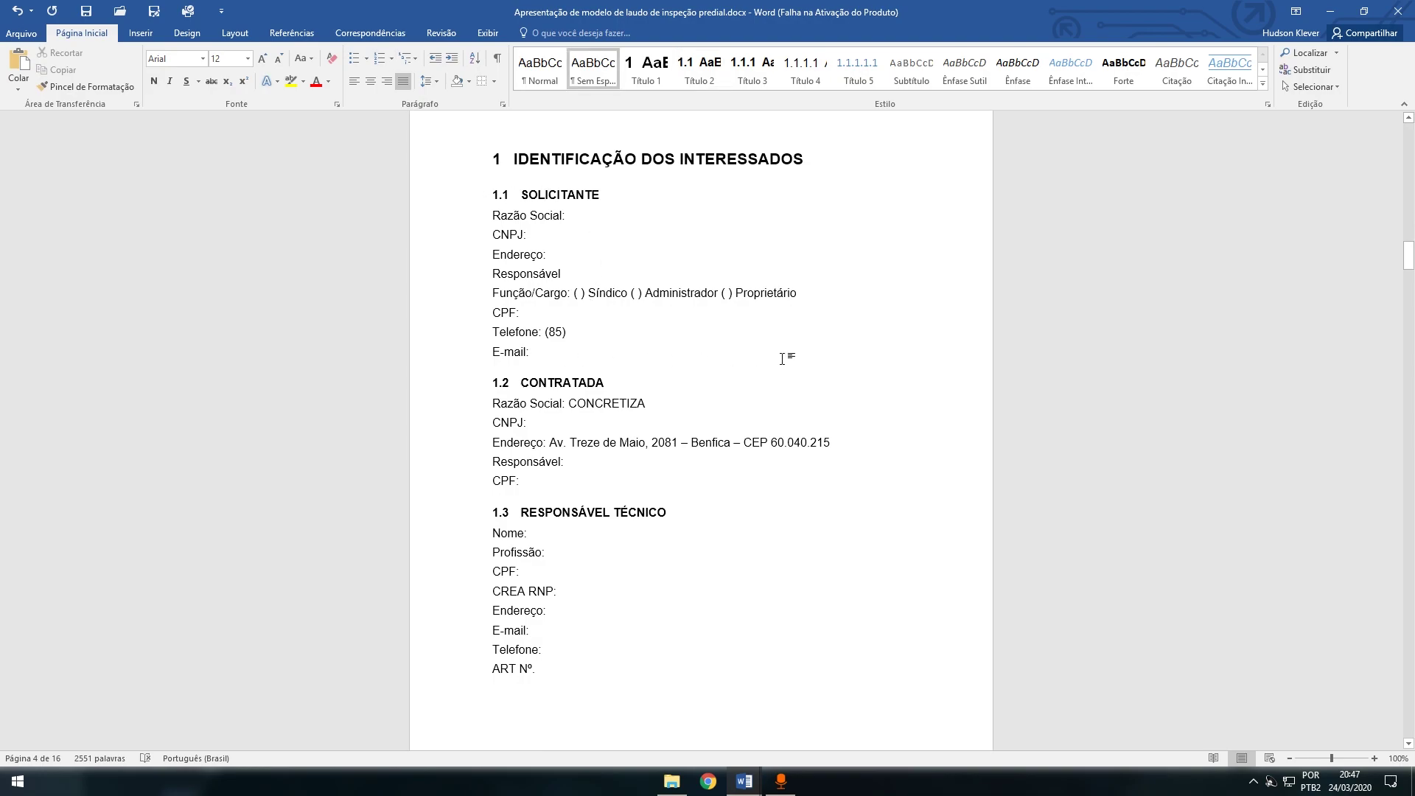
pyautogui.scroll(-2, 552, 284)
pyautogui.scroll(1, 517, 315)
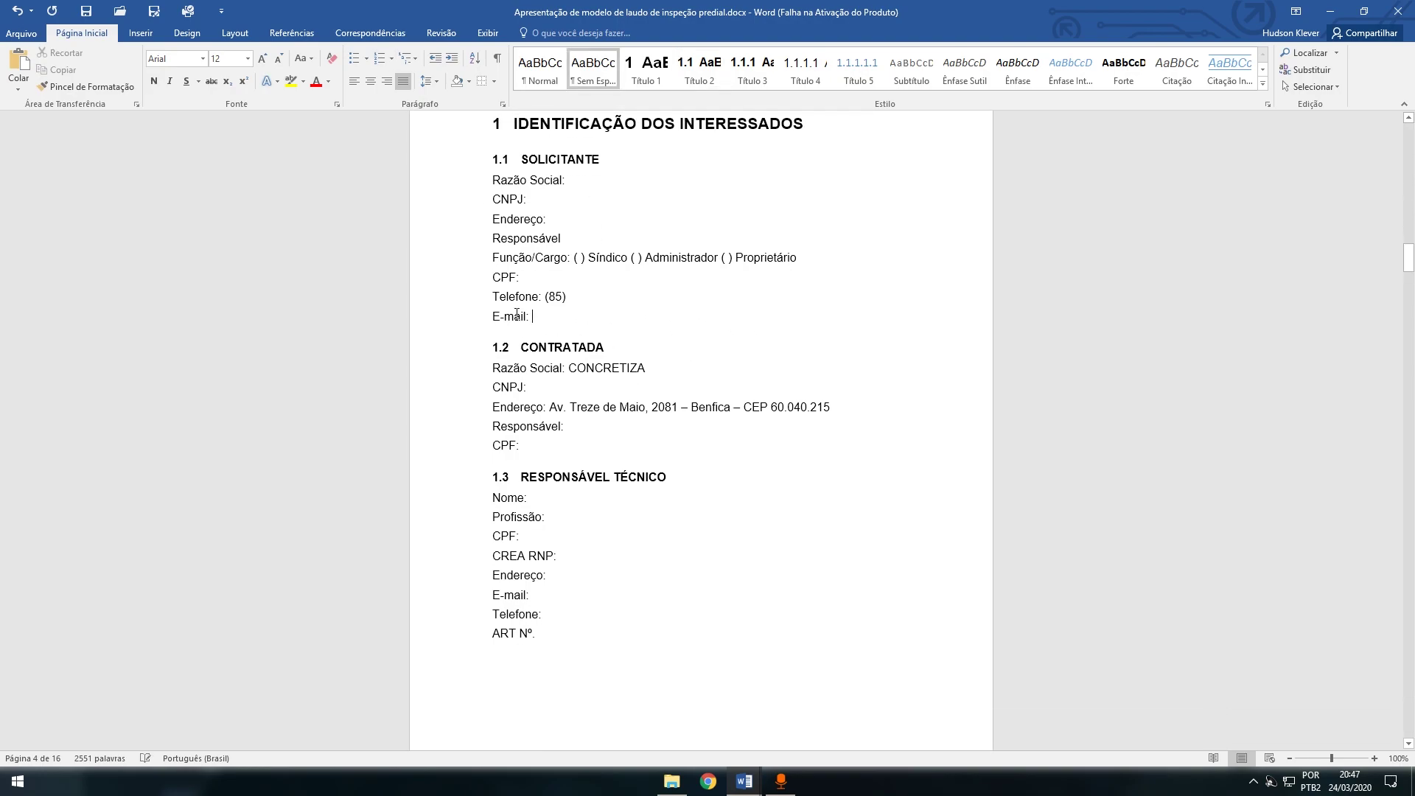
# Add an "EXEMPLO" line after the E-mail field of section 1.1 and format it as a Título 2 heading
pyautogui.press('Return')
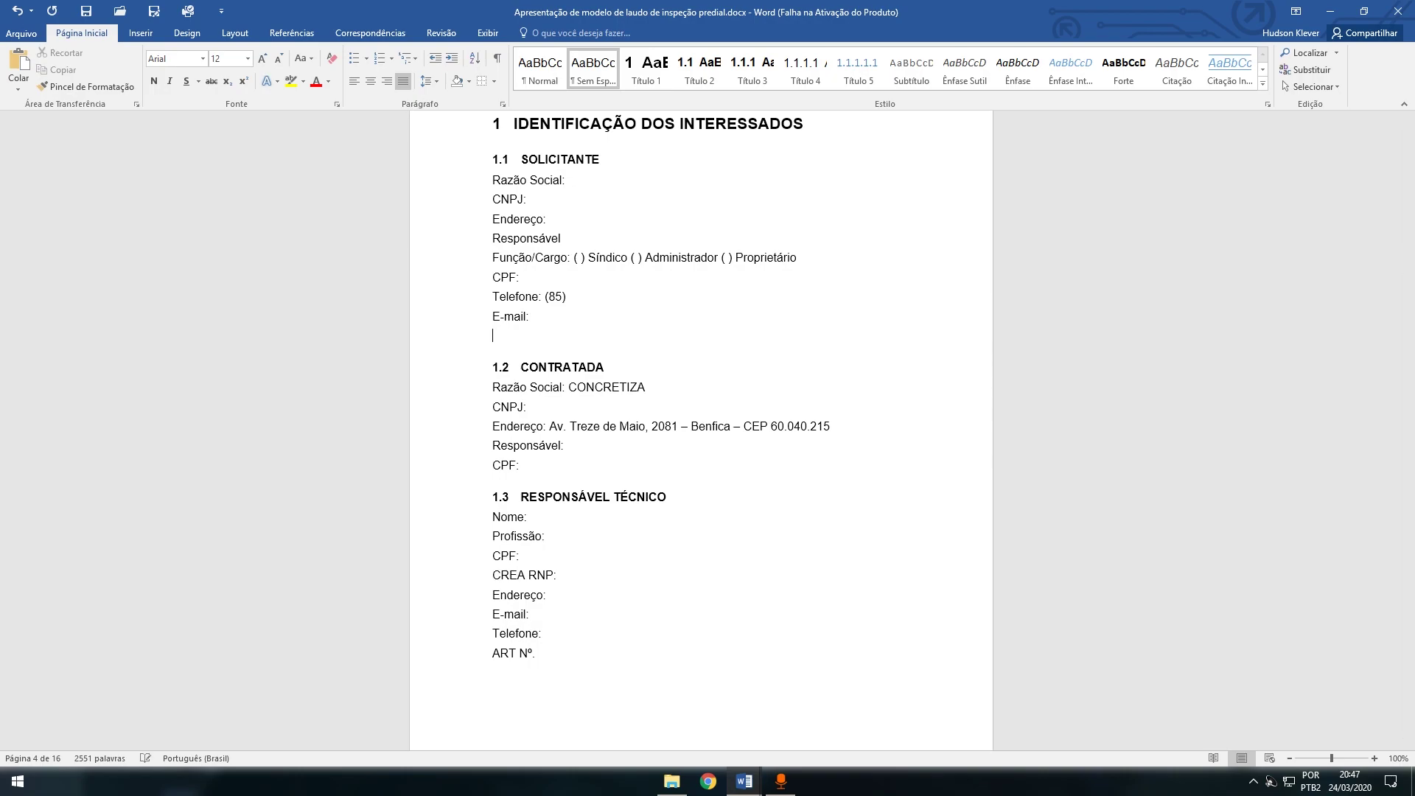
pyautogui.write('EXEMPLO')
pyautogui.click(569, 313)
pyautogui.press('Return')
pyautogui.moveTo(571, 353); pyautogui.dragTo(492, 360)
pyautogui.click(705, 74)
pyautogui.hotkey('ctrl', 'z')
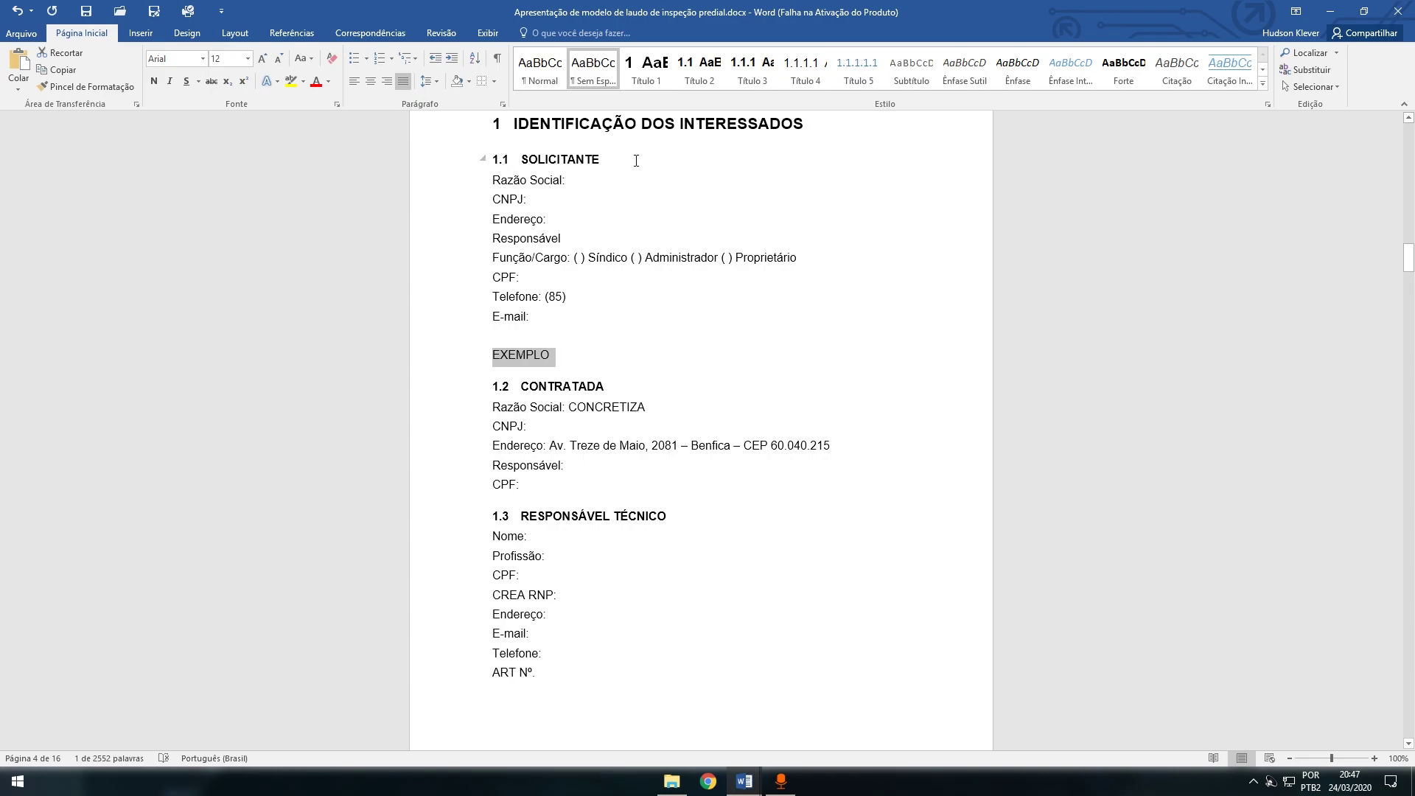
pyautogui.click(707, 77)
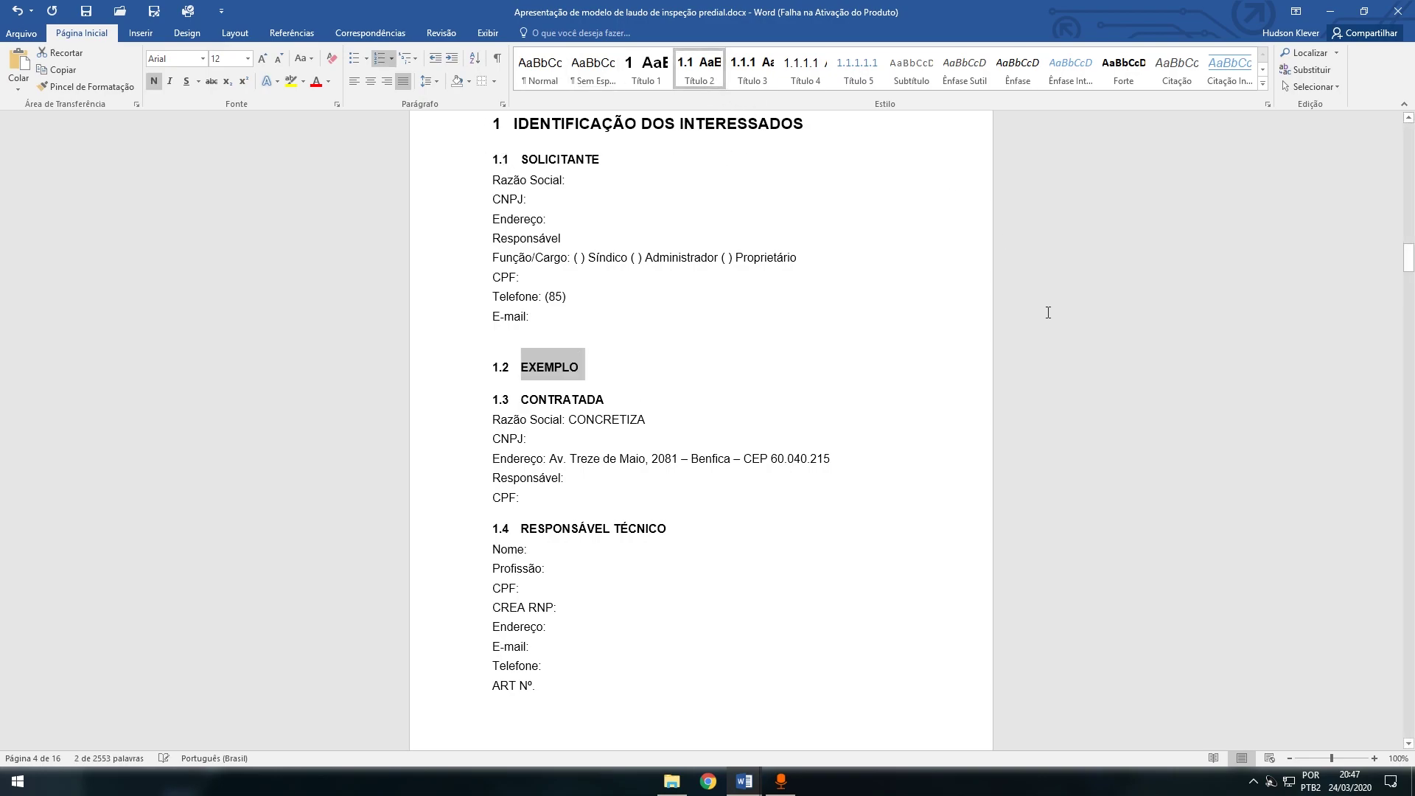
# Examine the automatic numbering of the section 1 heading and of its subheadings around "EXEMPLO"
pyautogui.click(506, 402)
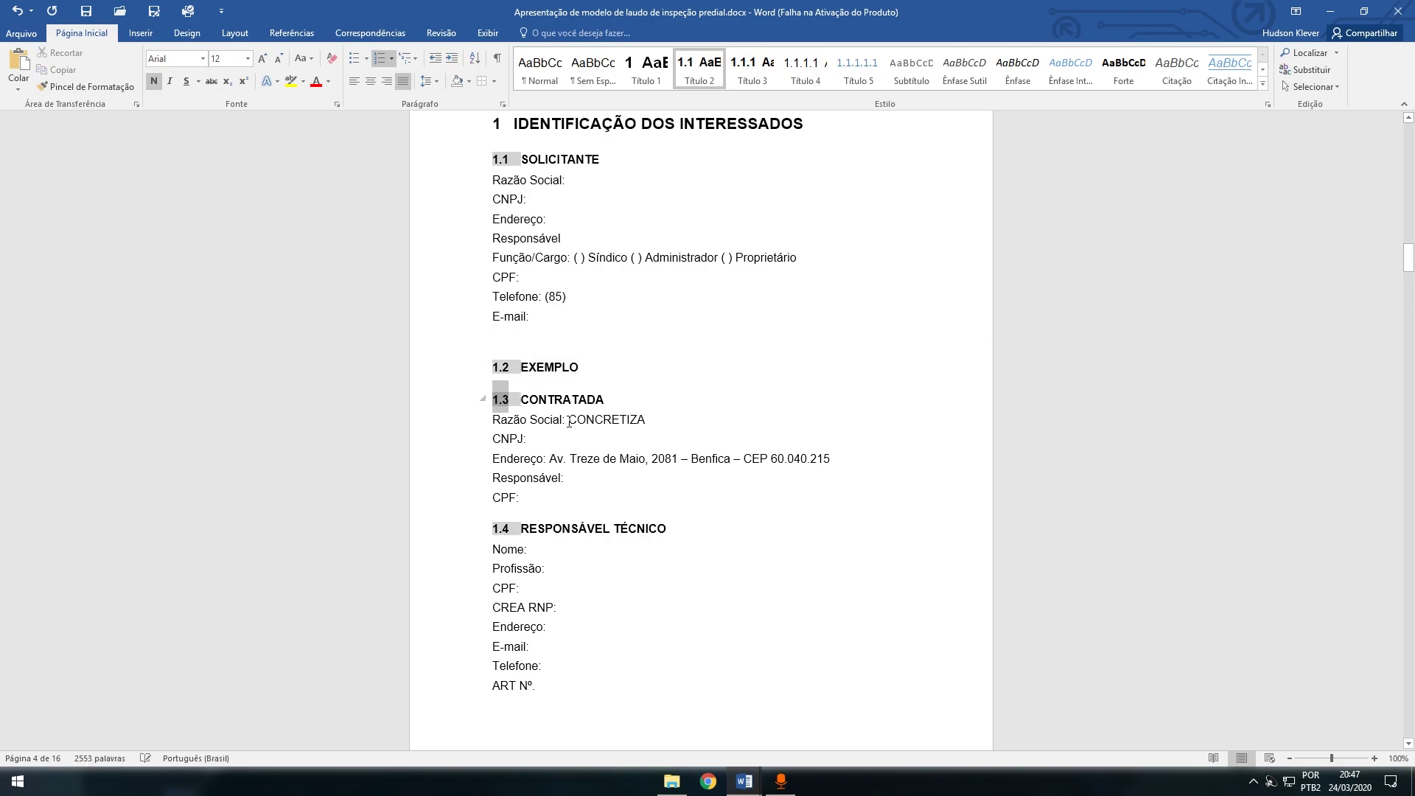
pyautogui.scroll(-3, 510, 528)
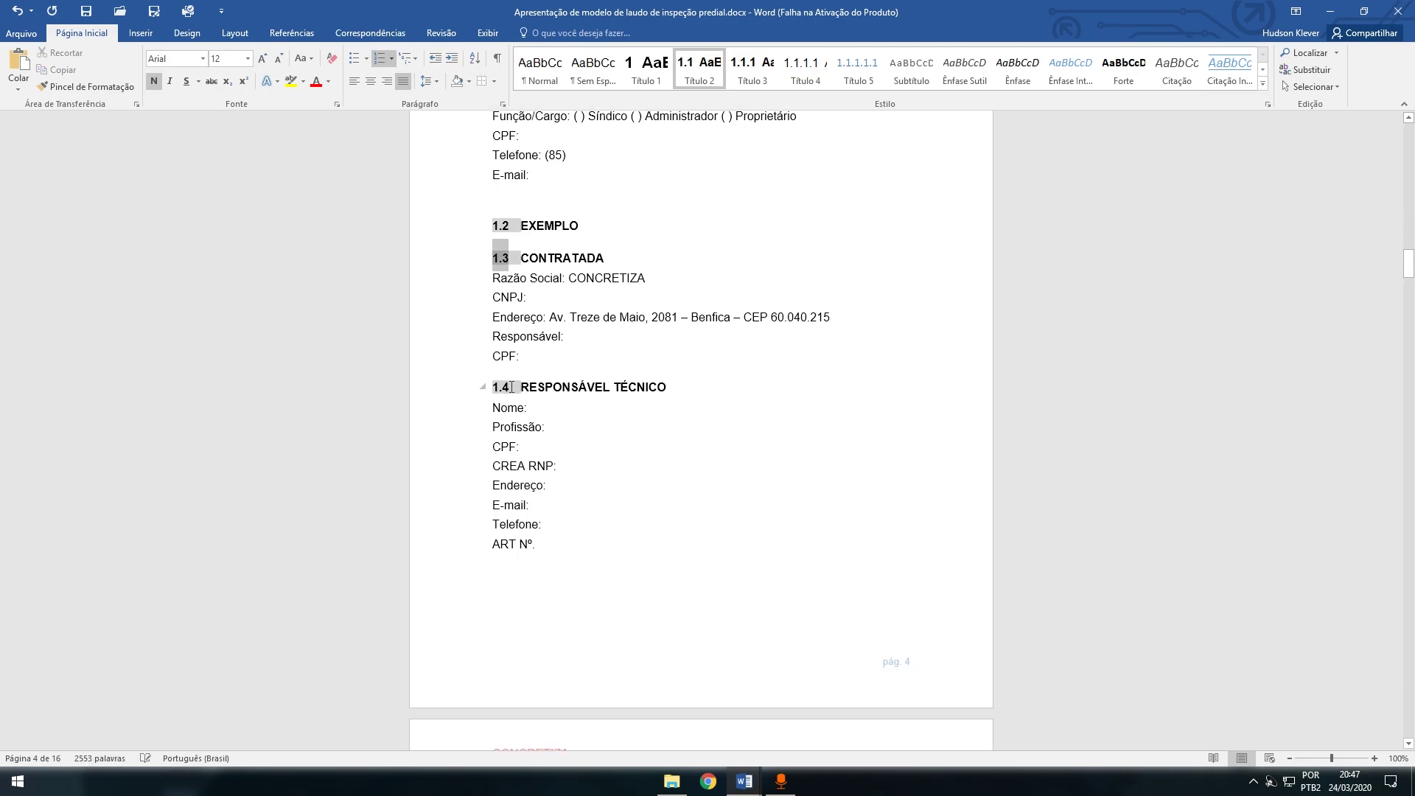
pyautogui.scroll(-2, 515, 385)
pyautogui.scroll(1, 530, 332)
pyautogui.scroll(-3, 543, 253)
pyautogui.scroll(3, 531, 235)
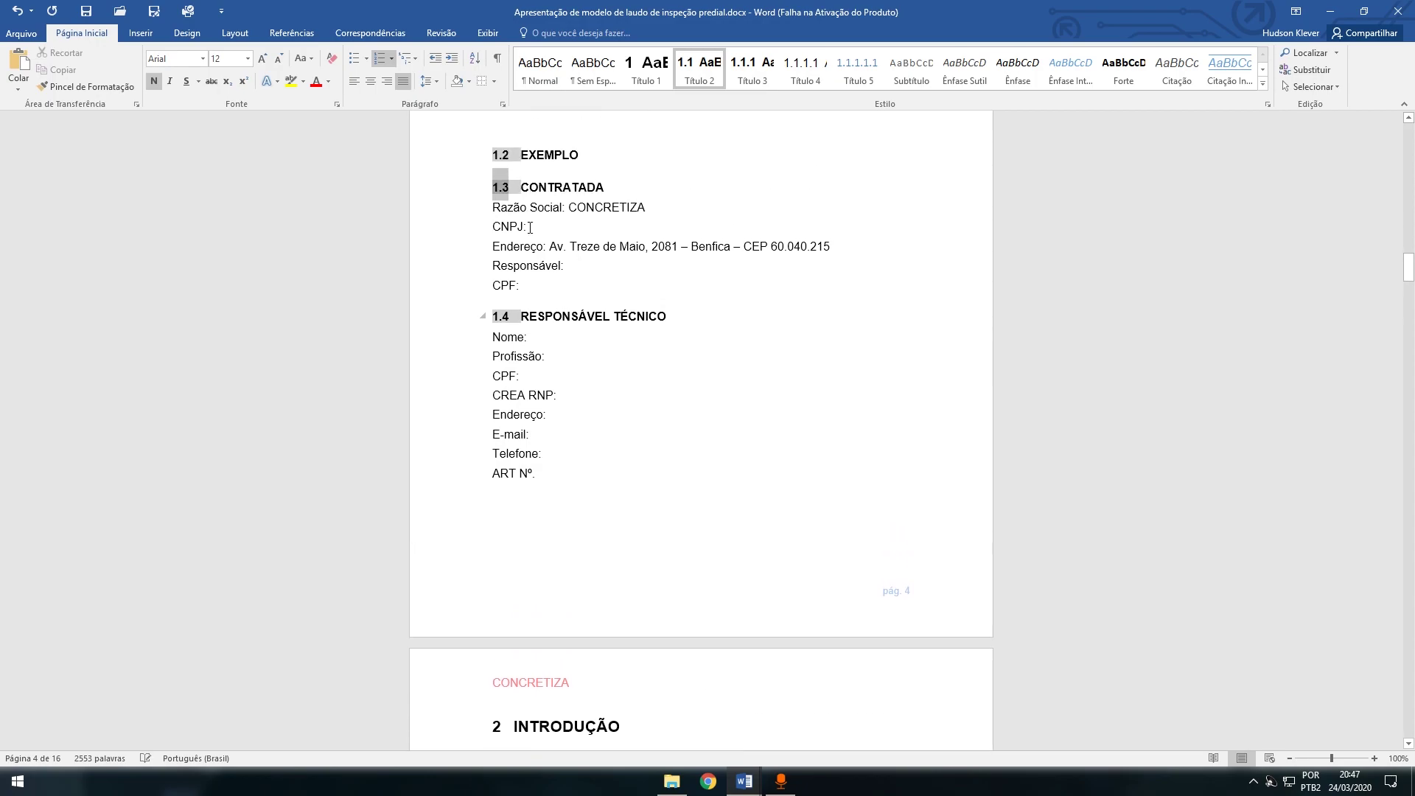
pyautogui.scroll(3, 544, 340)
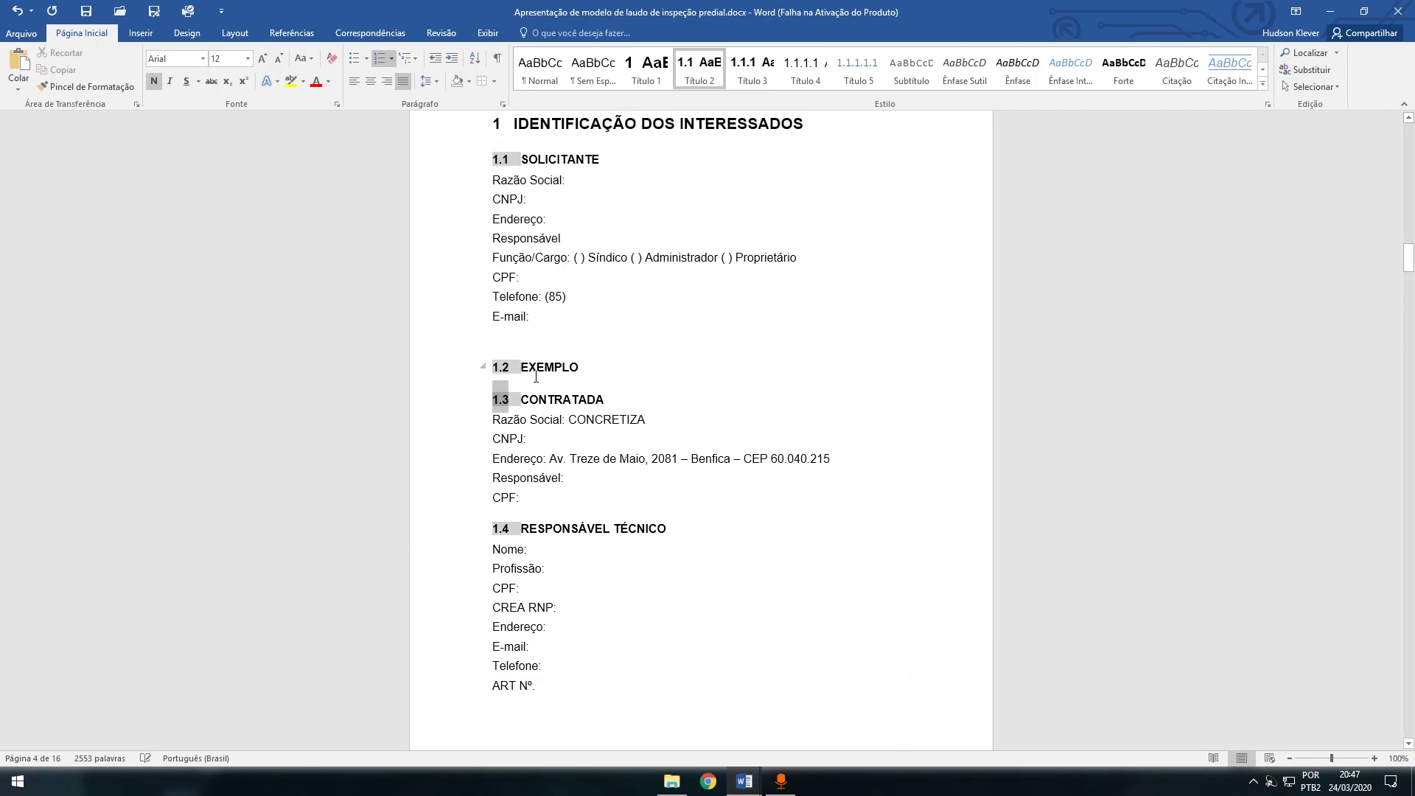
pyautogui.click(511, 365)
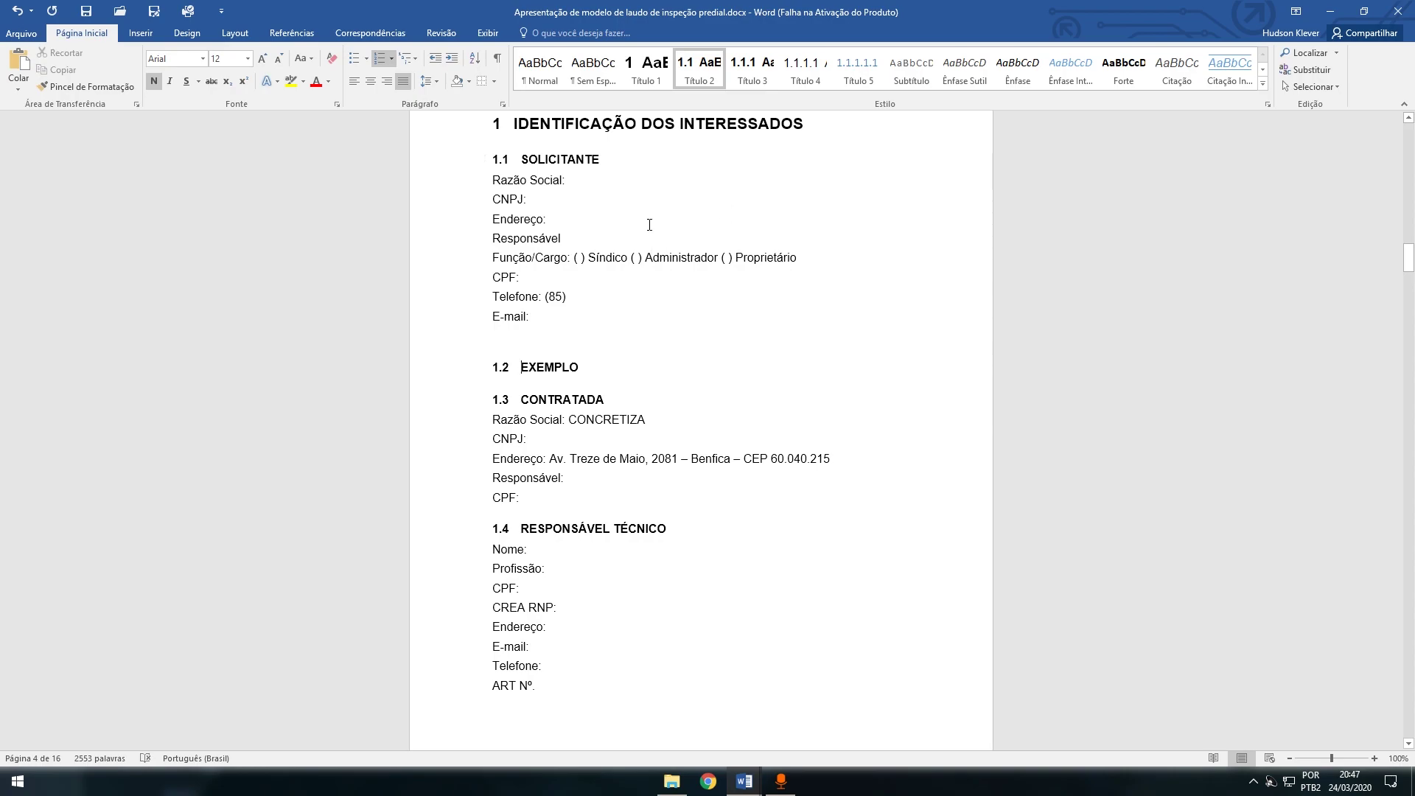
pyautogui.click(505, 122)
pyautogui.click(498, 125)
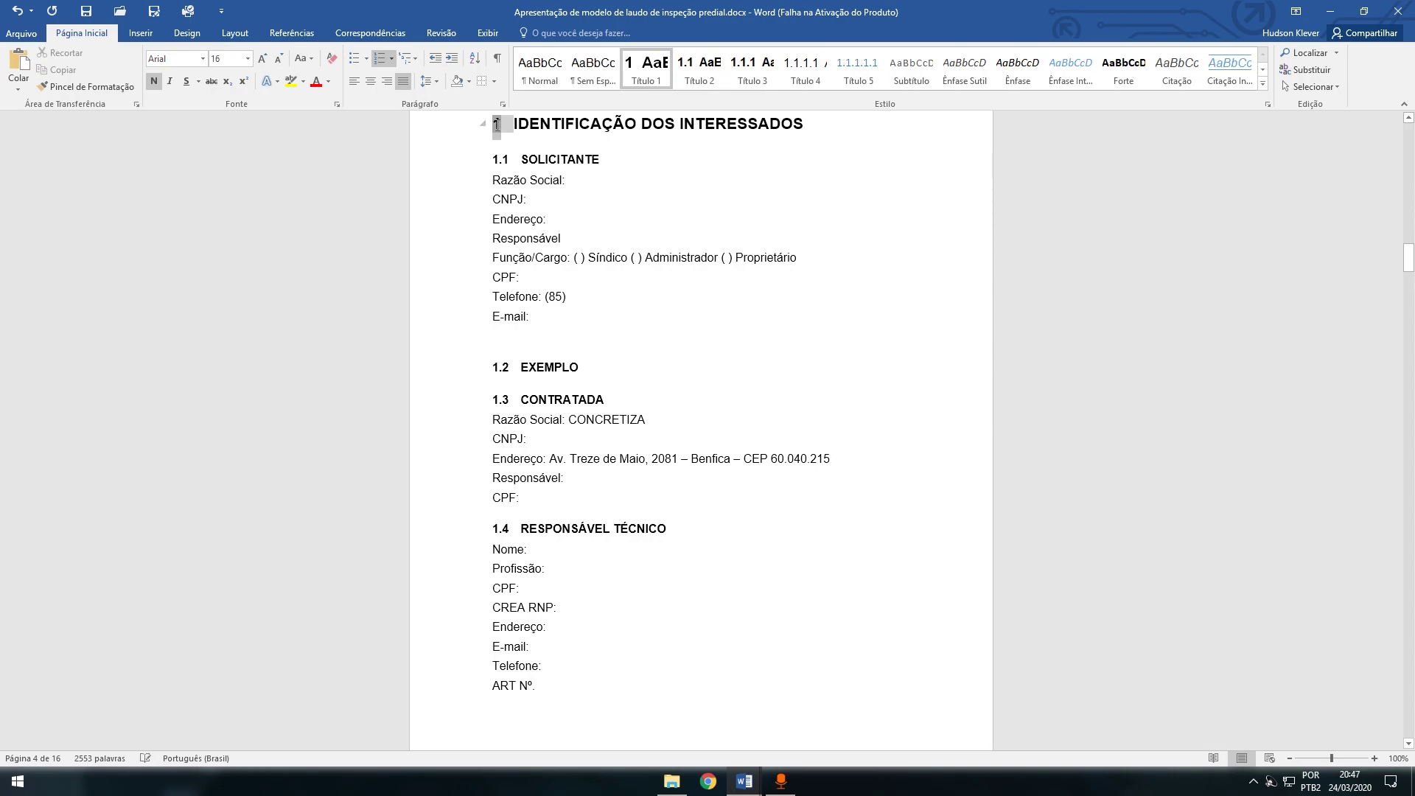
# Switch to the from-scratch report document and apply the Título 1 style to the "Título 1 Exemplo" line on page 3
pyautogui.moveTo(745, 781)
pyautogui.click(790, 722)
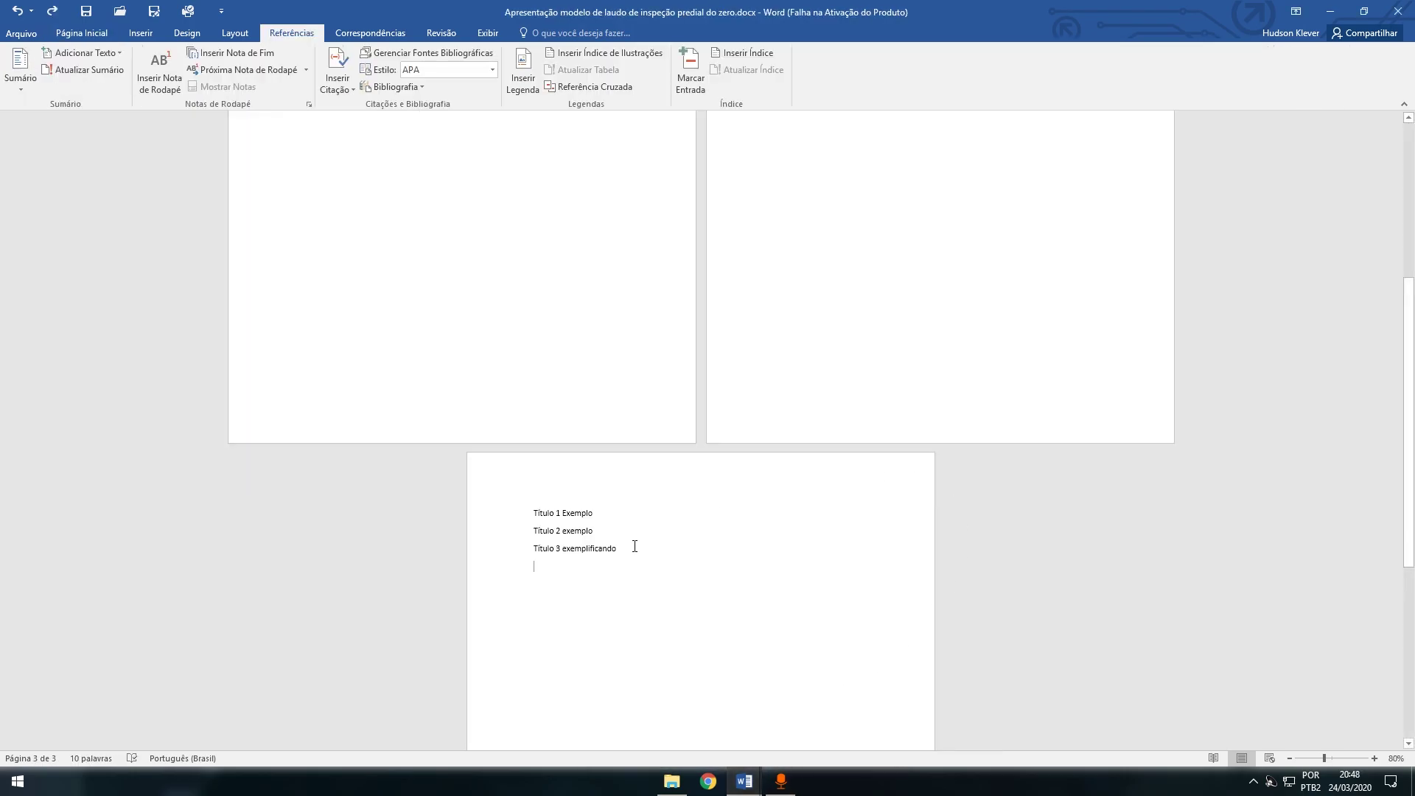
pyautogui.tripleClick(609, 520)
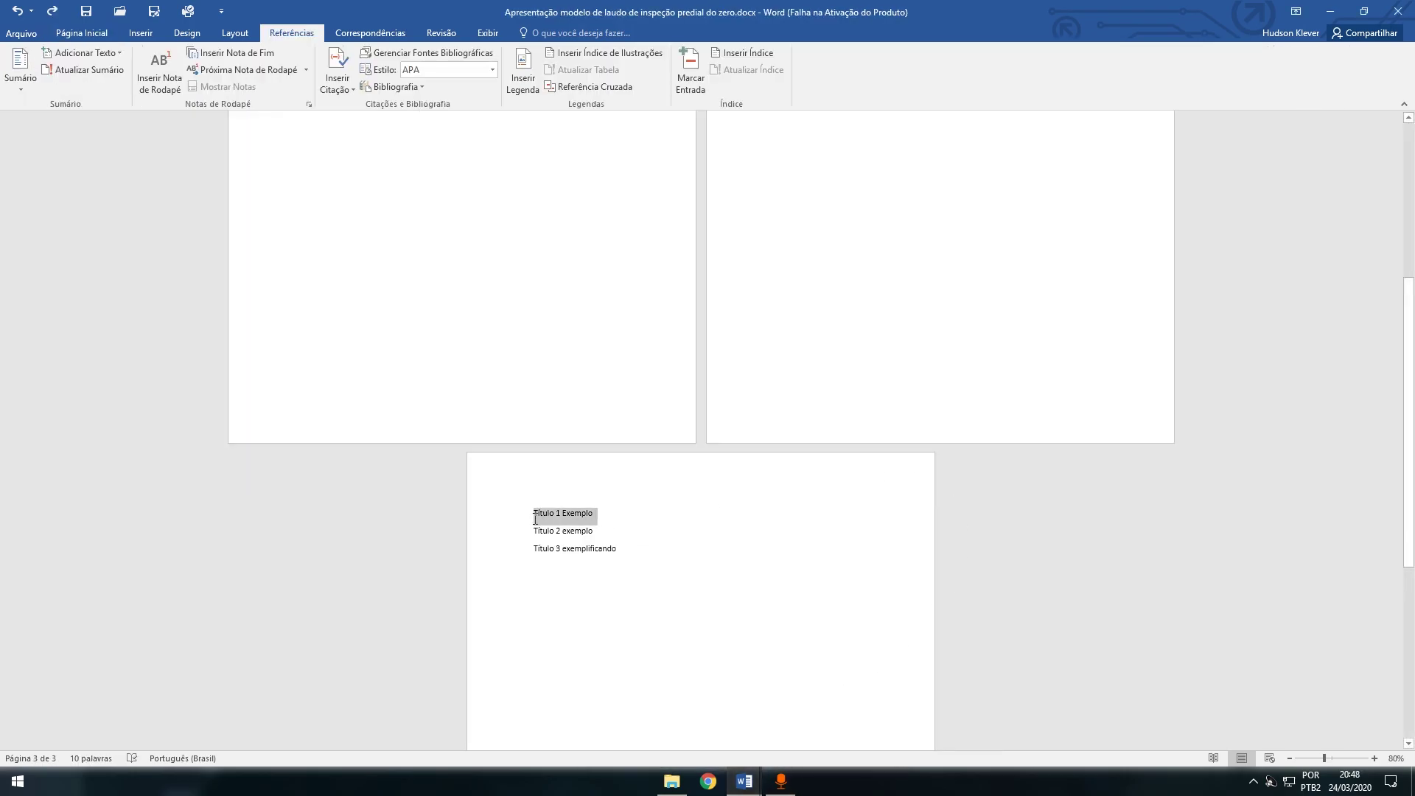
pyautogui.click(29, 33)
pyautogui.click(31, 31)
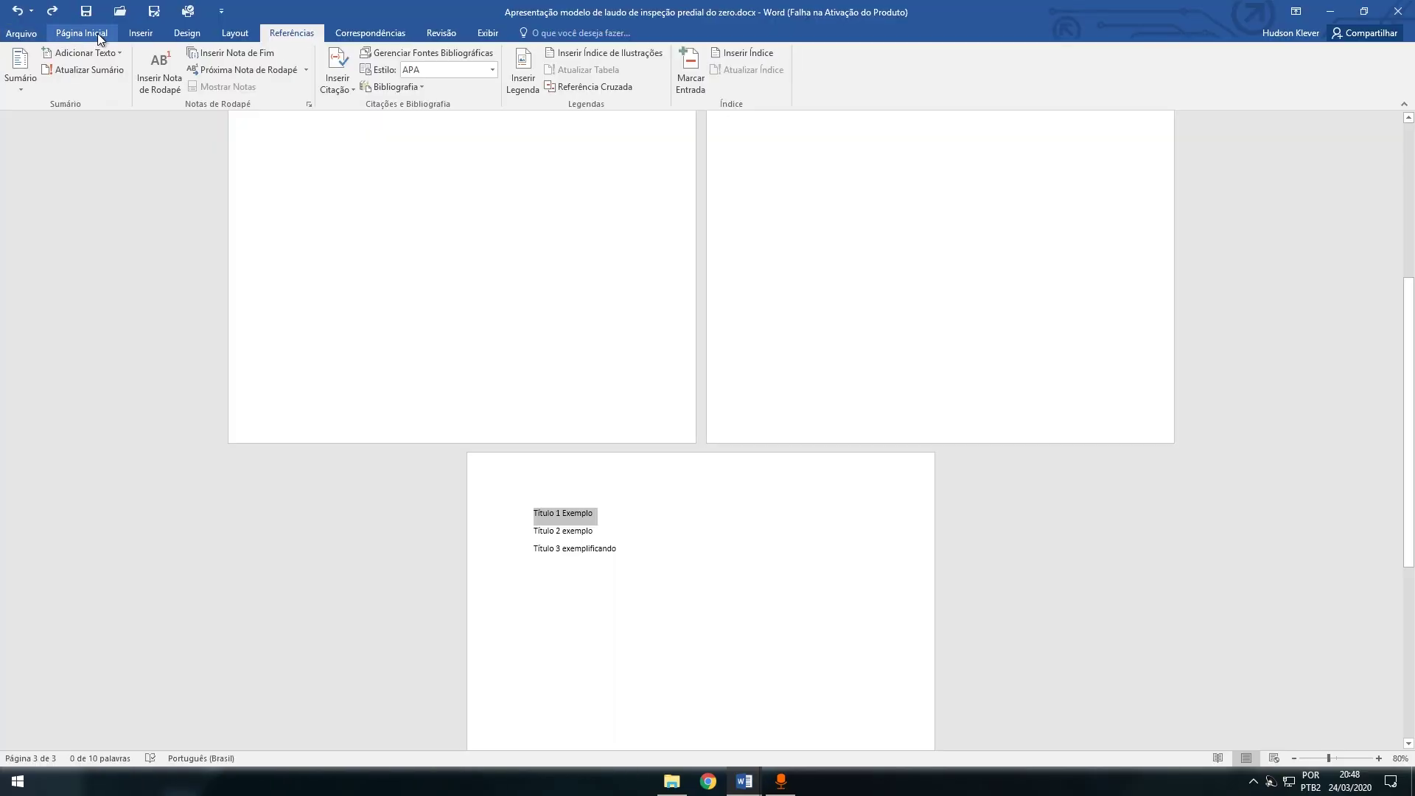
pyautogui.click(81, 32)
pyautogui.moveTo(492, 530); pyautogui.dragTo(492, 515)
pyautogui.hotkey('ctrl', 'alt', '2')
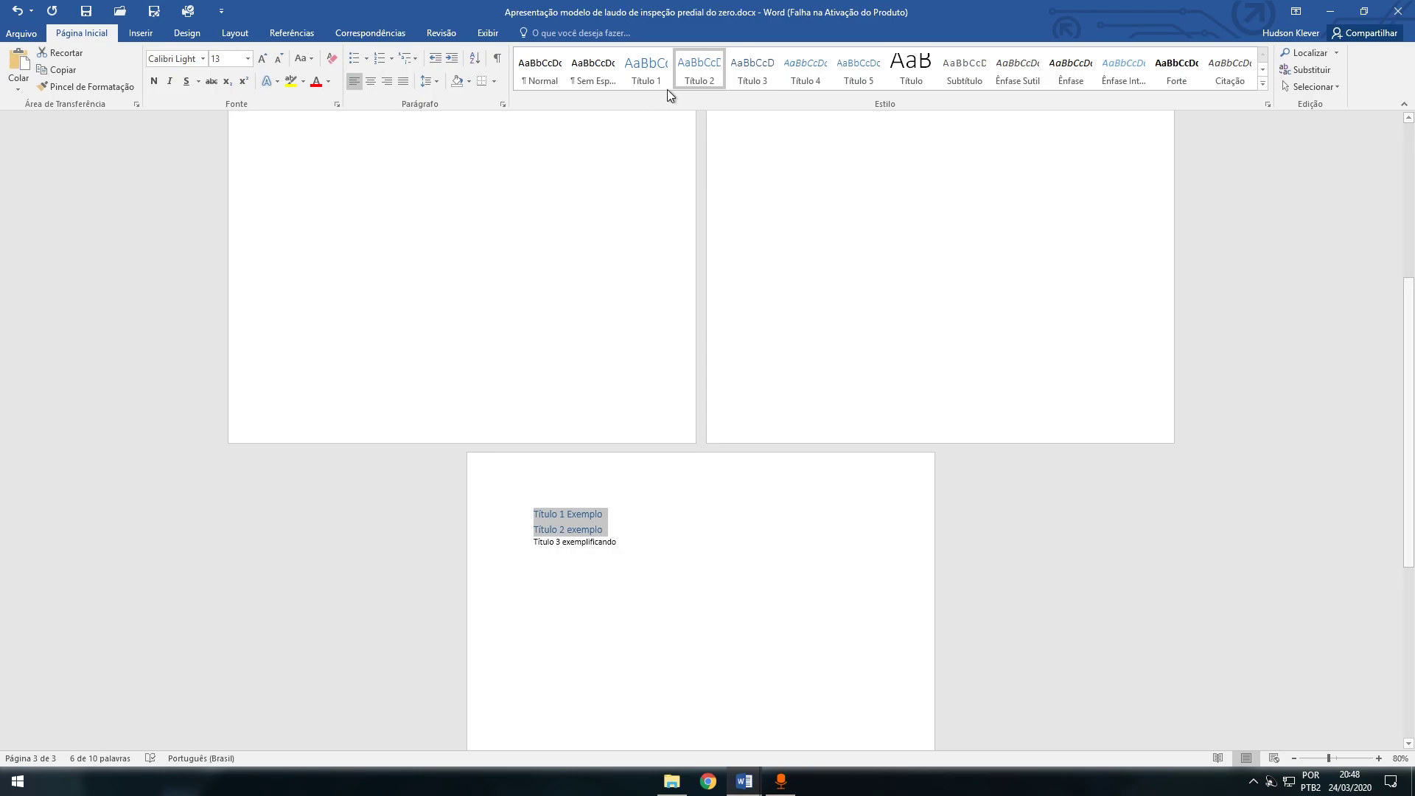
pyautogui.click(635, 83)
# Apply the Título 2 style to "Título 2 exemplo" and the Título 3 style to "Título 3 exemplificando"
pyautogui.moveTo(632, 541); pyautogui.dragTo(533, 541)
pyautogui.click(699, 70)
pyautogui.moveTo(642, 546); pyautogui.dragTo(531, 547)
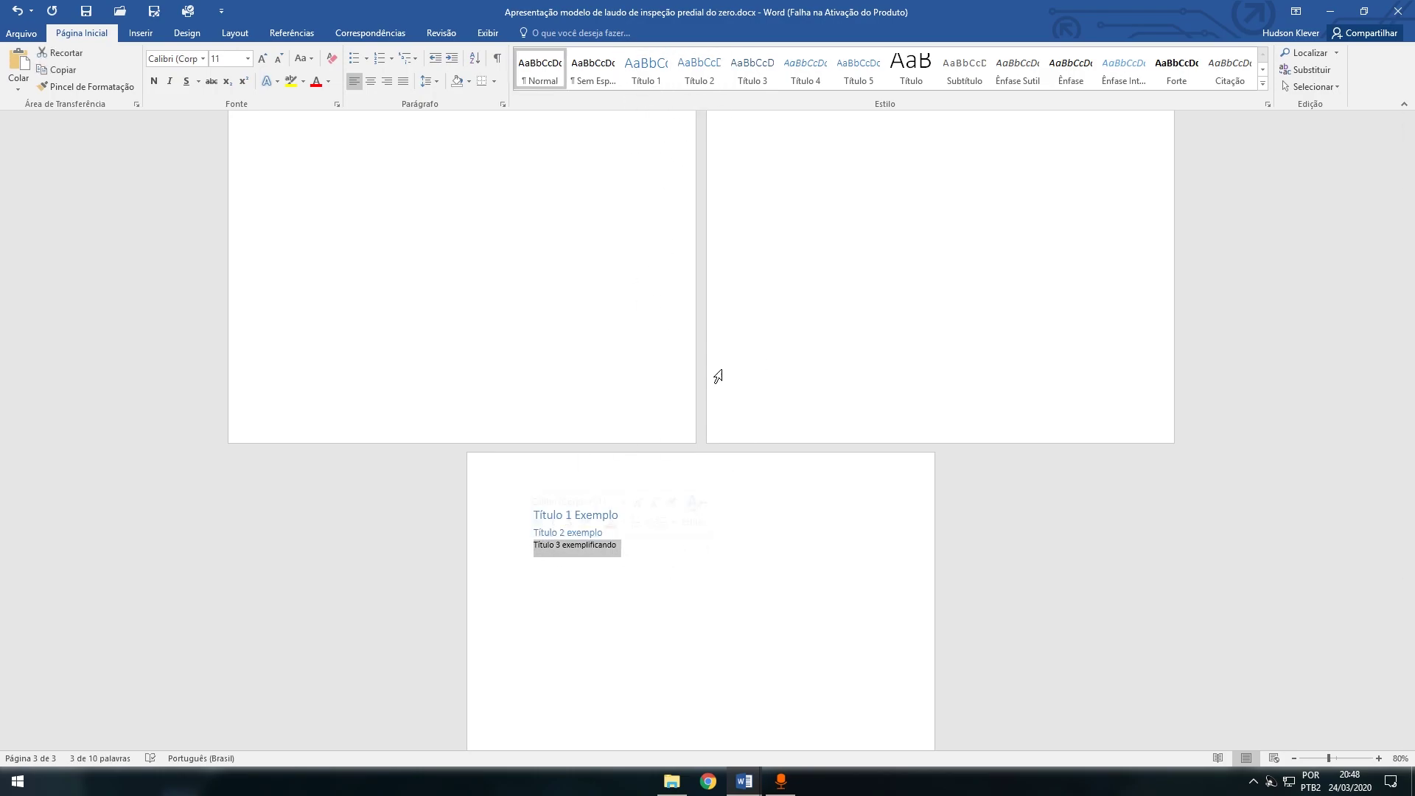
pyautogui.click(752, 70)
pyautogui.click(737, 532)
# Insert a custom table of contents on page 2, built from Título 1, Título 2 and Título 3 as levels 1 to 3
pyautogui.scroll(5, 869, 486)
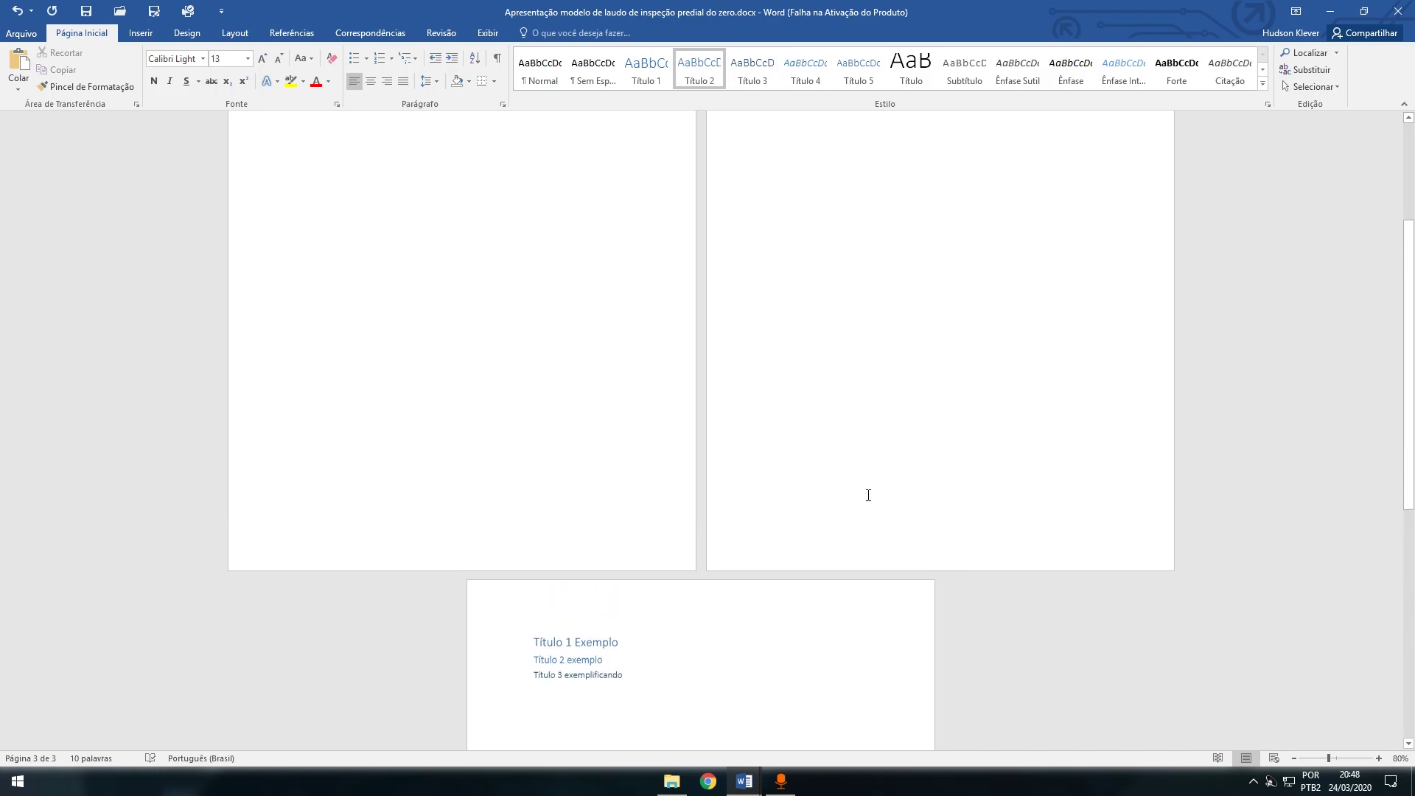
pyautogui.click(859, 229)
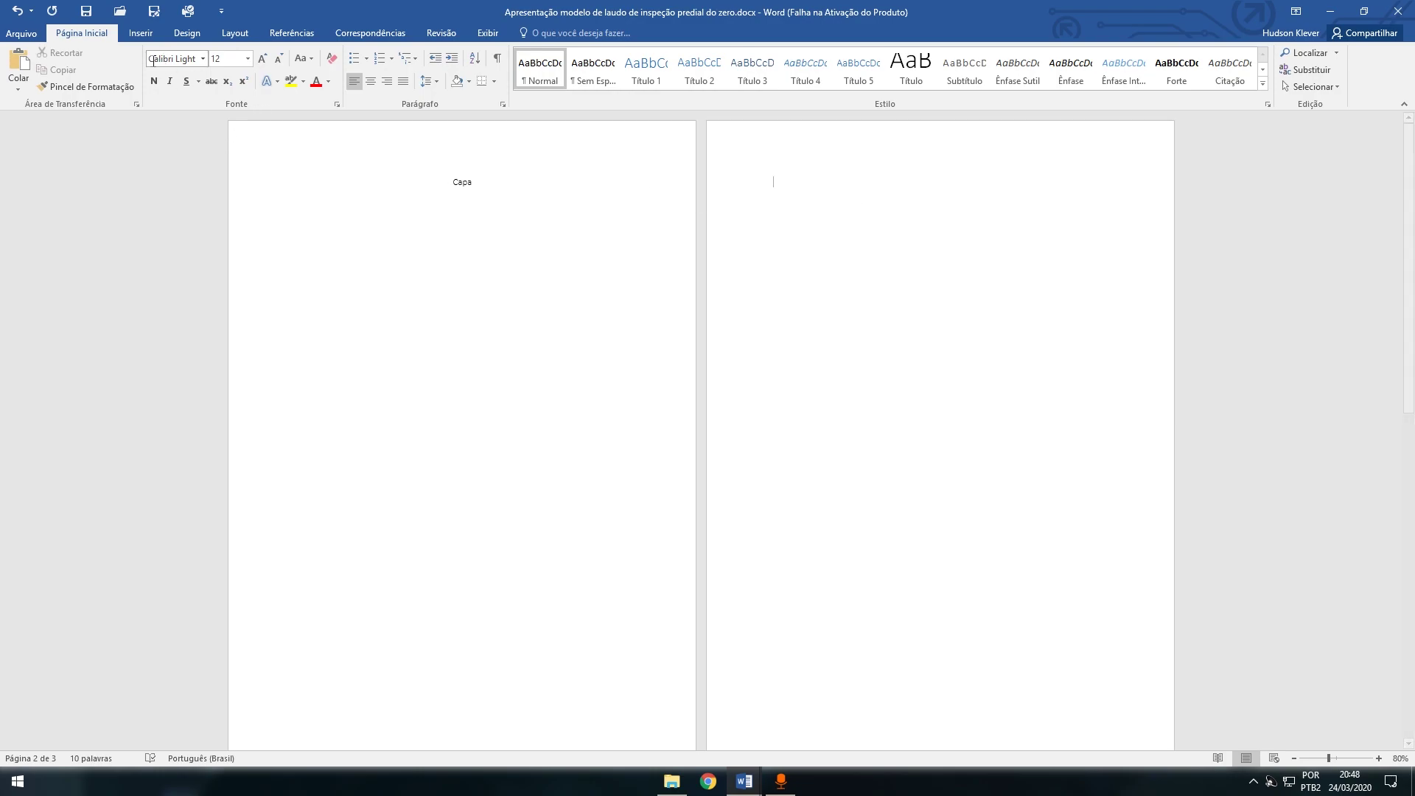
pyautogui.click(303, 38)
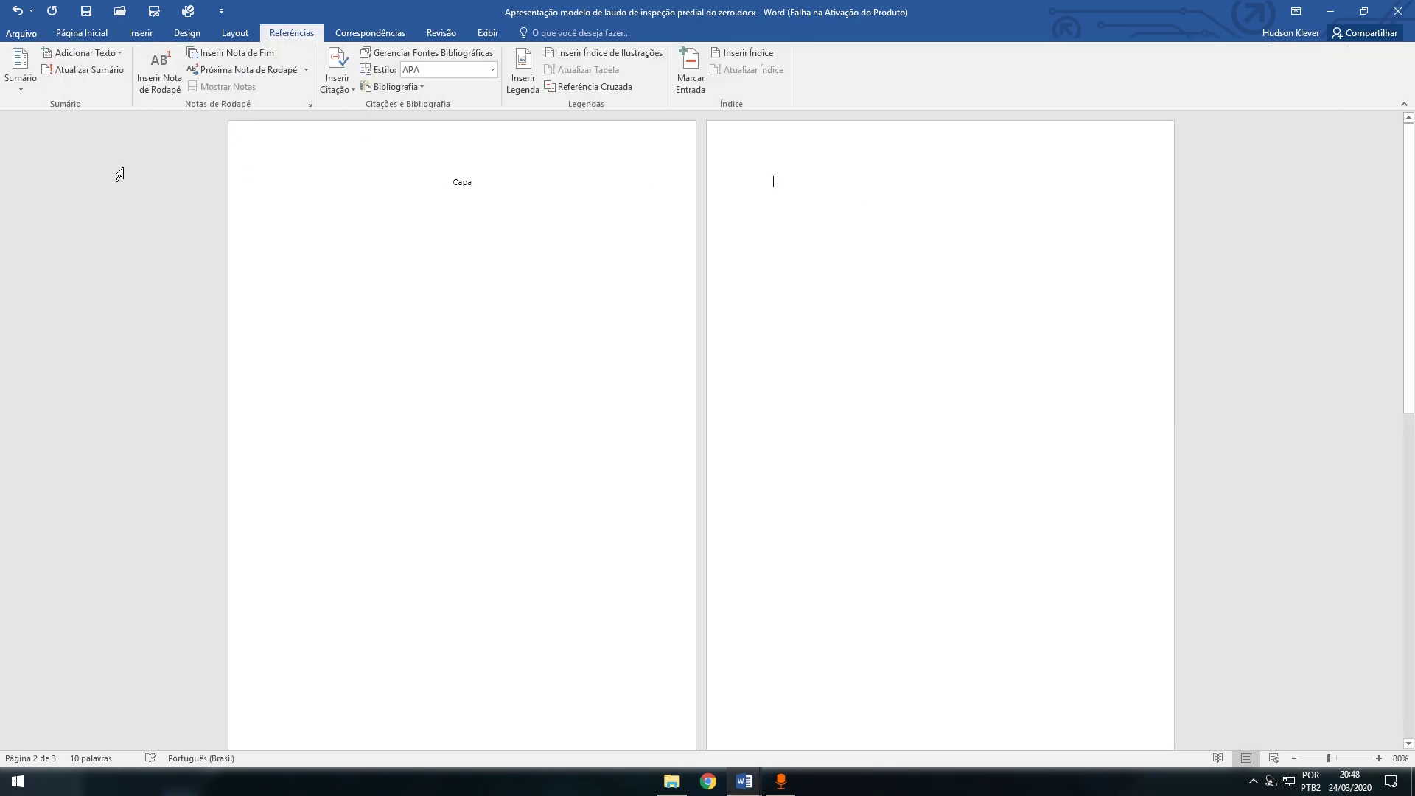
pyautogui.click(24, 90)
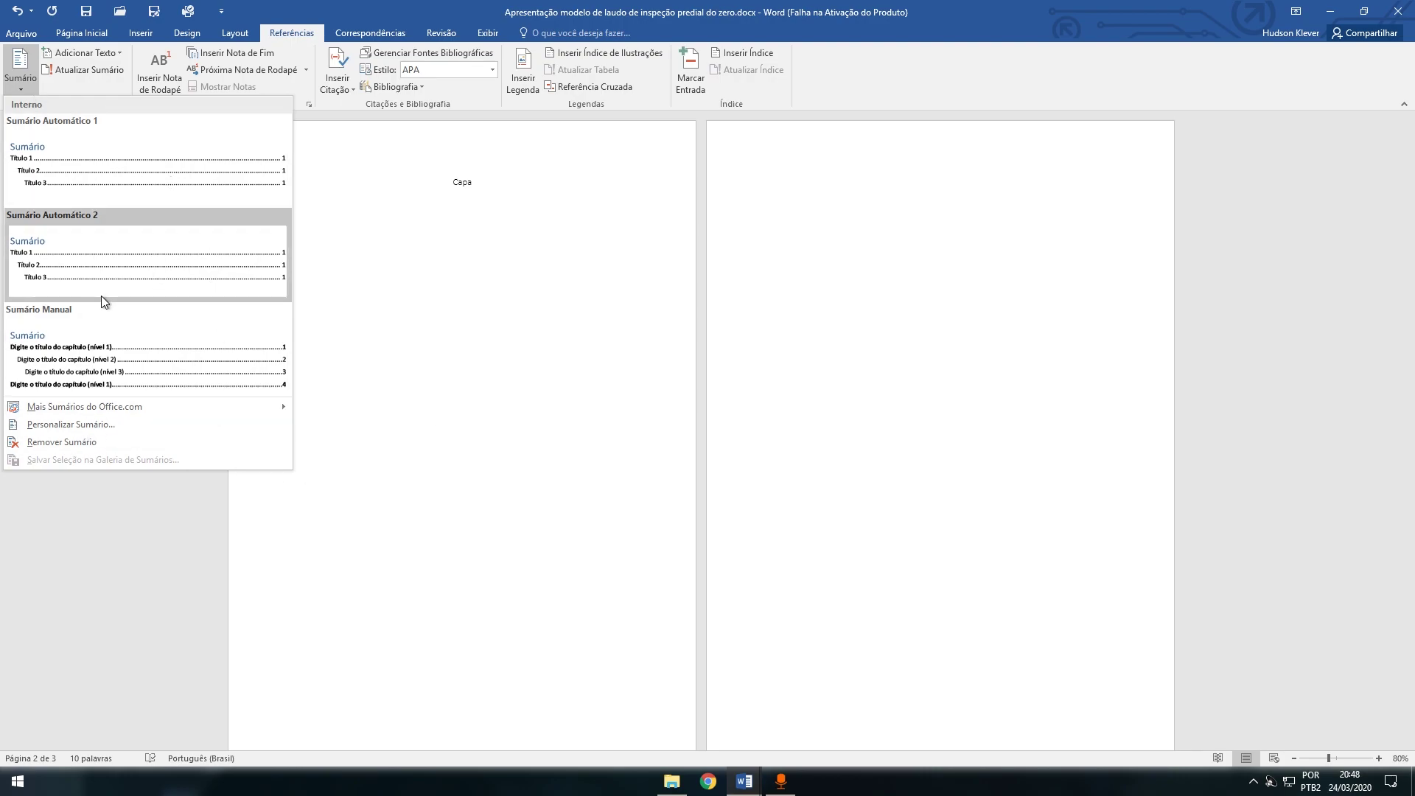
pyautogui.click(74, 425)
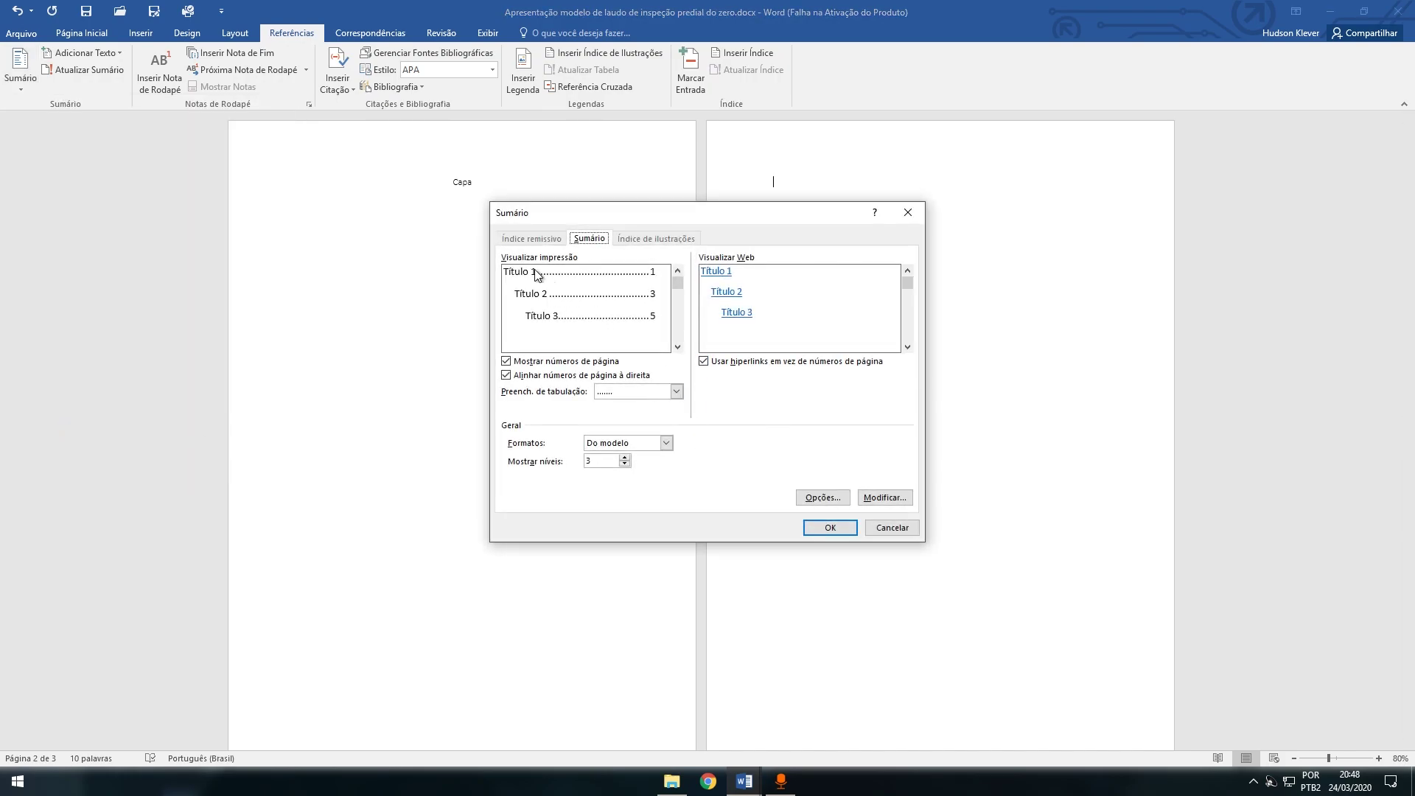
pyautogui.click(825, 499)
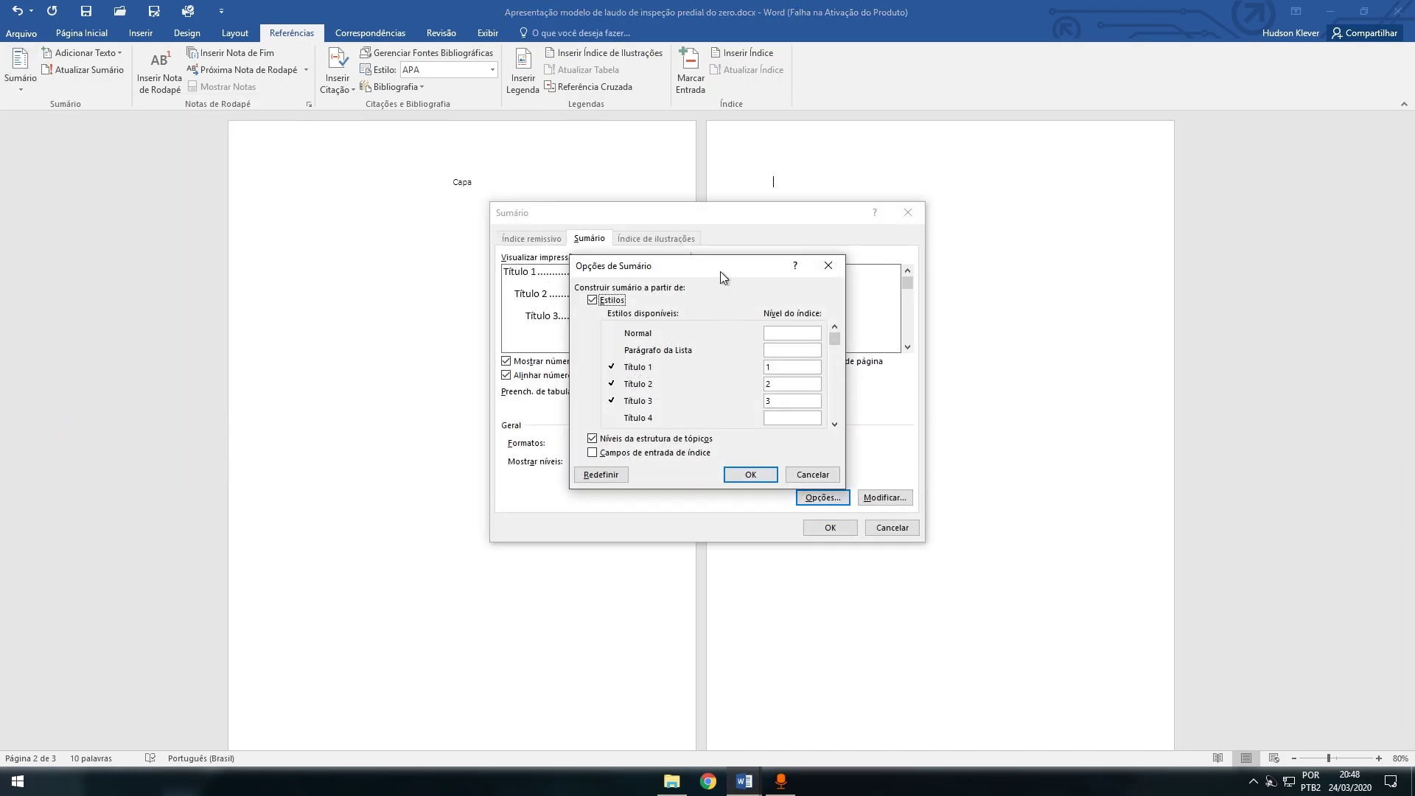
pyautogui.moveTo(720, 273); pyautogui.dragTo(820, 201)
pyautogui.click(877, 303)
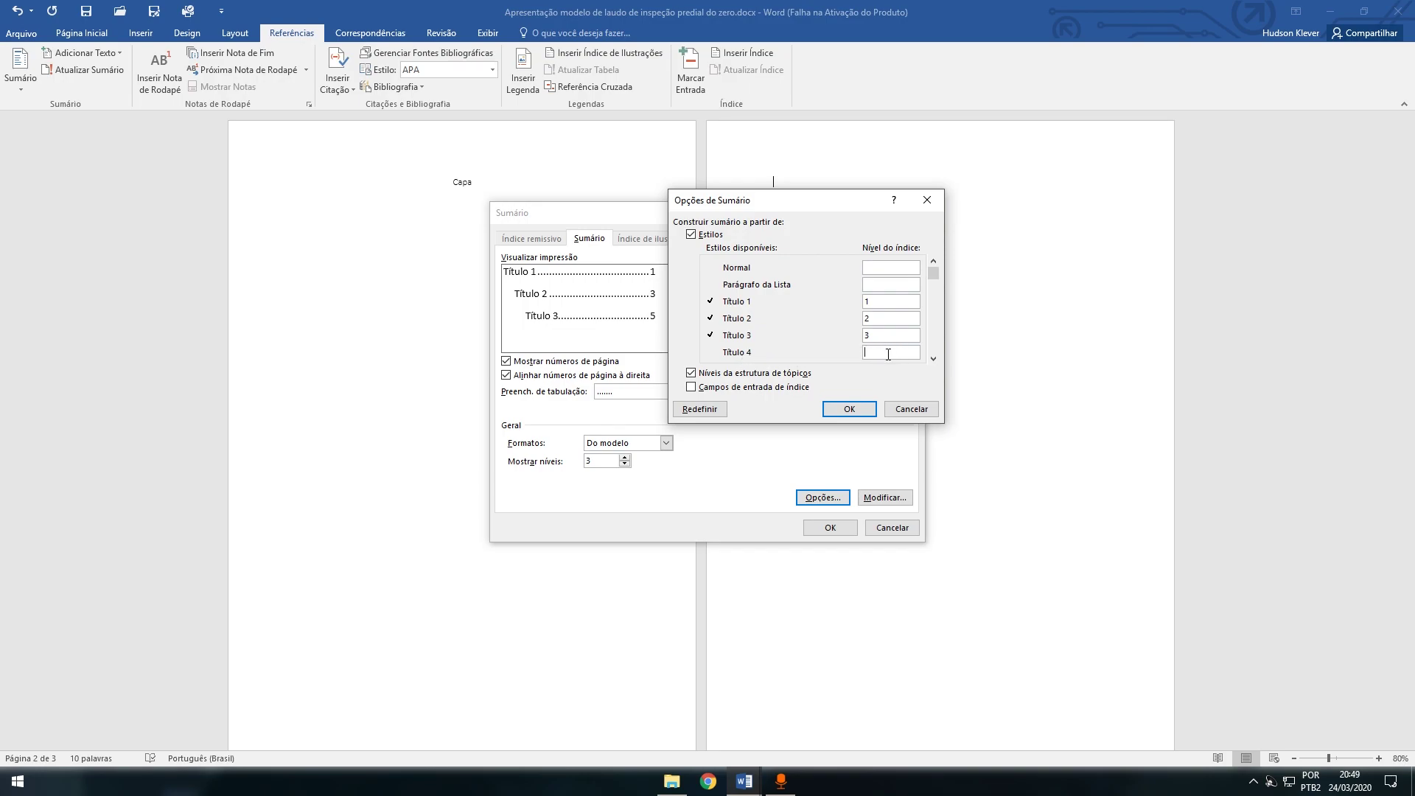
pyautogui.click(849, 409)
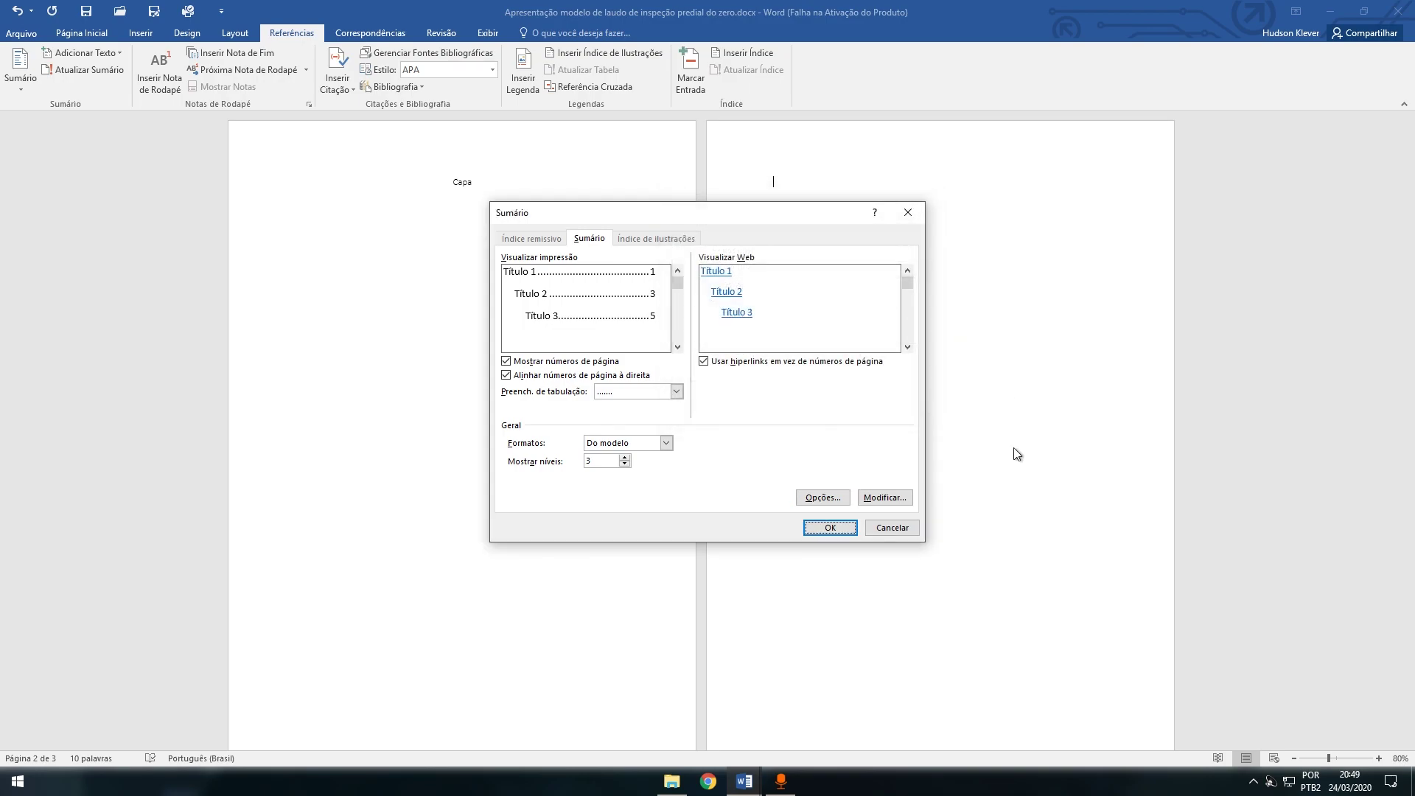
pyautogui.click(830, 527)
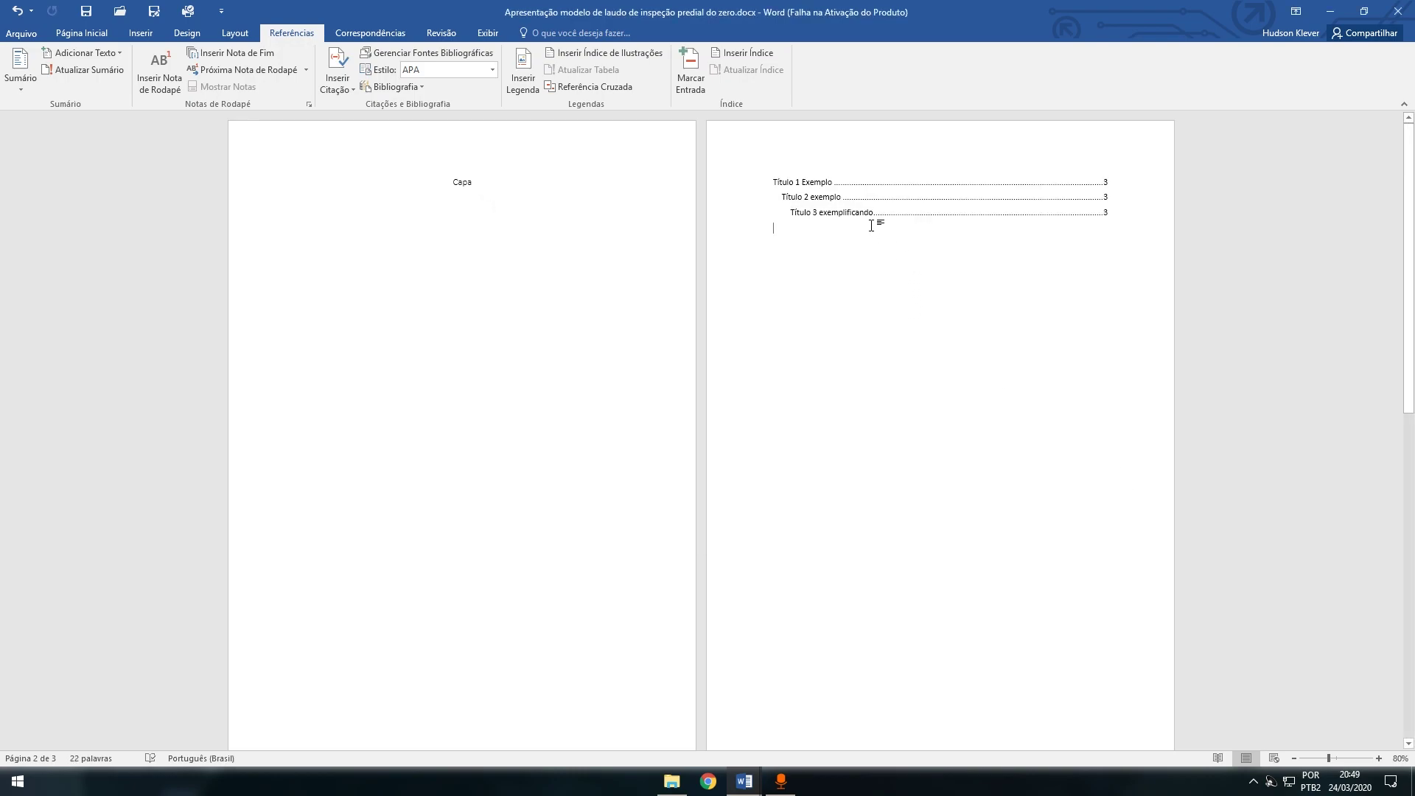
# Compare the table of contents entries and page numbers with the headings on page 3, and view the field's options
pyautogui.click(1107, 183)
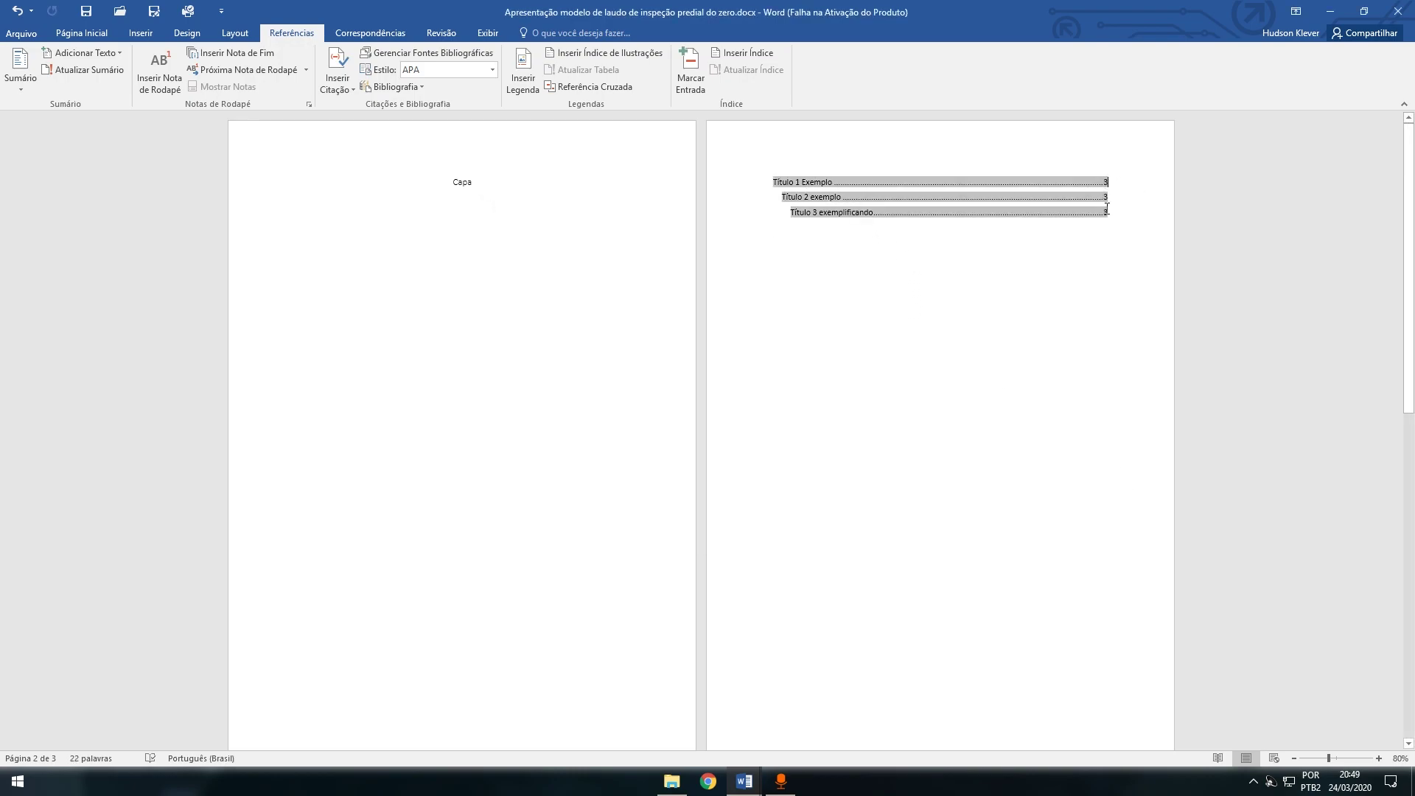
pyautogui.click(949, 259)
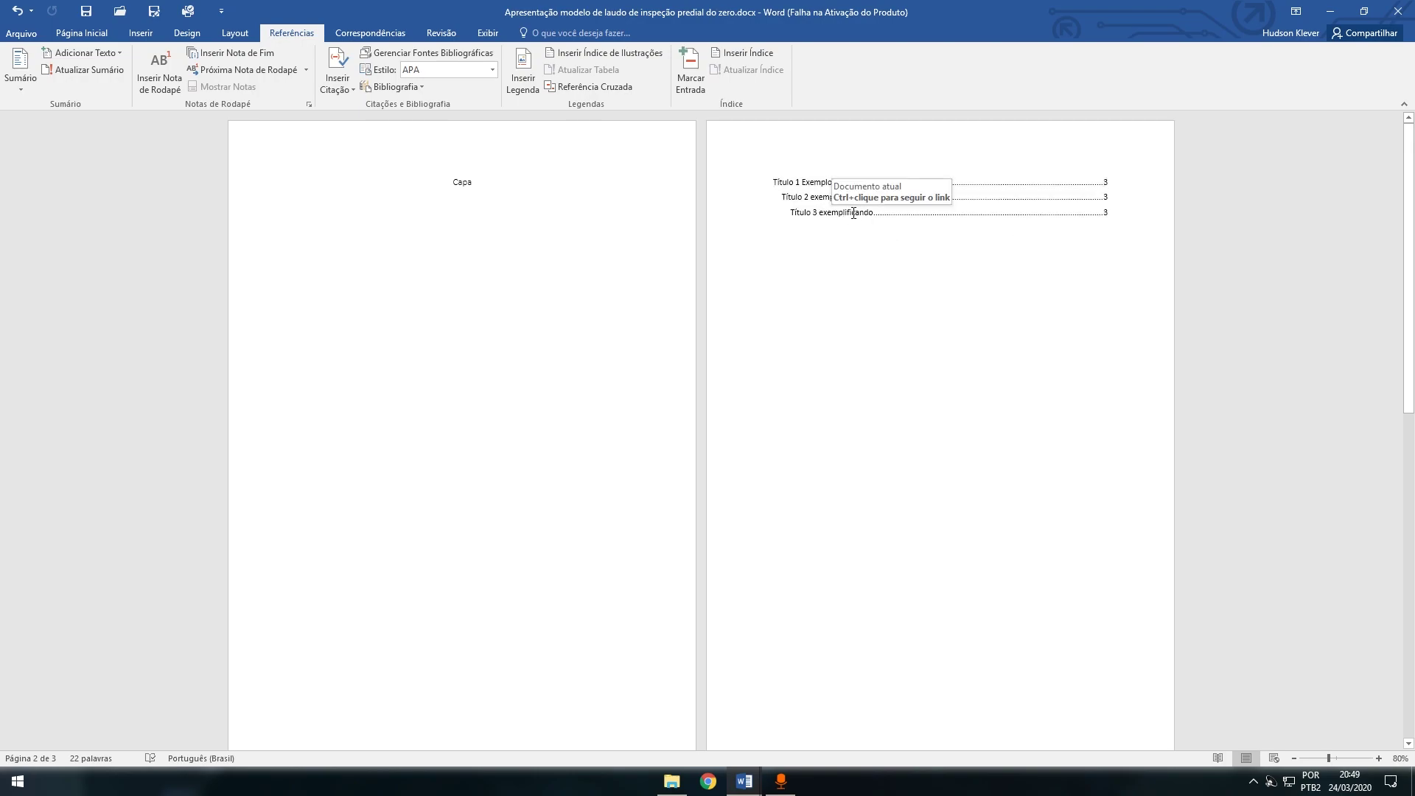
pyautogui.click(874, 197)
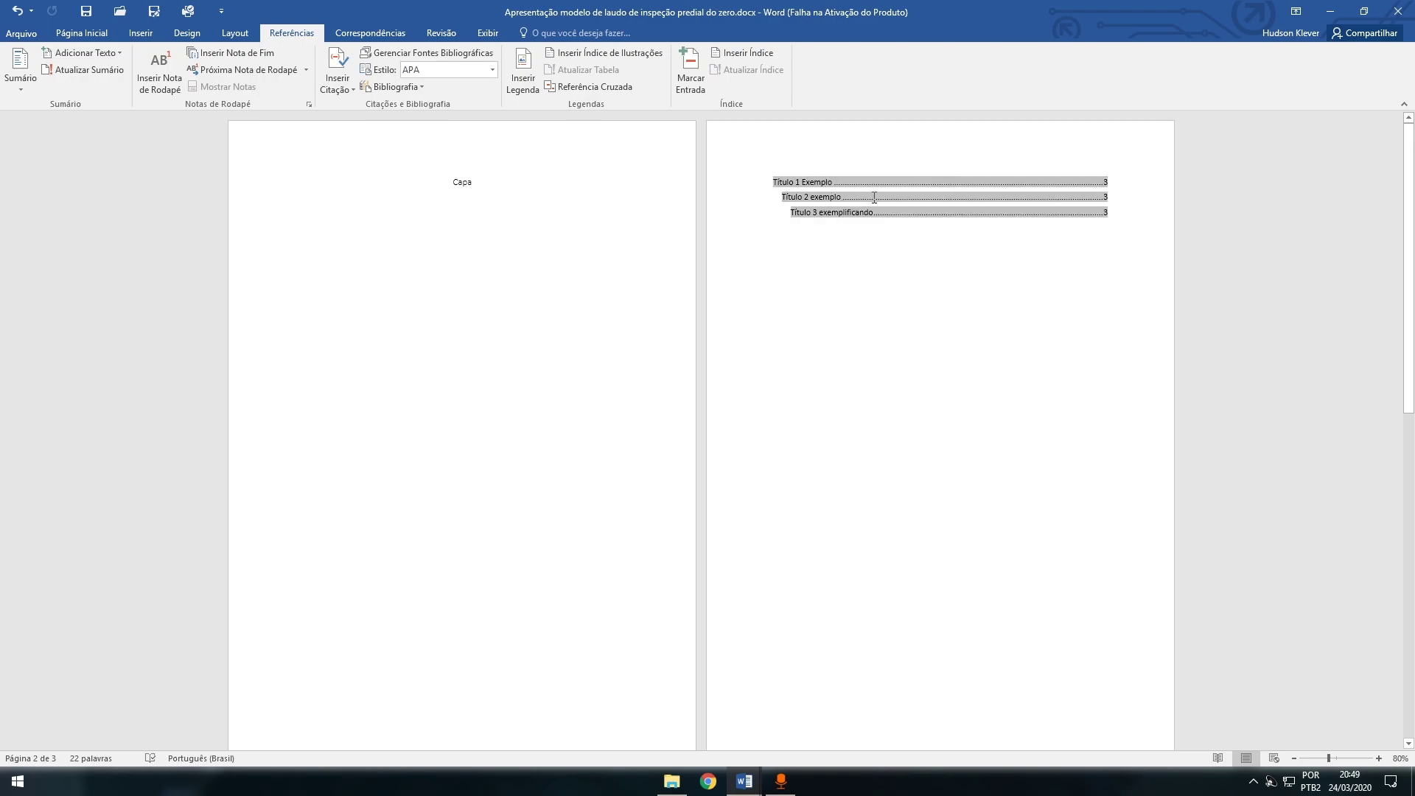
pyautogui.click(939, 247)
pyautogui.scroll(-8, 1029, 370)
pyautogui.click(747, 512)
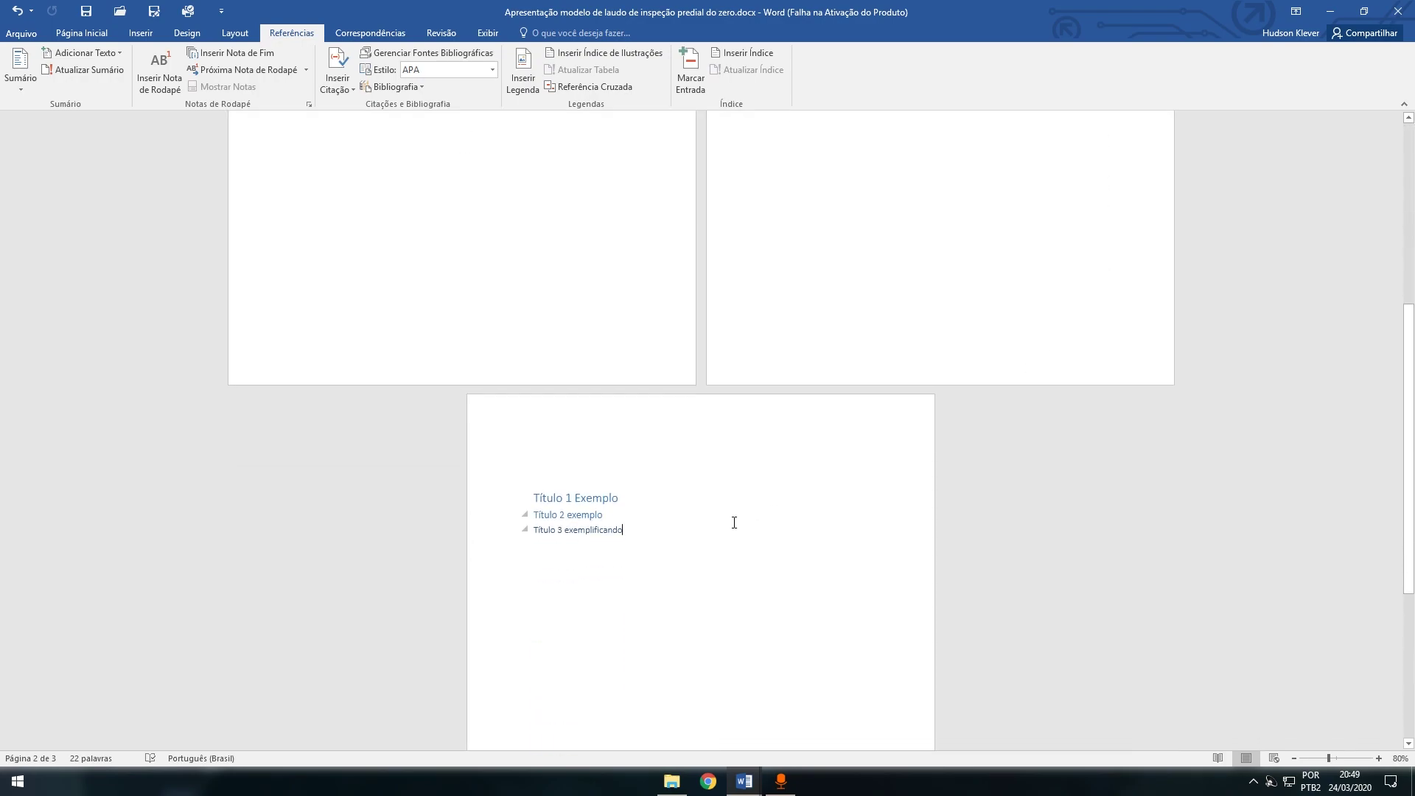
pyautogui.scroll(8, 734, 523)
pyautogui.rightClick(835, 193)
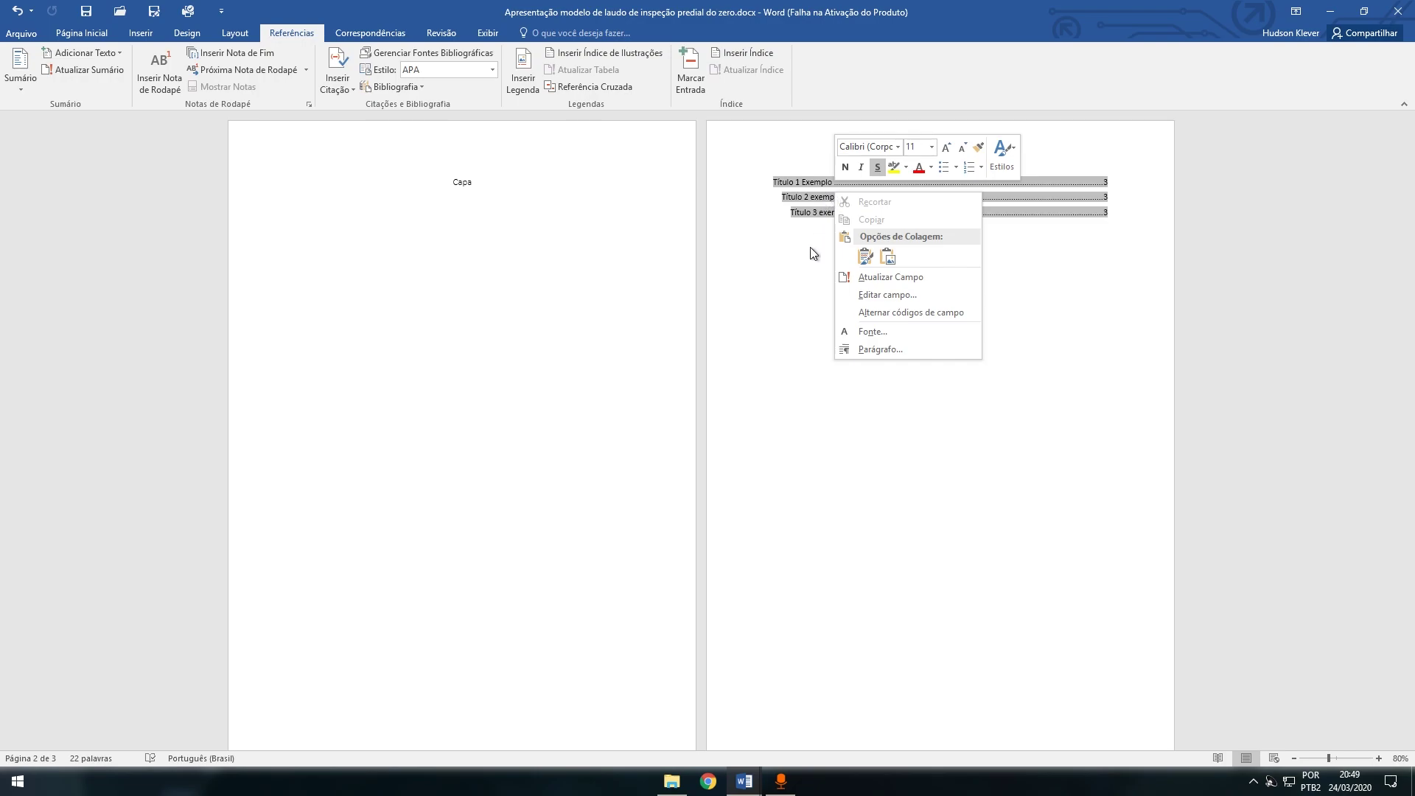
# Add a "Título 2.2" line below "Título 2 exemplo" on page 3 and format it with the Título 2 style
pyautogui.scroll(-5, 840, 244)
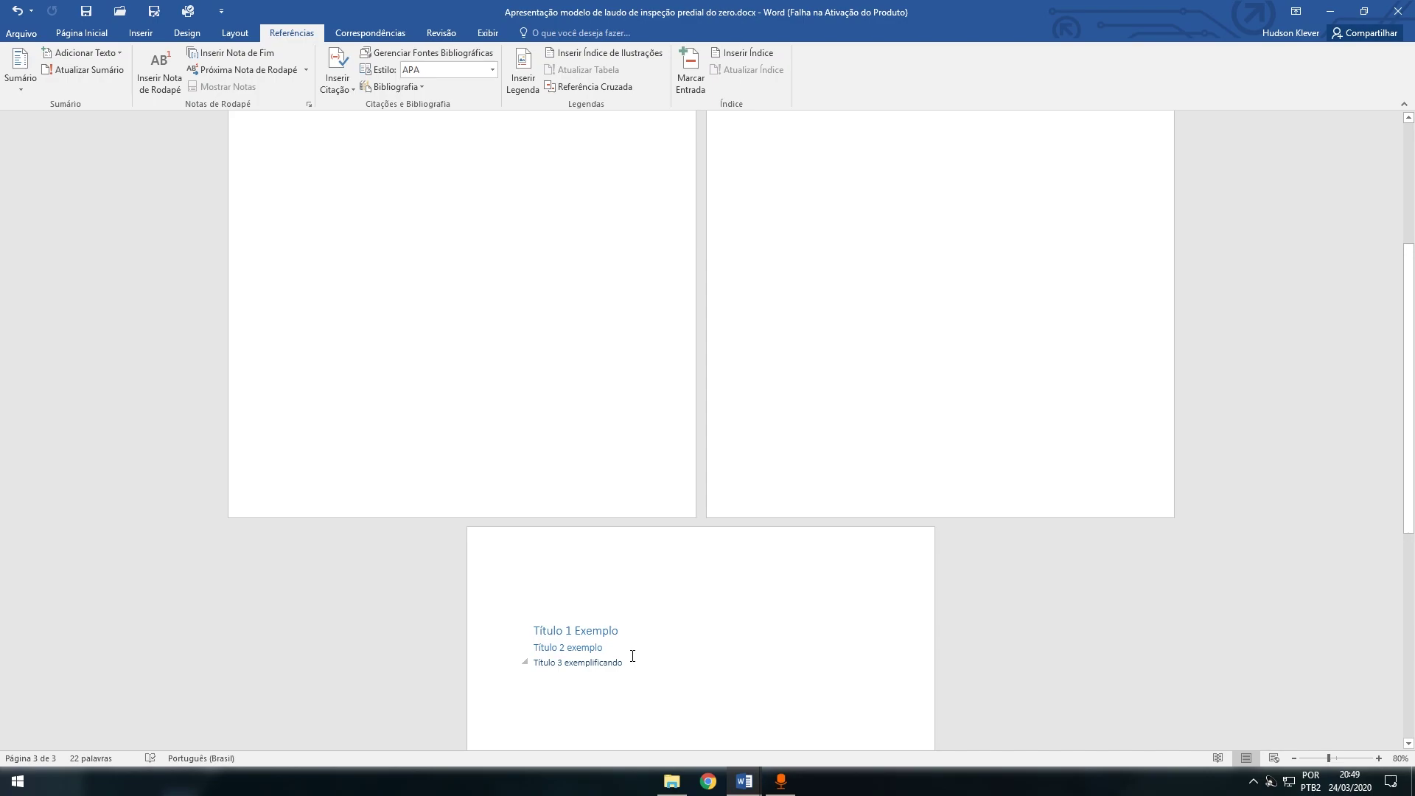
pyautogui.press('Return')
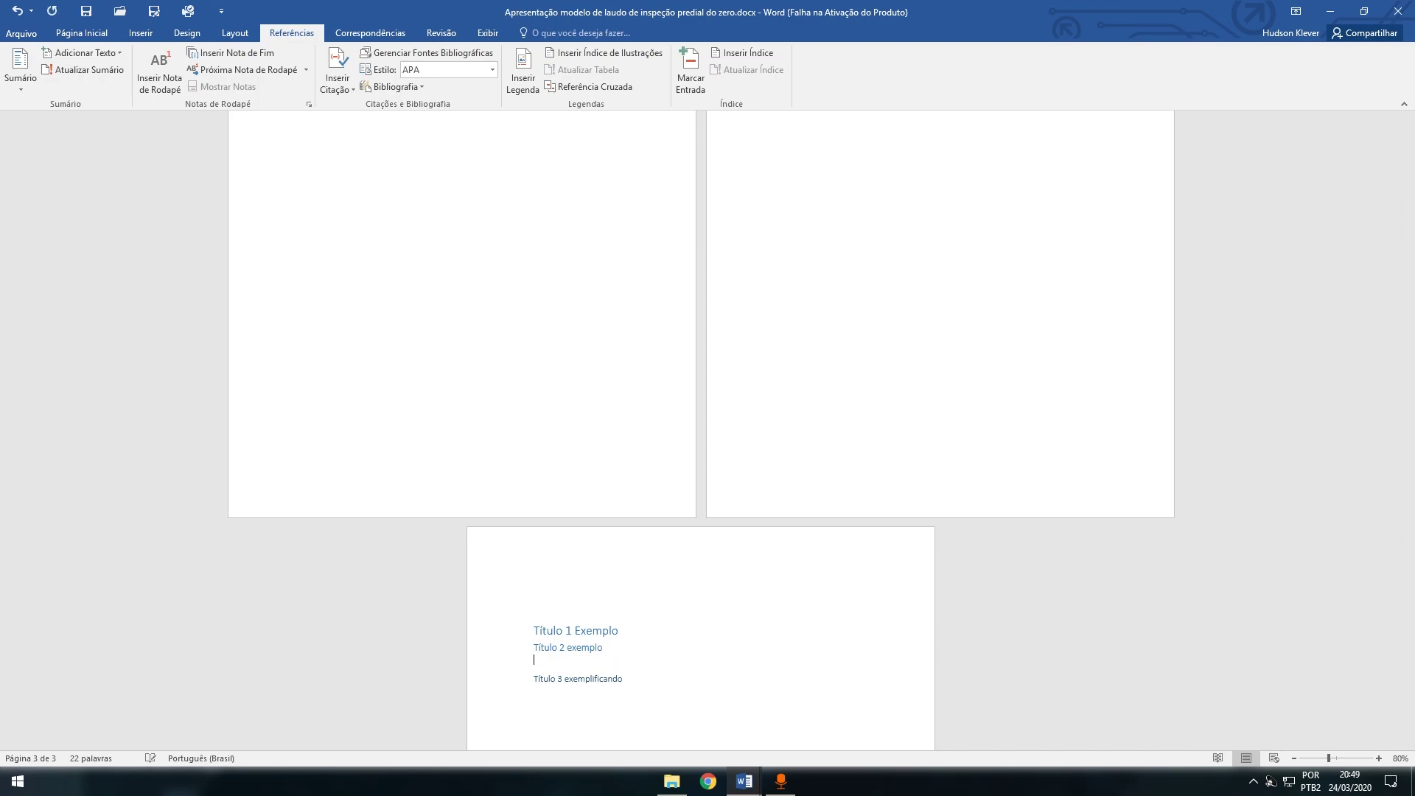
pyautogui.write('Titulo 2.2')
pyautogui.tripleClick(545, 661)
pyautogui.click(81, 32)
pyautogui.click(699, 70)
# Update the entire table of contents on page 2, not only its page numbers
pyautogui.scroll(4, 964, 605)
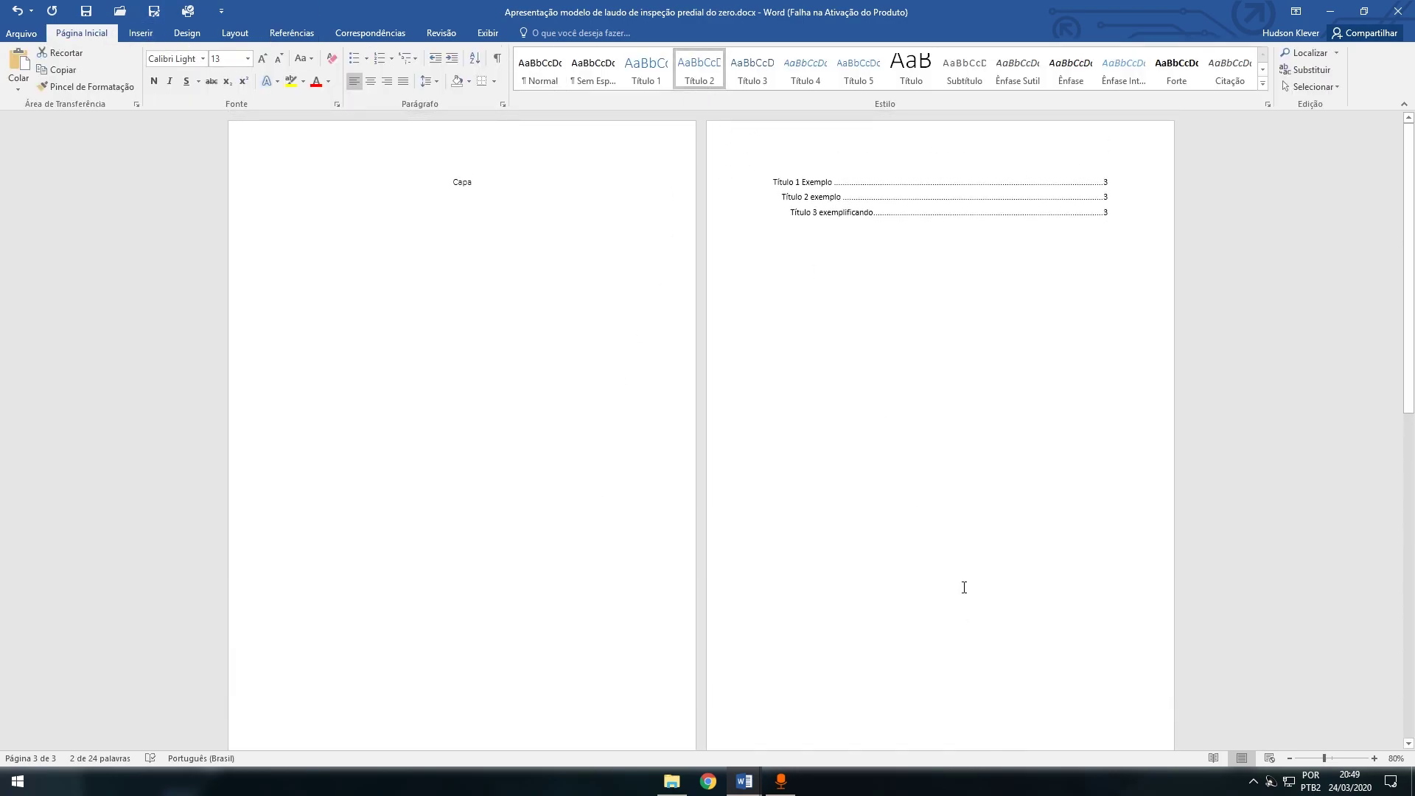
pyautogui.click(837, 183)
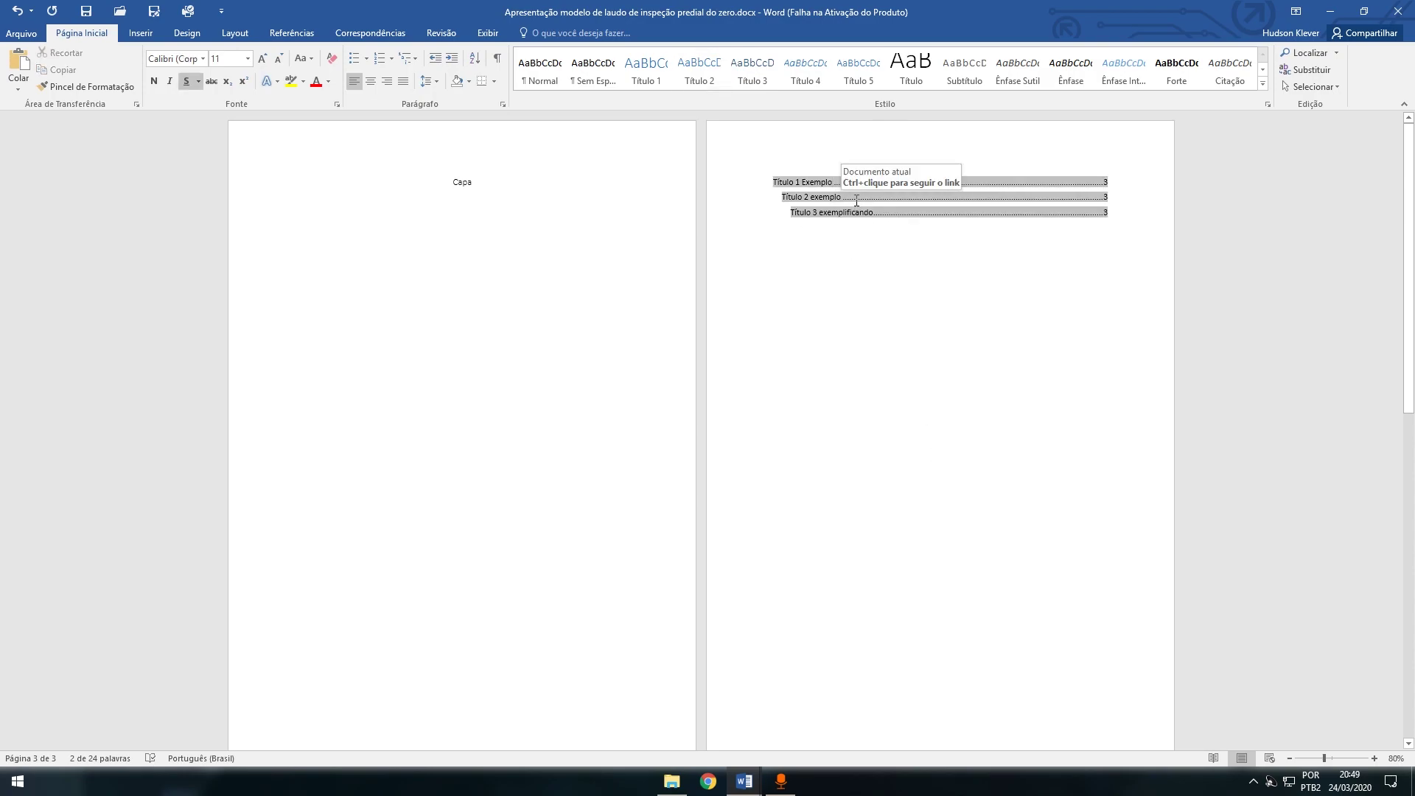
pyautogui.rightClick(854, 198)
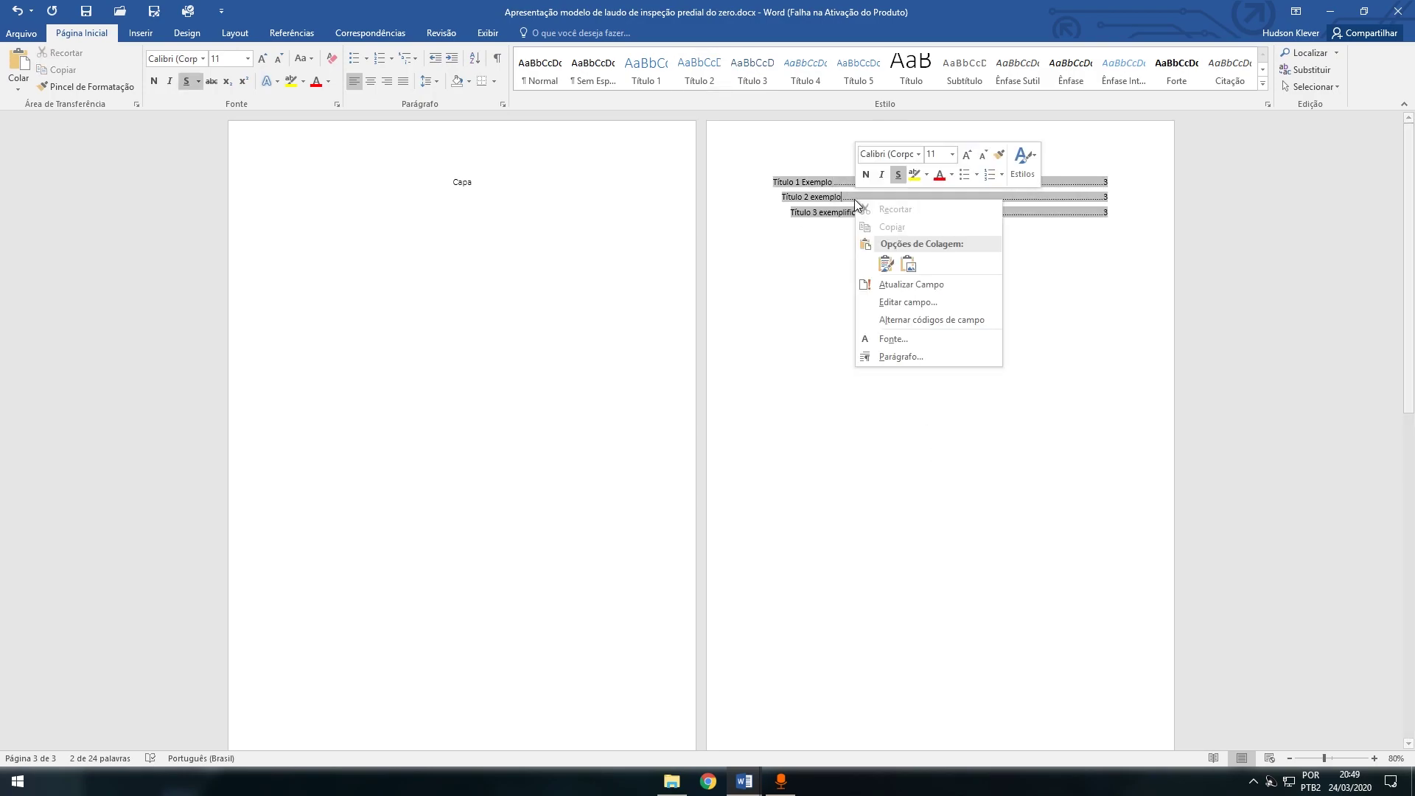
pyautogui.click(946, 286)
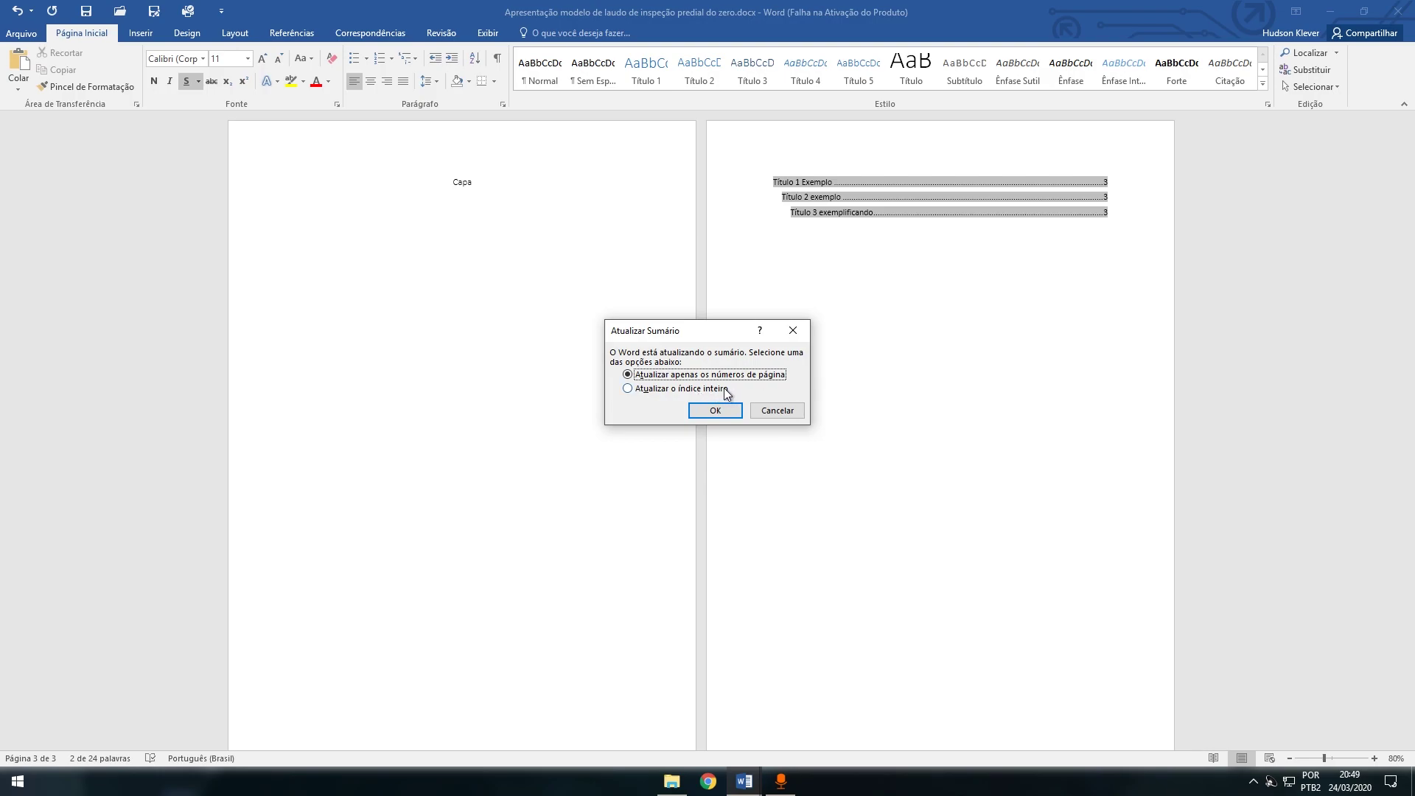
pyautogui.click(666, 391)
pyautogui.click(716, 410)
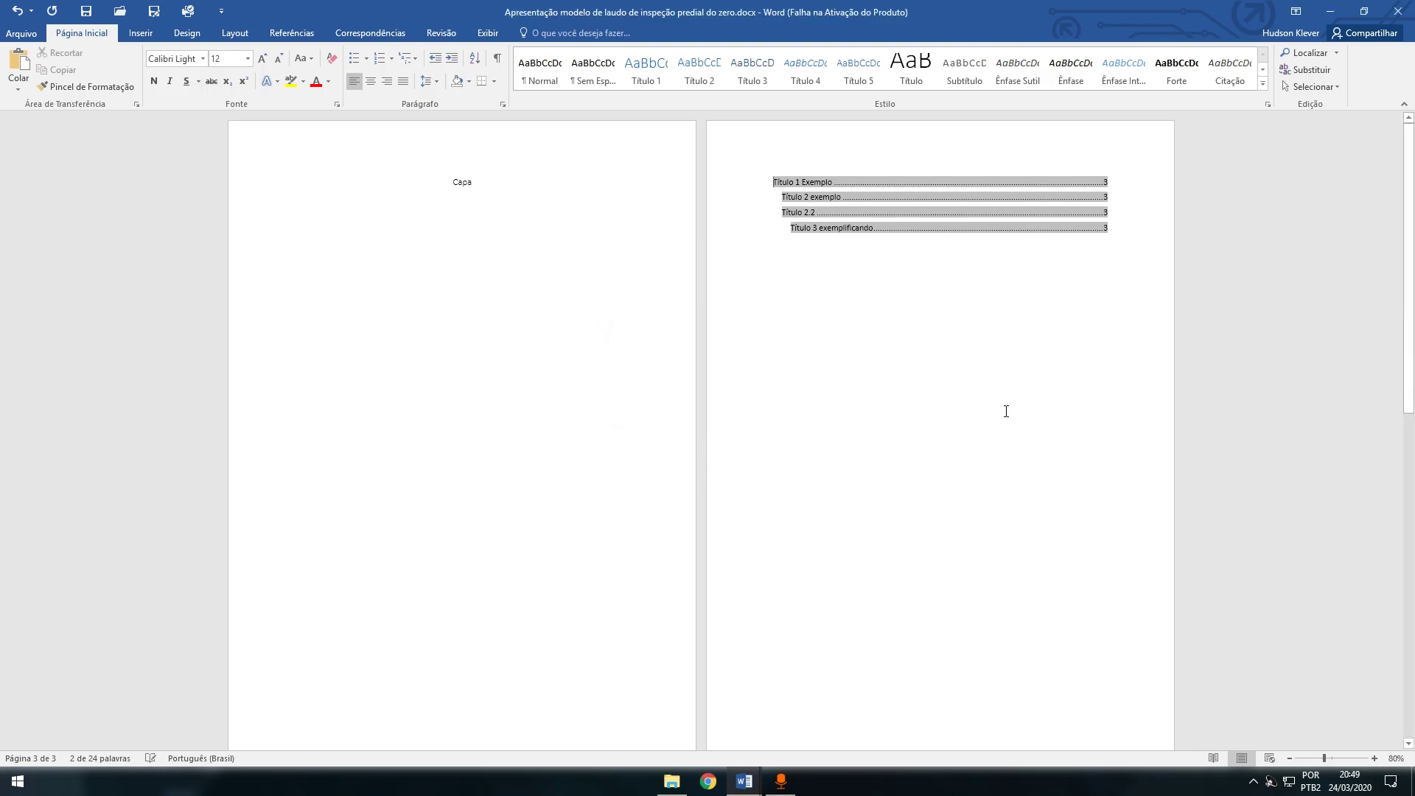
# Format all table of contents entries on page 2 with the Normal style and then with the Título 1 style
pyautogui.click(1011, 278)
pyautogui.click(817, 213)
pyautogui.scroll(-5, 867, 373)
pyautogui.scroll(5, 634, 636)
pyautogui.click(896, 214)
pyautogui.moveTo(1104, 231); pyautogui.dragTo(772, 181)
pyautogui.click(531, 81)
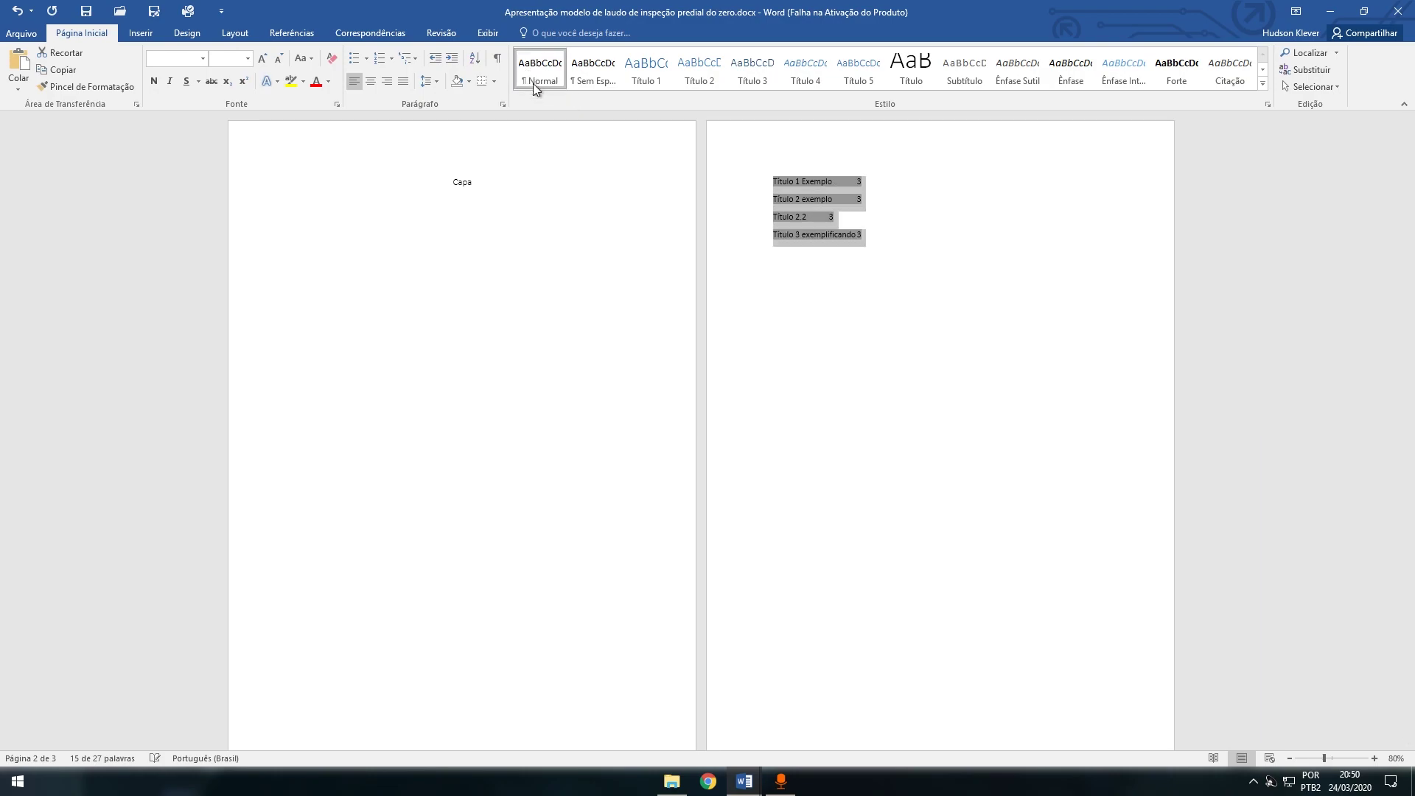
pyautogui.click(642, 77)
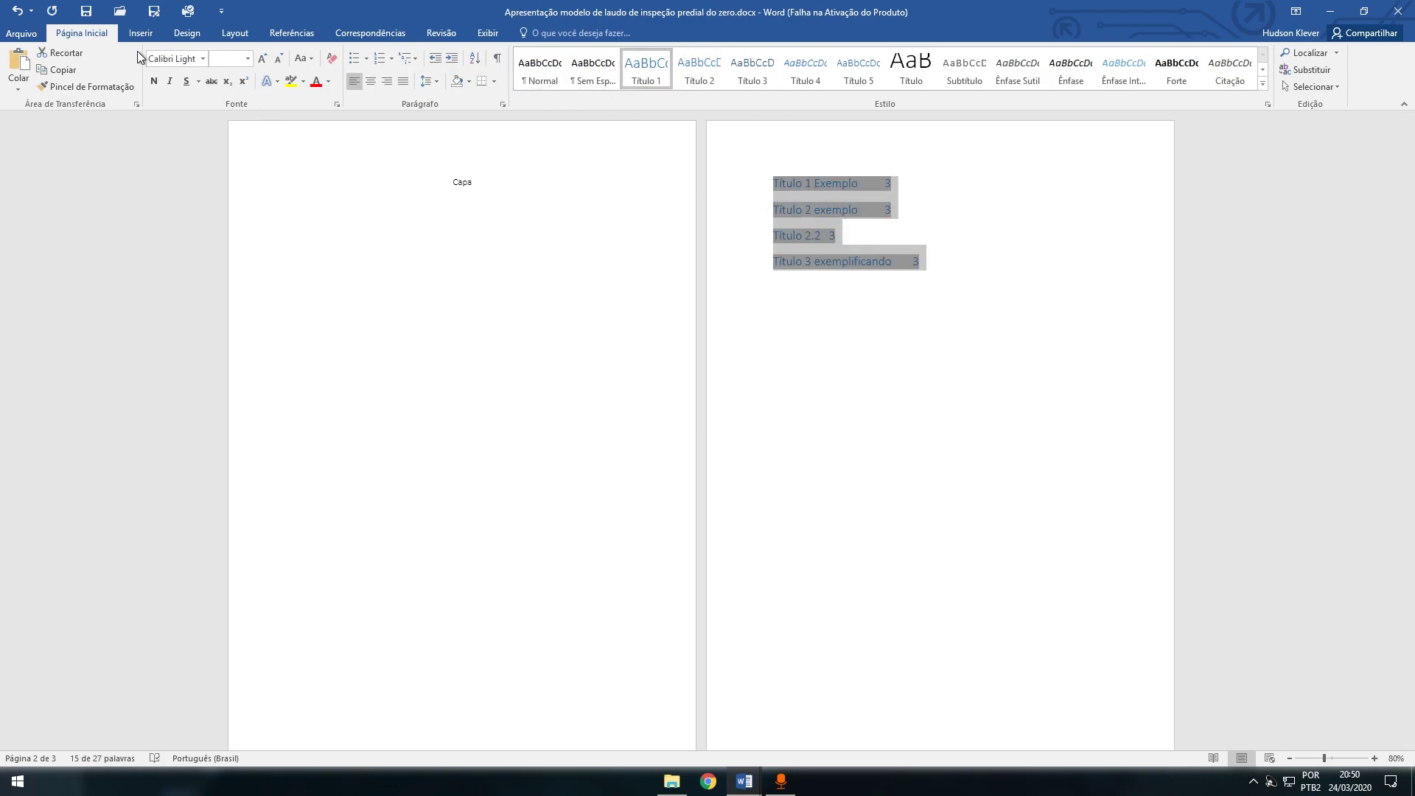
pyautogui.click(1031, 256)
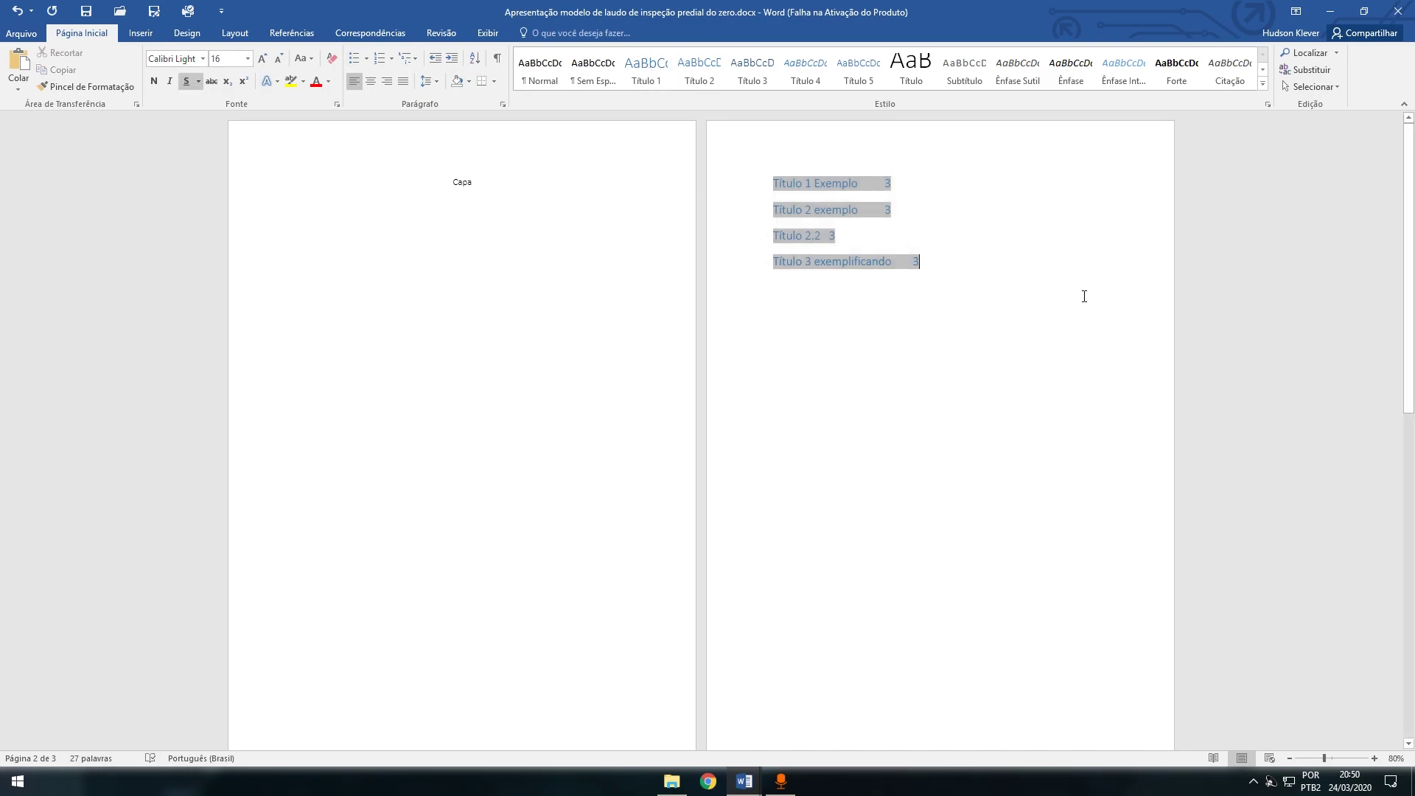
# Switch to "Apresentação de modelo de laudo de inspeção predial.docx", show its navigation pane, and review the page thumbnails and heading outline
pyautogui.click(61, 200)
pyautogui.moveTo(744, 781)
pyautogui.click(664, 720)
pyautogui.scroll(5, 837, 436)
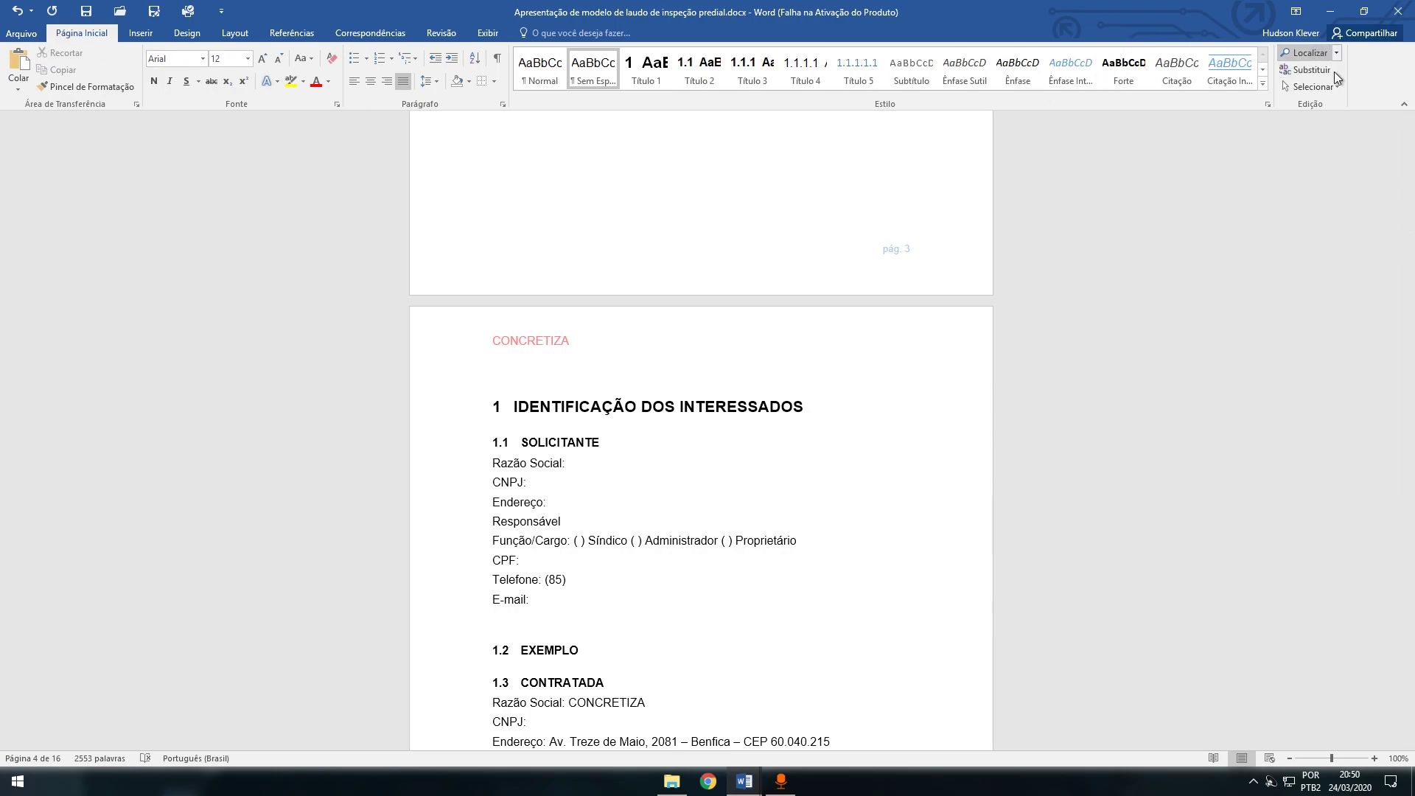
pyautogui.click(1315, 56)
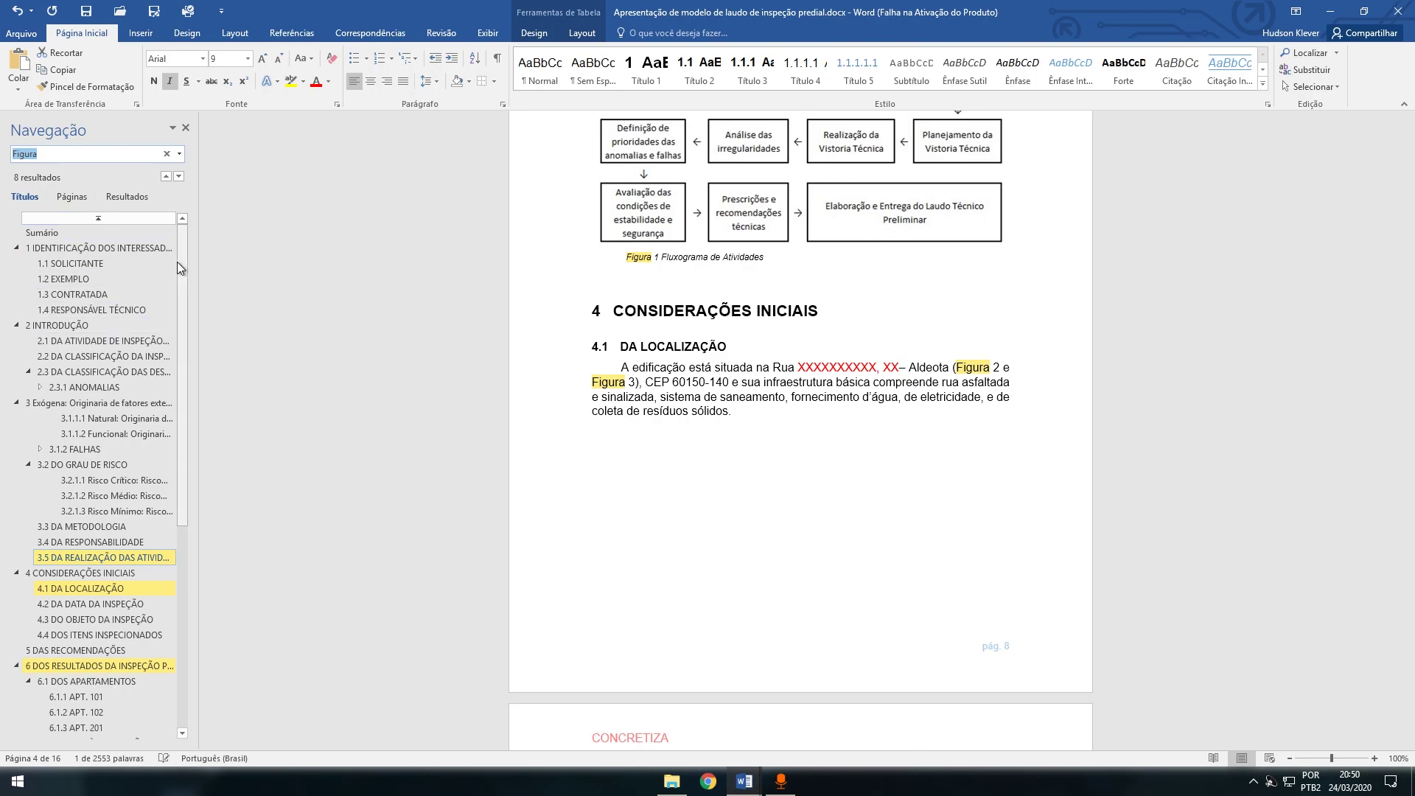
pyautogui.click(72, 196)
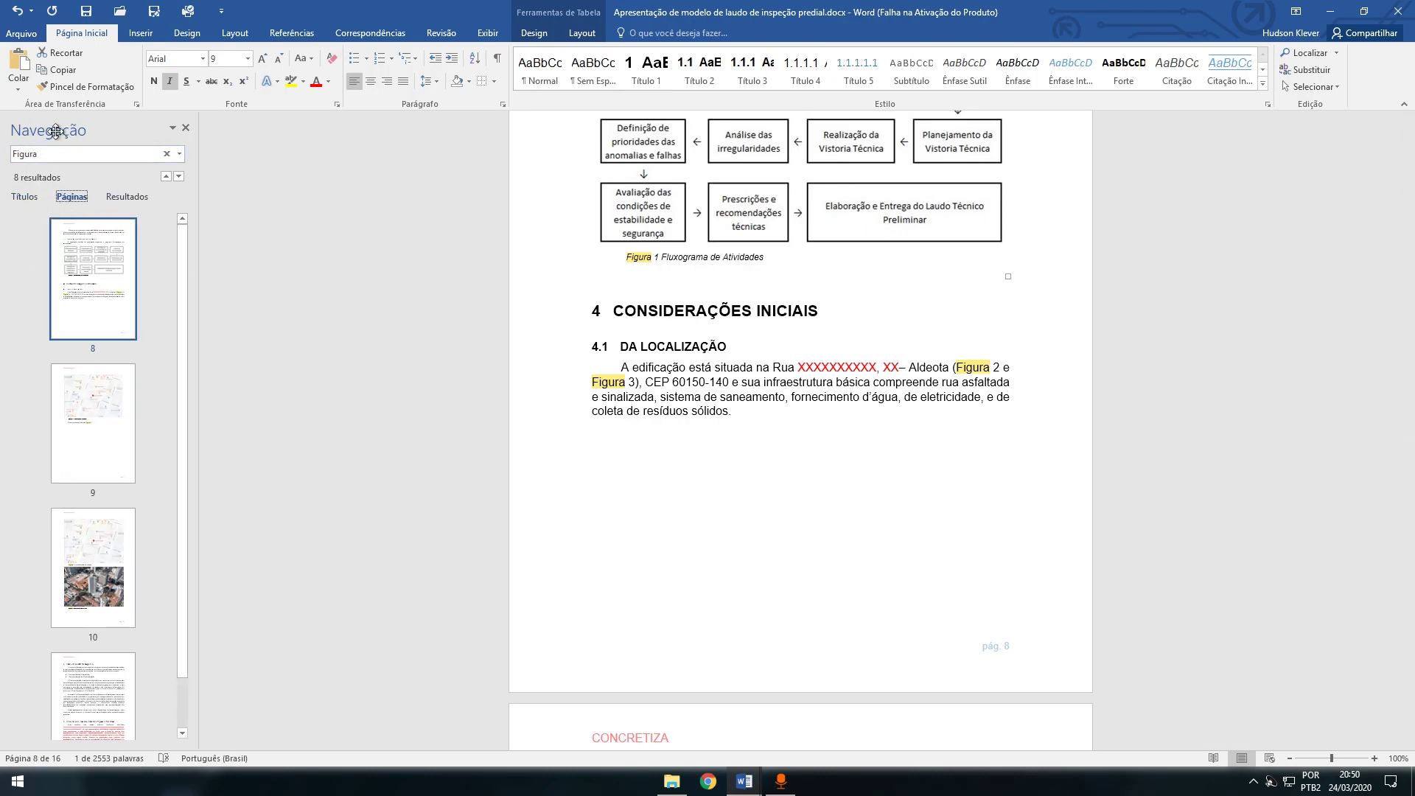
pyautogui.click(22, 198)
pyautogui.moveTo(178, 288); pyautogui.dragTo(177, 507)
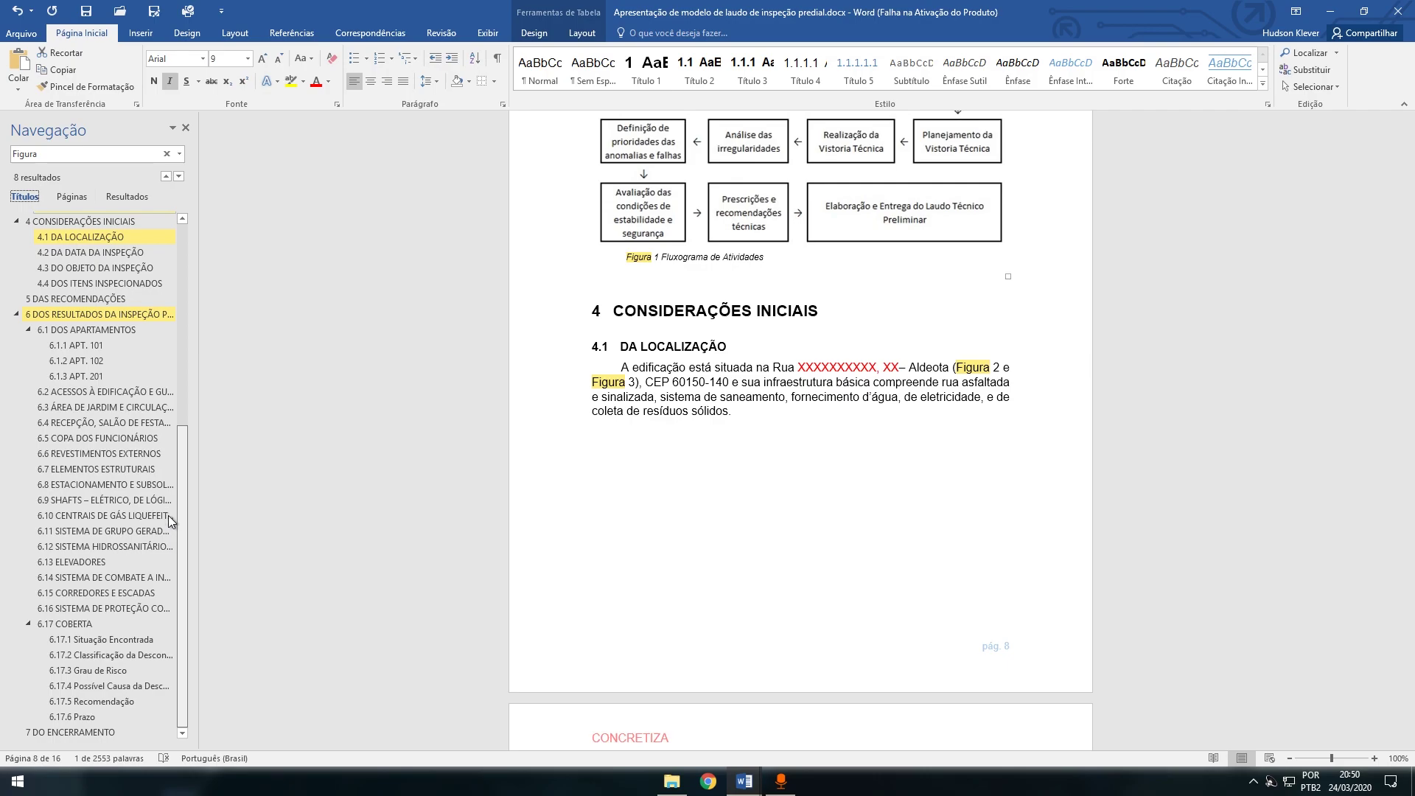
pyautogui.scroll(8, 163, 288)
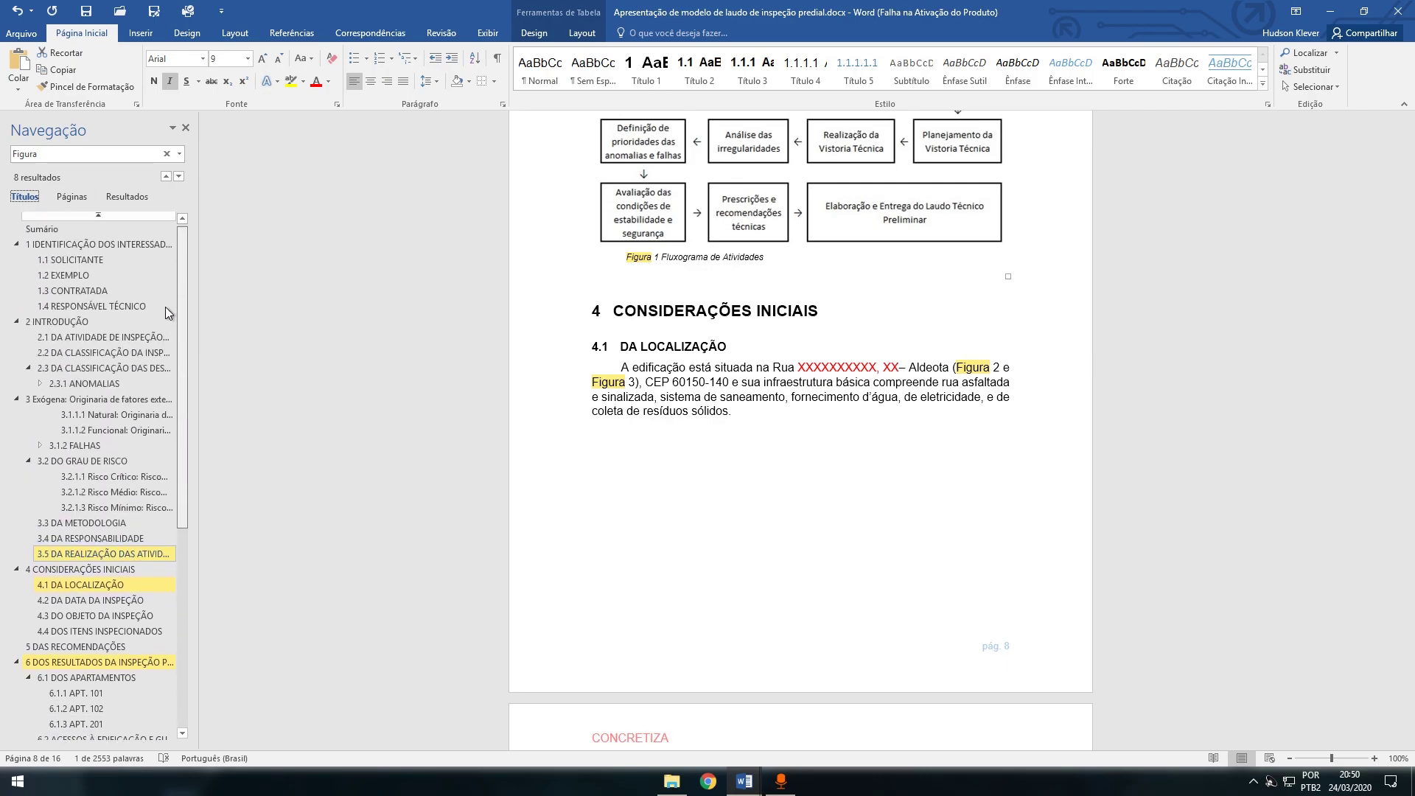
pyautogui.moveTo(170, 325); pyautogui.dragTo(172, 390)
# Compare the style of heading "4 CONSIDERAÇÕES INICIAIS" with the body paragraph under 4.1, and look through the heading outline
pyautogui.click(732, 310)
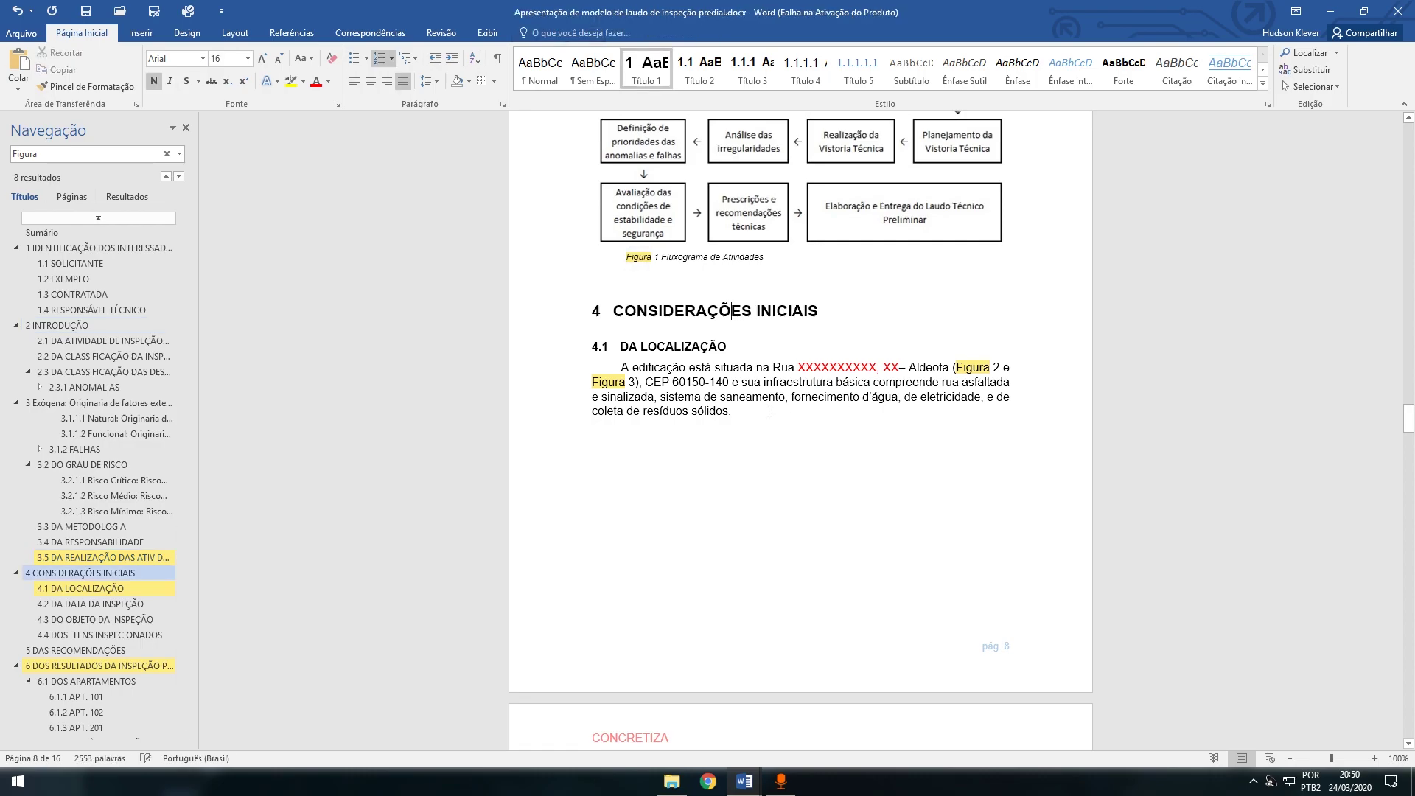
pyautogui.moveTo(741, 416); pyautogui.dragTo(623, 366)
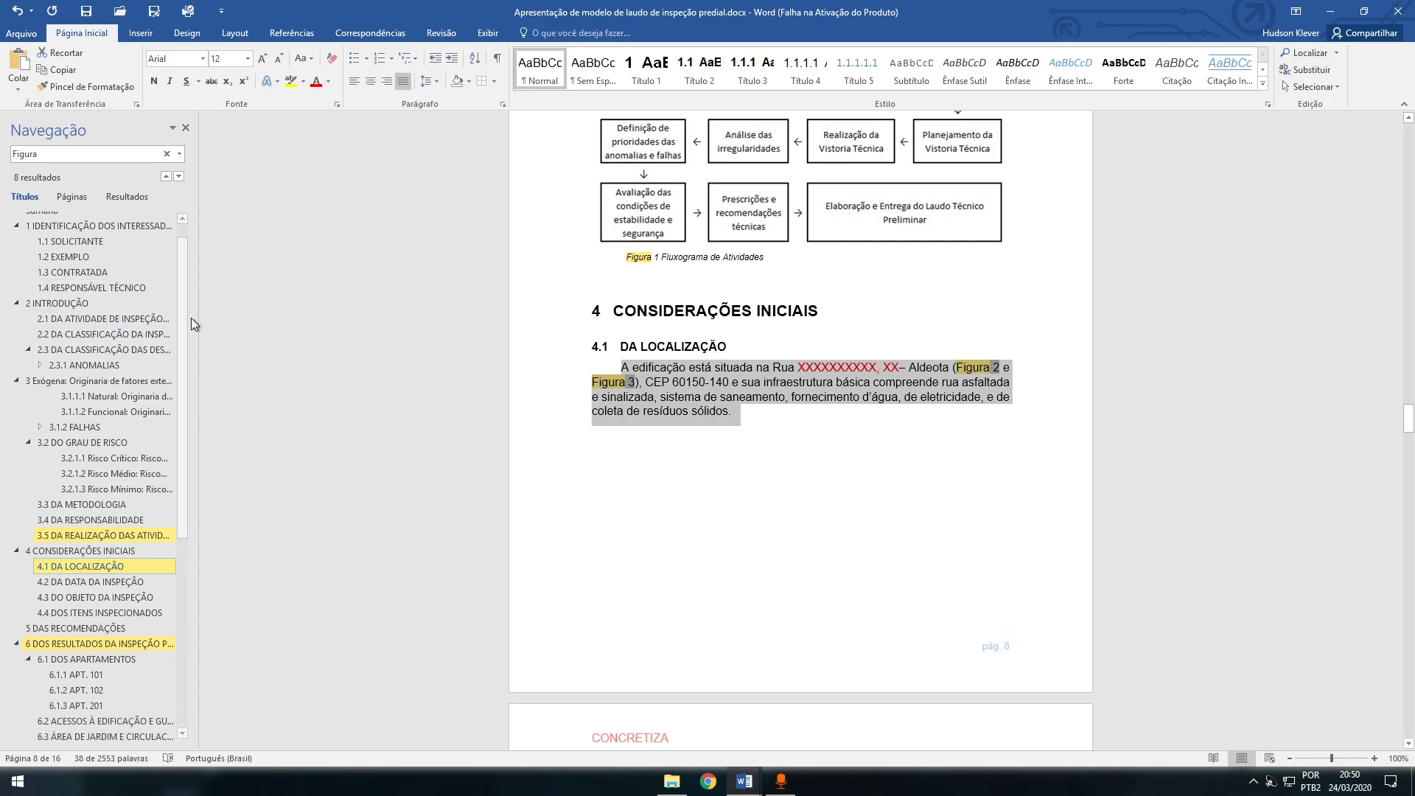
pyautogui.moveTo(183, 308); pyautogui.dragTo(168, 458)
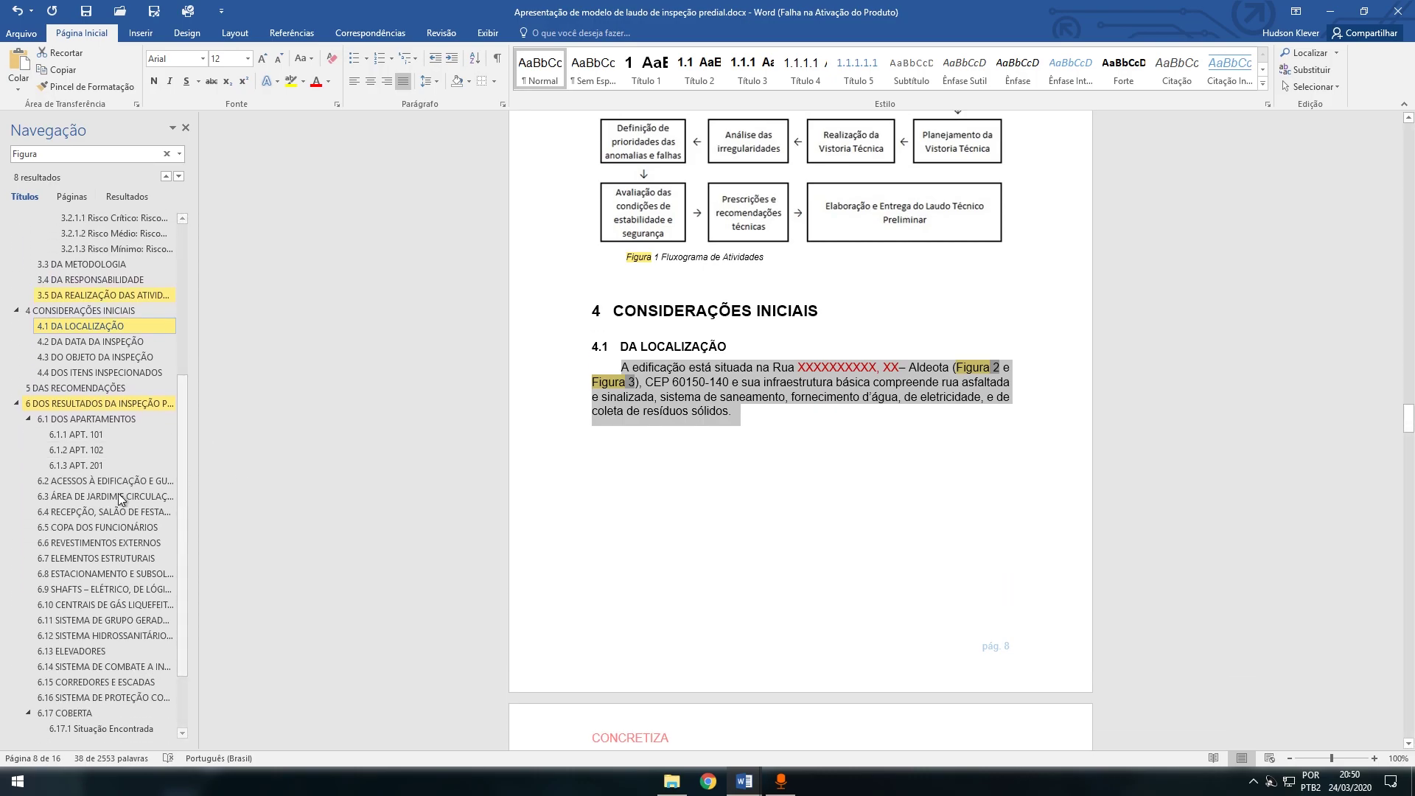
# Go to heading "6.1.1 APT. 101" and add blank body lines below it and below "6.1.2 APT. 102"
pyautogui.click(93, 439)
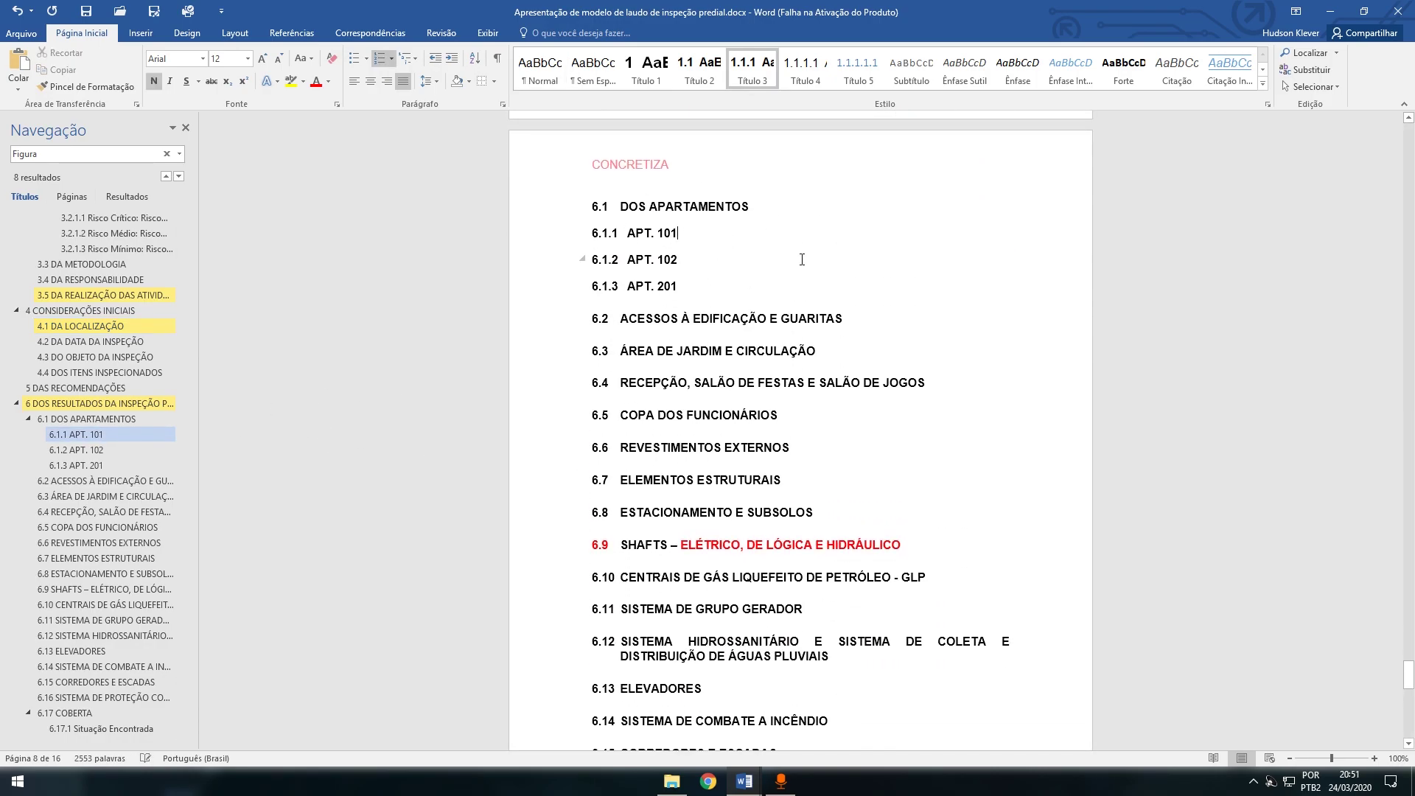
pyautogui.press('Return')
pyautogui.scroll(-10, 796, 313)
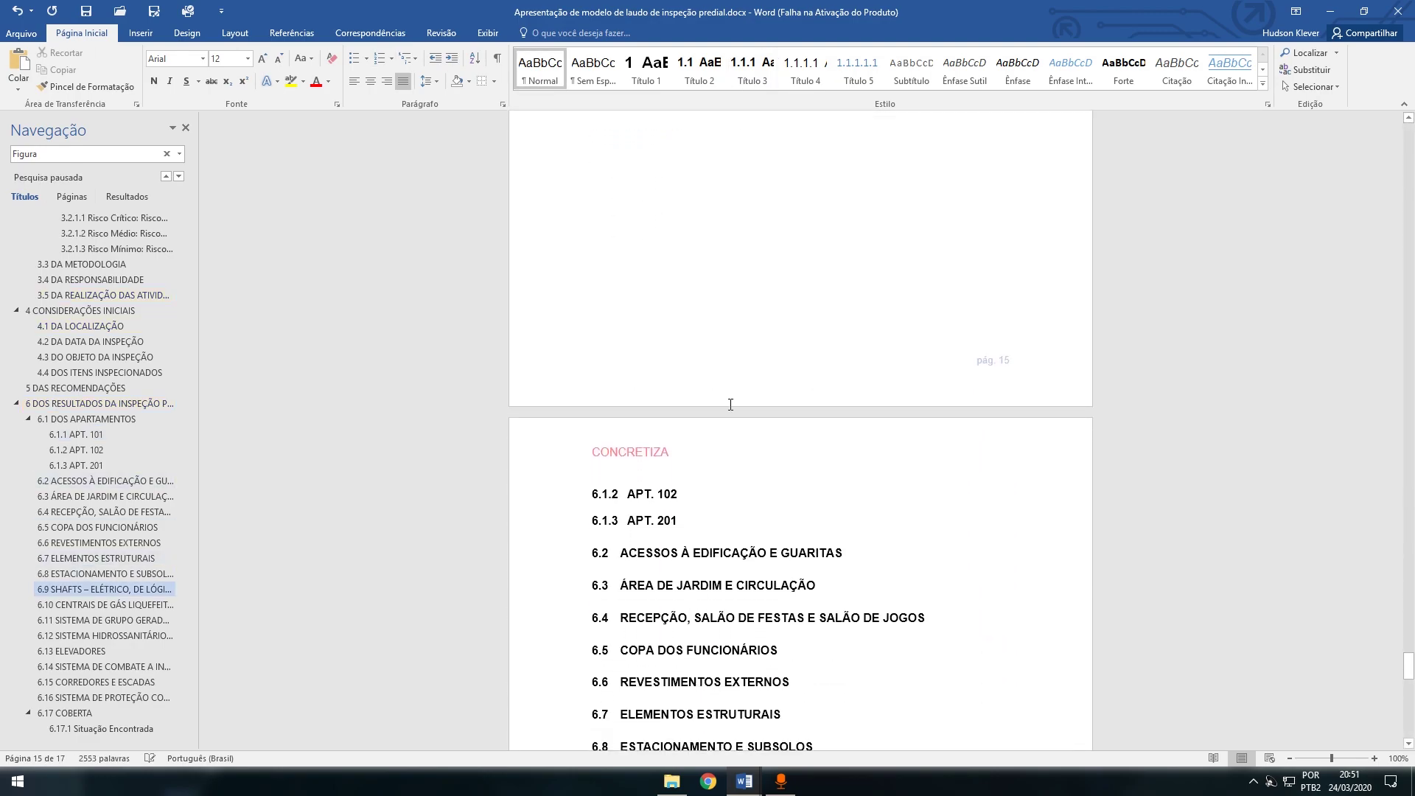
pyautogui.click(697, 373)
pyautogui.press('Return')
pyautogui.scroll(12, 697, 372)
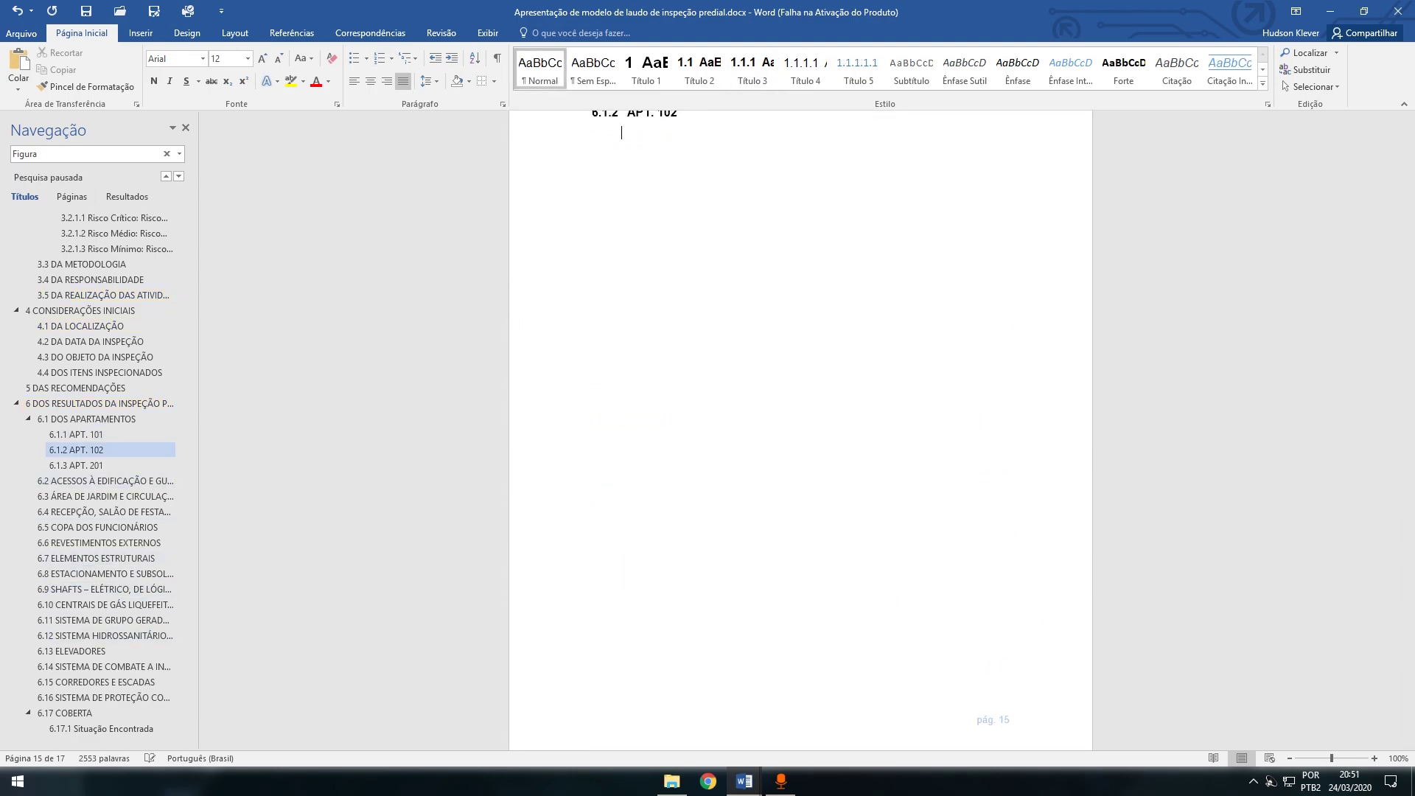
pyautogui.scroll(-3, 696, 531)
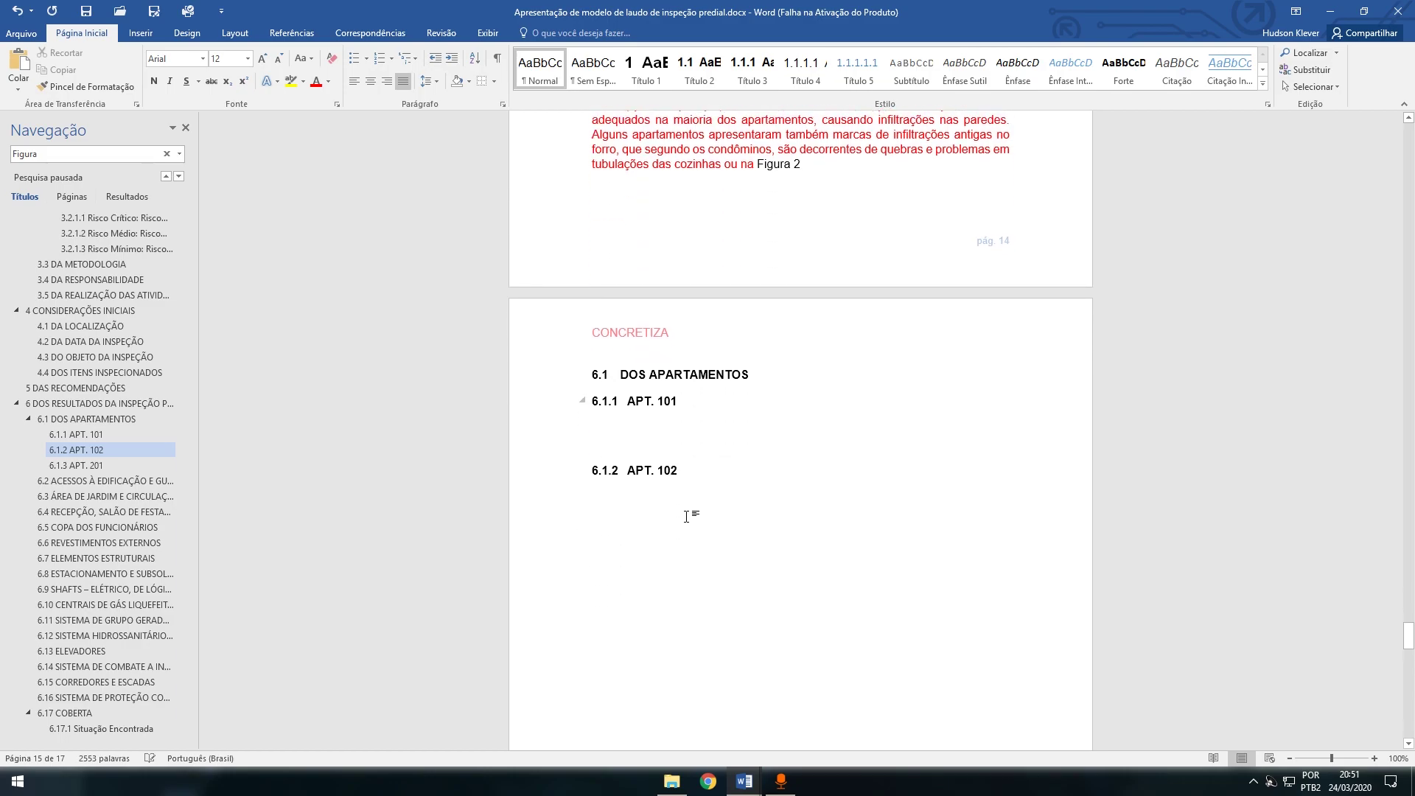
pyautogui.click(688, 399)
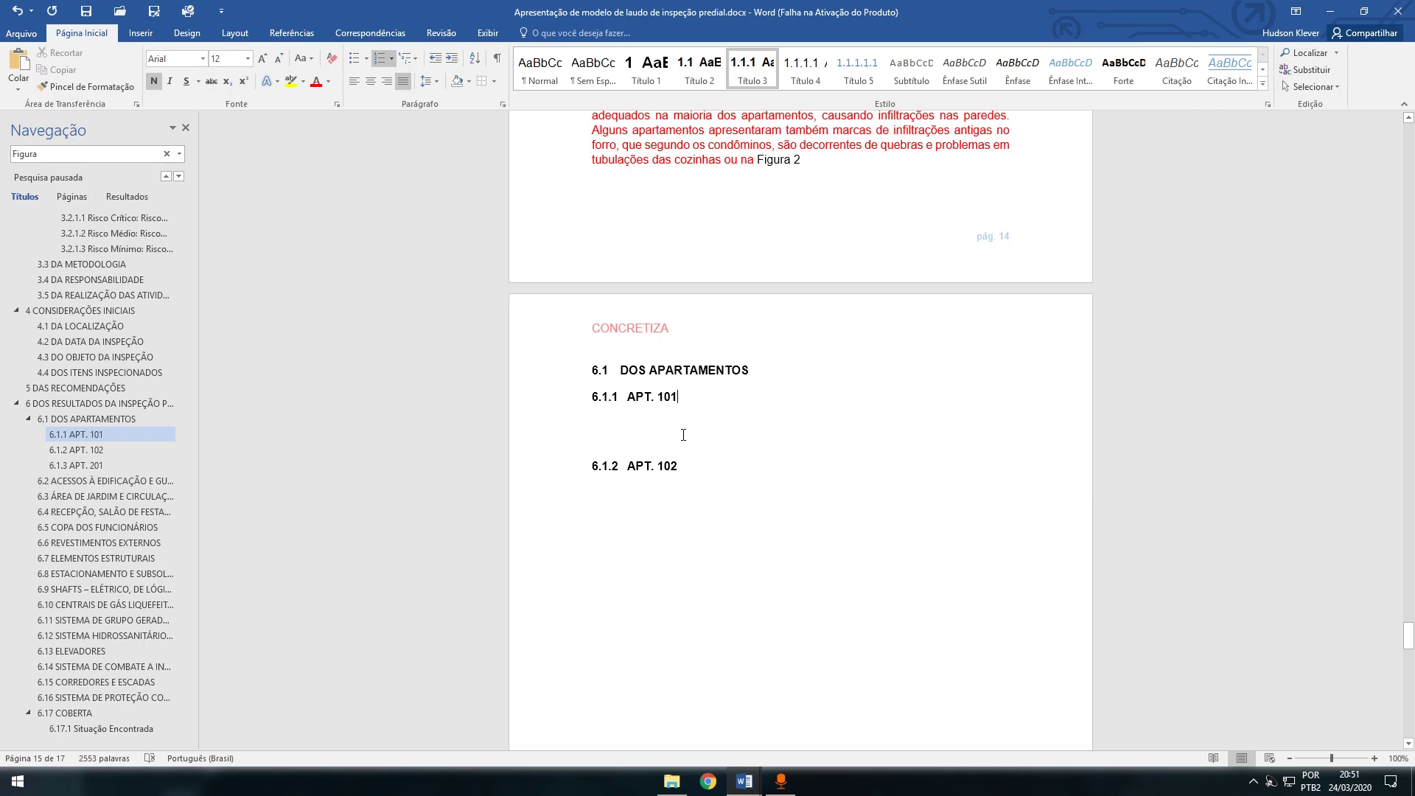
# Examine the style and numbering of heading "3.4 DA RESPONSABILIDADE", including the available multilevel list formats
pyautogui.scroll(8, 596, 480)
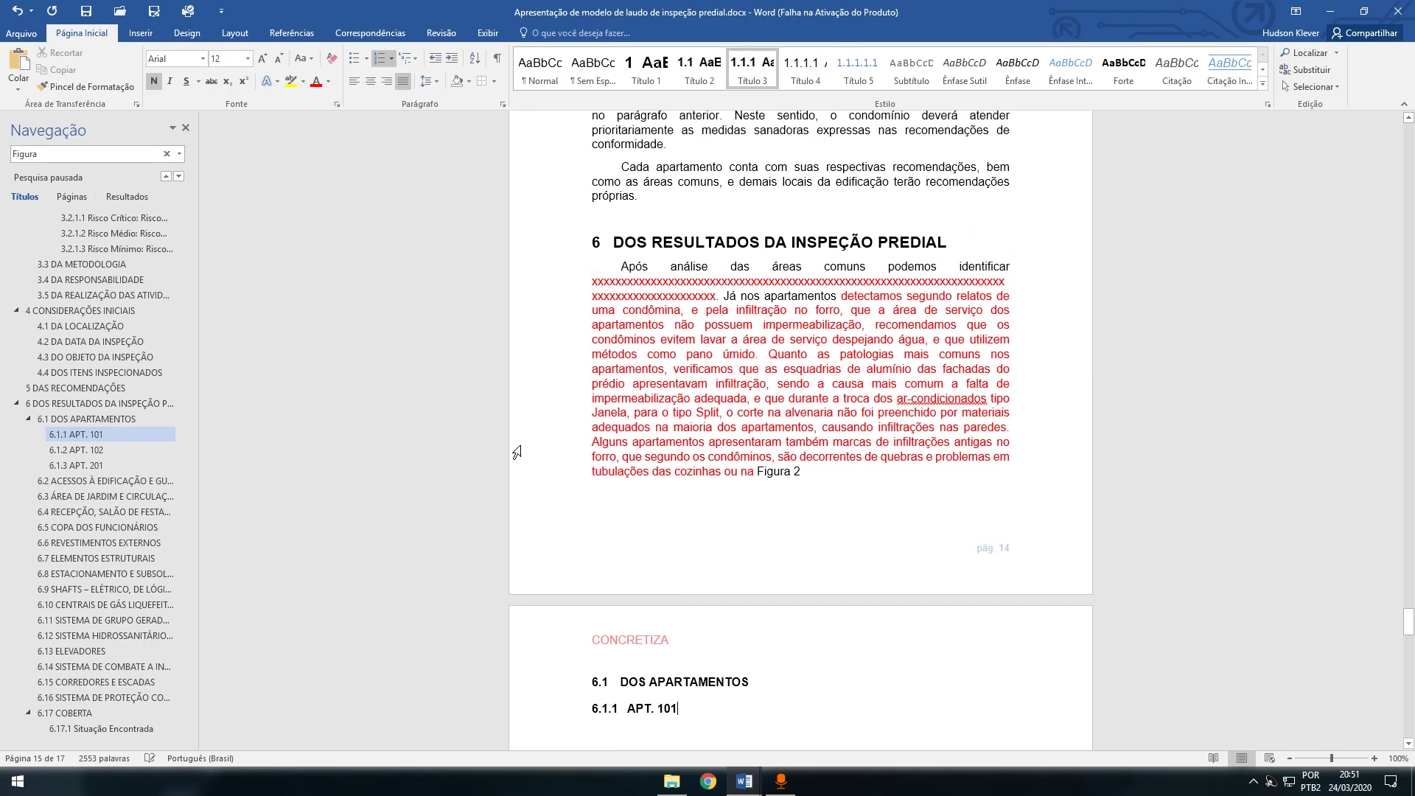
pyautogui.moveTo(1406, 627); pyautogui.dragTo(1406, 346)
pyautogui.click(319, 29)
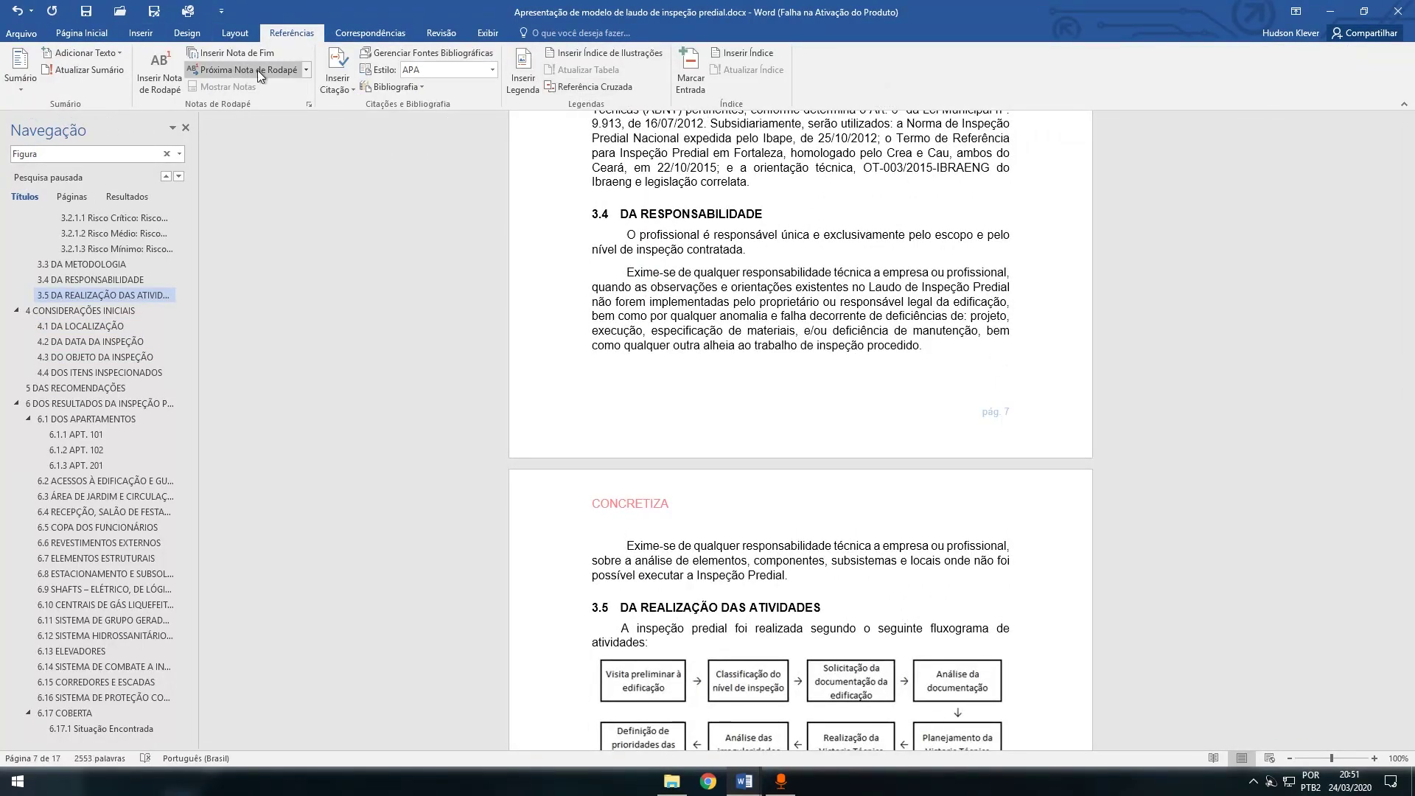
pyautogui.moveTo(1404, 368); pyautogui.dragTo(1404, 363)
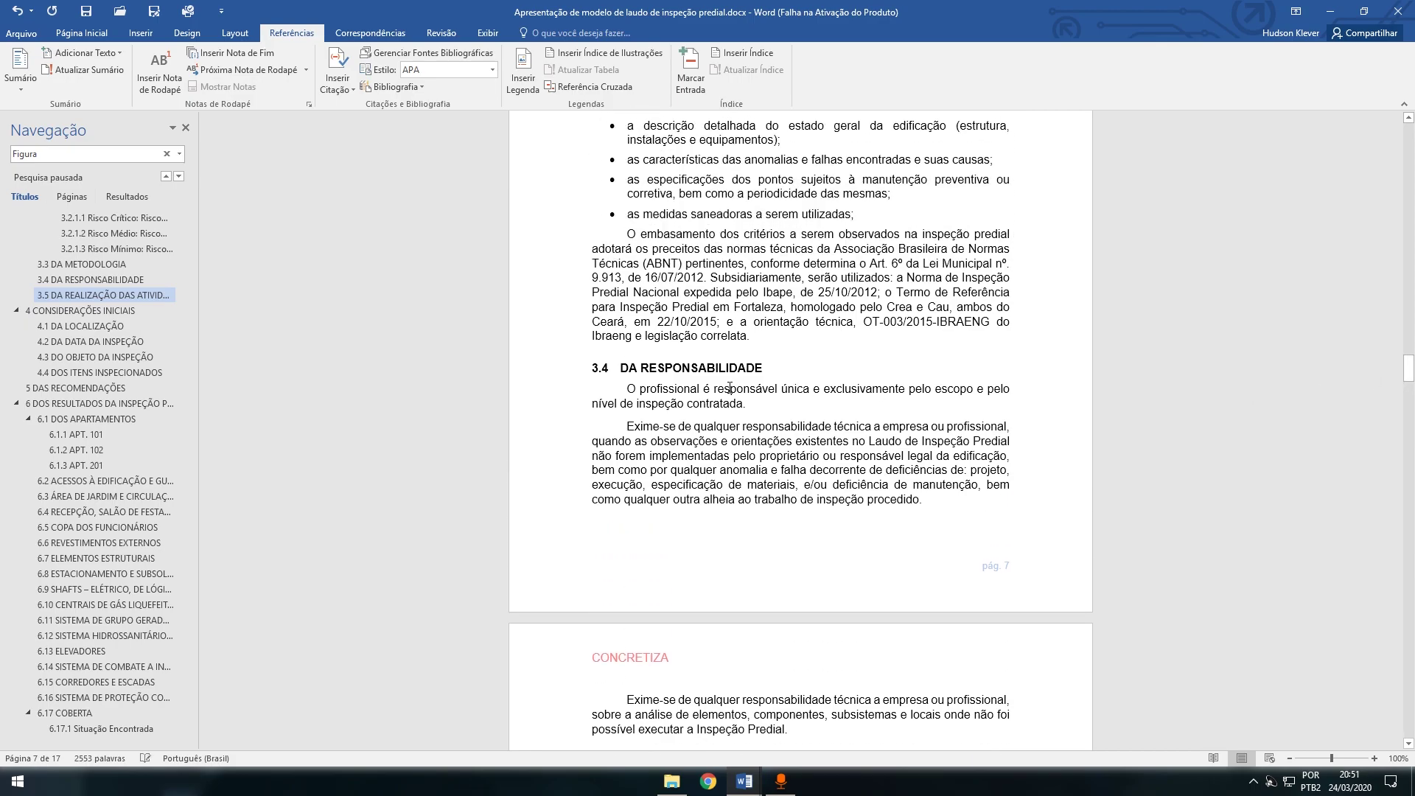
pyautogui.click(630, 367)
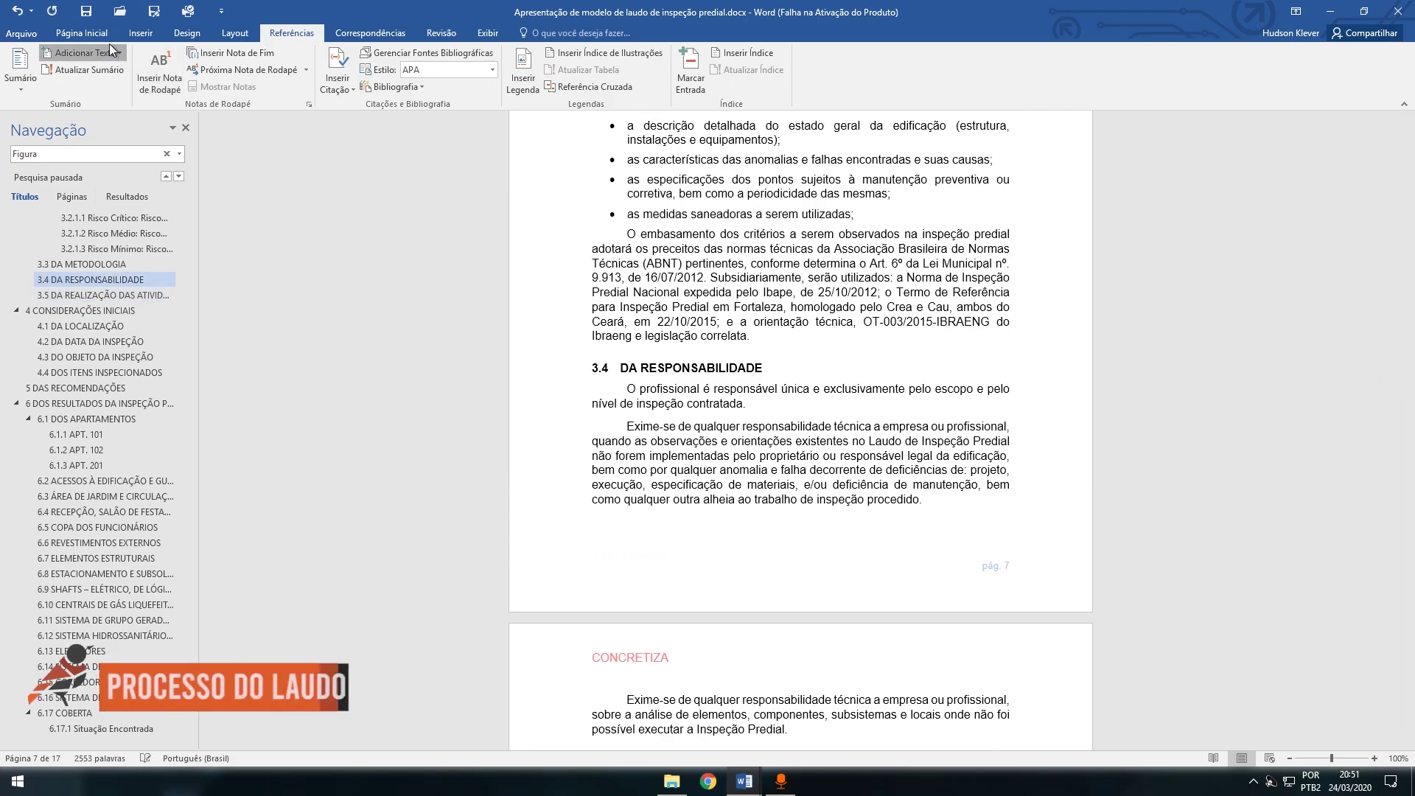
pyautogui.click(82, 32)
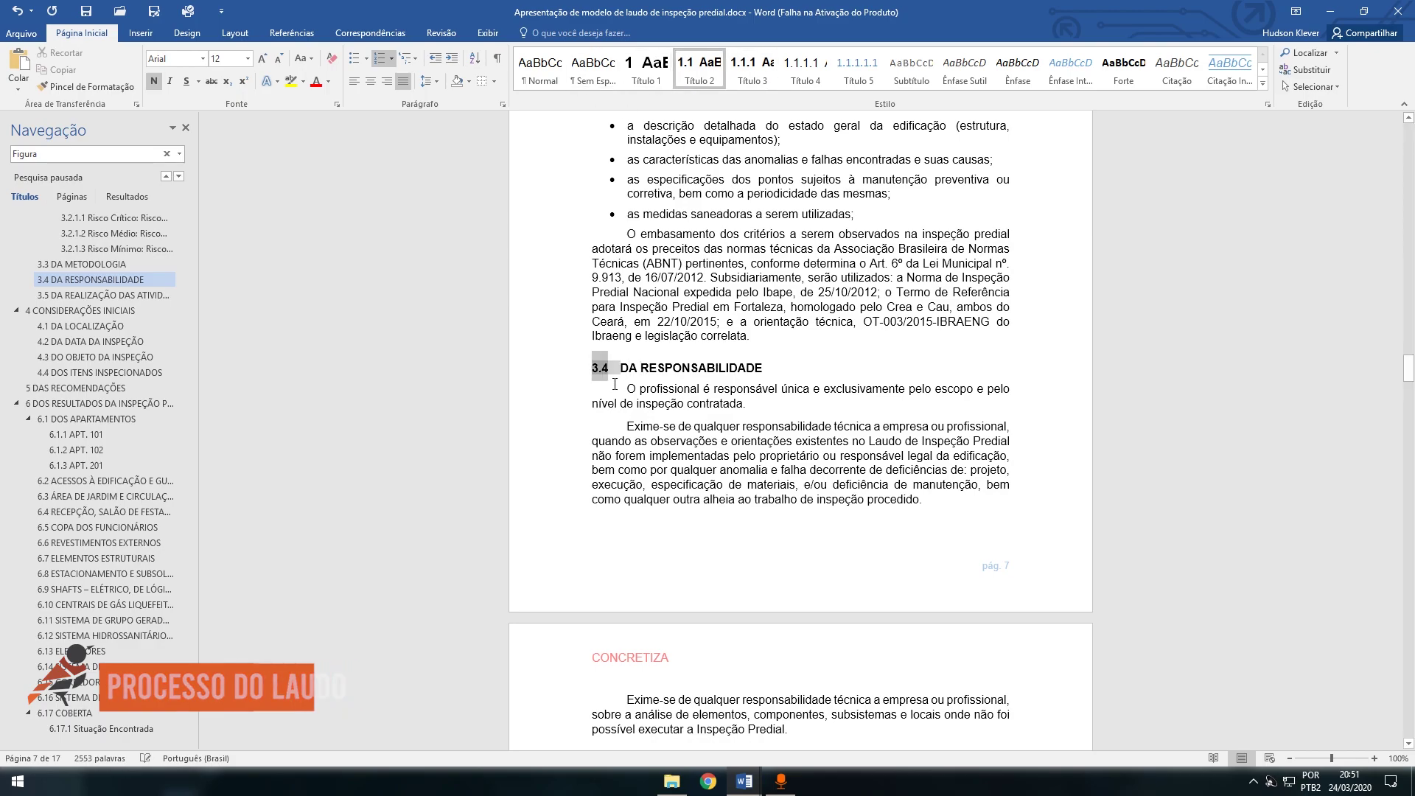
pyautogui.scroll(3, 683, 470)
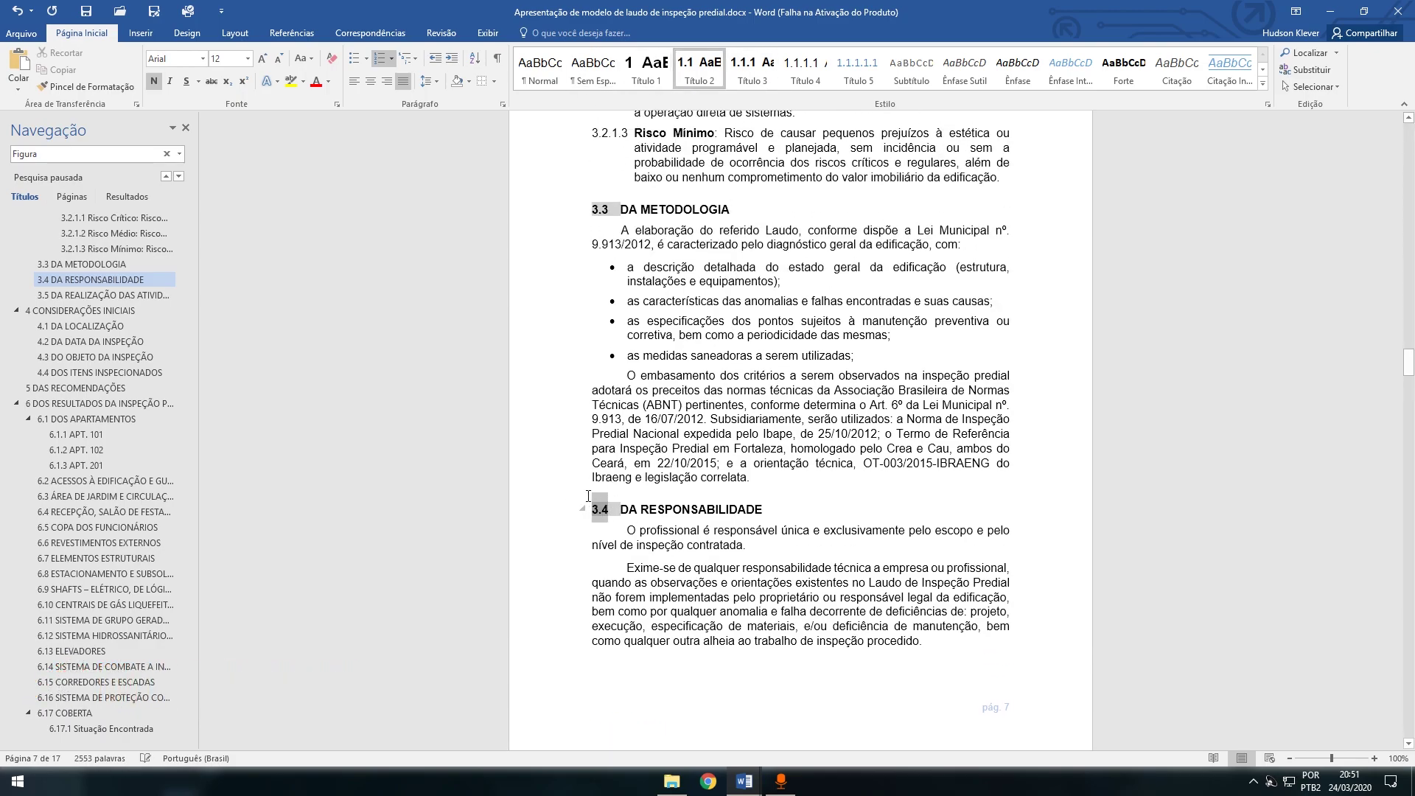
pyautogui.click(407, 59)
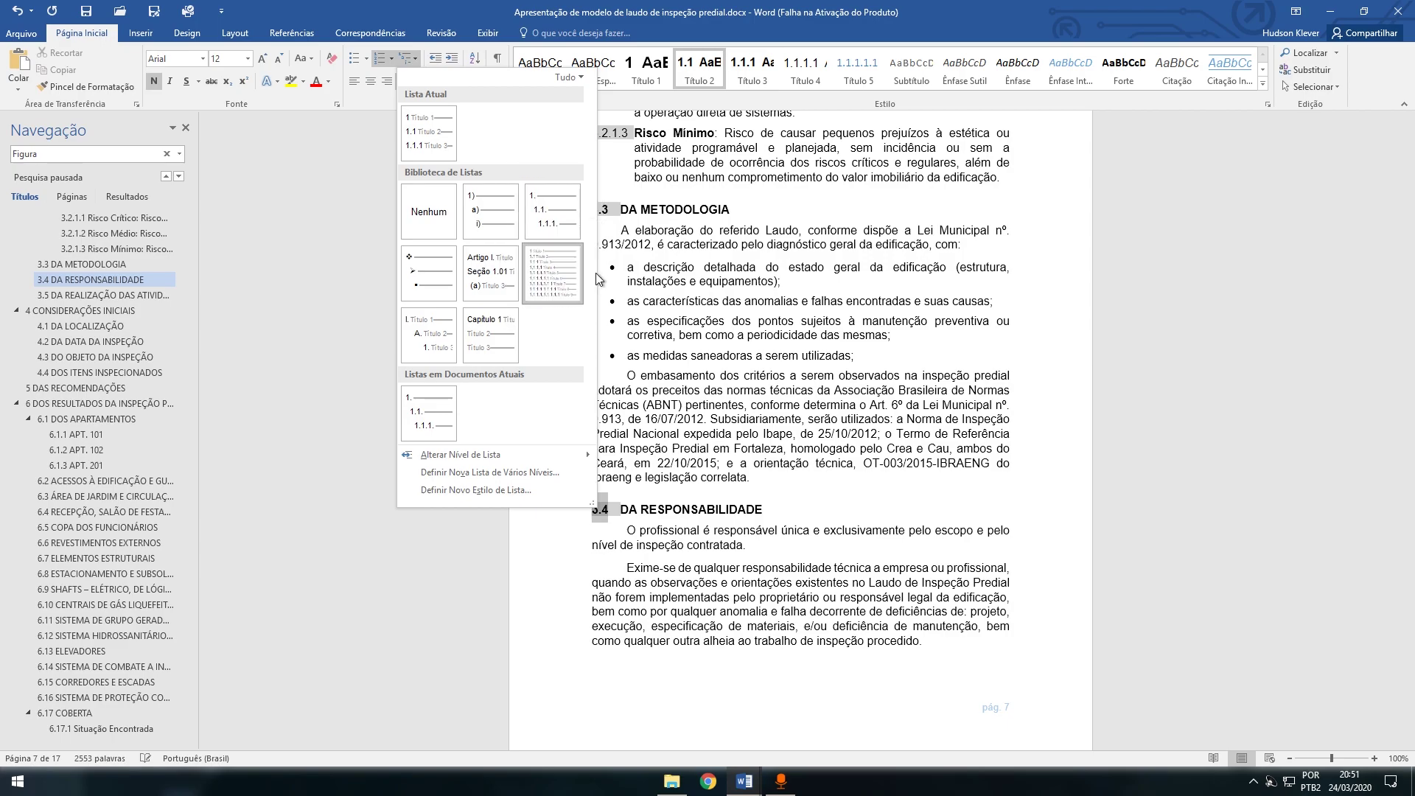
pyautogui.press('Escape')
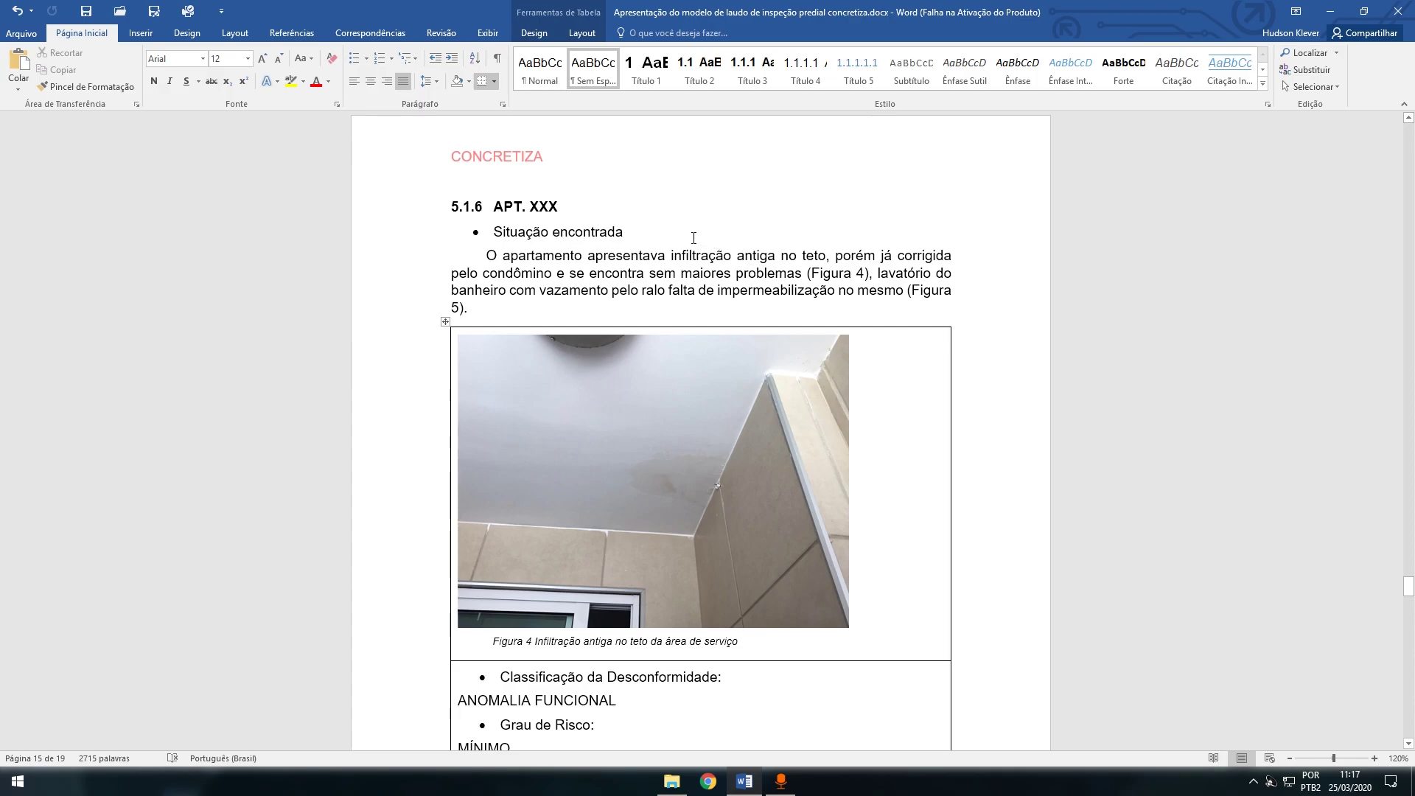
# Compare the styles of heading "5.1.6 APT. XXX", the "Situação encontrada" bullet and the paragraph beneath it
pyautogui.click(540, 205)
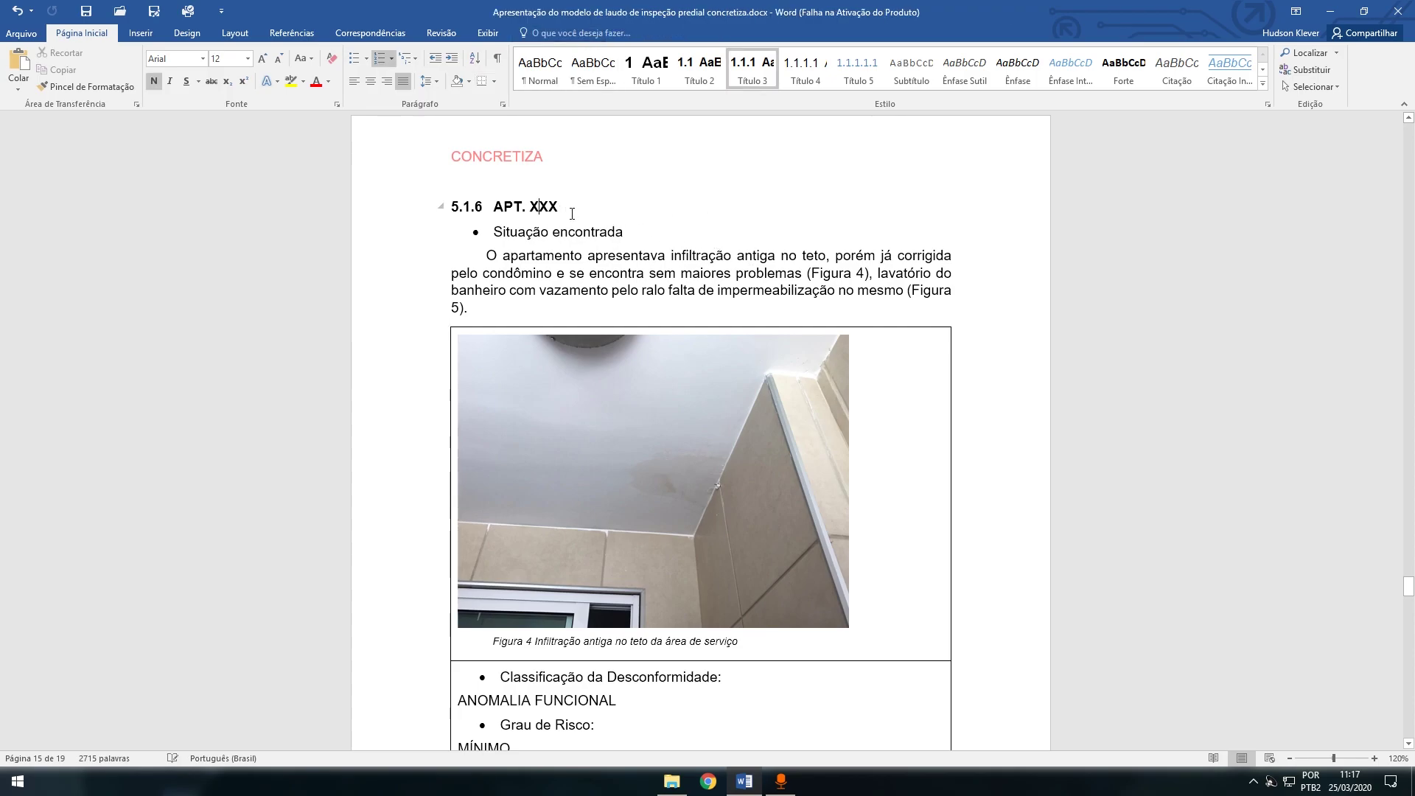
pyautogui.click(697, 267)
pyautogui.click(586, 227)
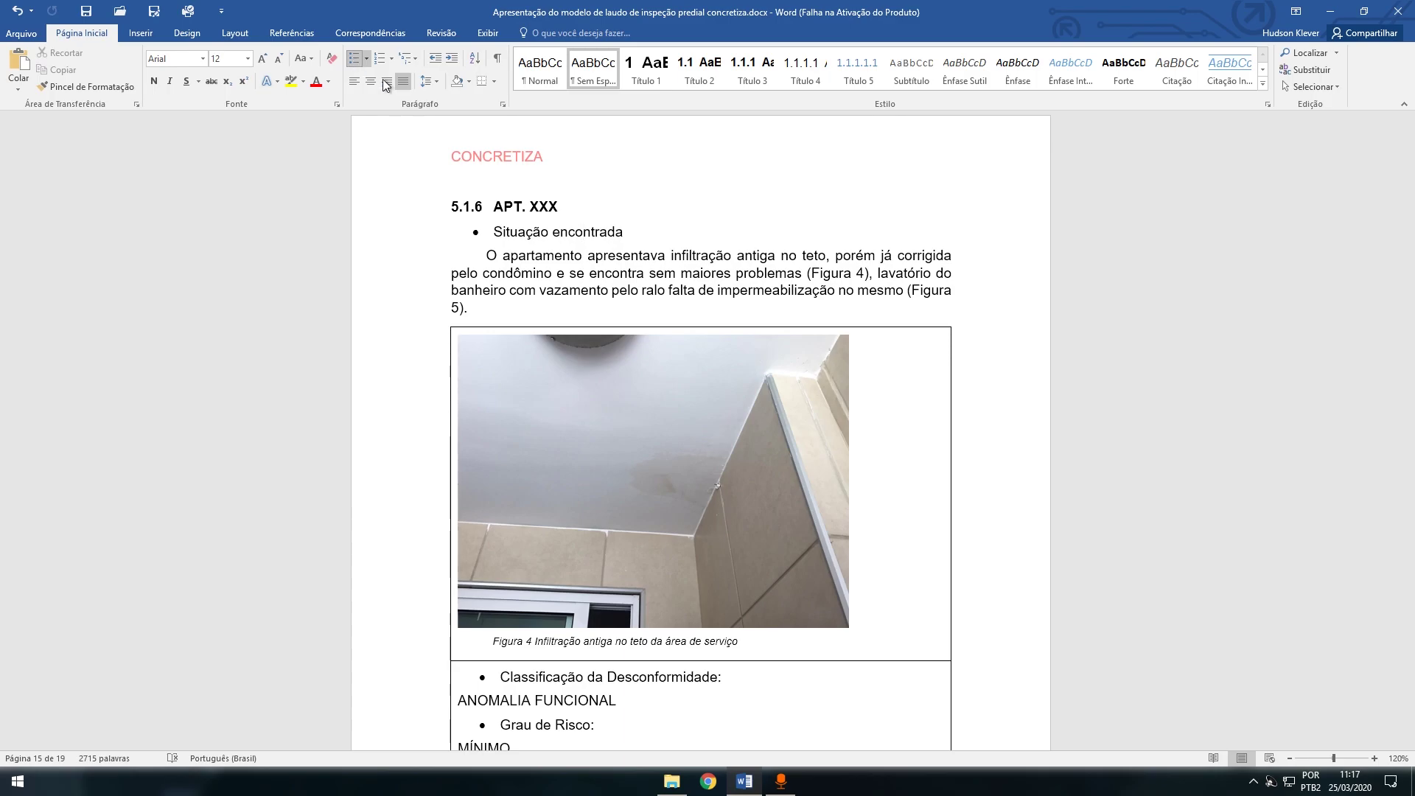
pyautogui.click(571, 273)
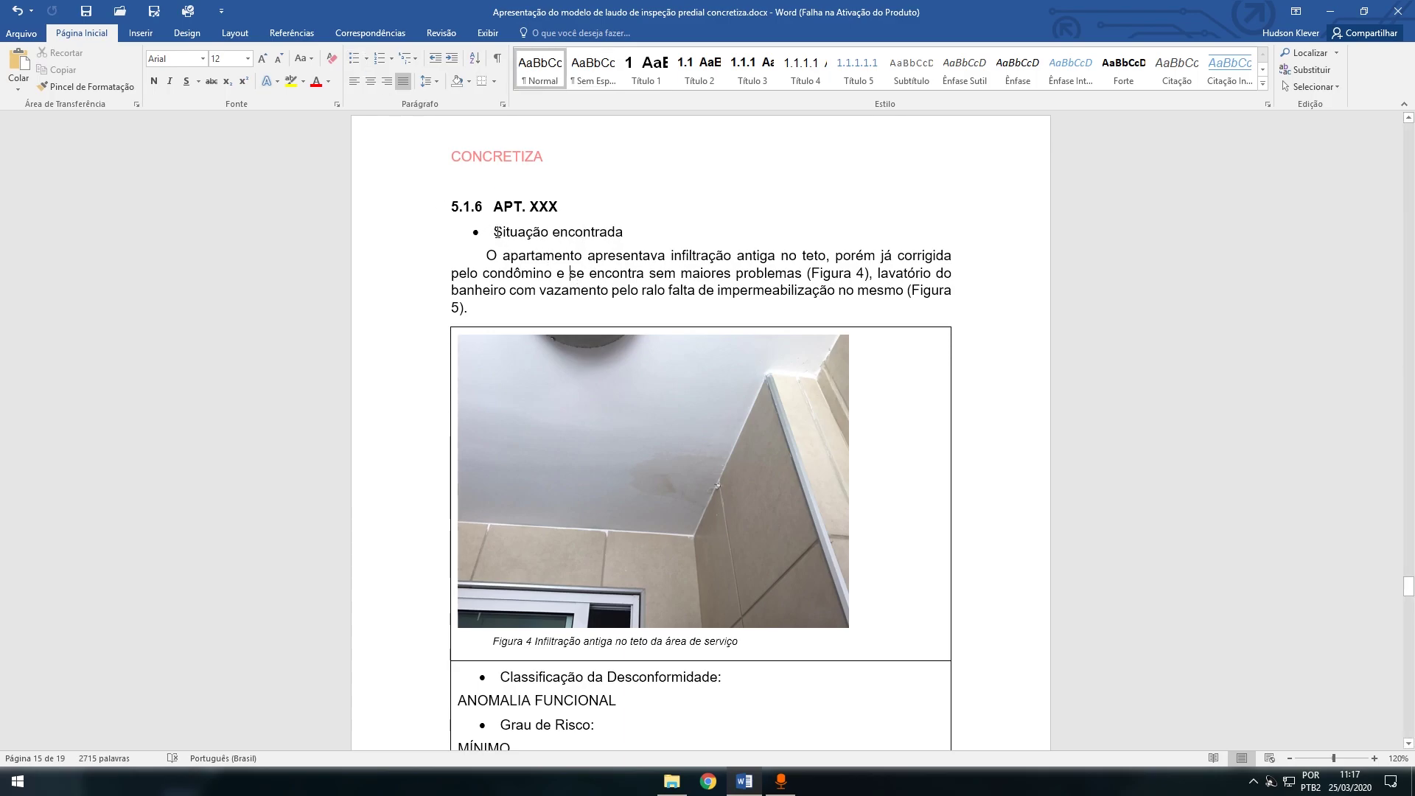
pyautogui.click(477, 231)
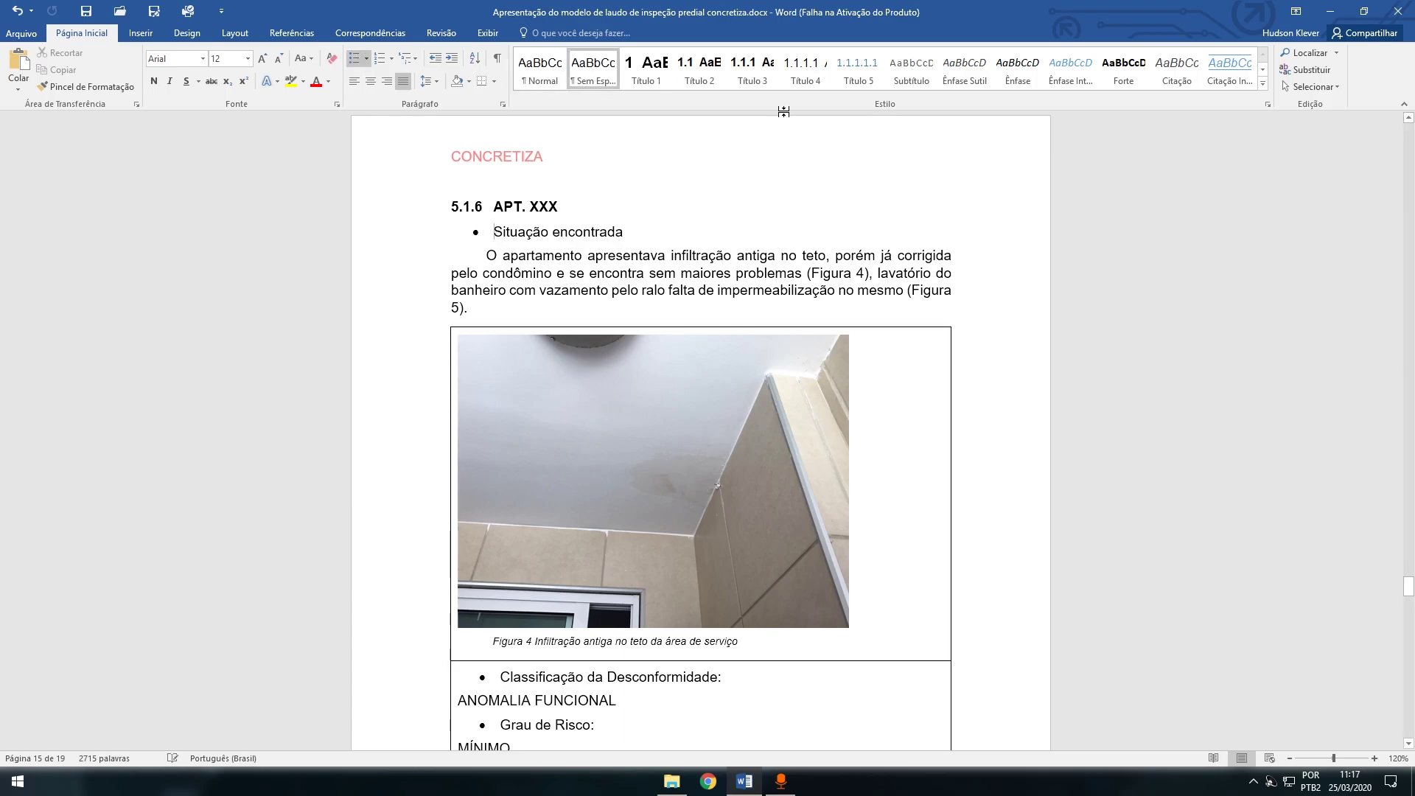